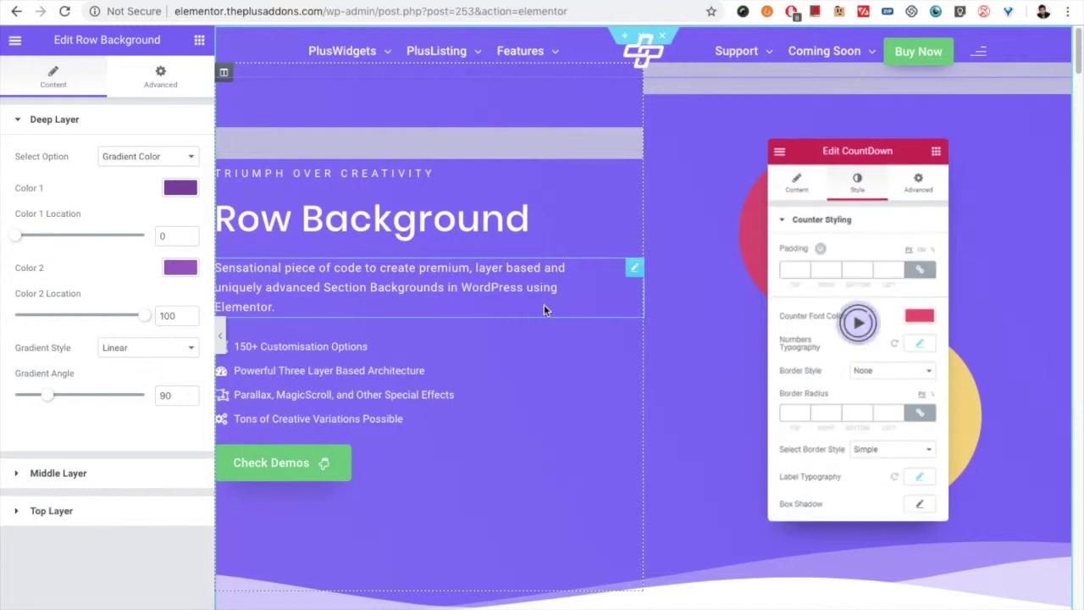
Examine the background types offered for the Row Background widget's Deep Layer.
click(119, 122)
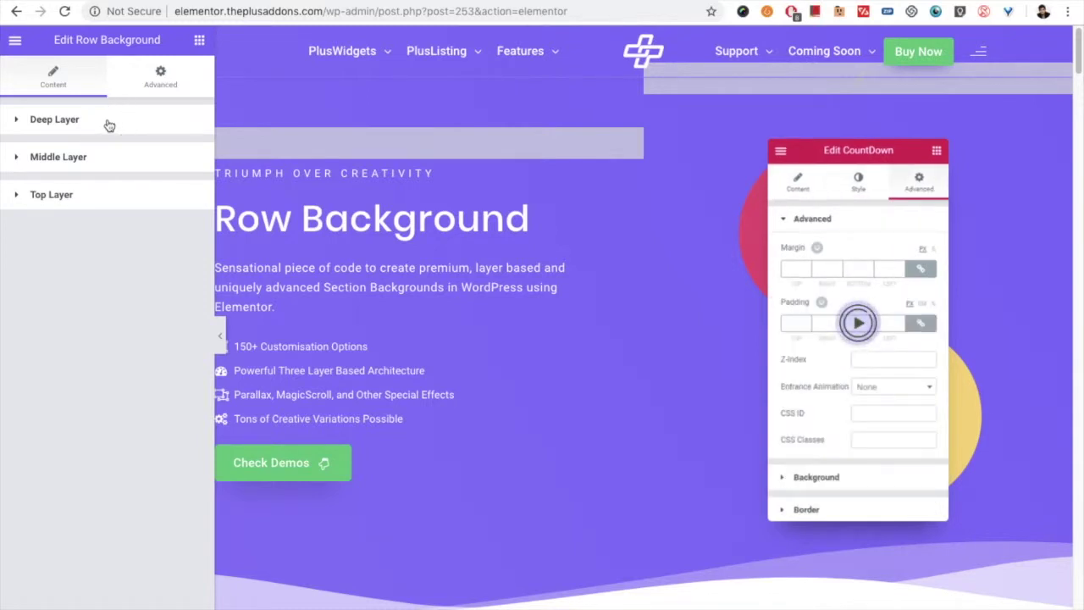
click(108, 125)
click(90, 127)
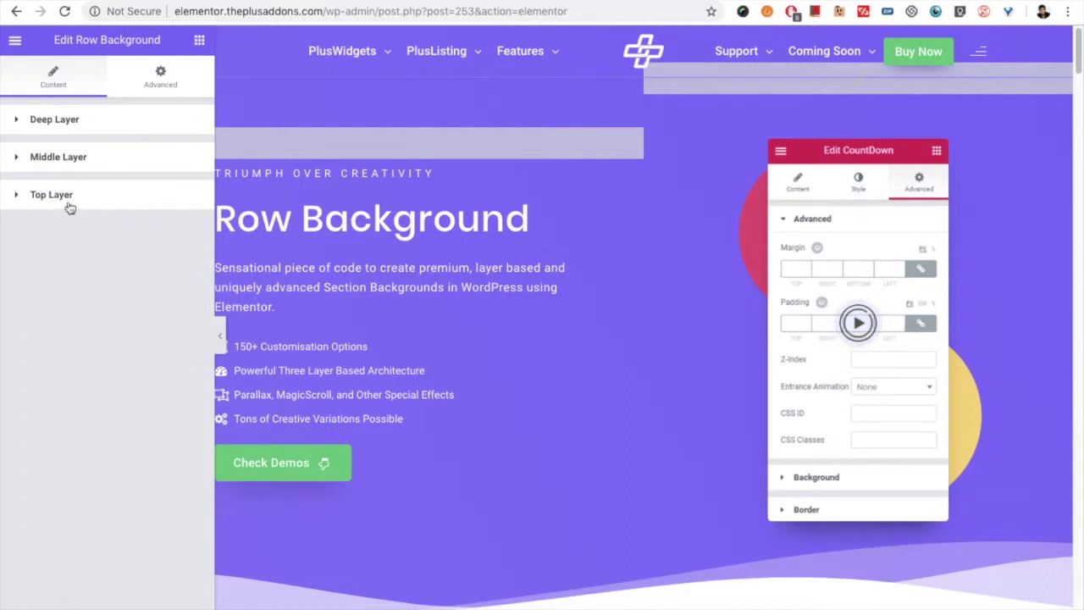
click(73, 127)
click(113, 163)
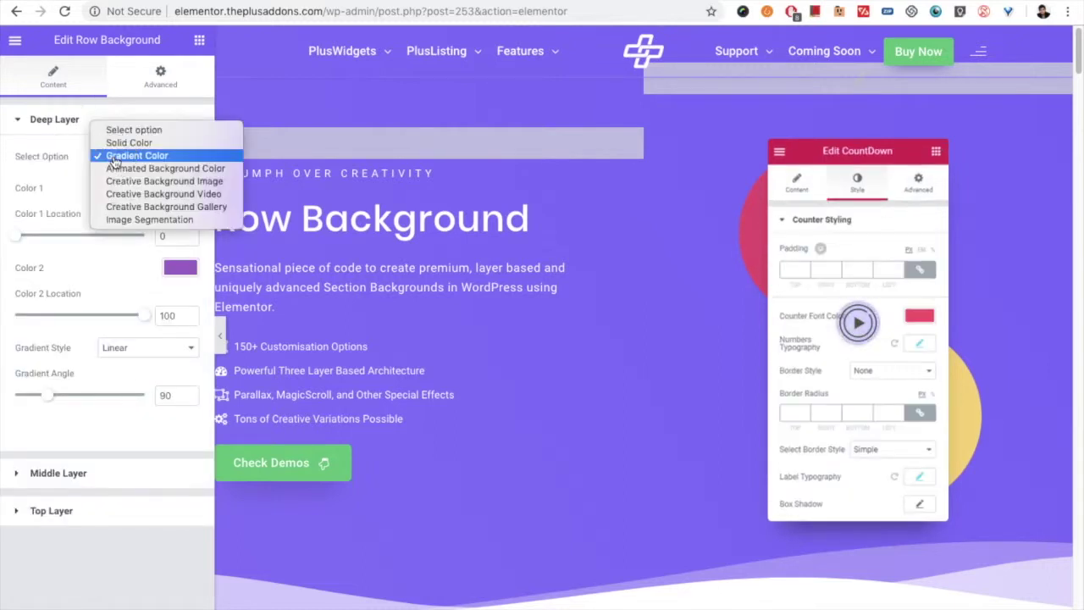
click(114, 158)
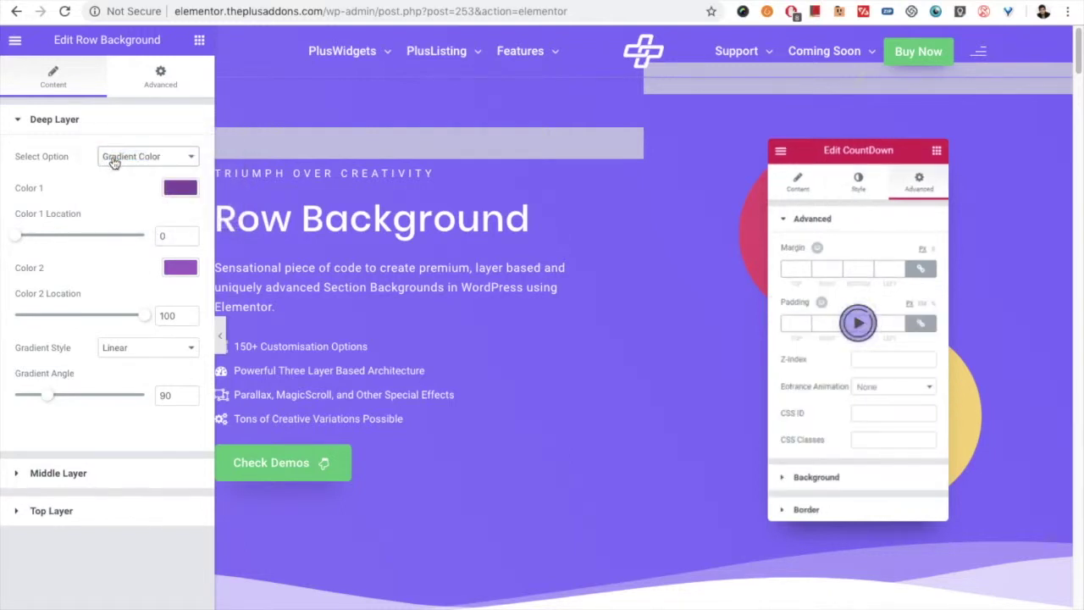
click(115, 160)
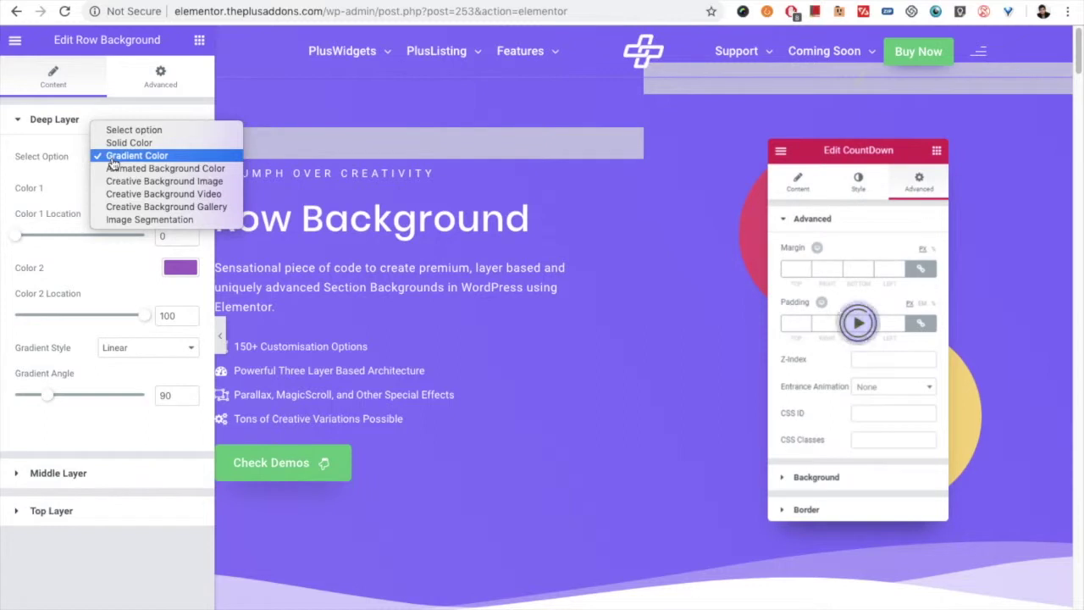
click(114, 158)
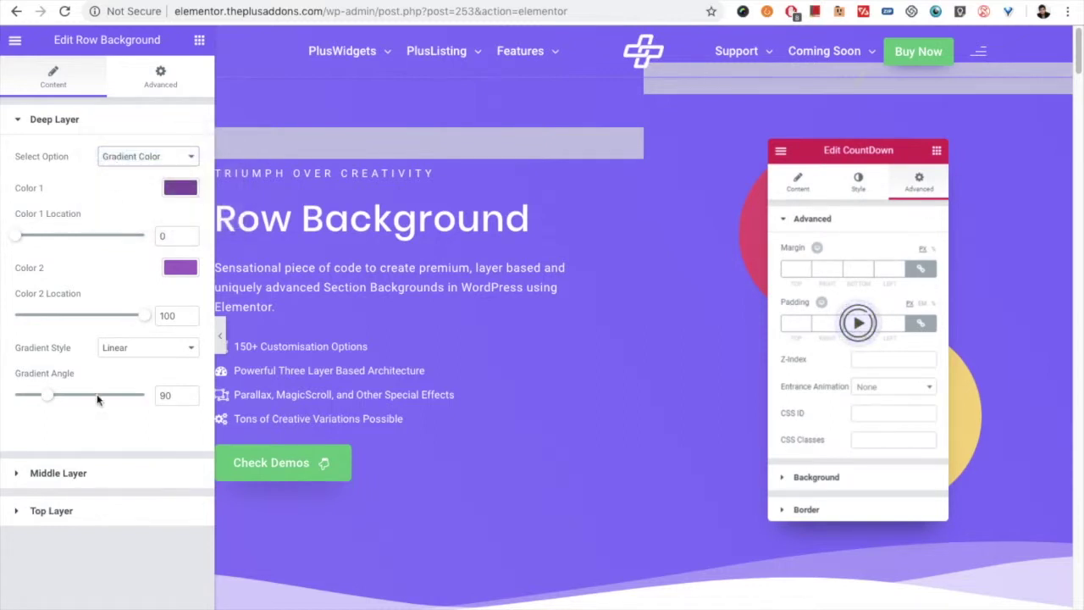
Examine the effect options of the Middle Layer and the background options of the Top Layer.
click(68, 472)
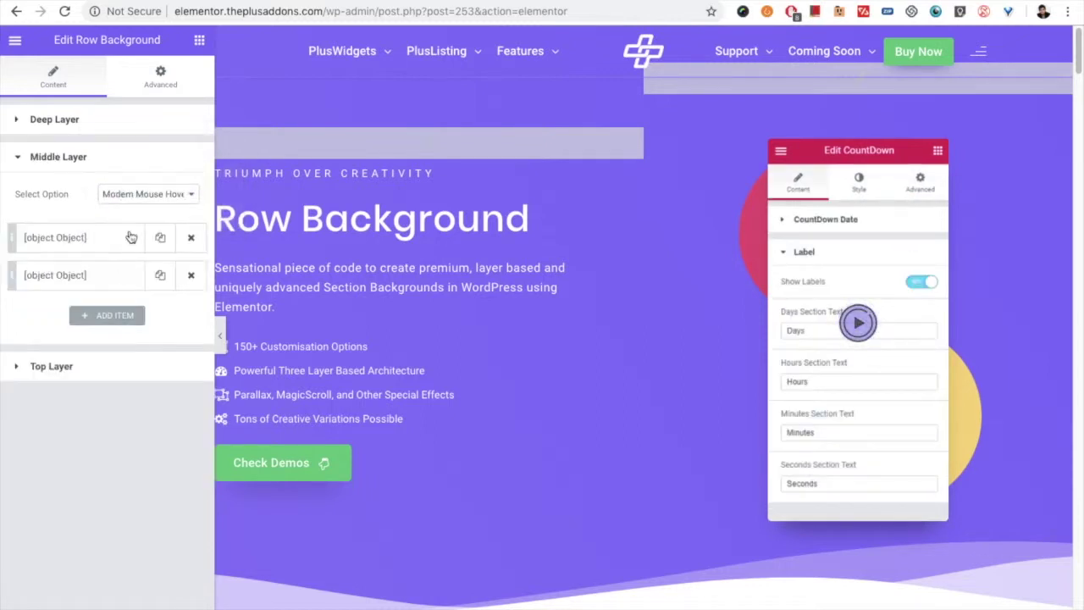
click(141, 195)
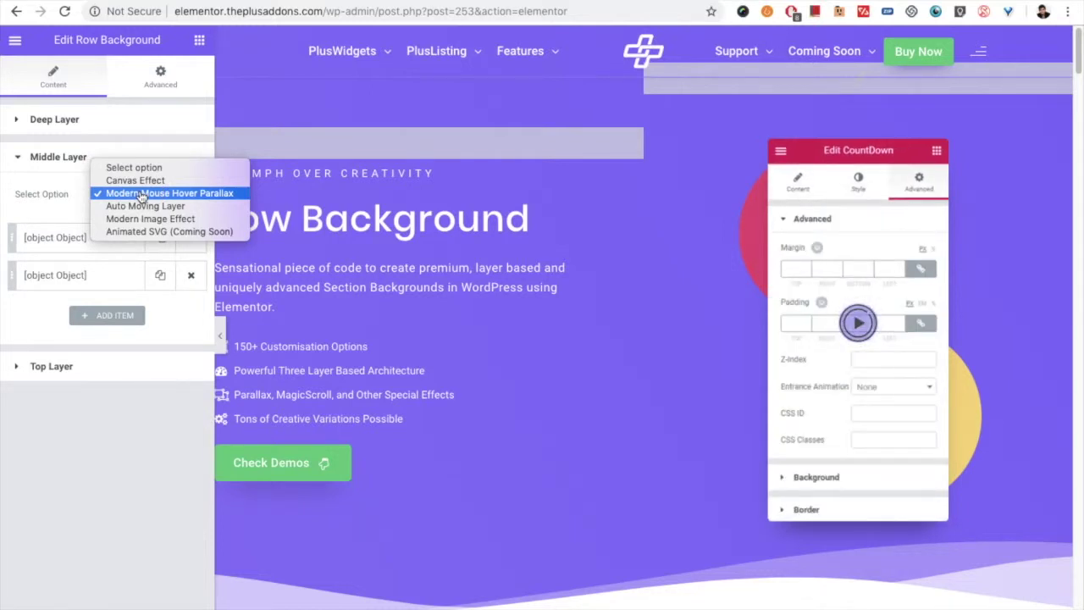
click(71, 373)
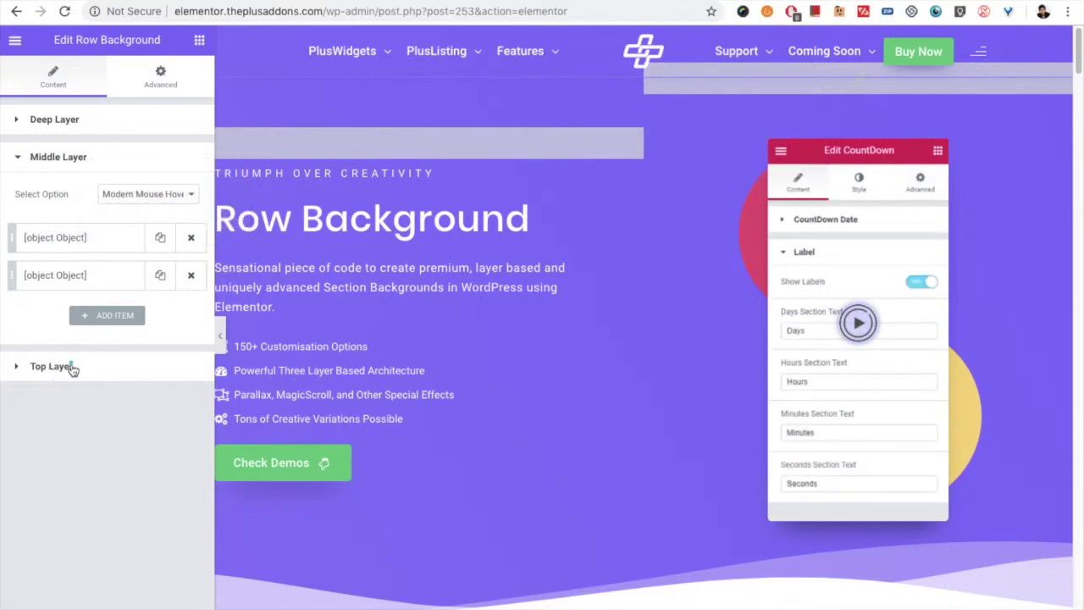
click(70, 371)
click(127, 233)
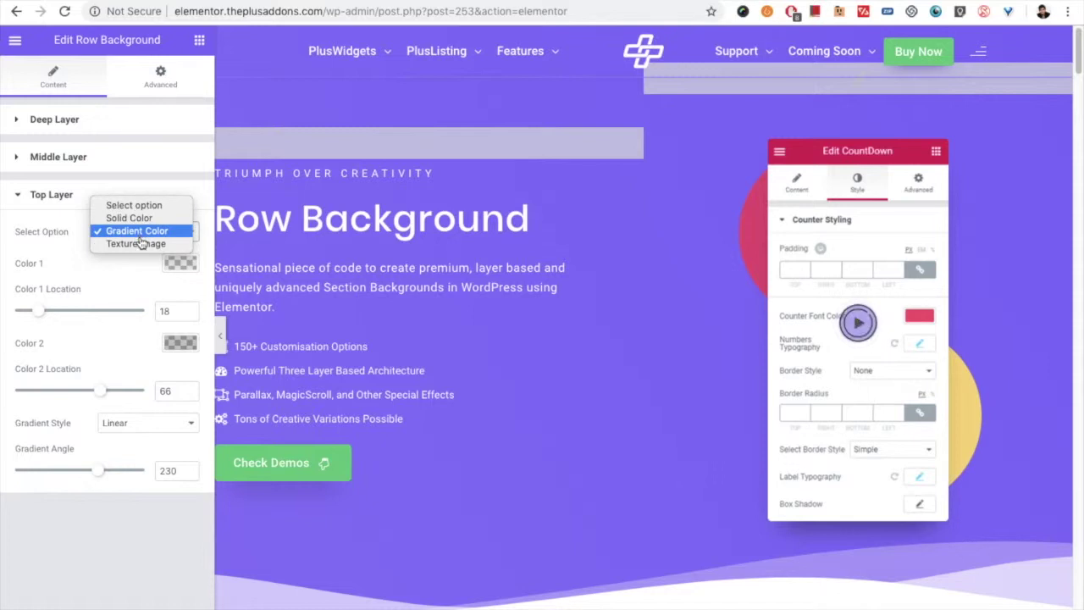
click(64, 201)
click(63, 201)
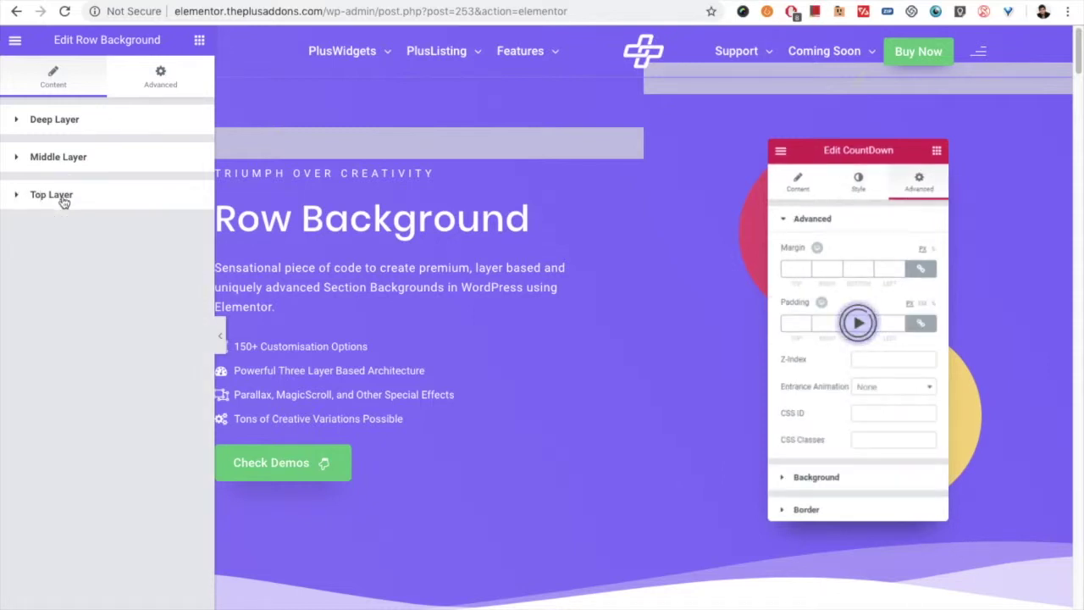
Find the Gratitude section on the page and open the Row Background widget's Deep Layer settings.
click(103, 129)
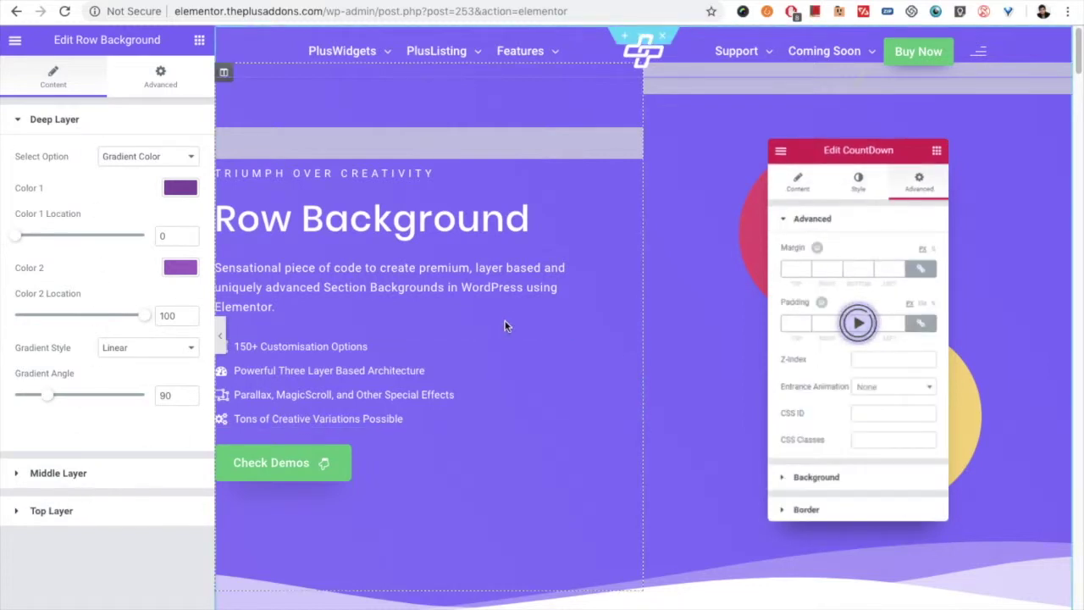
scroll(503, 319, down, 2)
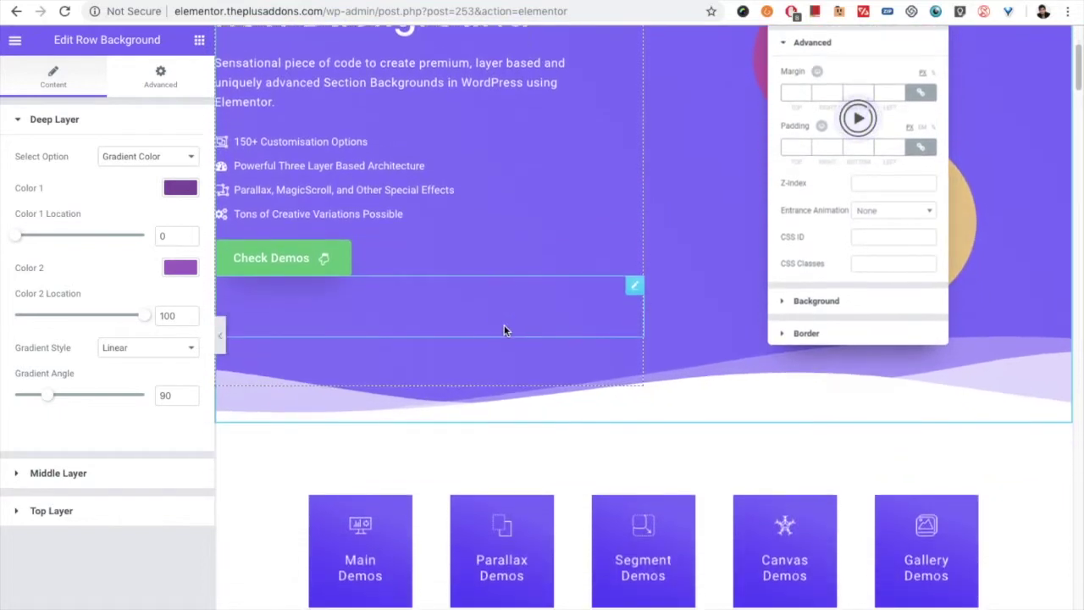
scroll(504, 330, up, 2)
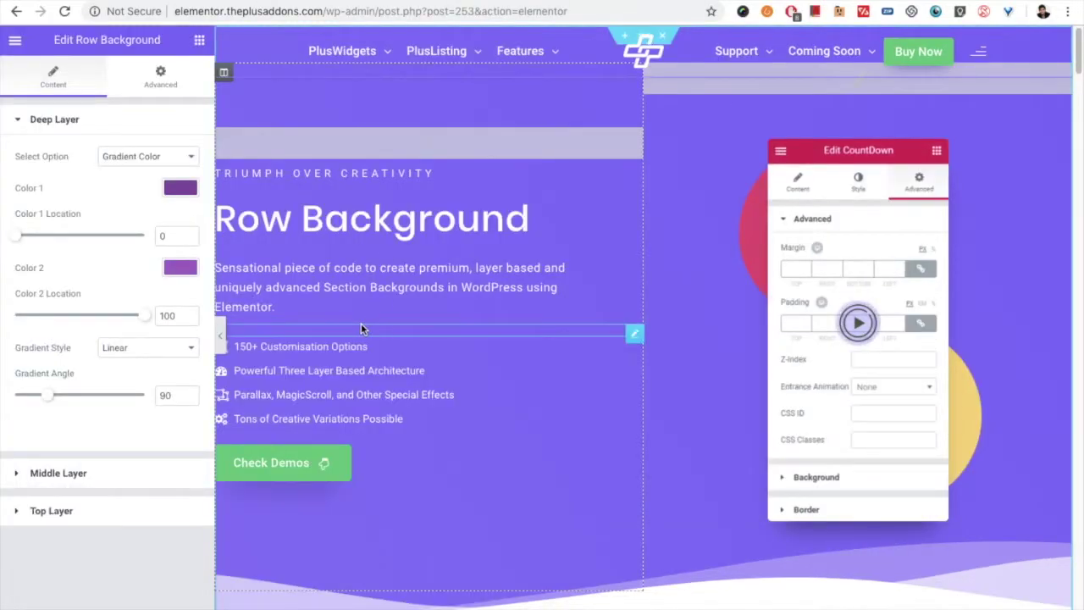
scroll(504, 345, down, 4)
scroll(503, 347, down, 6)
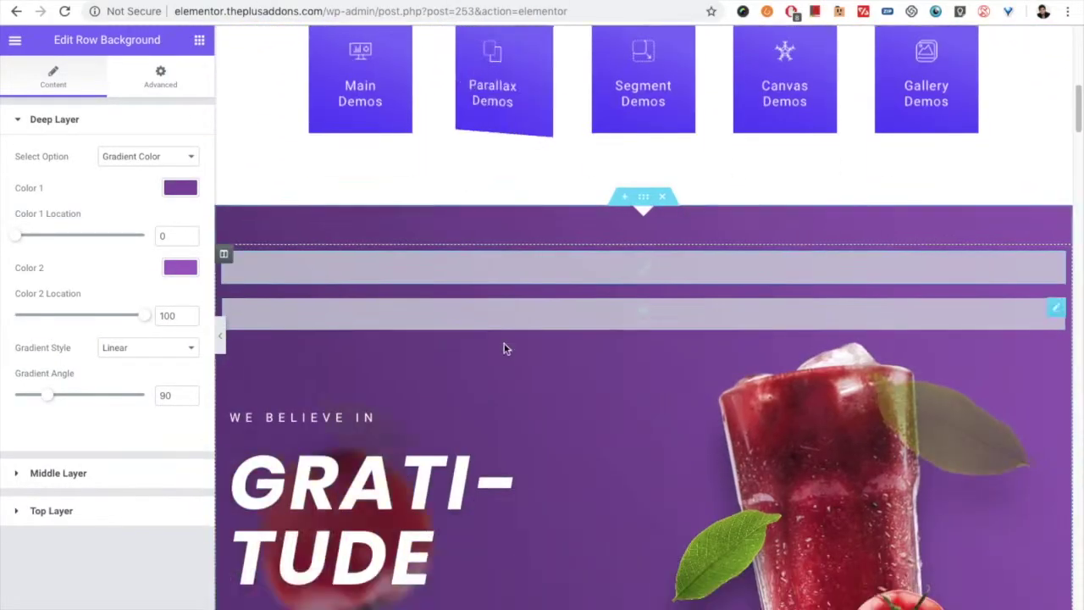
scroll(508, 186, up, 1)
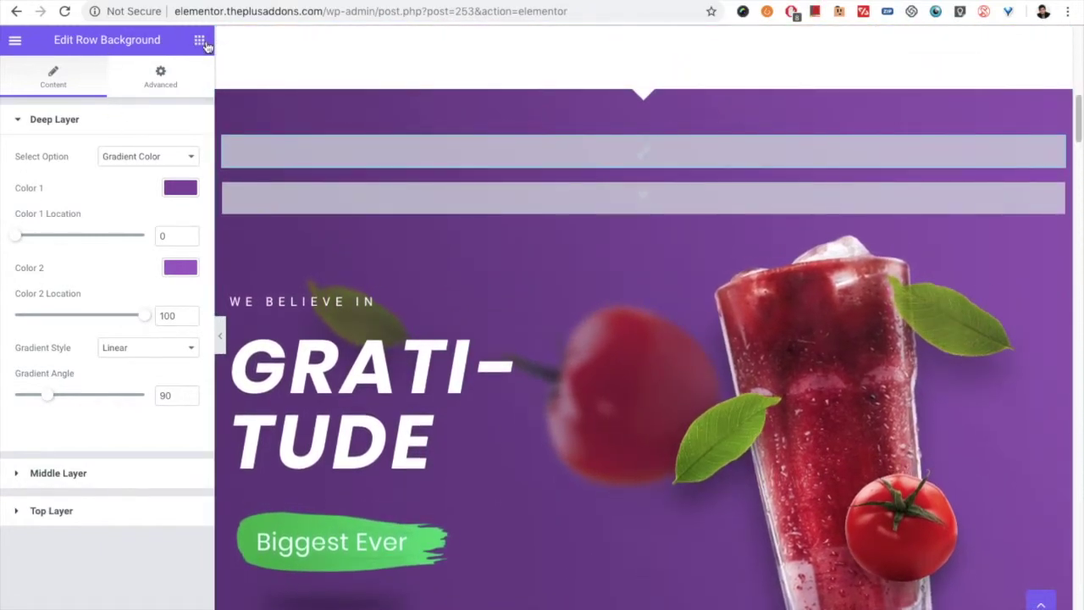
click(406, 148)
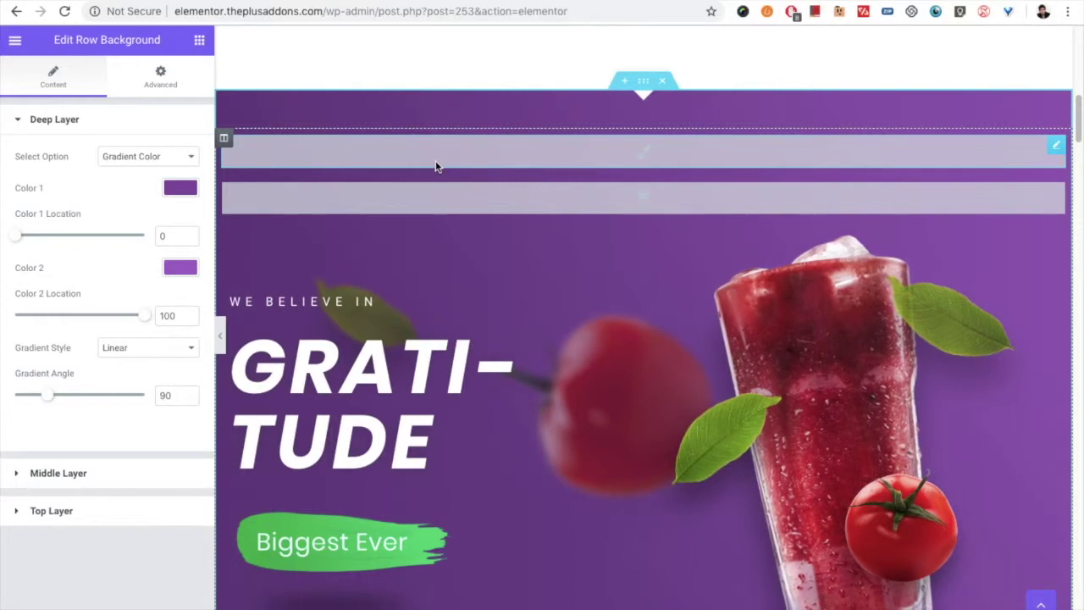
click(97, 127)
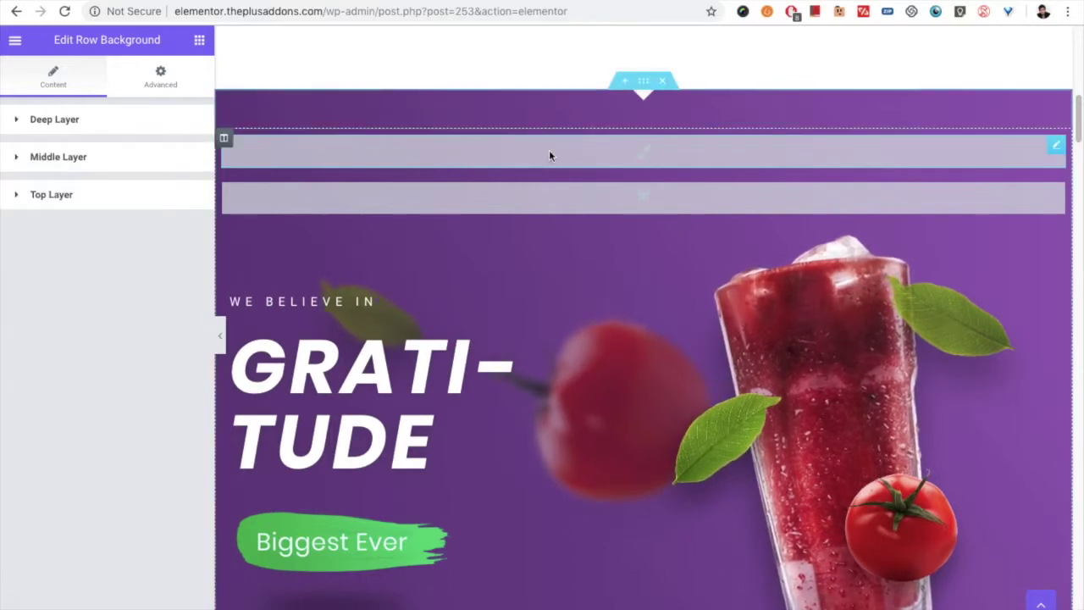
click(109, 132)
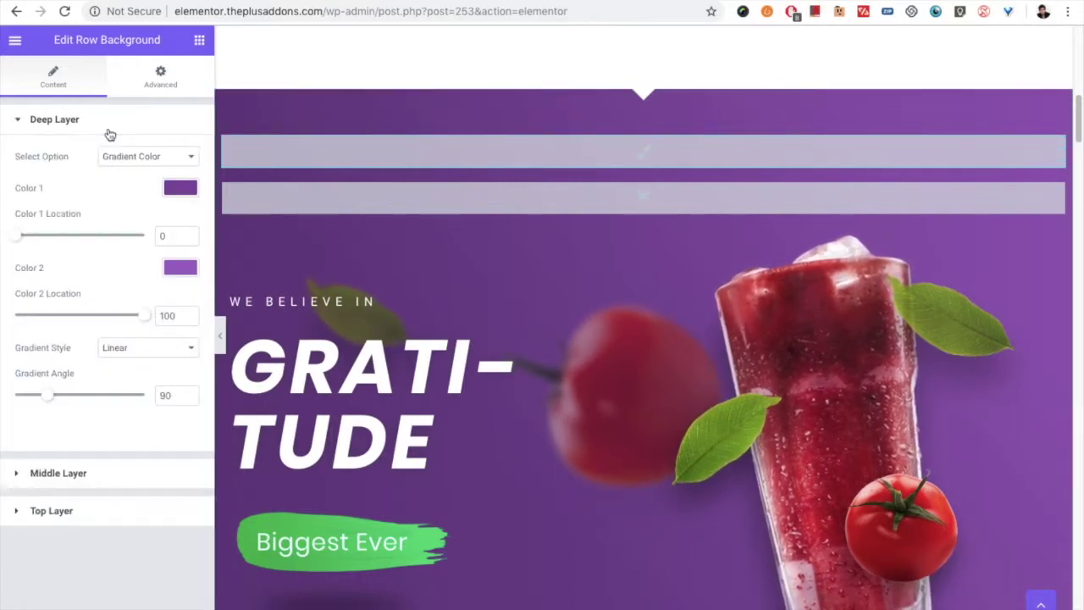
Set the Deep Layer background to Solid Color using the green #23a455.
click(123, 158)
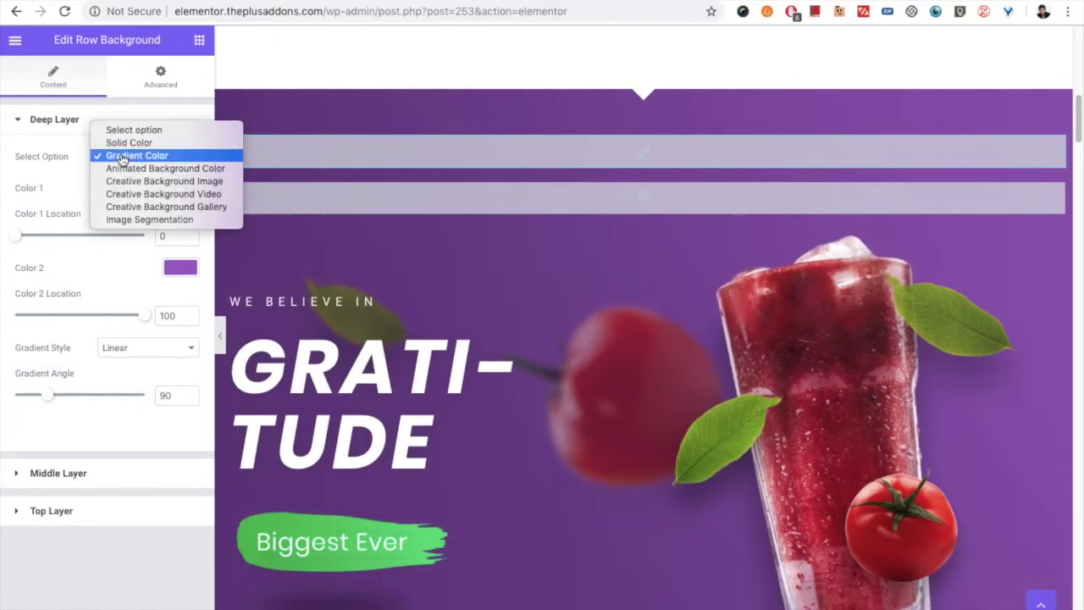
click(129, 143)
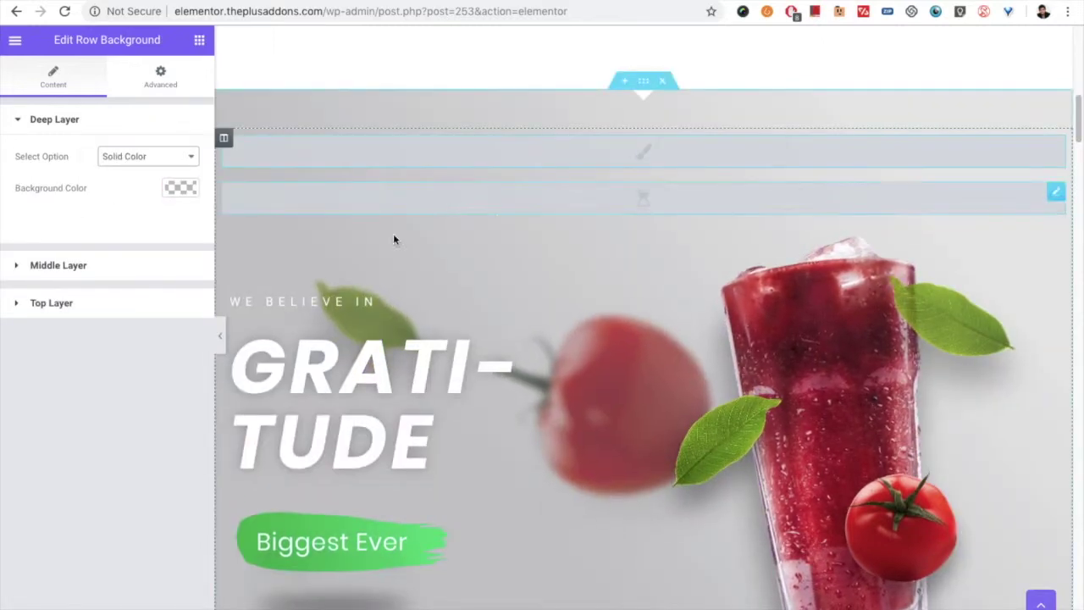
click(180, 190)
click(106, 365)
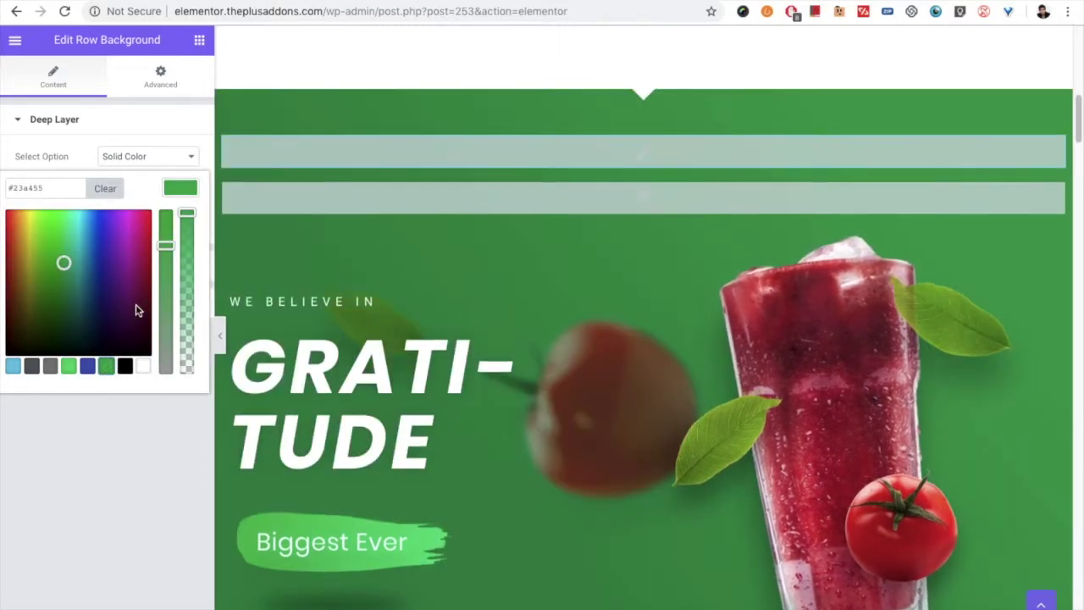
click(180, 188)
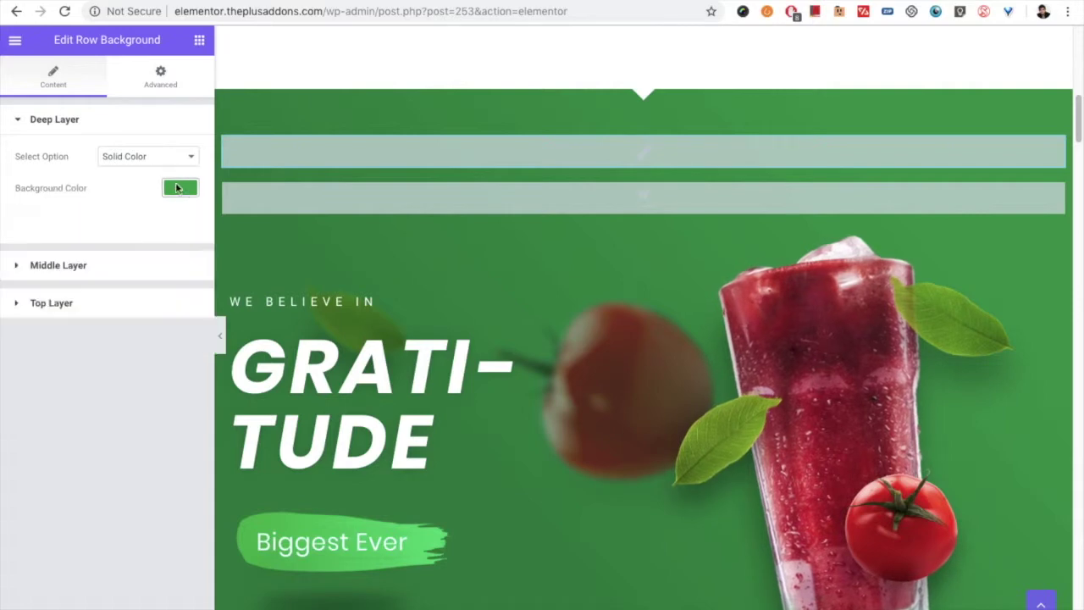
Switch the Deep Layer background to Gradient Color and set the Color 1 location to 0.
click(149, 156)
click(147, 236)
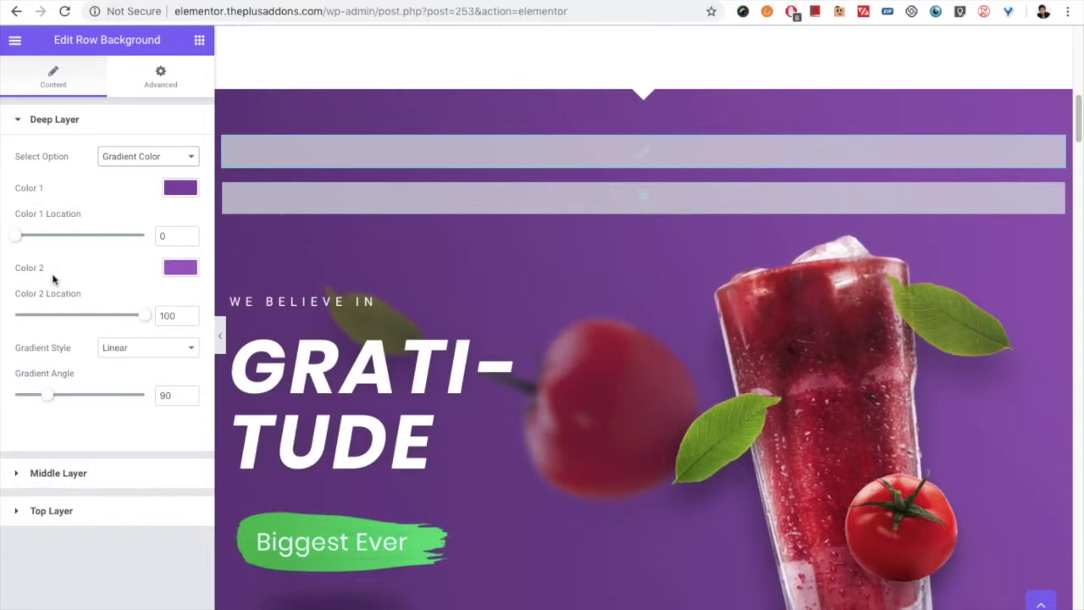
mouse_move(21, 241)
mouse_down()
mouse_move(46, 235)
mouse_move(8, 236)
mouse_up()
click(44, 239)
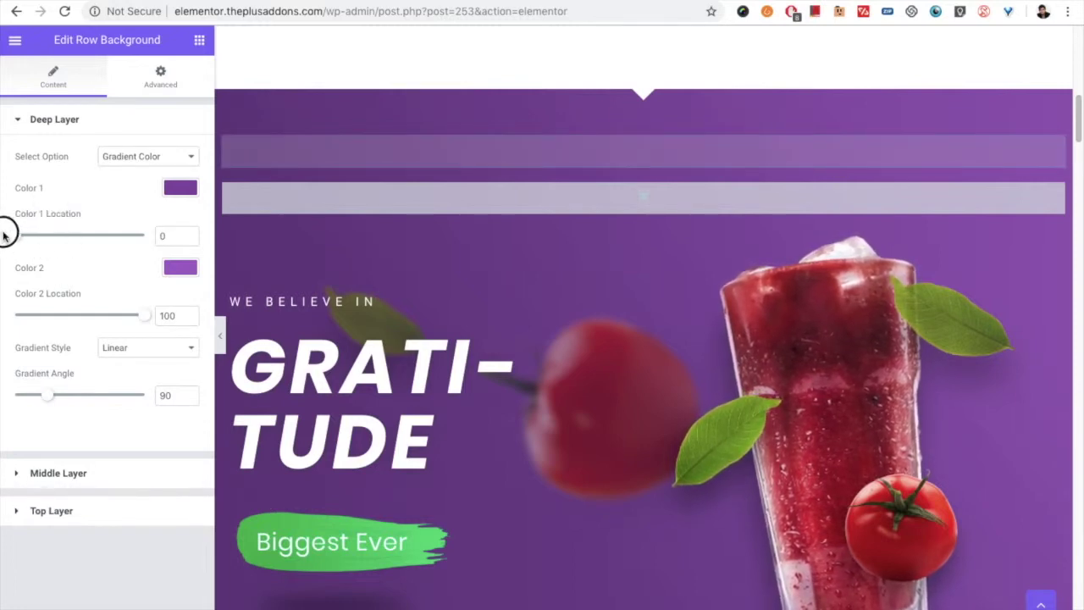
Set the Deep Layer's gradient style to Radial, trying the Top Right position and choosing Top Center.
click(133, 347)
click(133, 359)
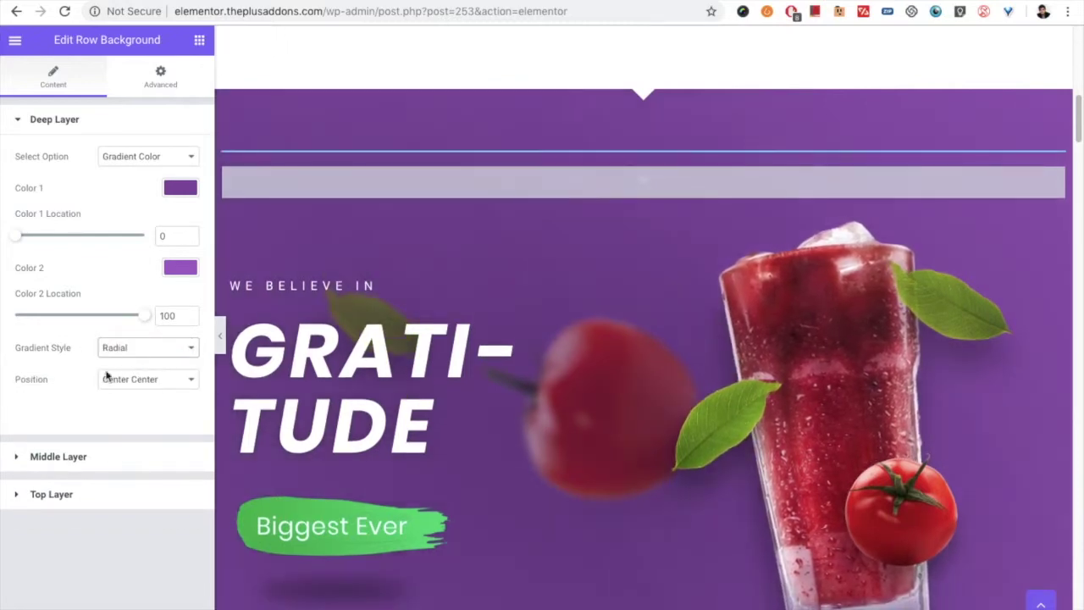
click(114, 383)
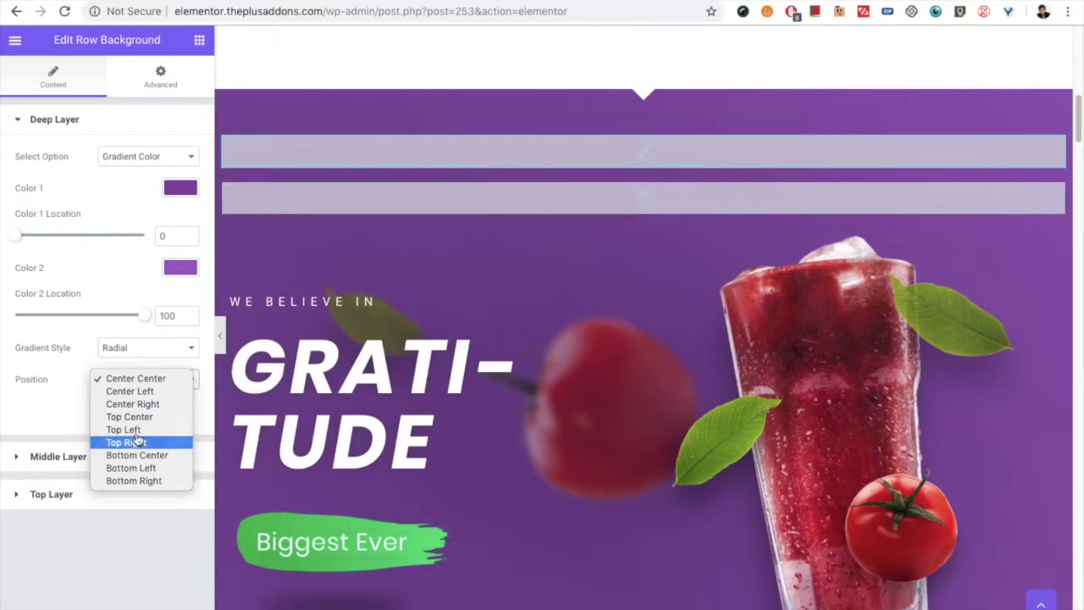
click(127, 442)
click(138, 382)
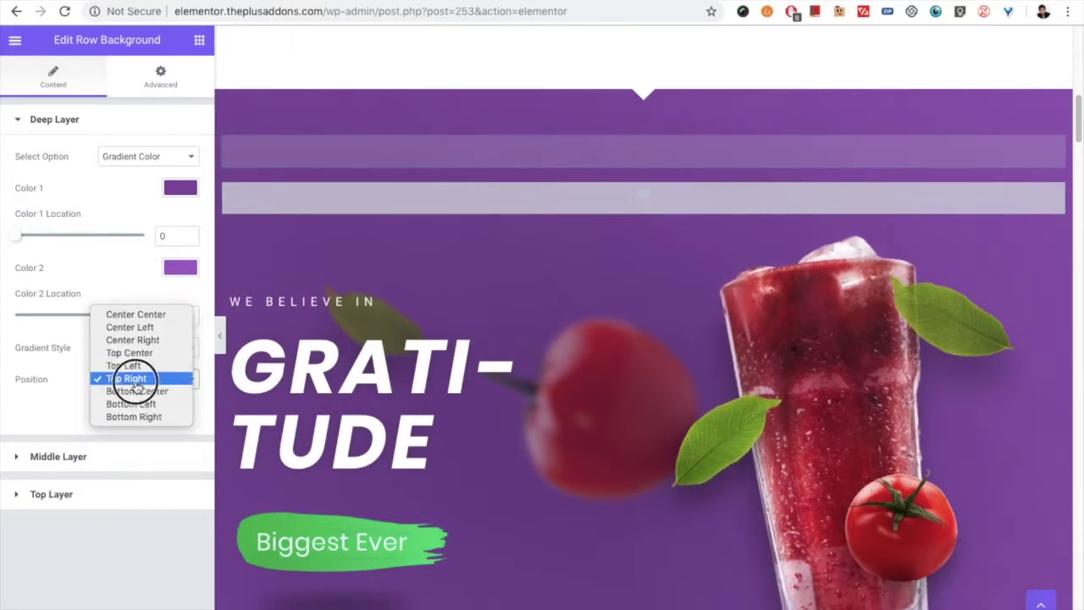
click(157, 352)
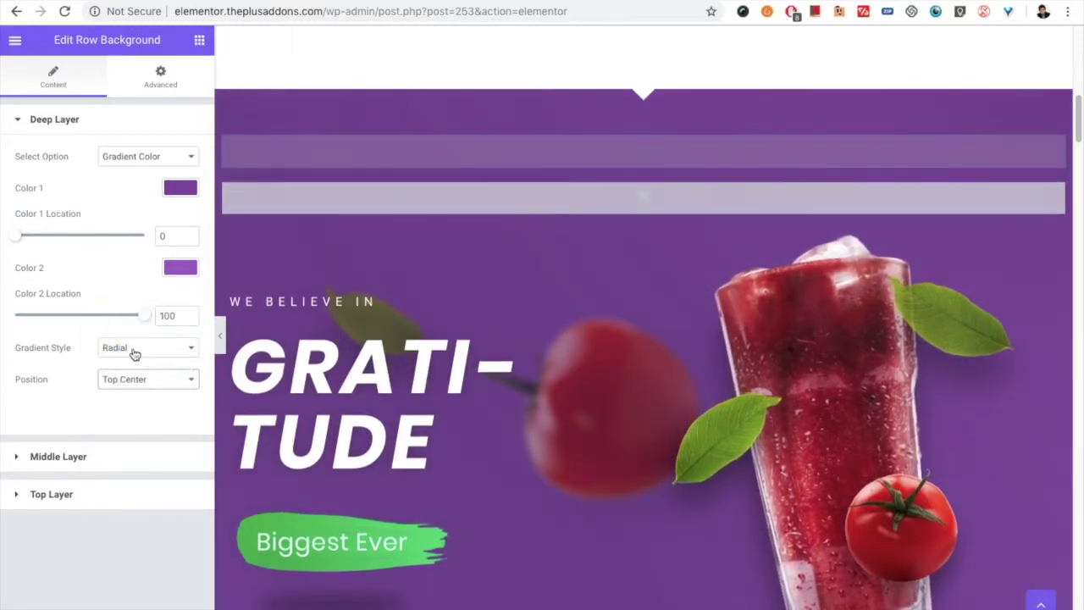
Set the Deep Layer background to Animated Background Color and change its first color to green #23a455.
click(131, 165)
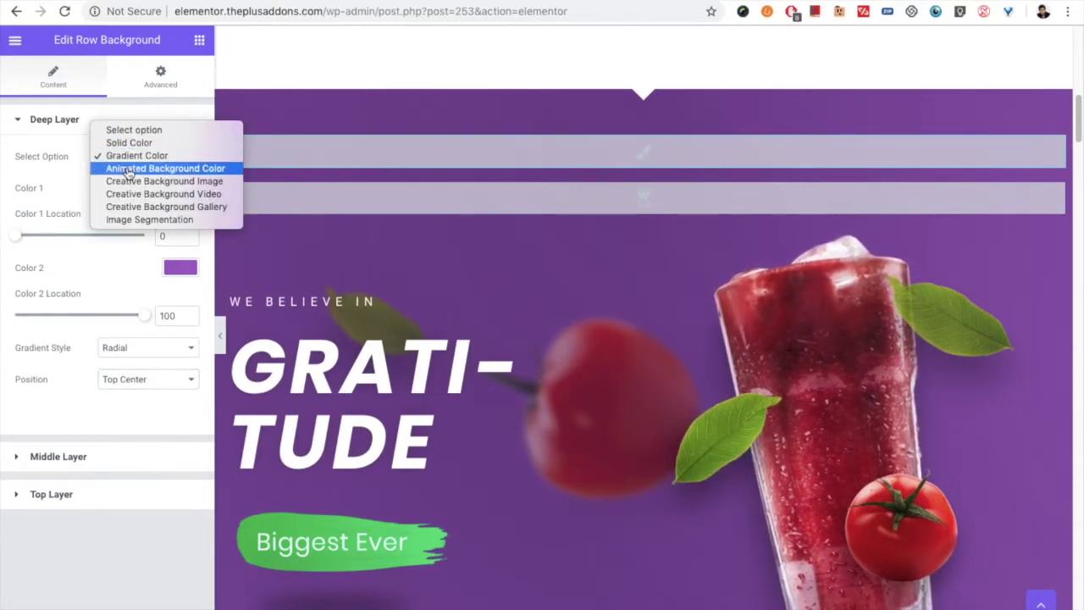
click(129, 171)
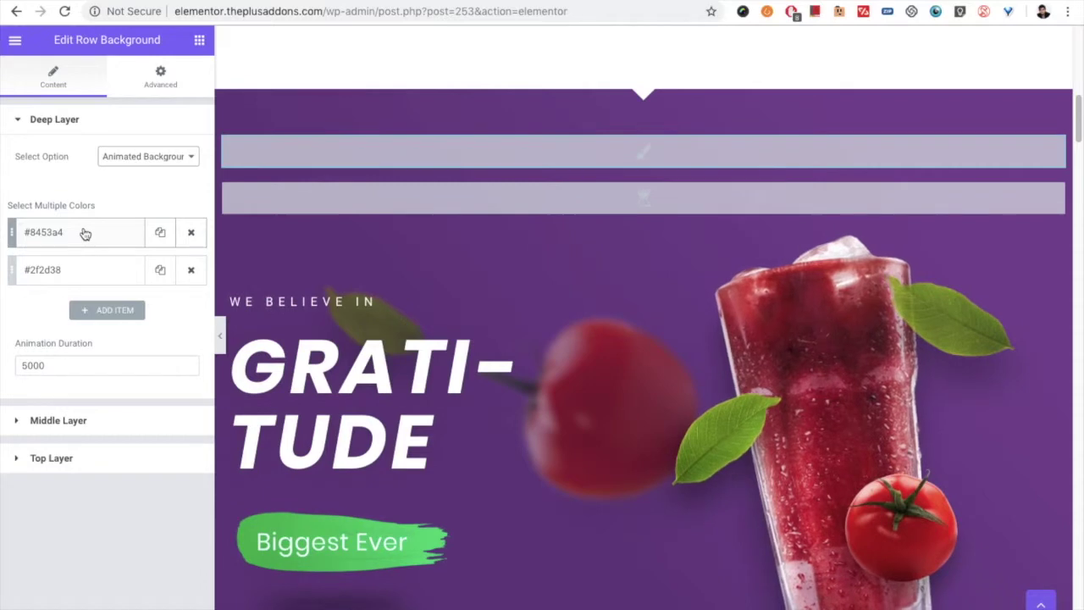
click(84, 233)
click(182, 275)
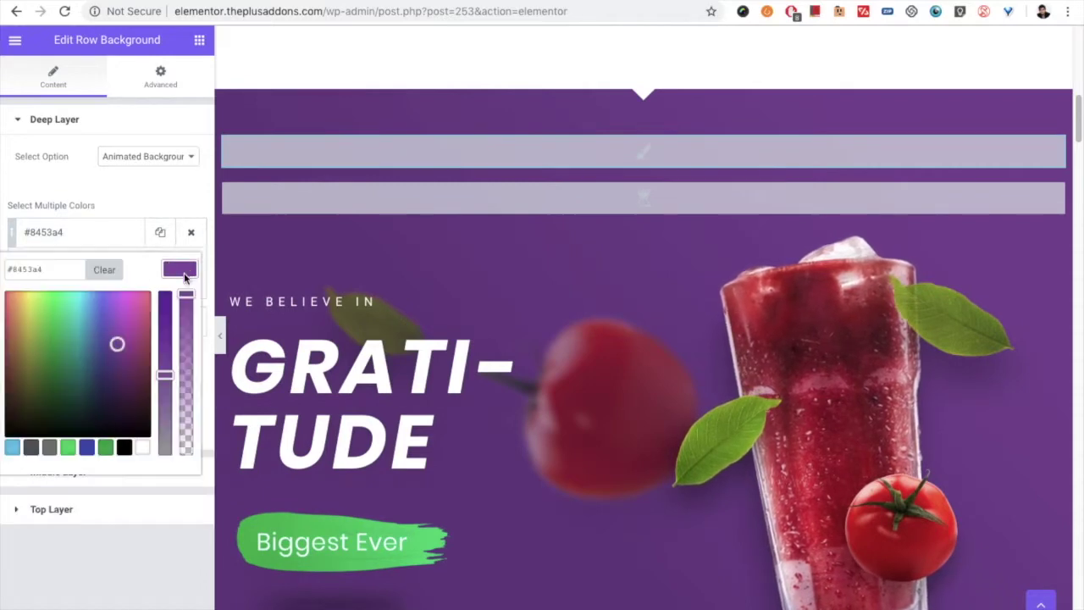
click(105, 447)
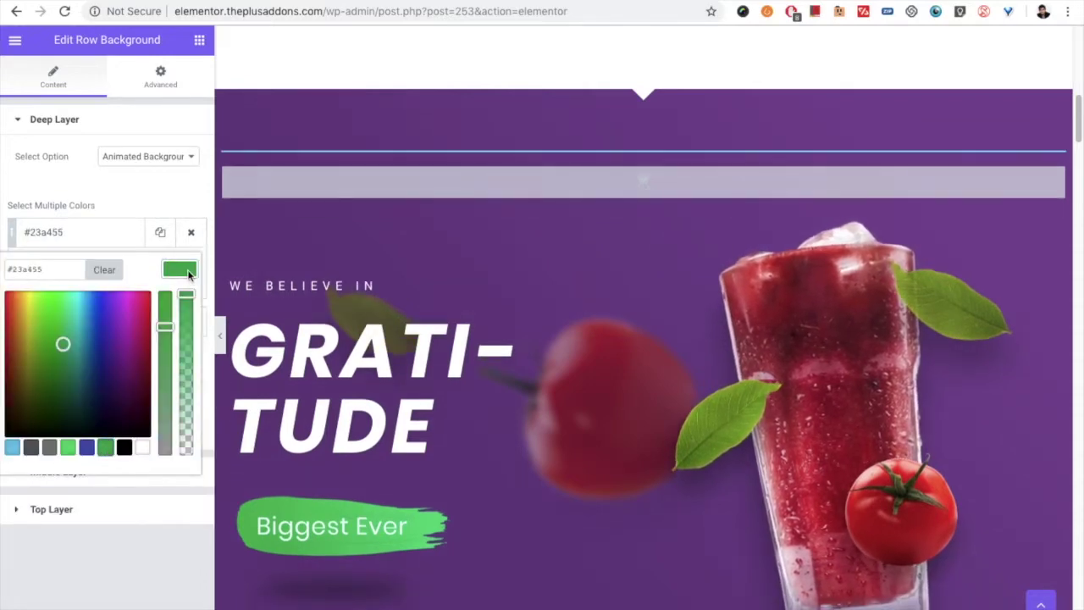
click(181, 271)
click(72, 322)
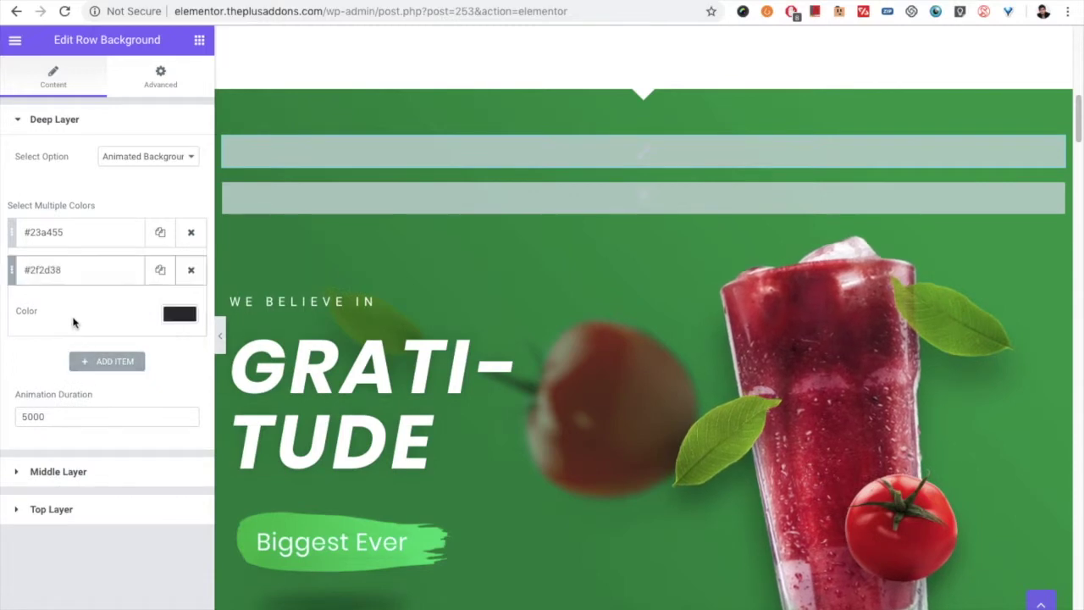
click(80, 234)
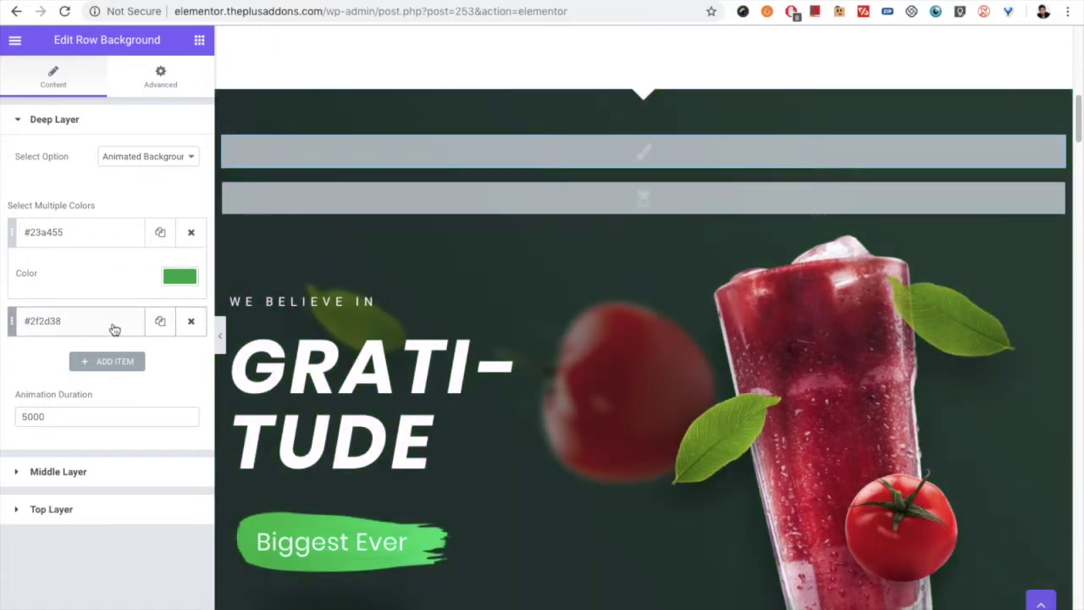
Add a third color to the Deep Layer's animated background and set it to blue #4054b2.
click(114, 329)
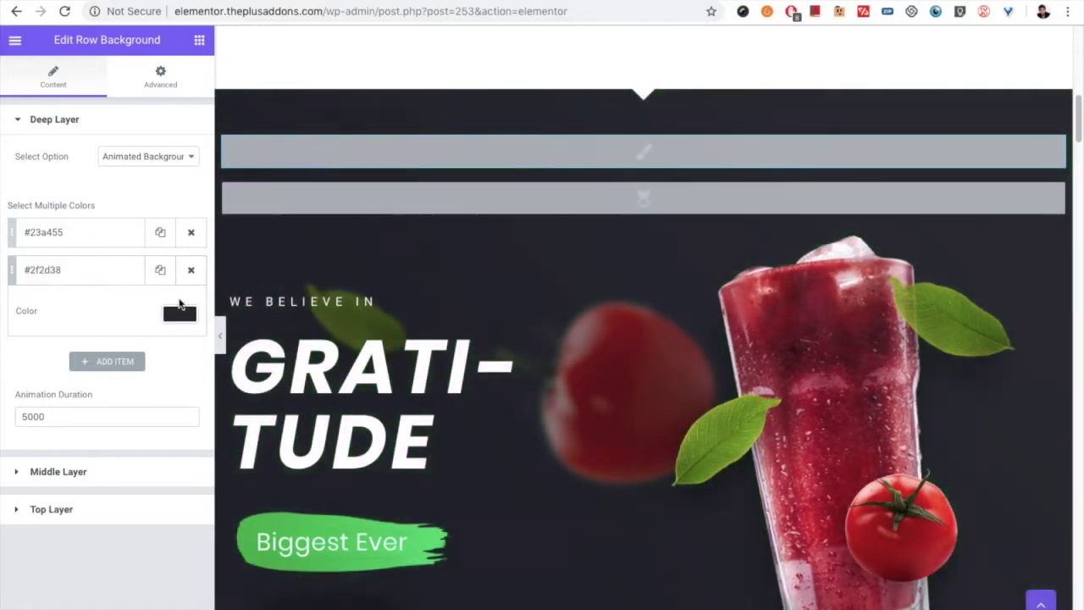
click(121, 364)
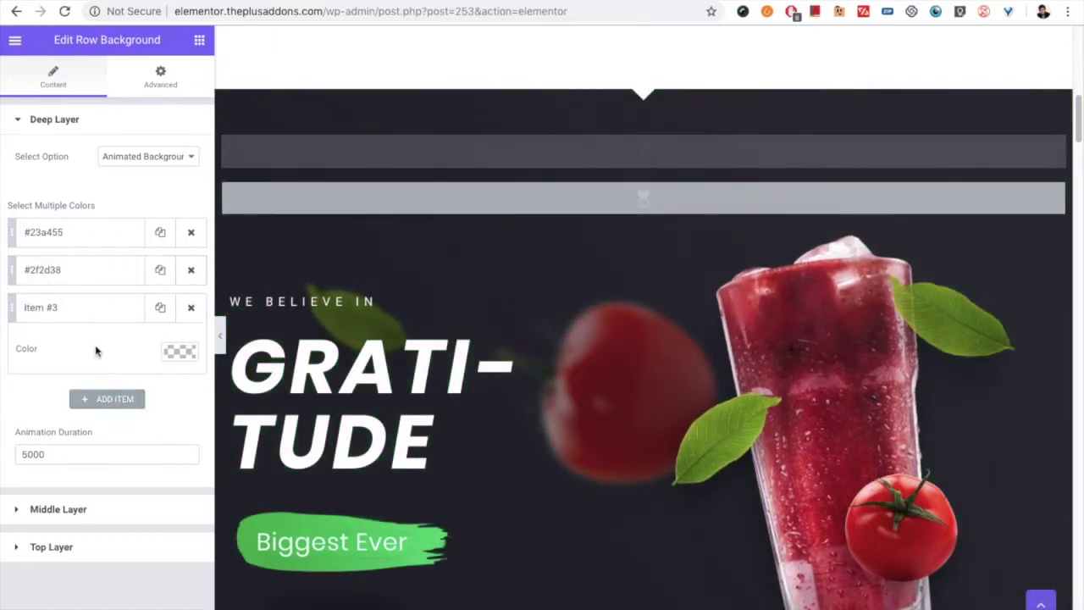
click(176, 354)
click(88, 523)
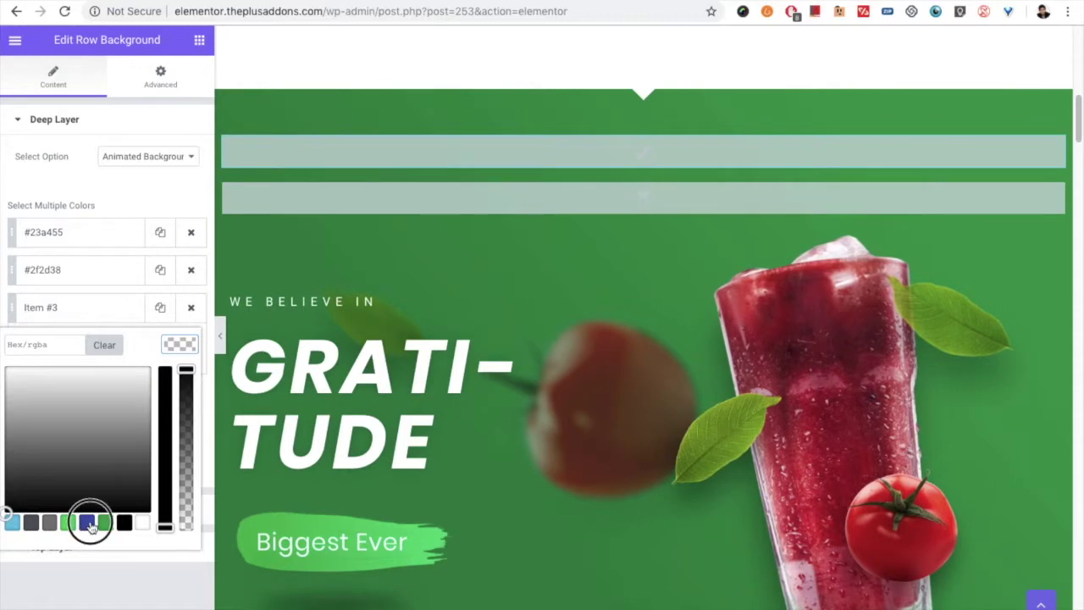
click(186, 352)
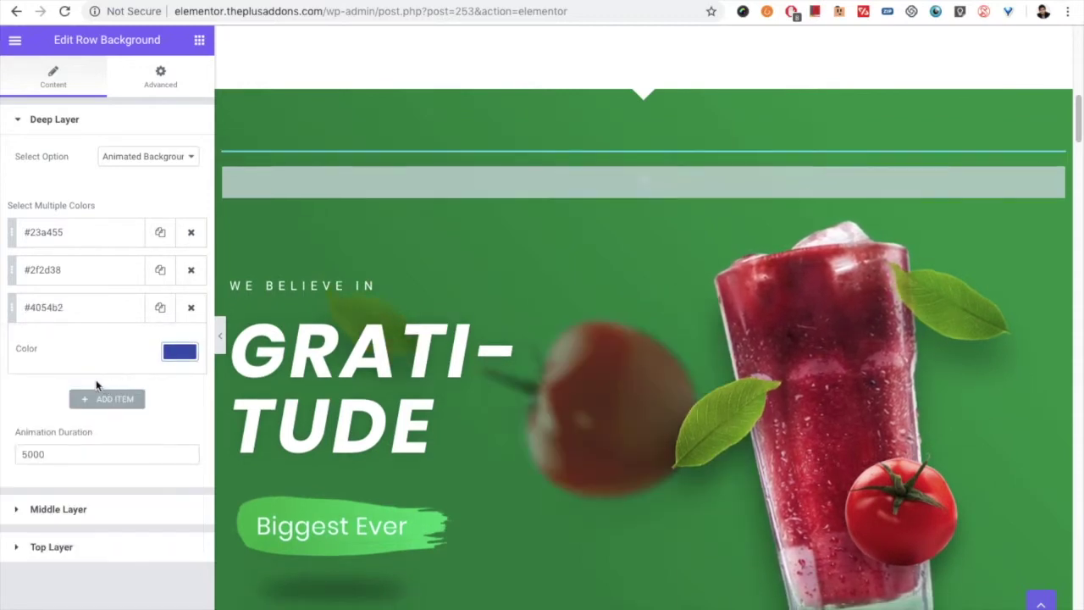
Add a fourth color to the Deep Layer's animated background and set it to white #ffffff.
click(93, 403)
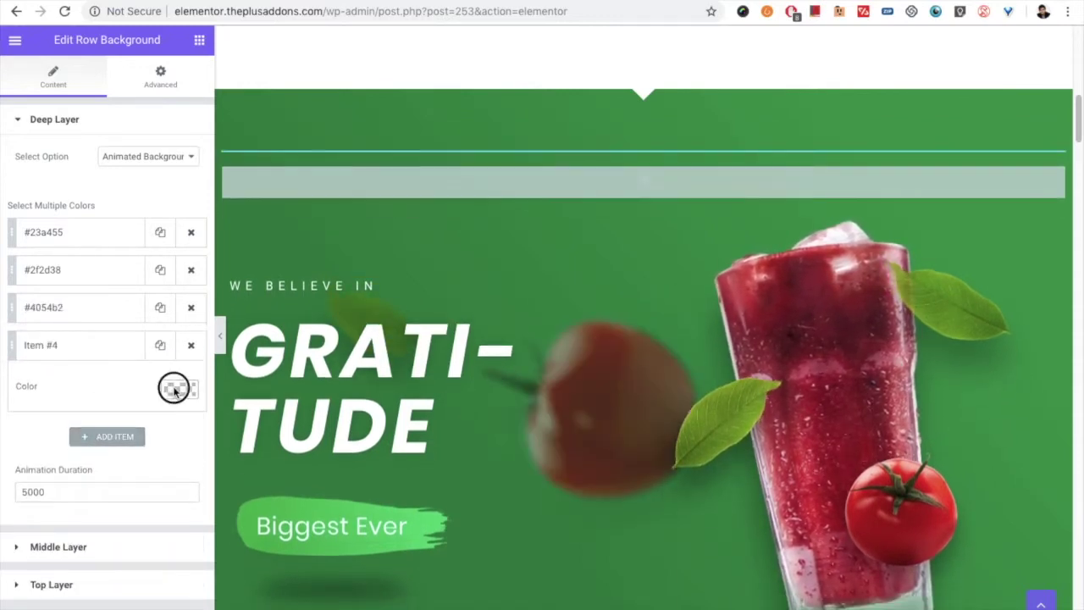
click(175, 386)
click(143, 560)
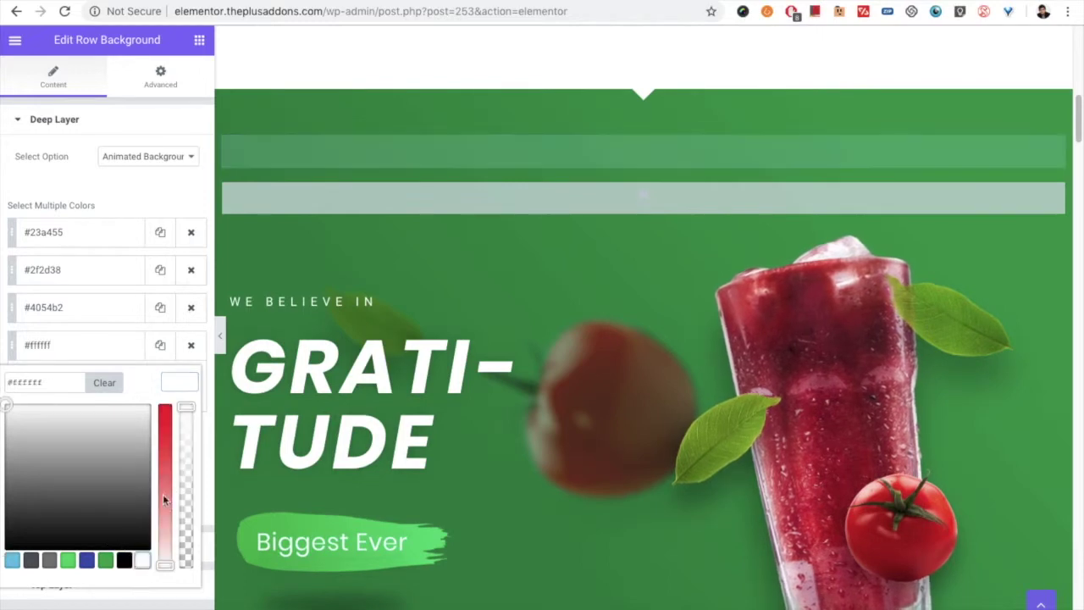
click(179, 379)
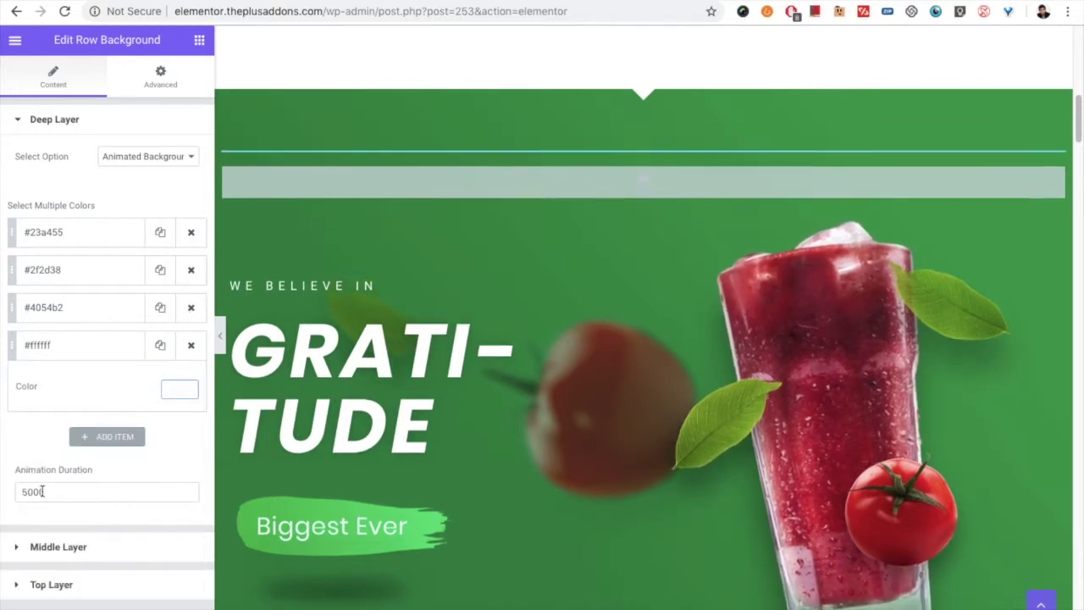
Set the animation duration of the Deep Layer's animated background color to 1000.
drag(46, 491, 2, 497)
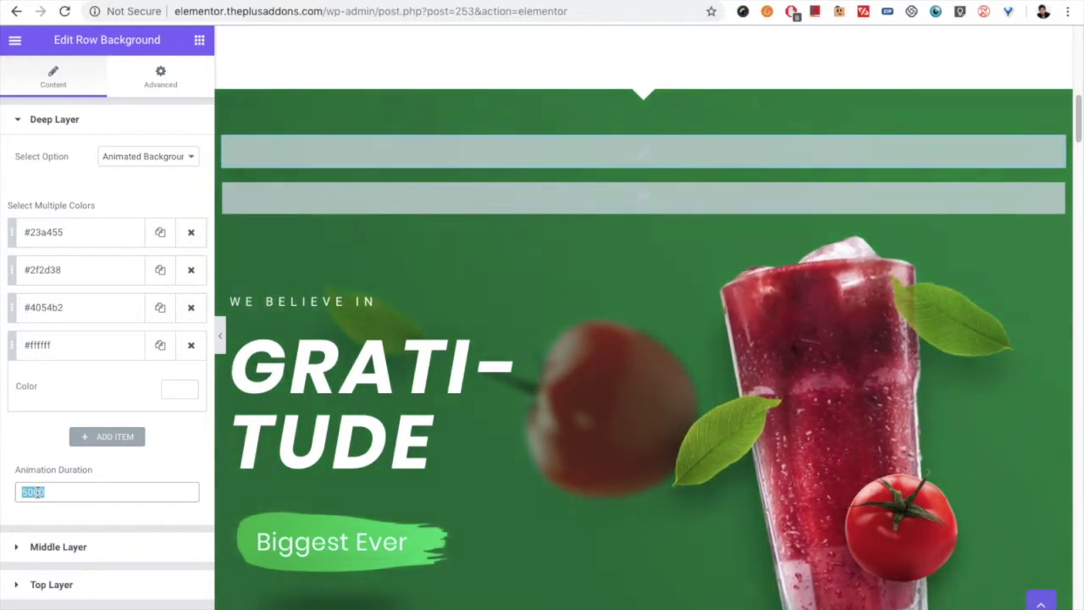
text(100)
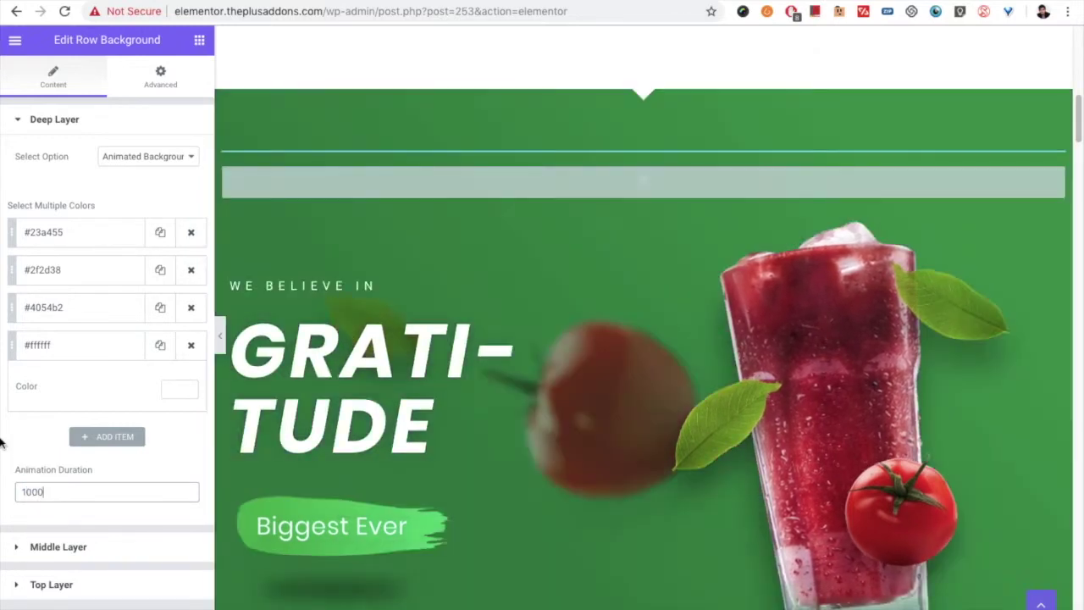
click(15, 440)
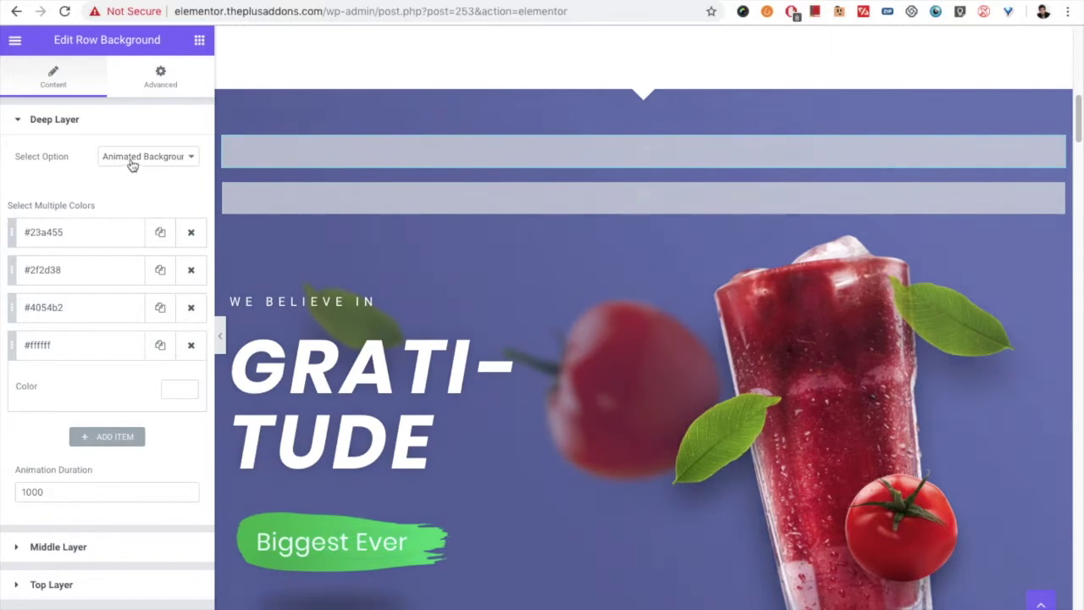
Switch the Deep Layer background type to Creative Background Image.
click(133, 159)
click(134, 171)
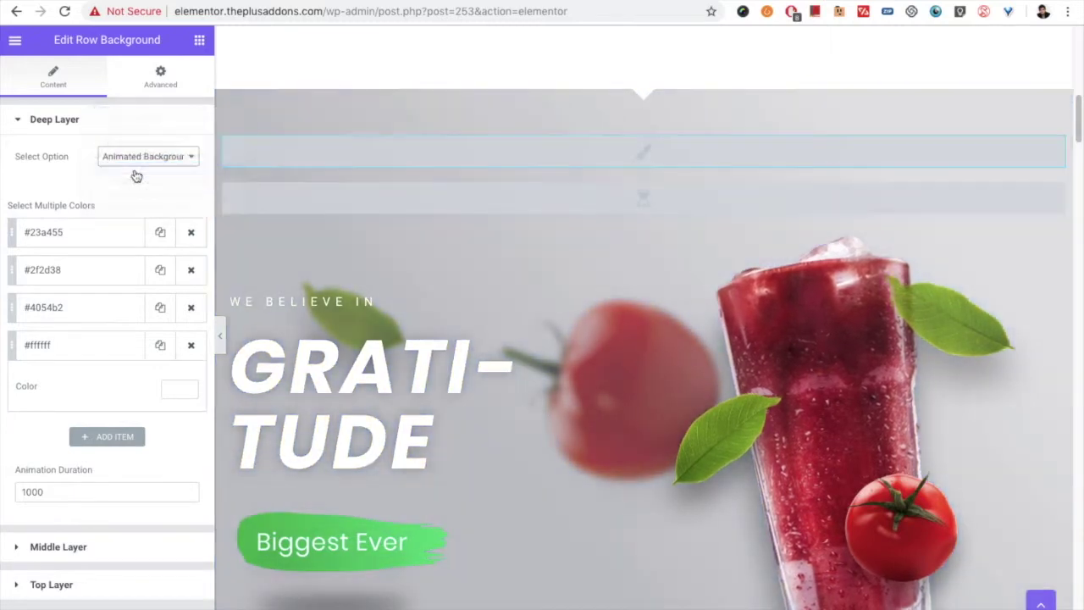
click(144, 159)
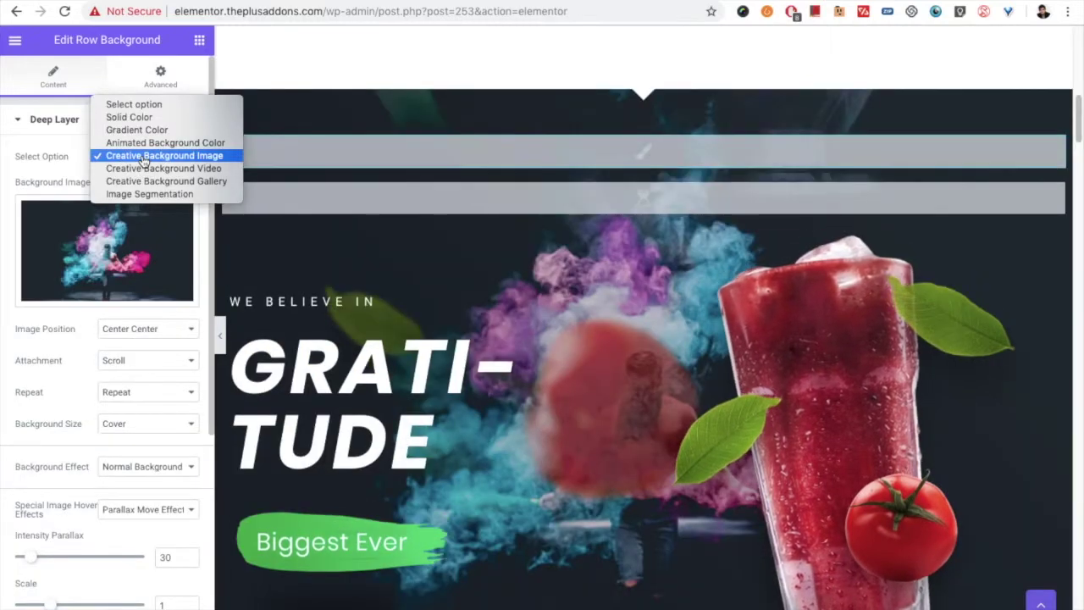
click(144, 158)
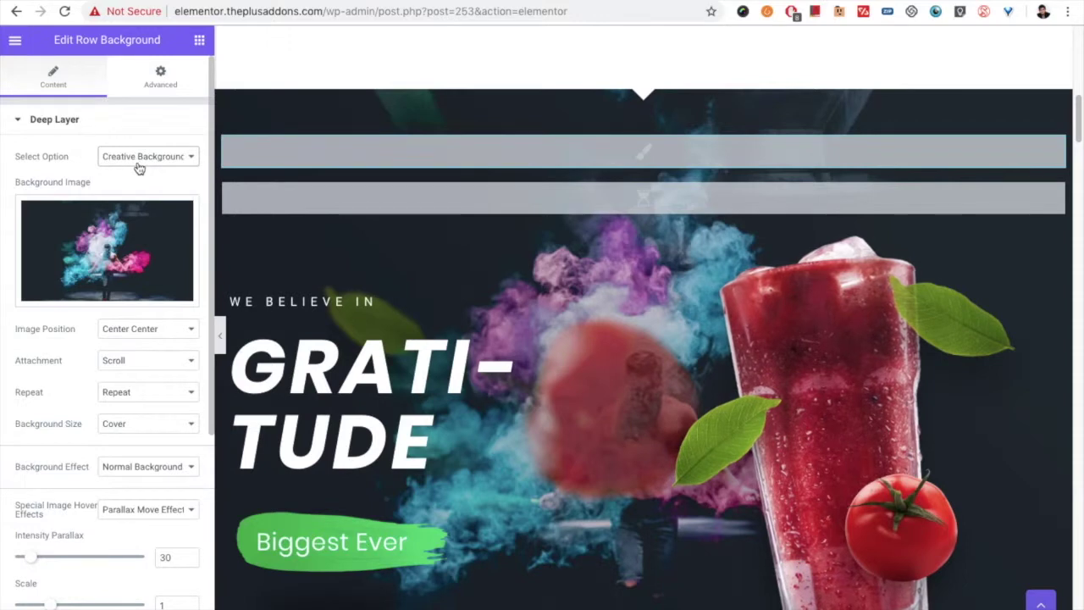
Replace the Deep Layer's background image with the falling coffee beans picture from the media library.
scroll(93, 229, down, 1)
click(100, 221)
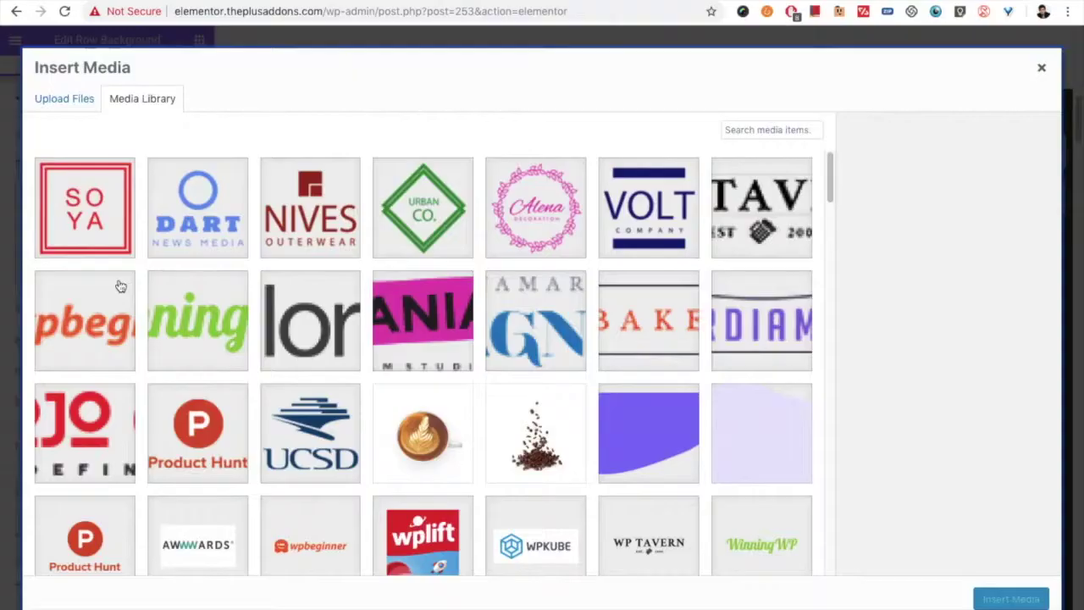
scroll(454, 334, down, 2)
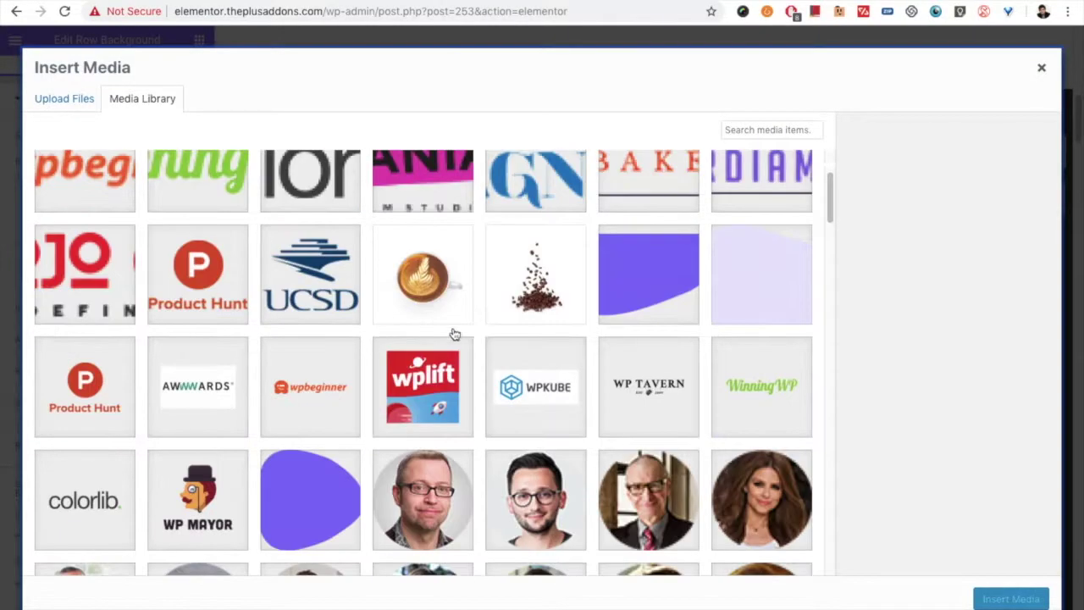
click(511, 296)
click(1011, 598)
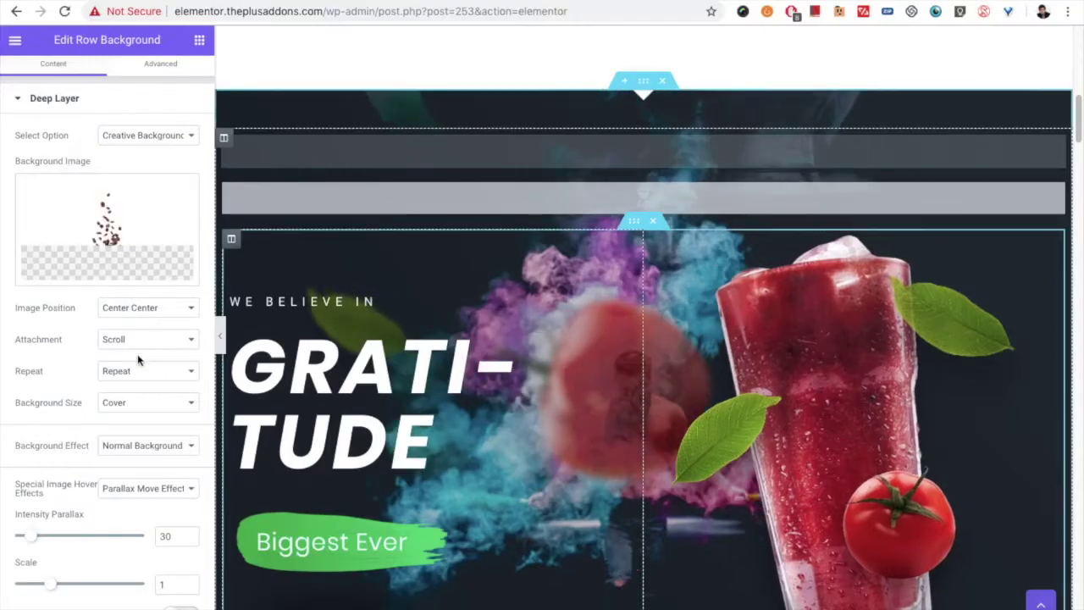
Review the Image Position choices for the coffee beans background, keeping Center Center.
scroll(59, 347, down, 2)
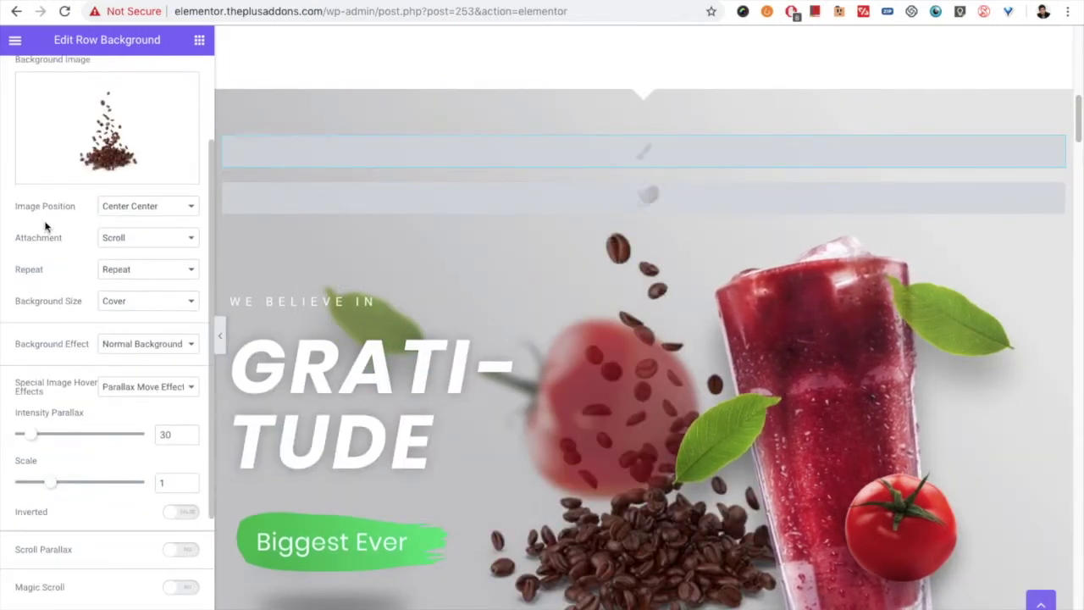
click(110, 206)
click(110, 205)
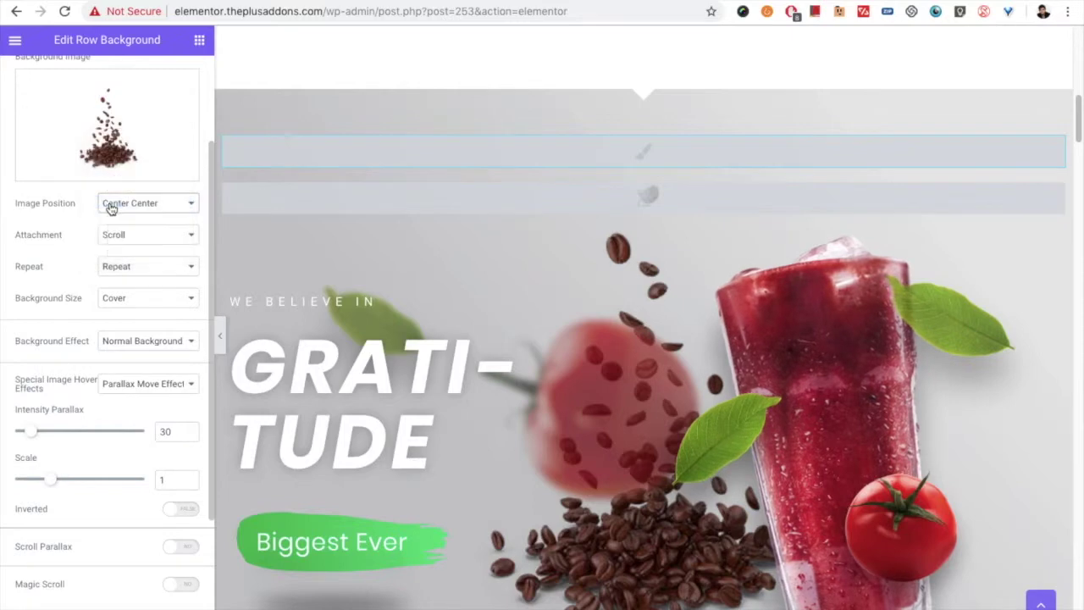
scroll(51, 228, down, 1)
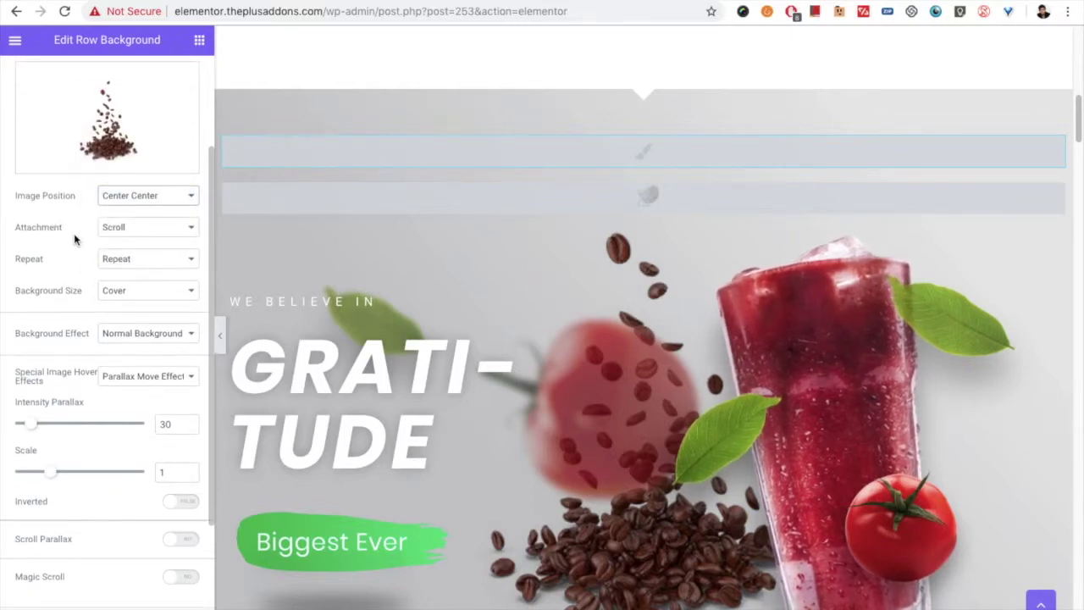
scroll(73, 239, down, 1)
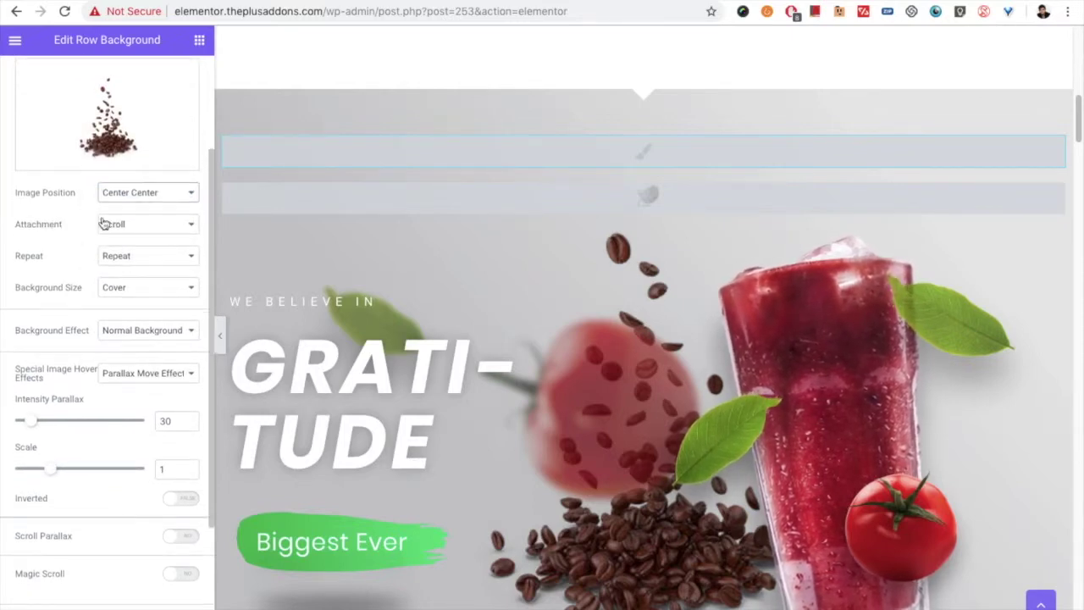
Set the coffee beans background's attachment to Fixed and preview the Gratitude section while scrolling the page.
click(103, 224)
click(116, 236)
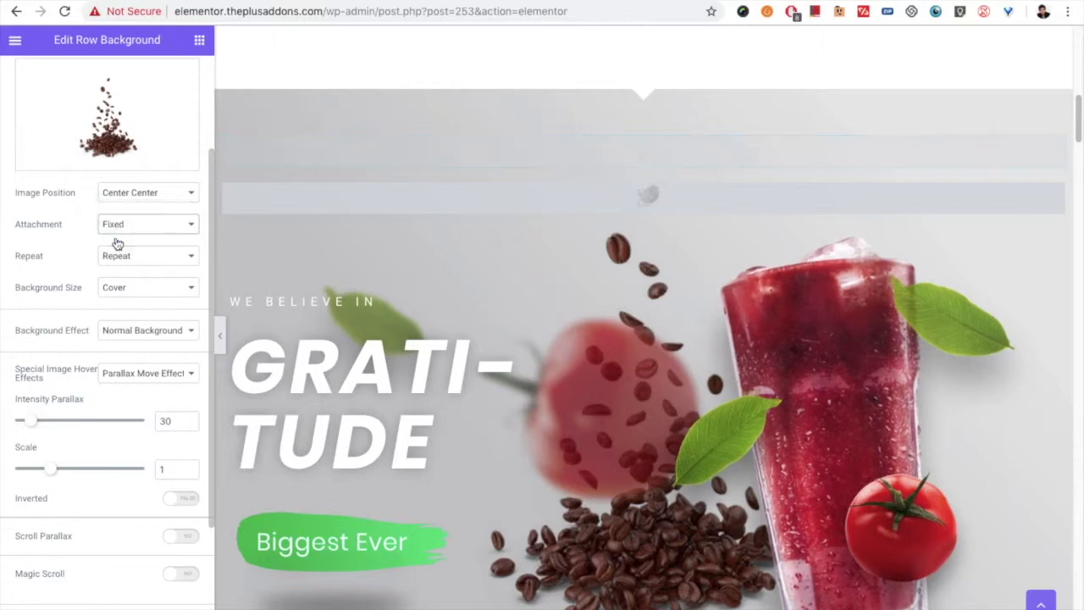
scroll(574, 209, down, 3)
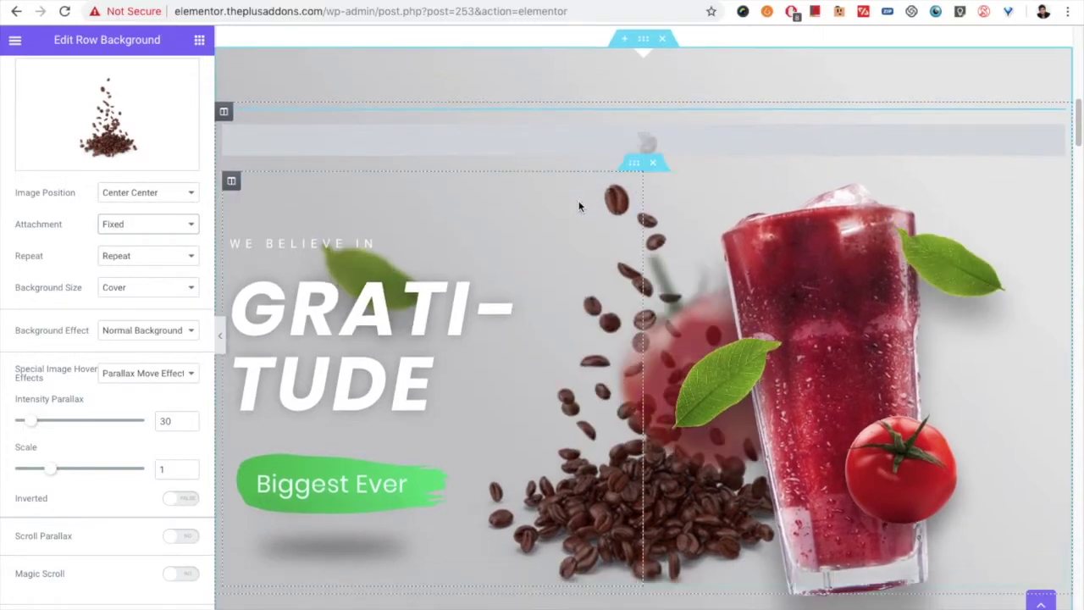
scroll(574, 208, down, 2)
scroll(573, 203, up, 5)
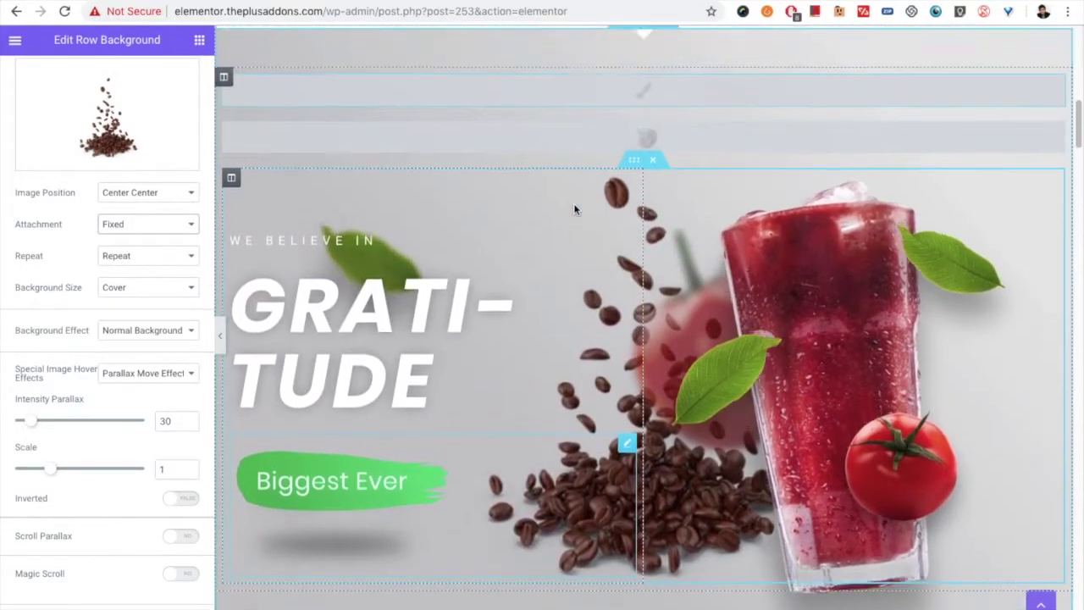
scroll(573, 204, down, 3)
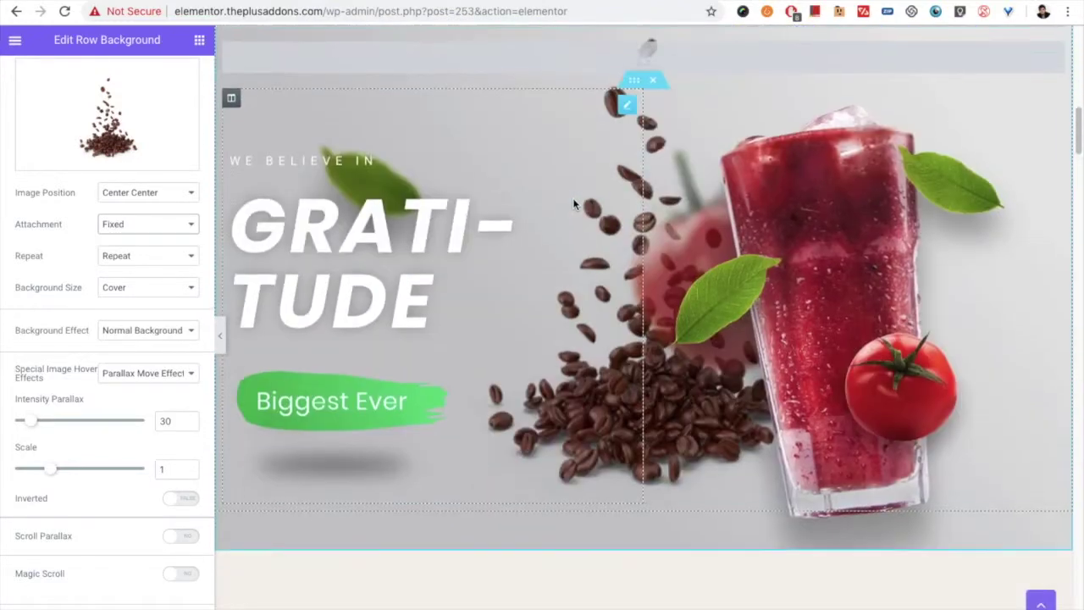
Set the background image's attachment back to Scroll and preview the Gratitude section while scrolling the page.
click(110, 225)
click(119, 208)
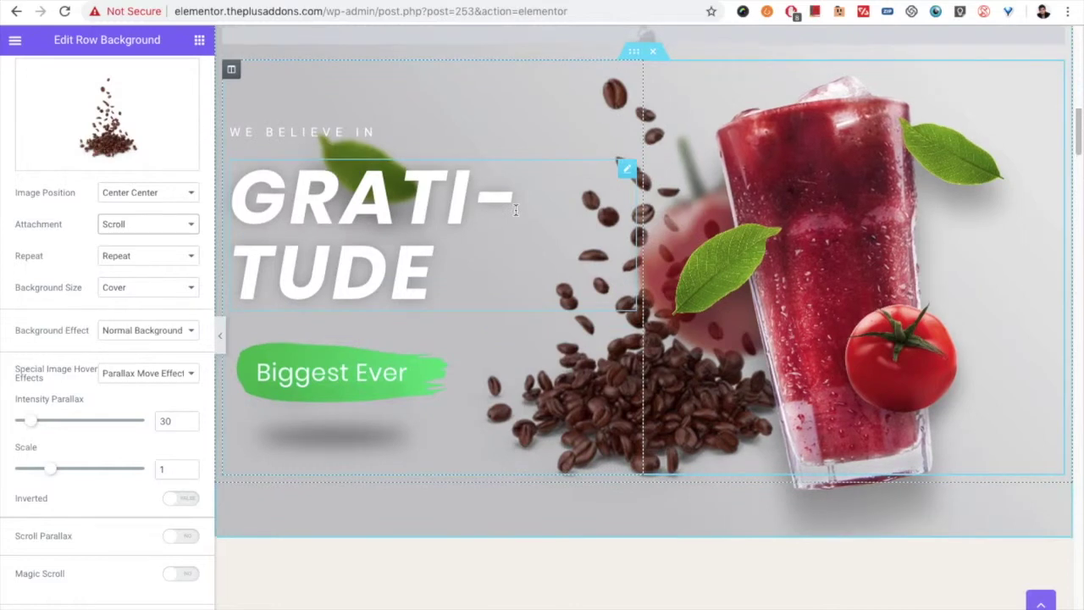
scroll(515, 209, up, 2)
scroll(515, 209, up, 2)
scroll(516, 209, down, 2)
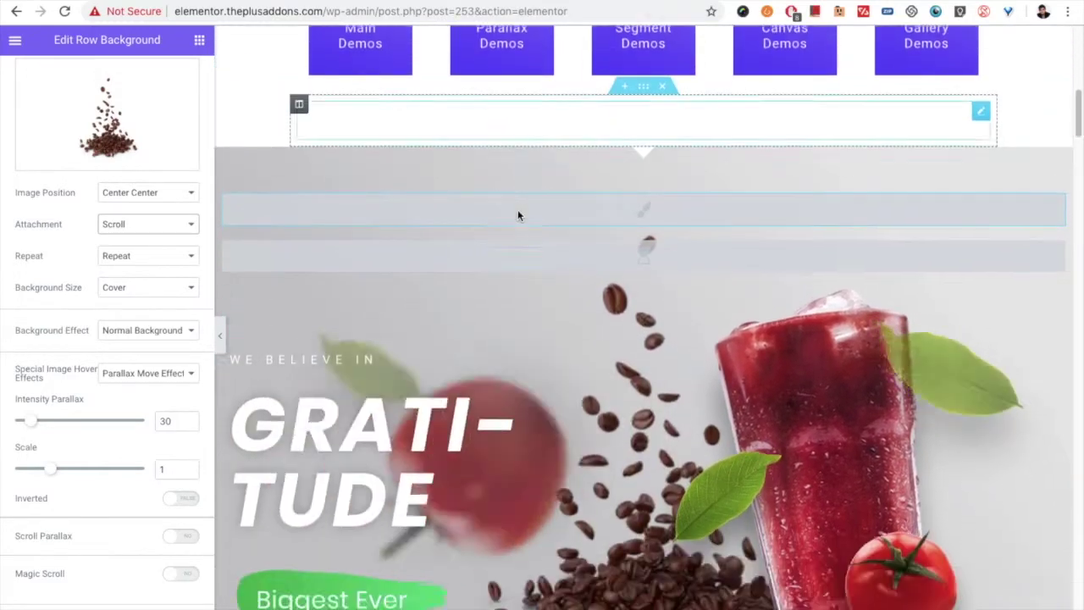
scroll(519, 214, down, 4)
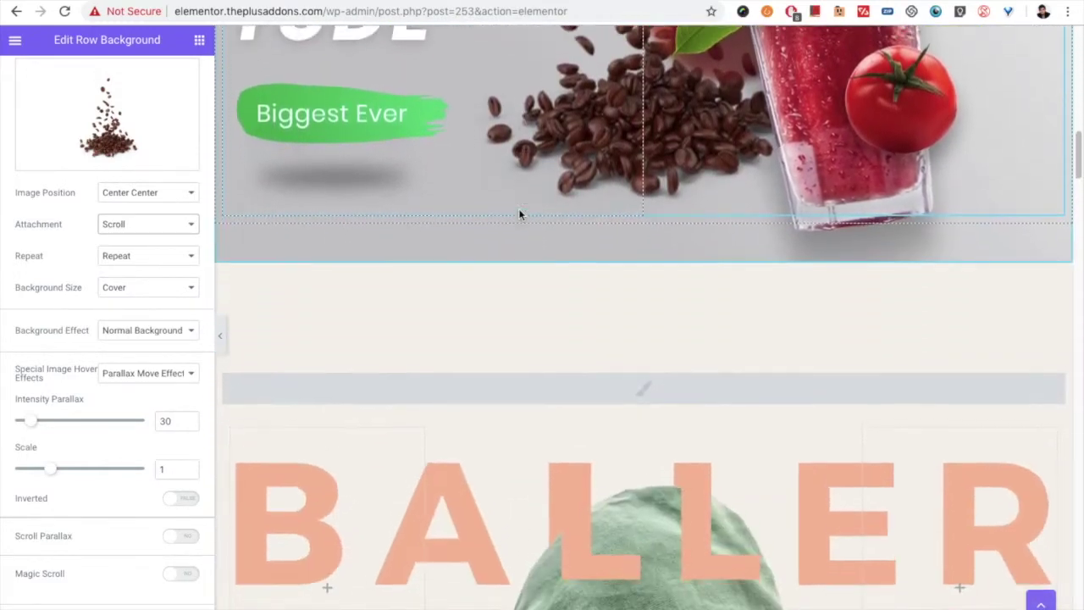
scroll(519, 214, up, 2)
scroll(518, 213, up, 3)
scroll(51, 230, up, 2)
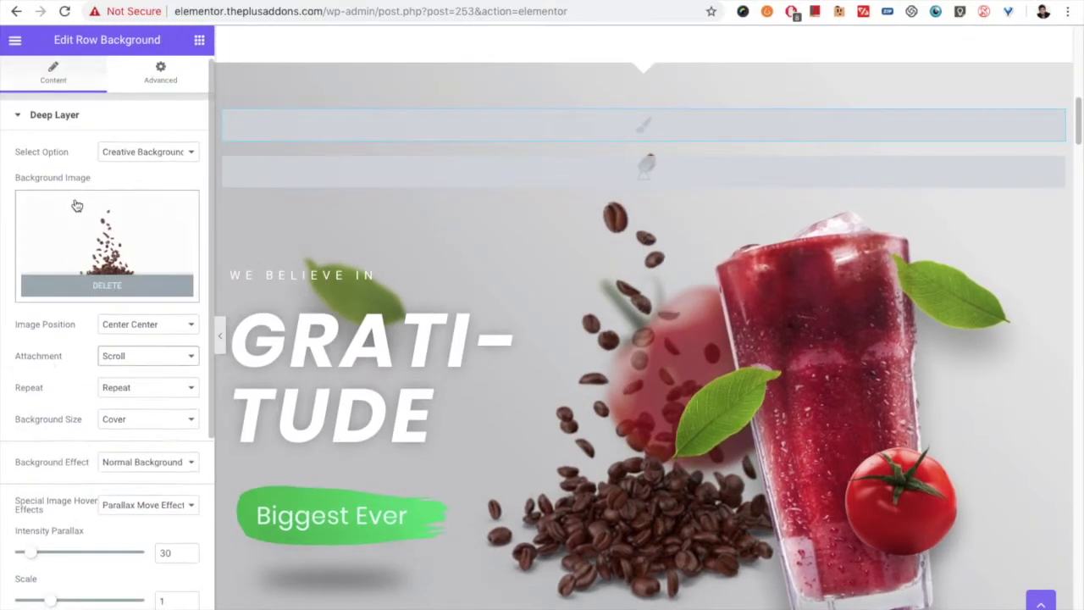
Remove the Middle Layer's Modern Mouse Hover Parallax effect by resetting its option to "Select option", then collapse the layer settings and check the section.
click(65, 120)
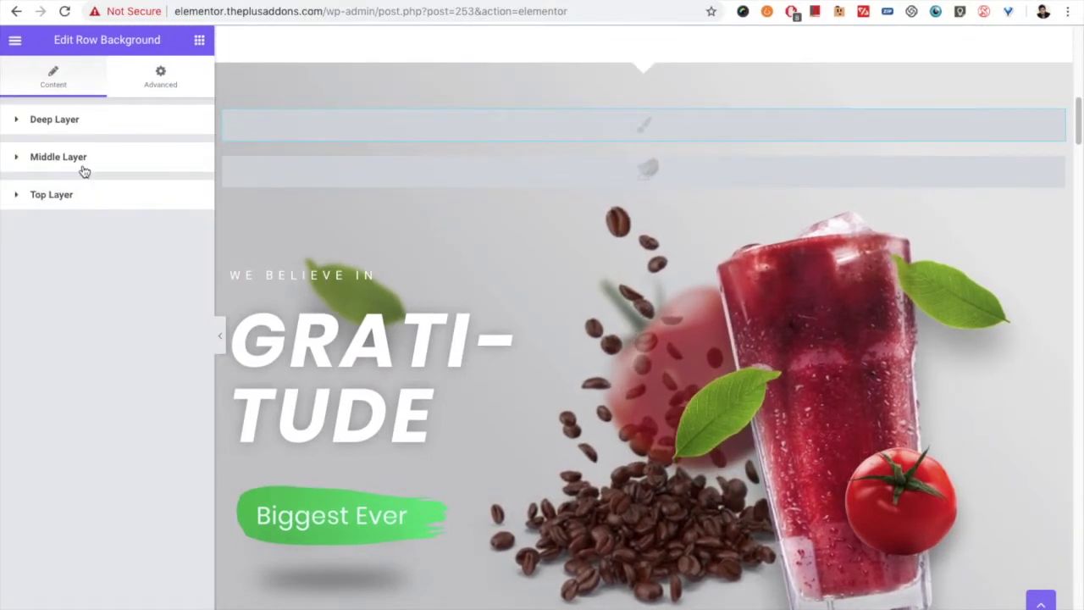
click(123, 162)
click(122, 162)
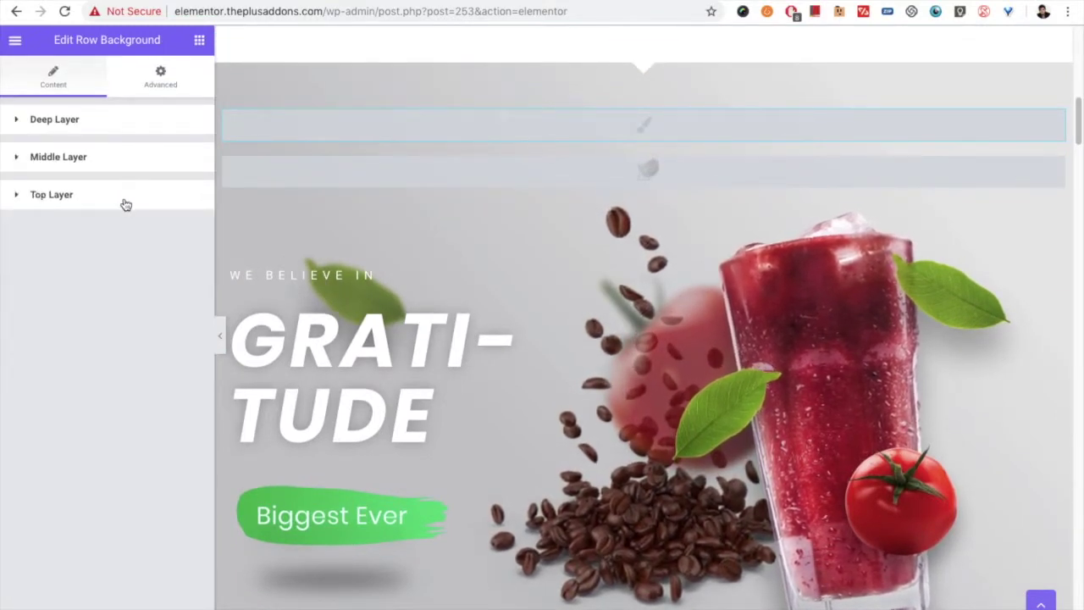
click(123, 165)
click(122, 164)
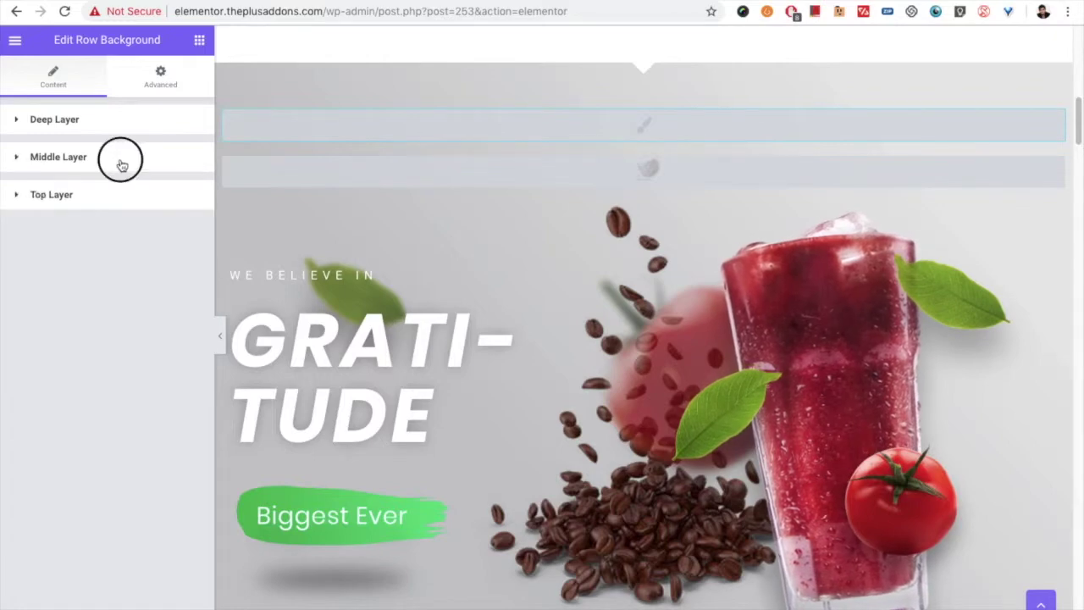
click(125, 163)
click(135, 194)
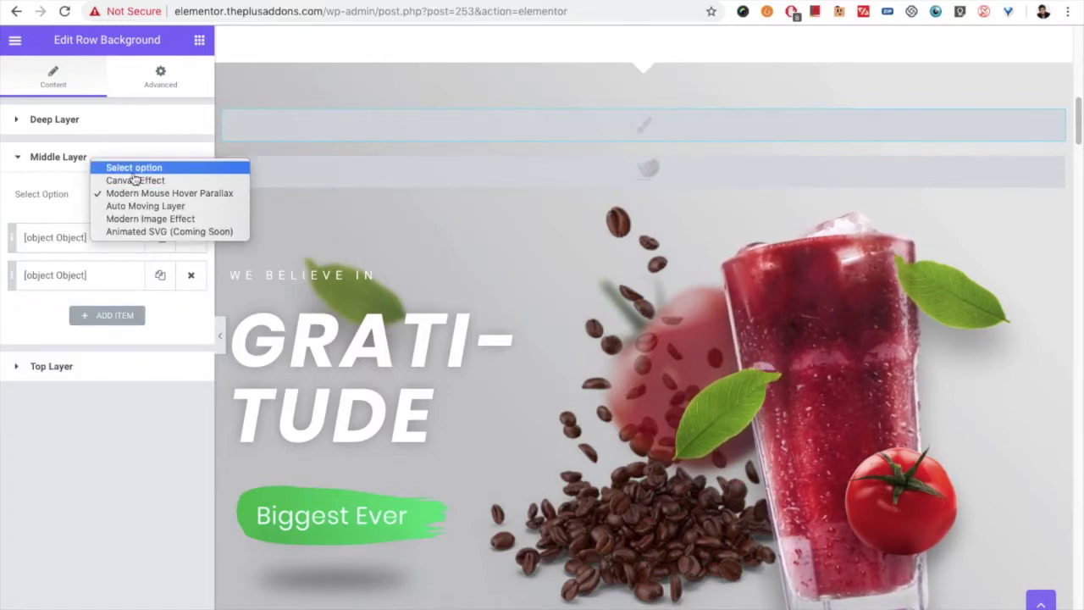
click(132, 169)
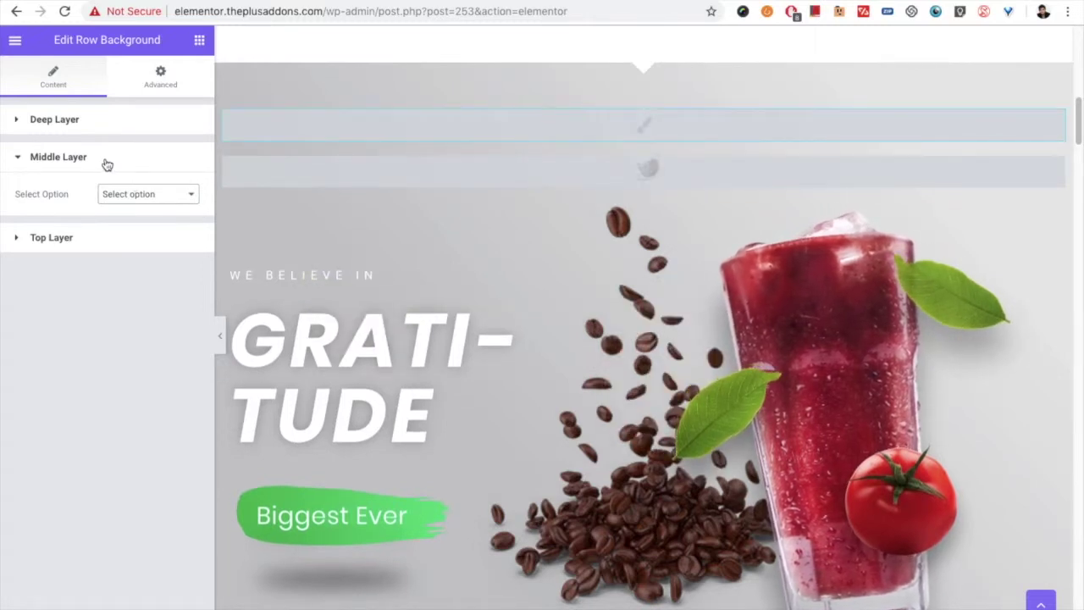
click(95, 157)
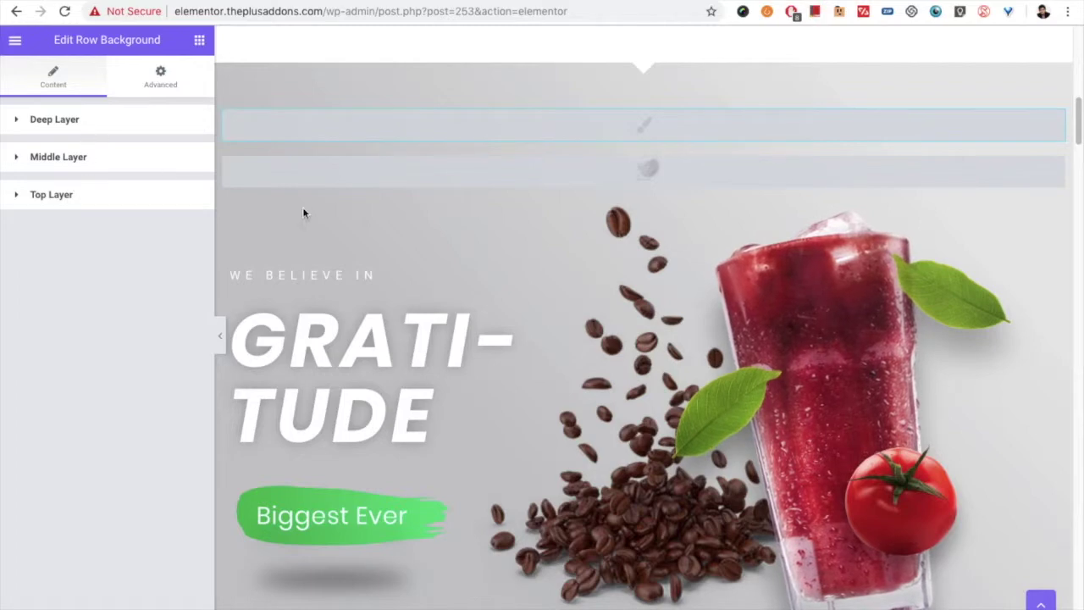
scroll(719, 263, down, 2)
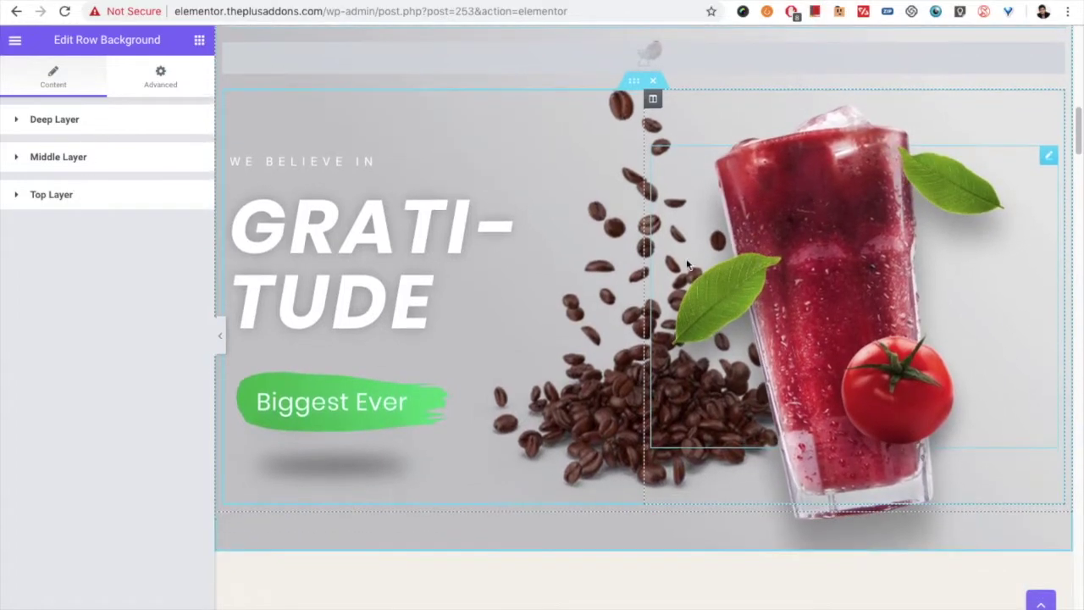
Expand the Deep Layer settings and review the Background Size choices for the coffee beans image, keeping Cover.
scroll(685, 258, up, 1)
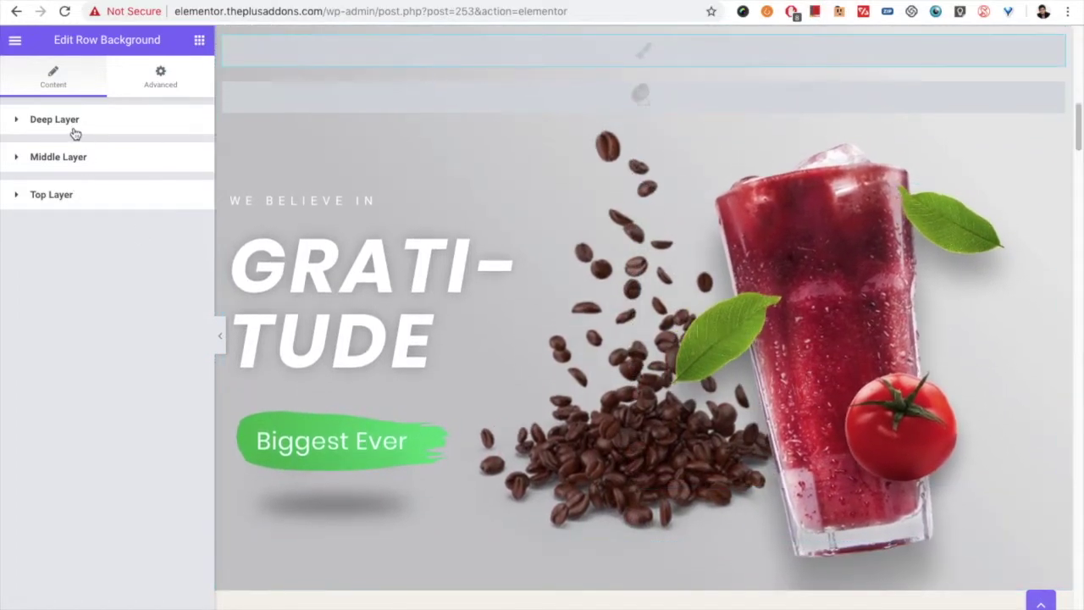
click(75, 126)
scroll(61, 346, down, 1)
scroll(62, 347, down, 2)
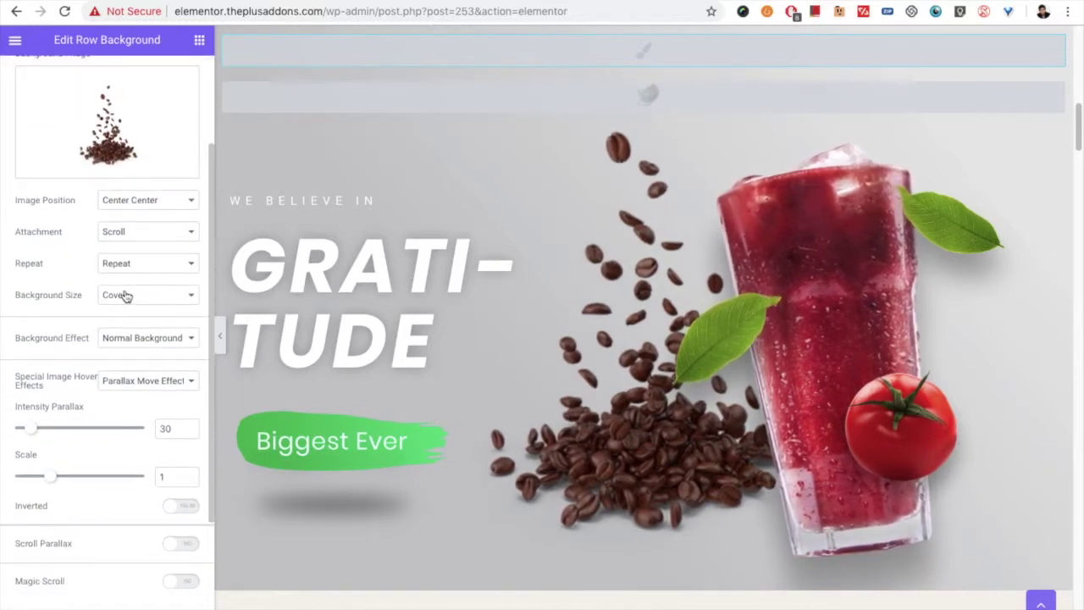
click(125, 296)
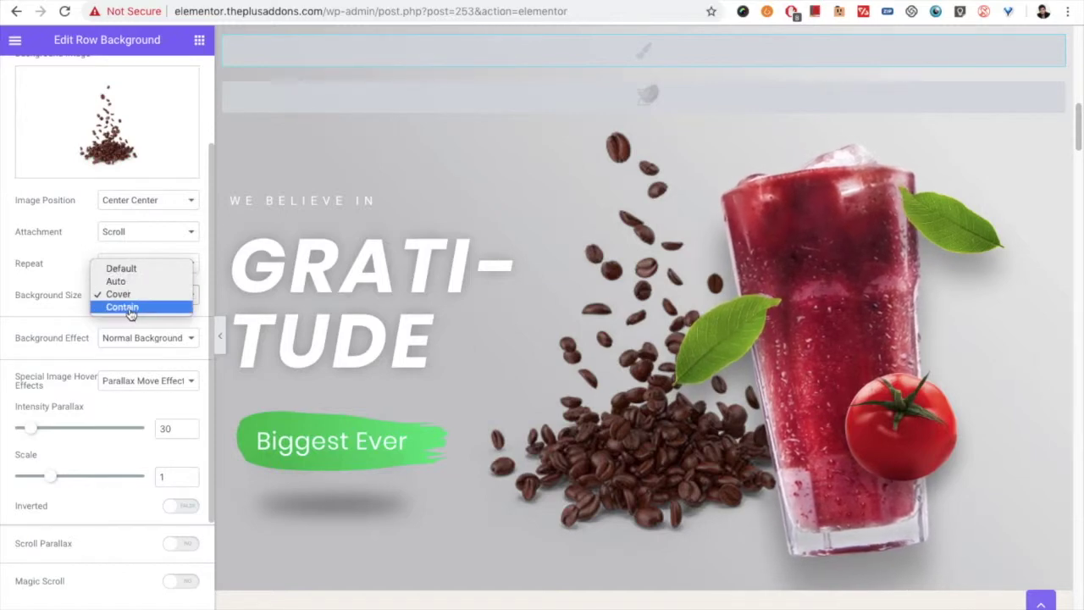
click(51, 314)
scroll(61, 339, down, 1)
scroll(71, 320, down, 1)
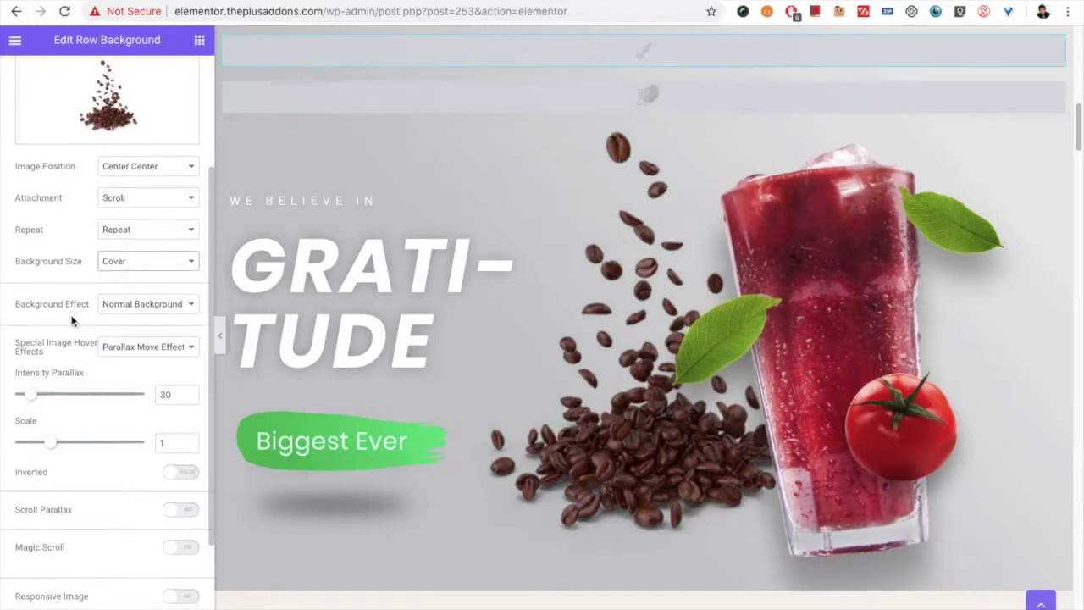
Set the Deep Layer's Background Effect to Auto Moving Background Image and review its direction choices, keeping Right to Left.
click(110, 305)
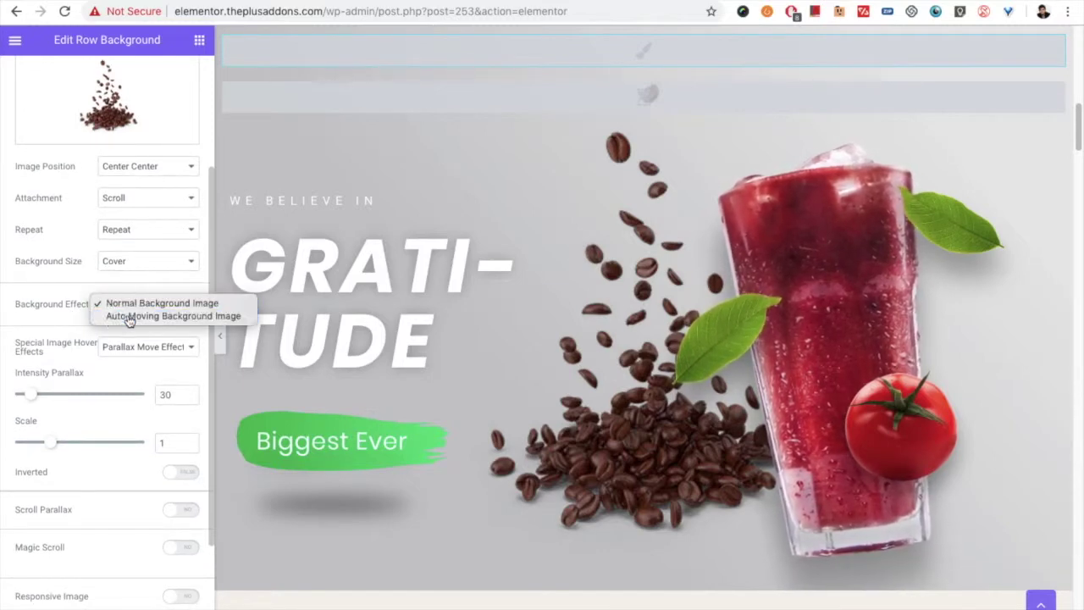
click(127, 317)
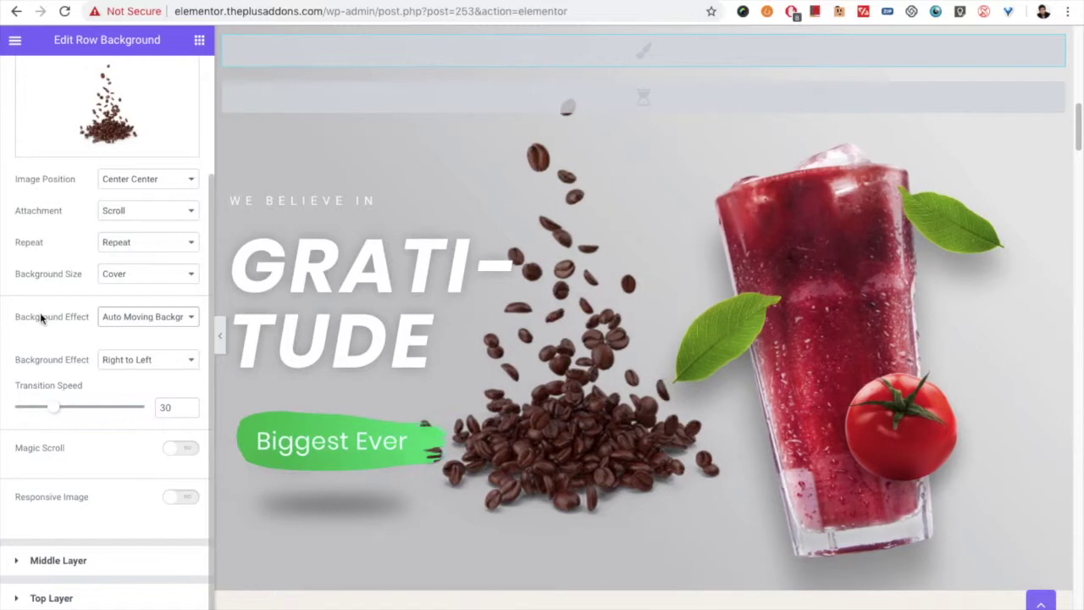
click(122, 363)
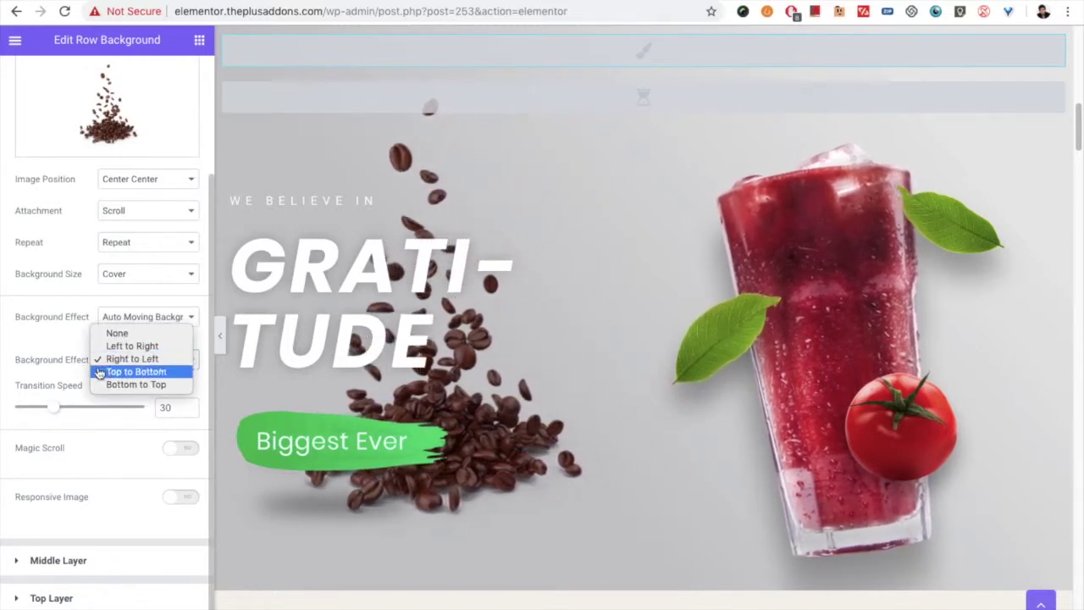
click(48, 356)
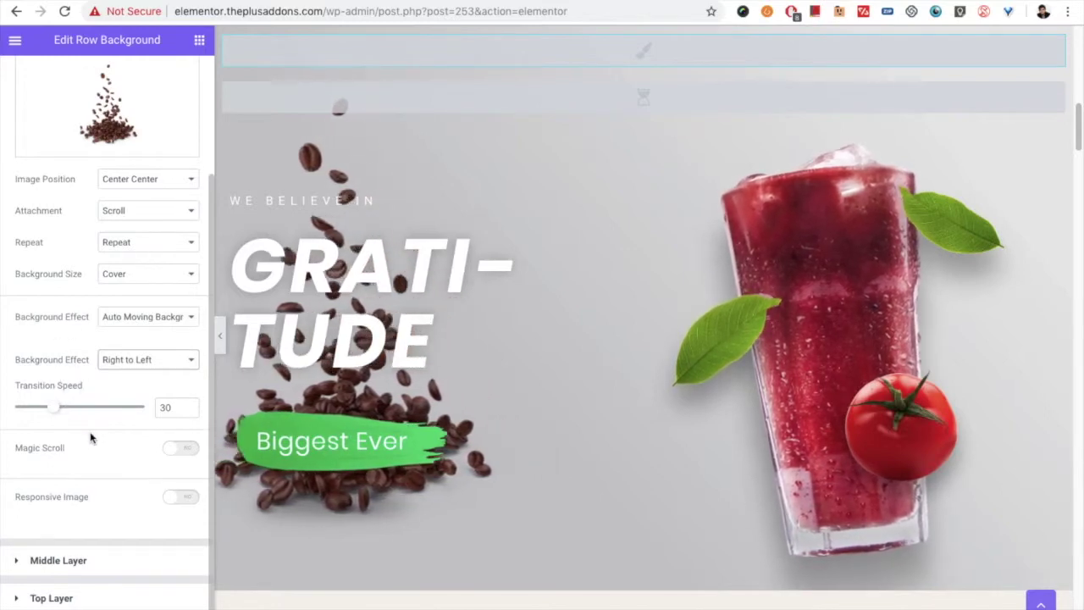
Try Magic Scroll with the moving background, then return the Background Effect to Normal Background Image and switch Magic Scroll off.
click(177, 448)
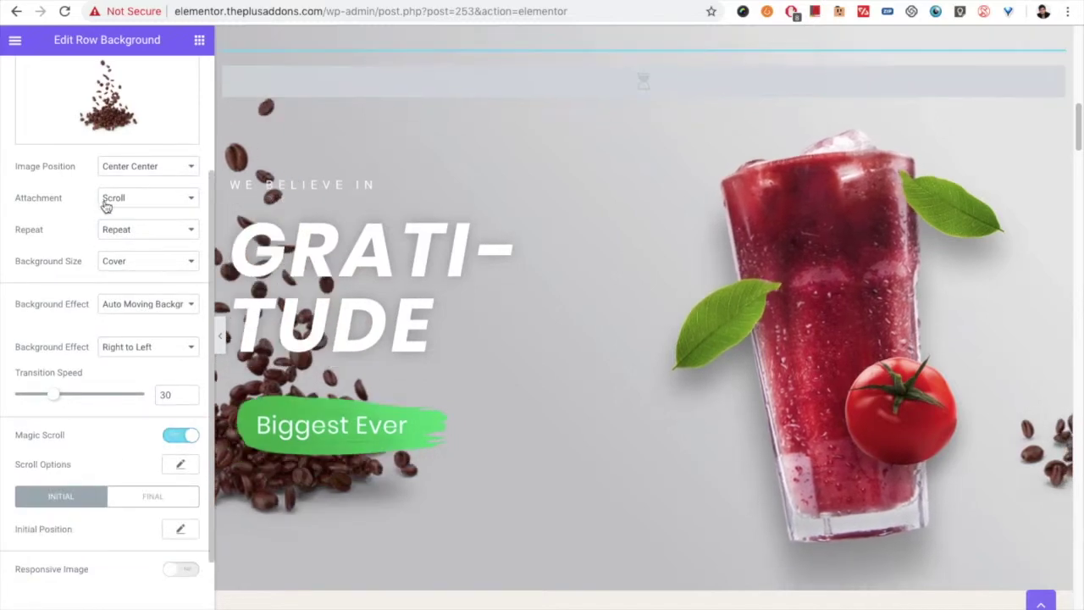
click(123, 303)
click(129, 292)
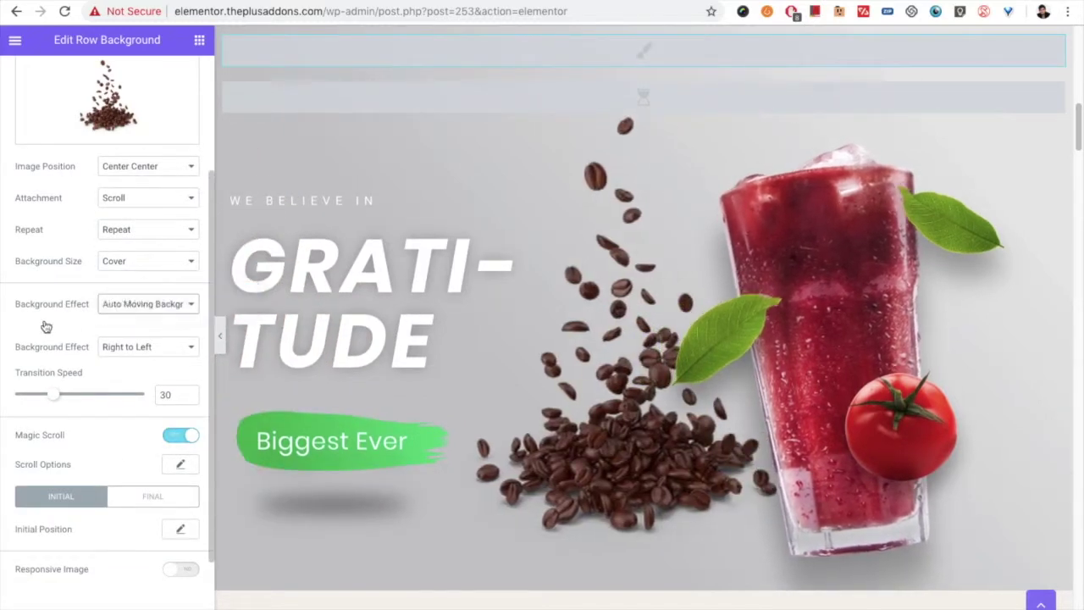
scroll(47, 341, down, 1)
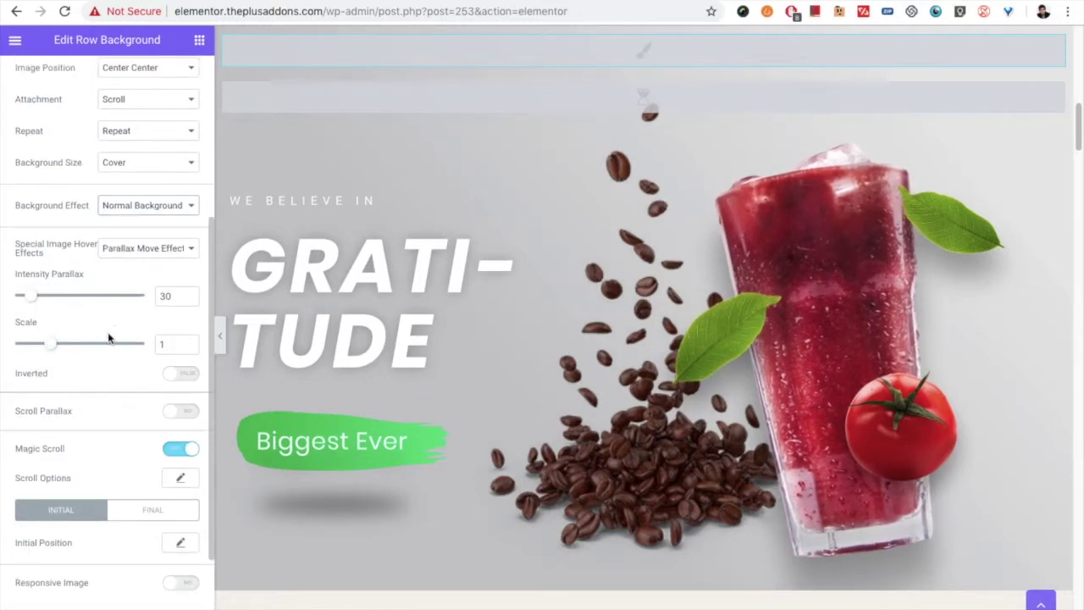
click(176, 448)
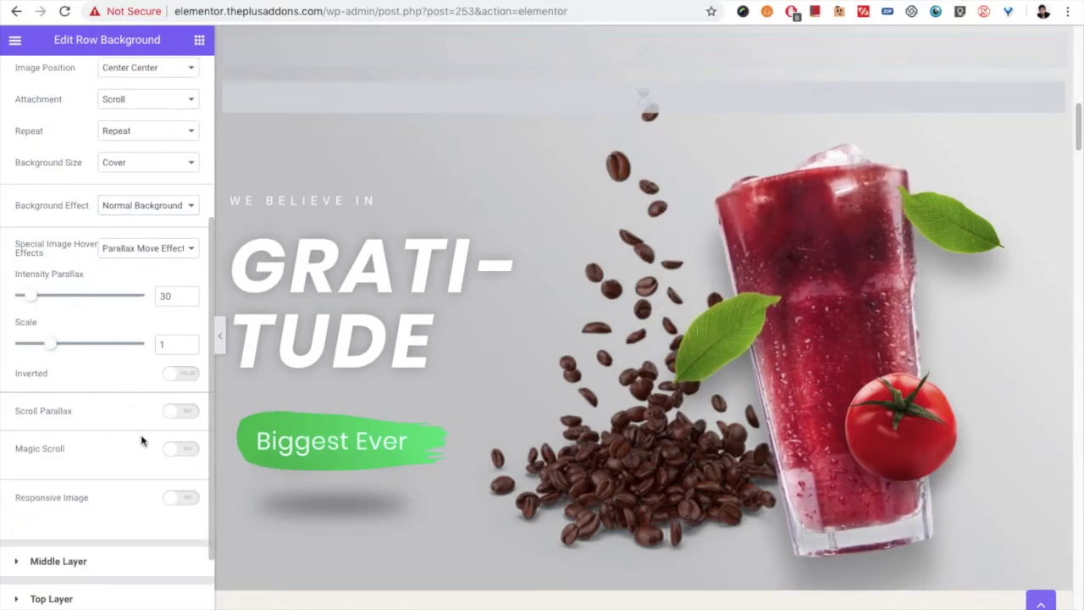
click(137, 207)
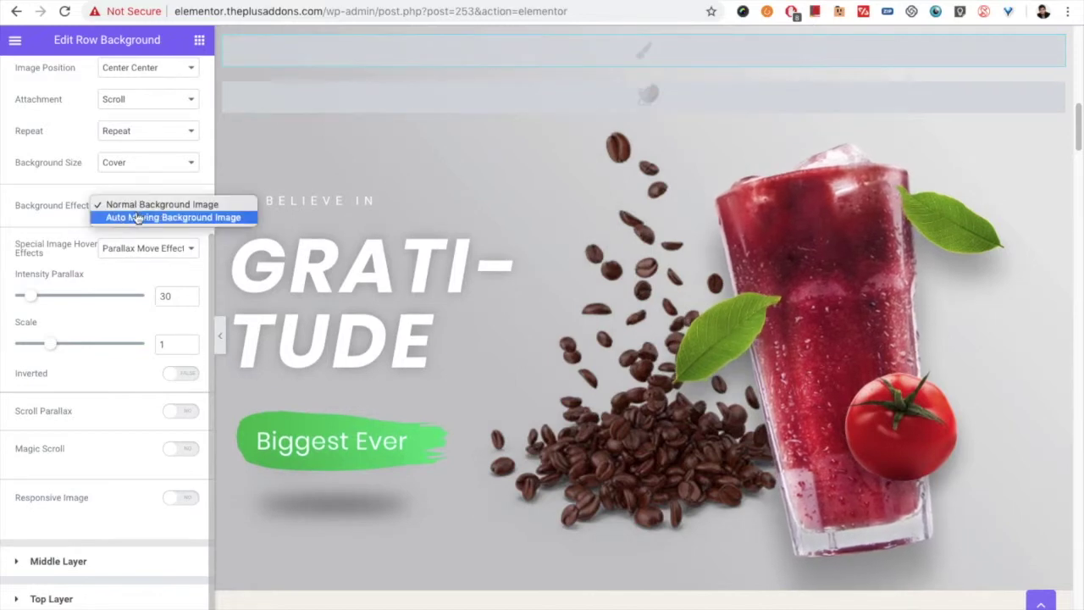
click(137, 207)
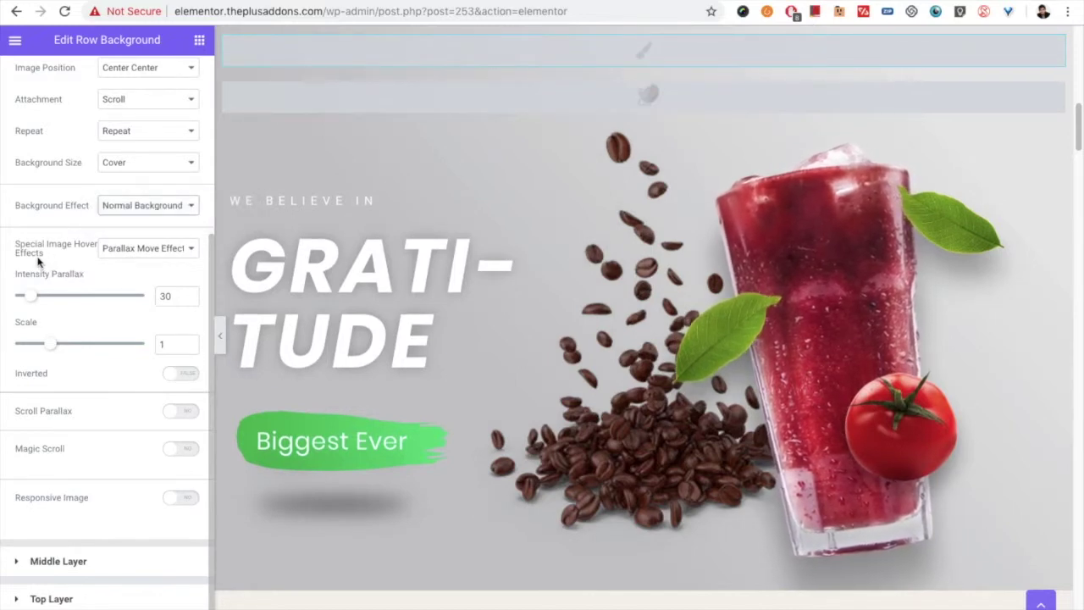
Try the Parallax Tilt and Parallax Move hover effects on the coffee beans image, then reset the Special Image Hover Effects to Select Style.
click(114, 248)
click(124, 235)
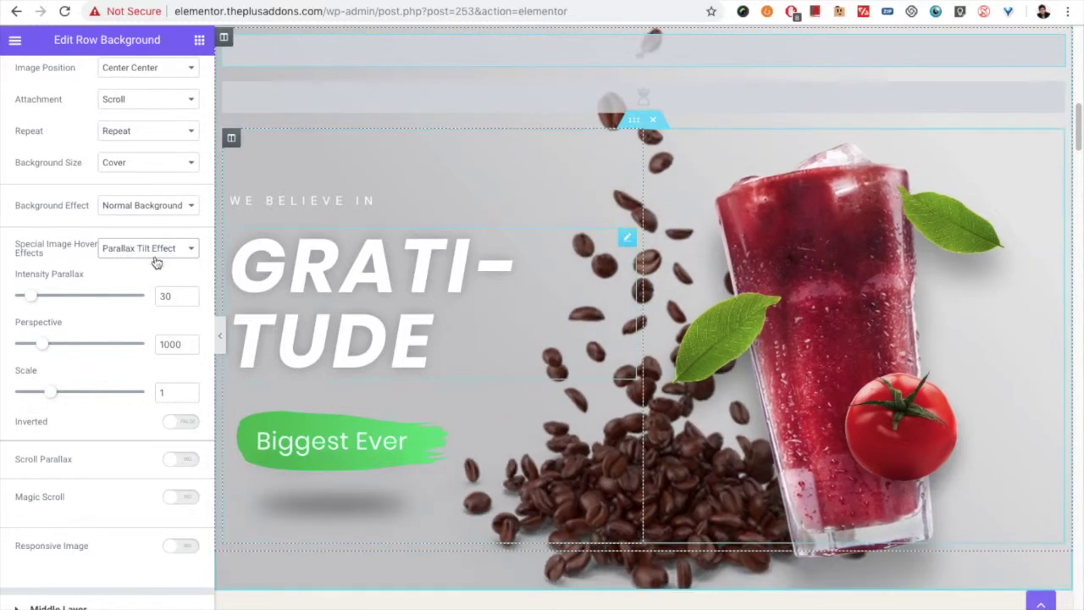
click(155, 253)
click(144, 262)
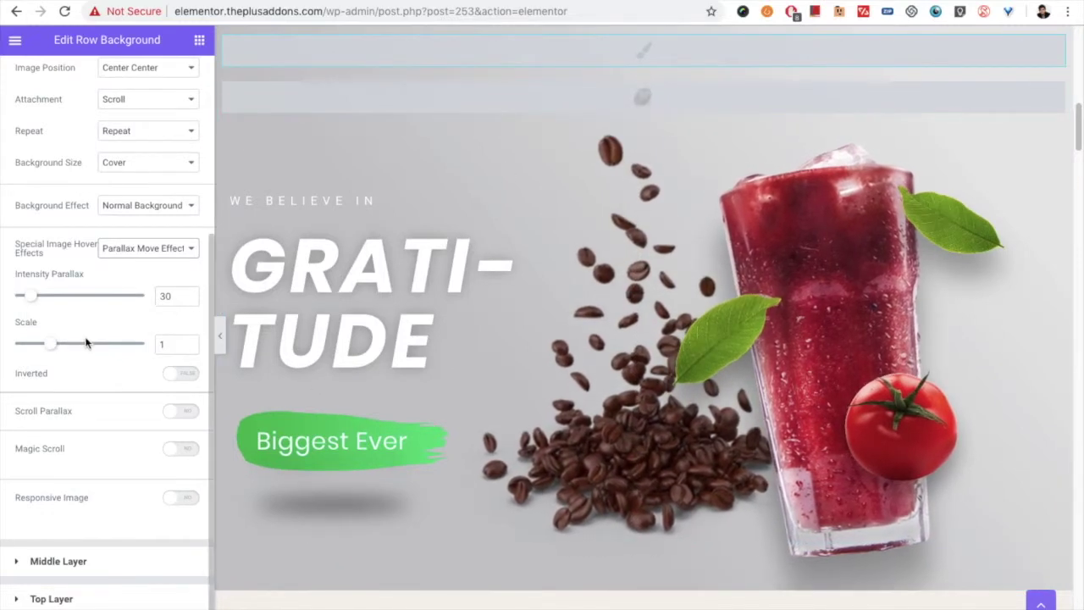
click(144, 248)
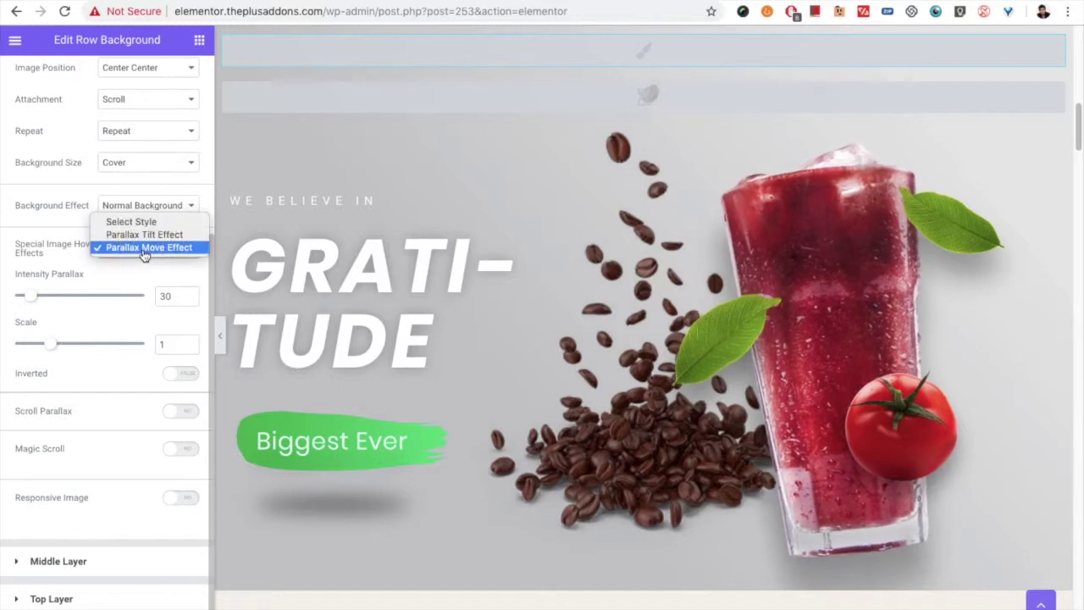
click(140, 223)
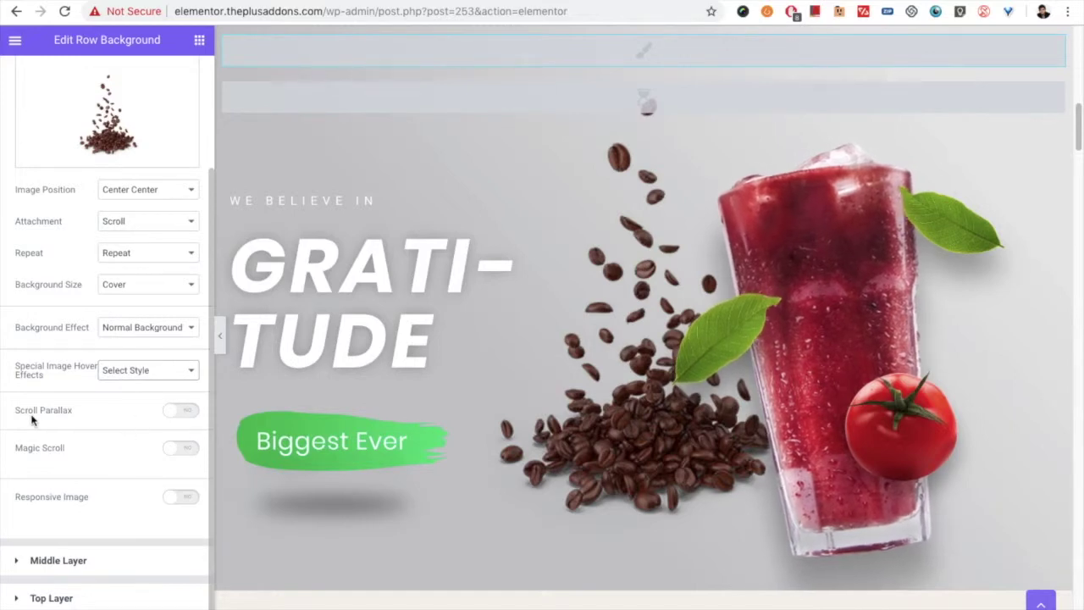
Enable Scroll Parallax for the coffee beans image, preview it while scrolling the page up and down, and disable it again.
click(181, 413)
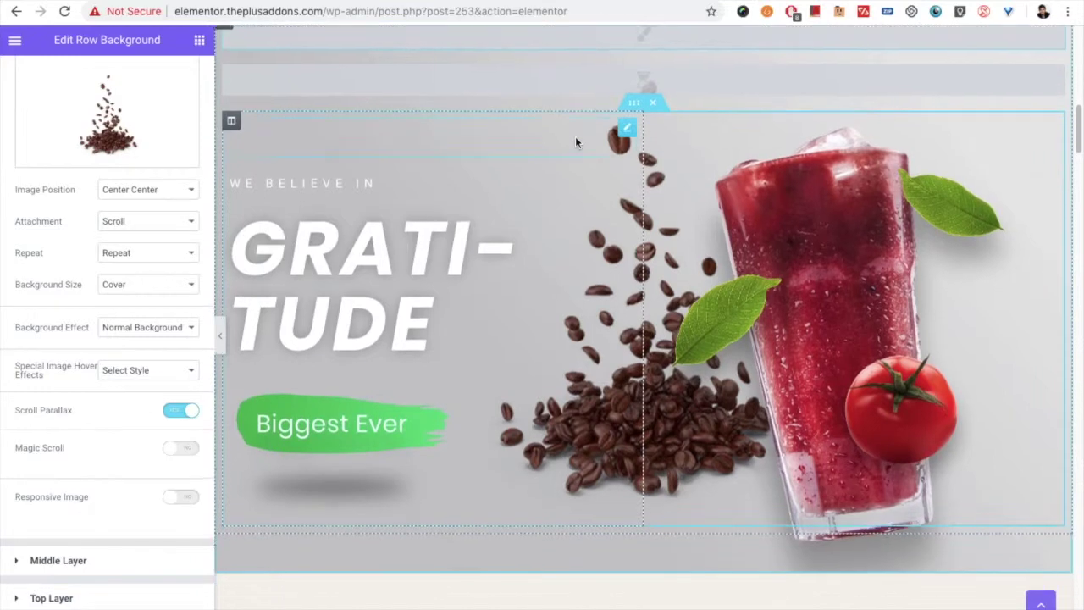
scroll(576, 142, up, 5)
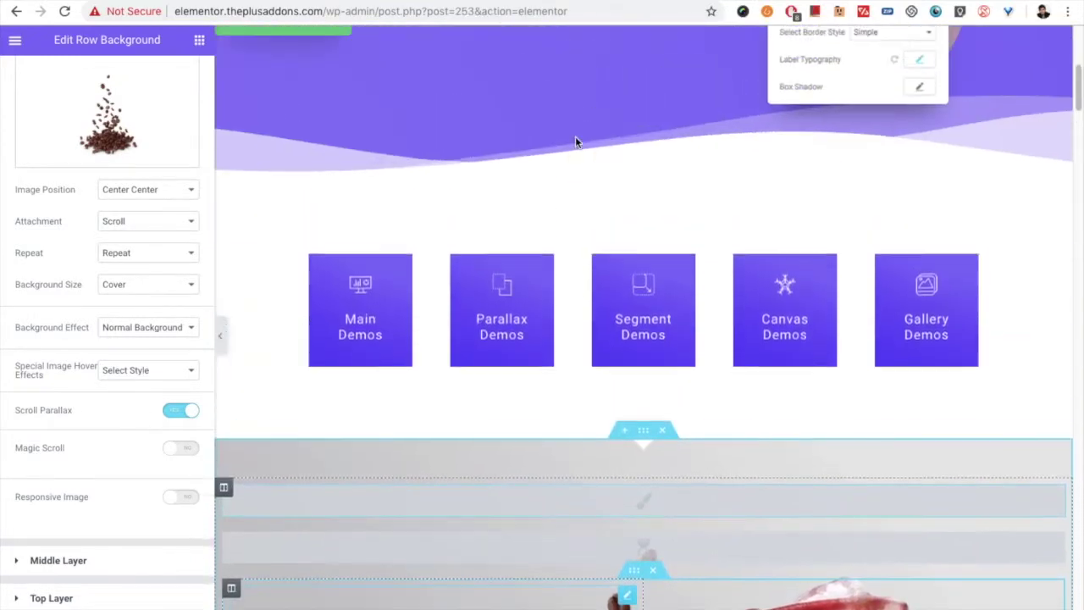
scroll(577, 142, down, 7)
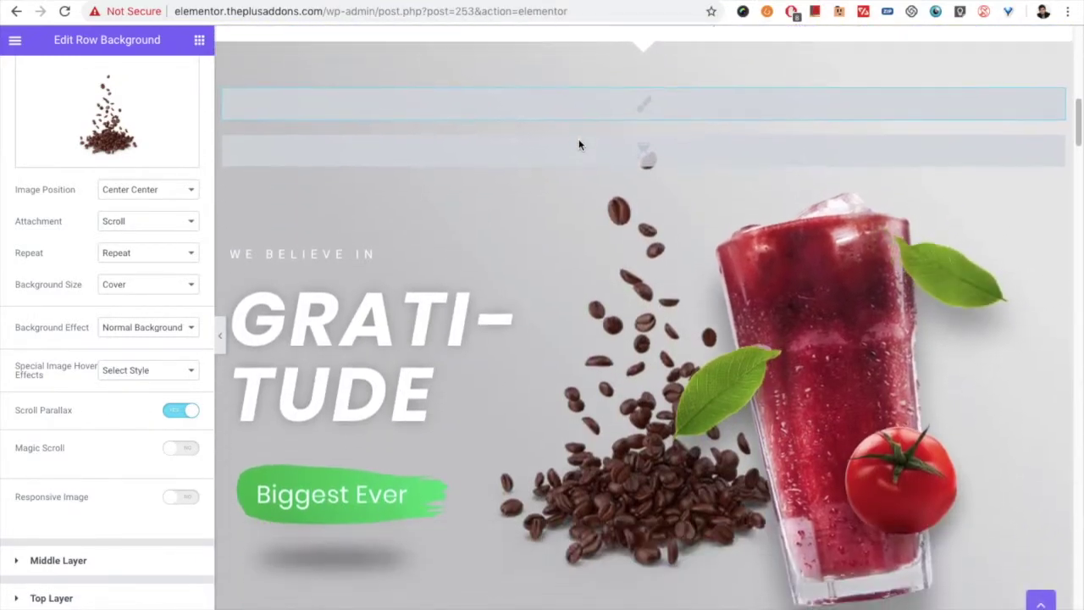
scroll(579, 144, down, 5)
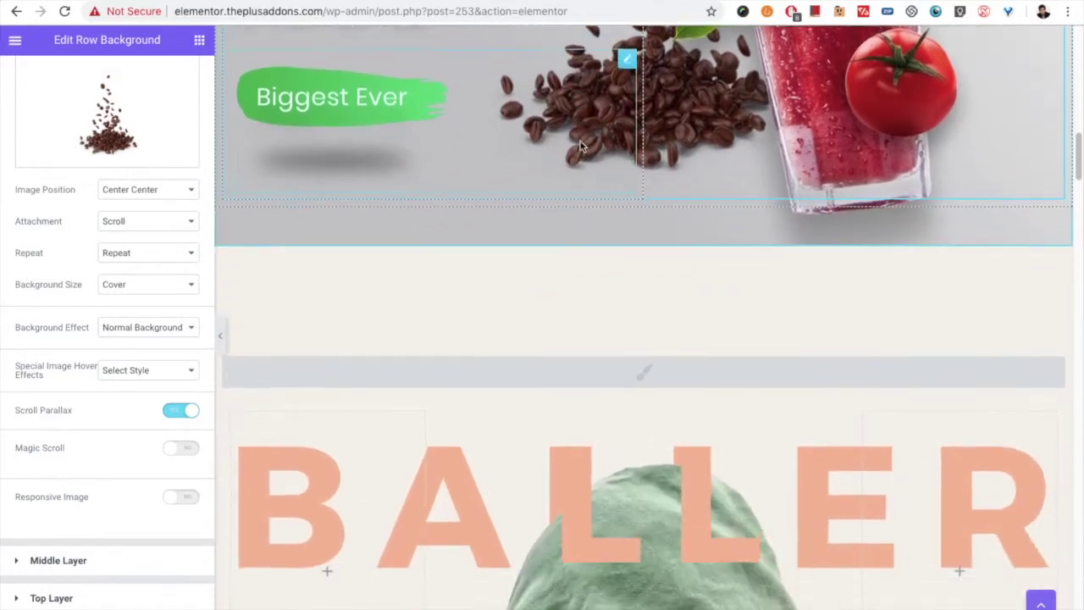
scroll(580, 146, up, 6)
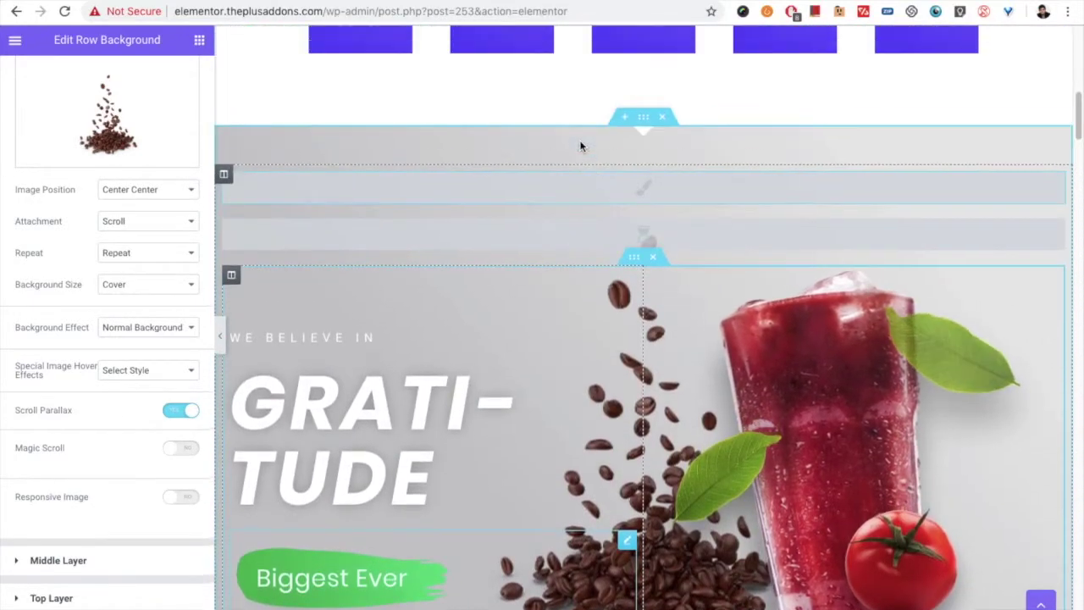
scroll(580, 147, down, 1)
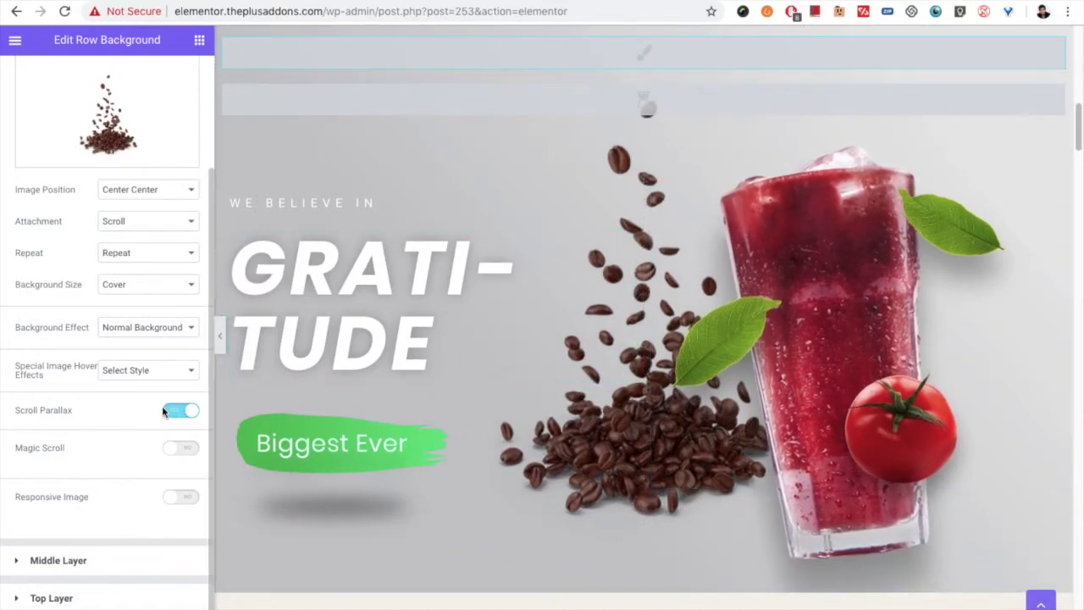
click(188, 412)
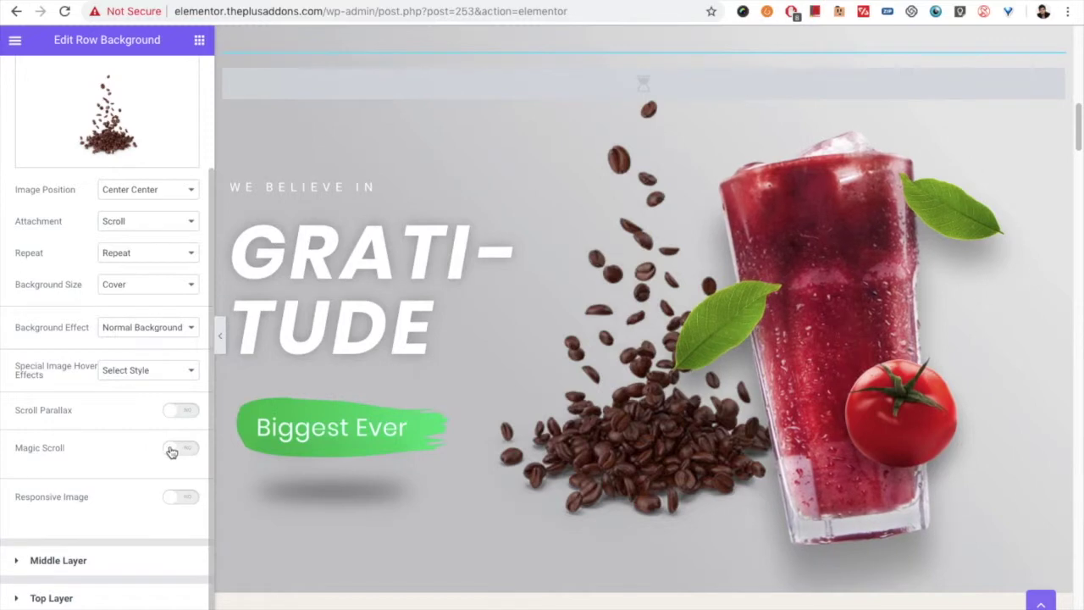
Enable Magic Scroll for the coffee beans image and set its scroll offset to -200 and duration to 1000.
click(178, 447)
scroll(124, 467, down, 1)
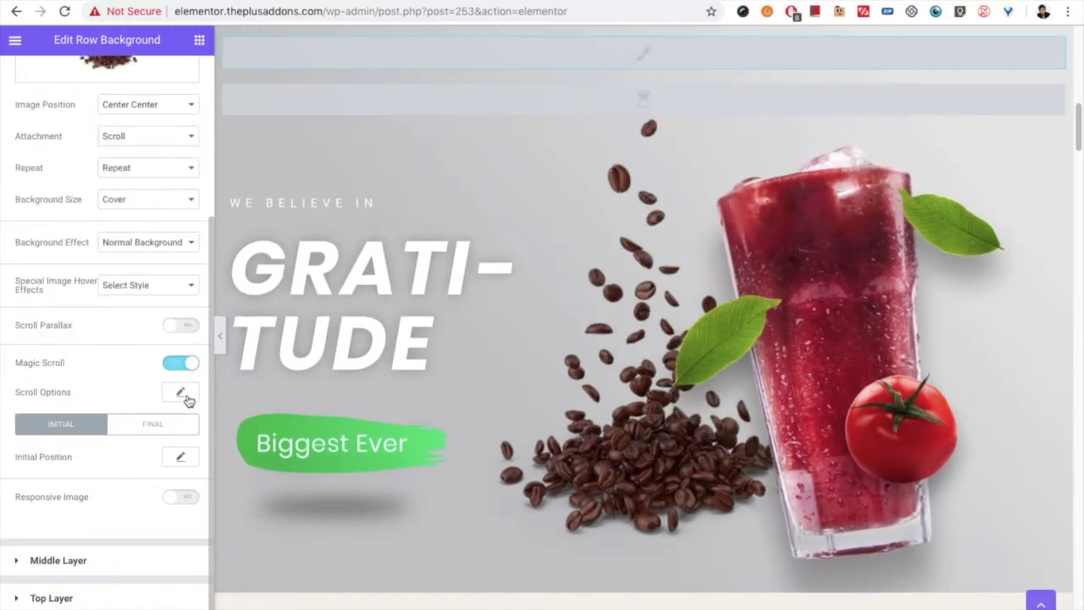
click(181, 393)
drag(108, 432, 103, 433)
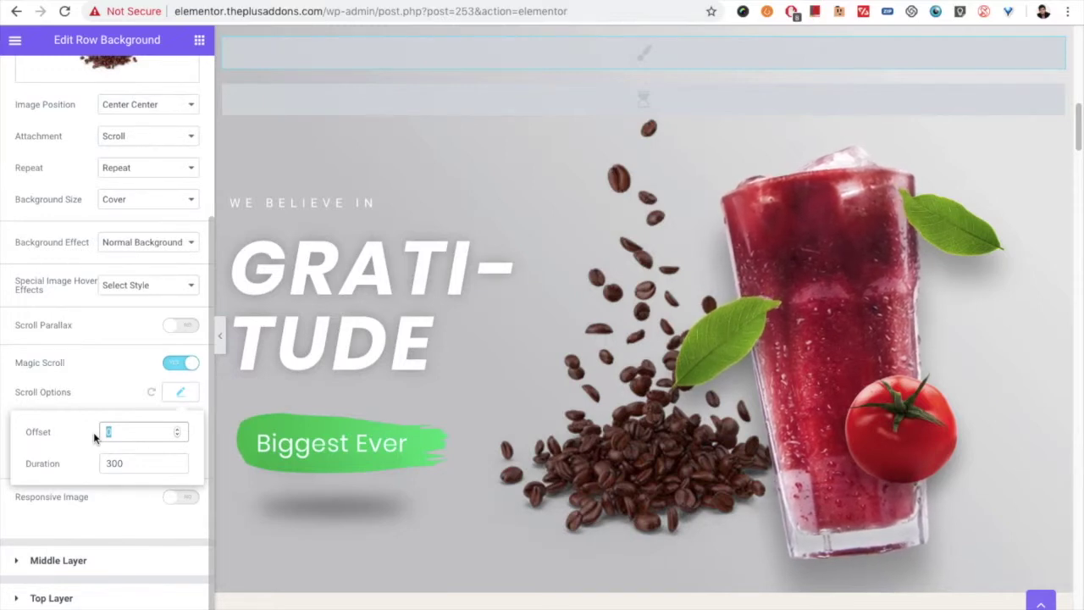
text(-200)
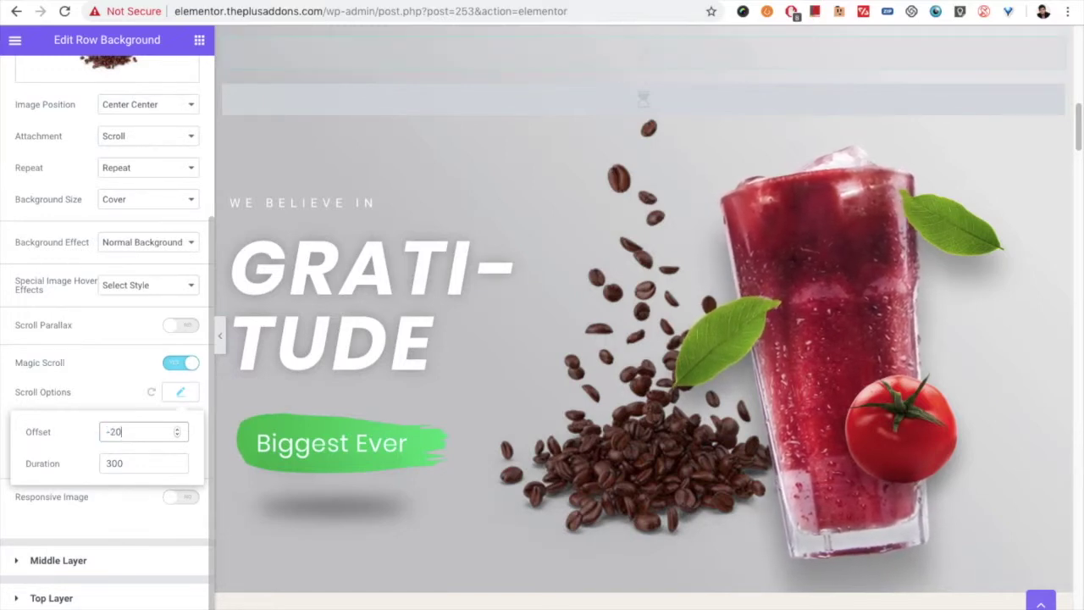
click(93, 467)
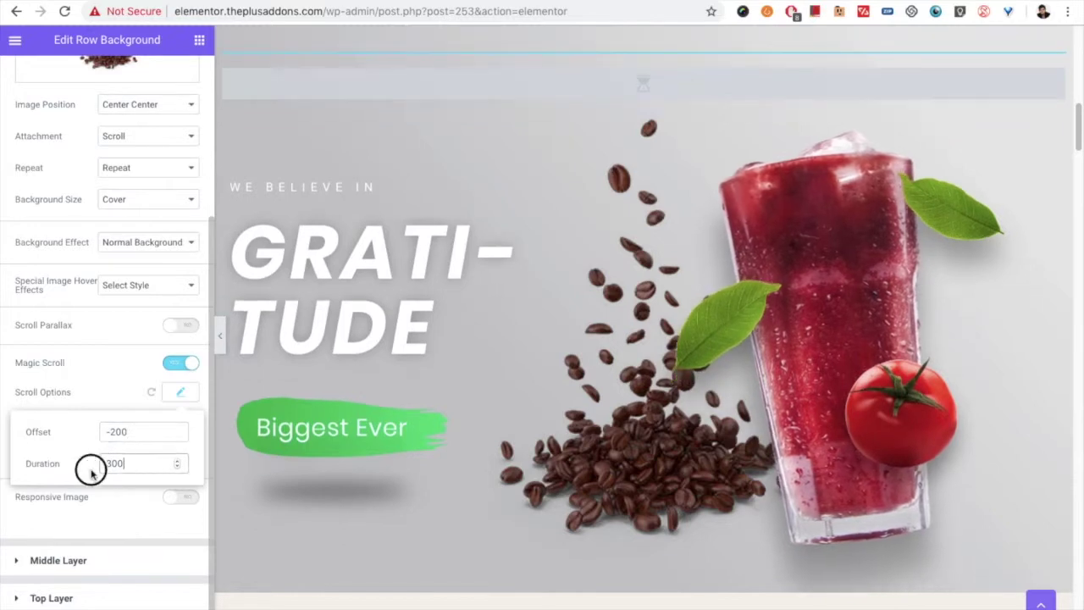
text(1000)
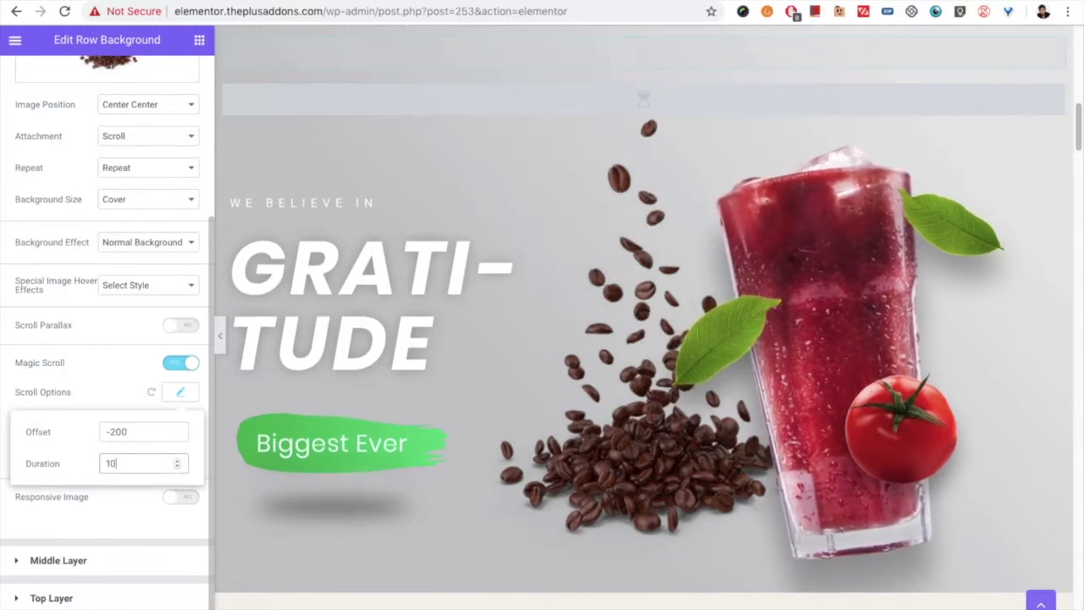
click(176, 396)
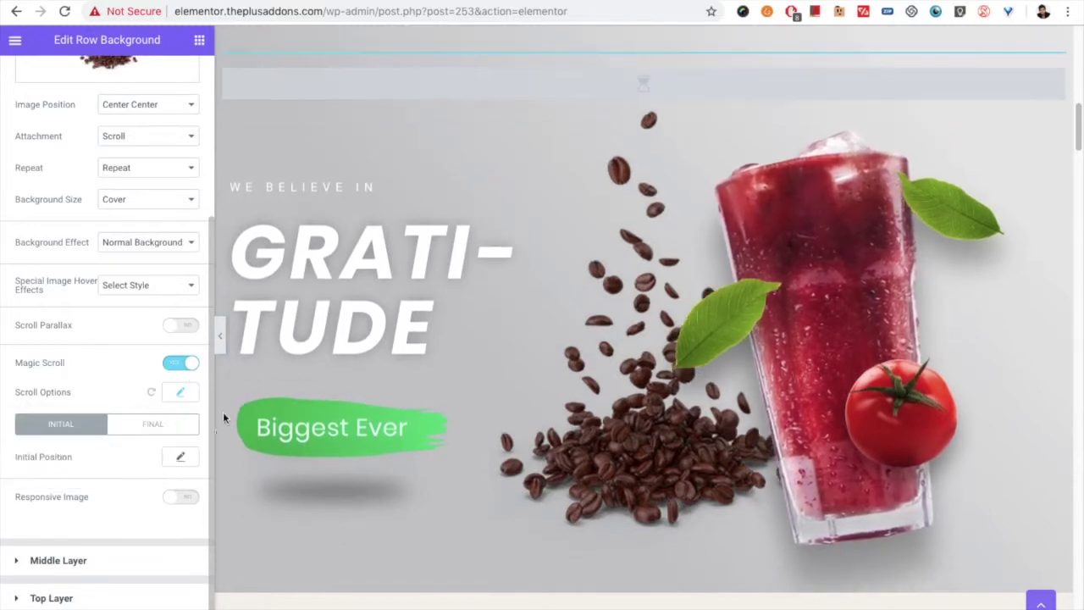
Set the opacity of the Magic Scroll's Initial Position to 0.5.
click(172, 456)
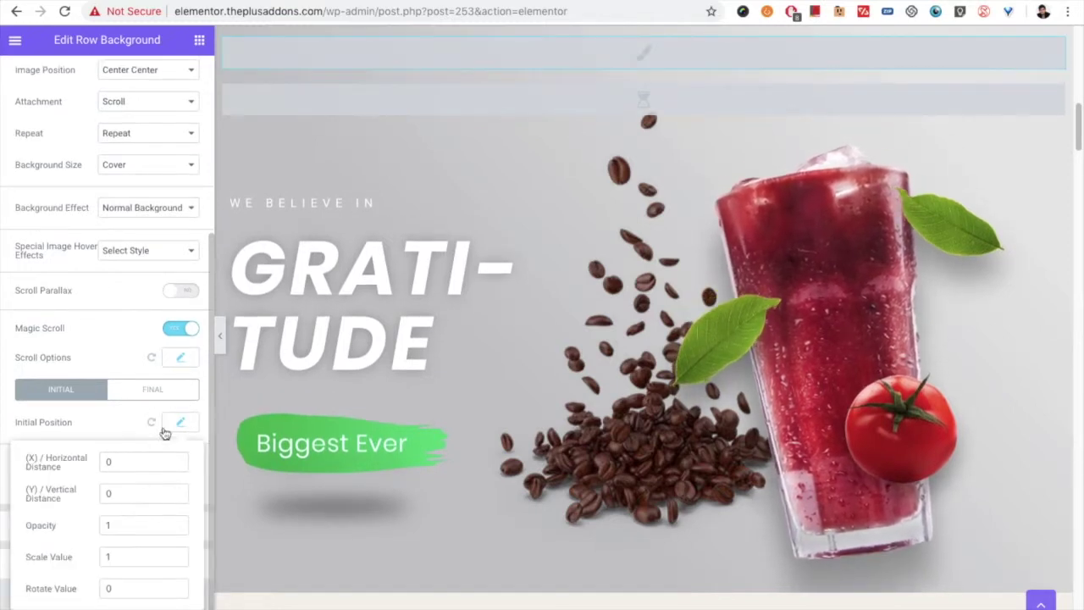
click(178, 423)
click(167, 430)
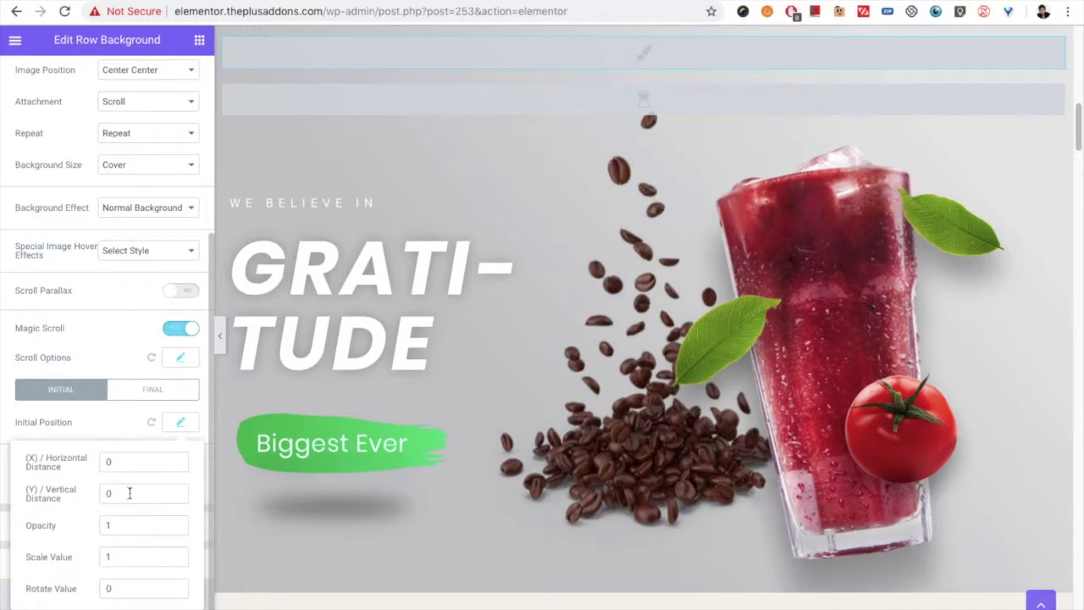
click(100, 526)
text(0.5)
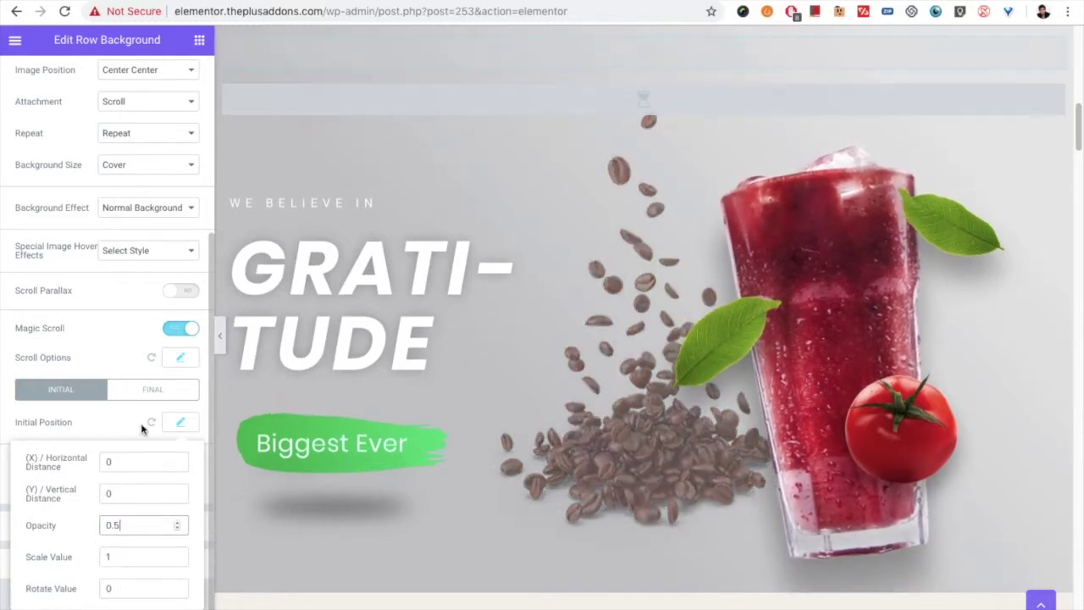
Open the Final Position settings of the coffee beans image's Magic Scroll and select the opacity value.
click(150, 389)
click(176, 453)
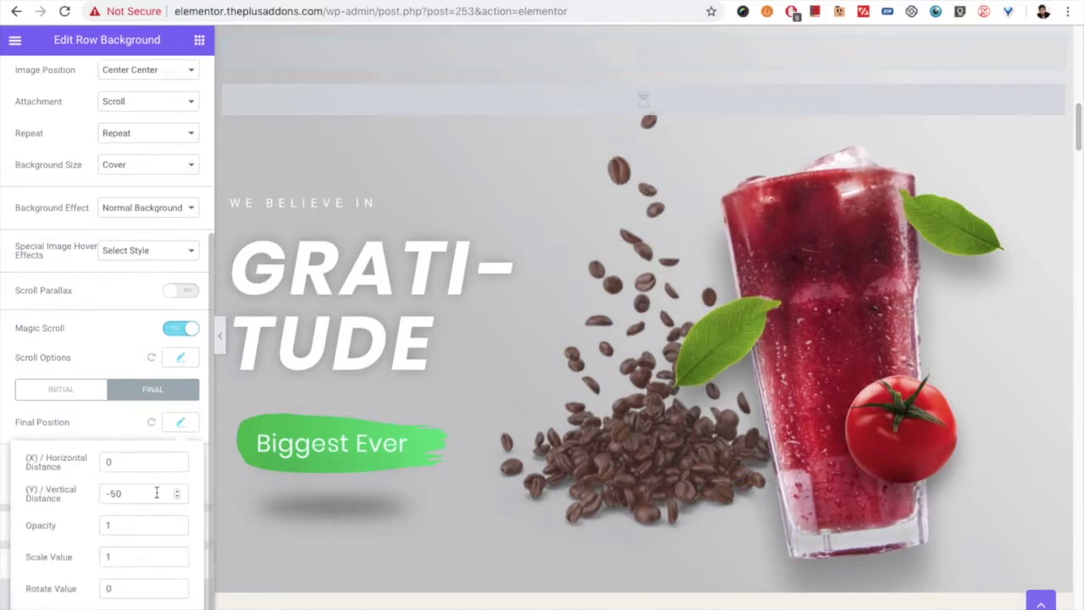
click(110, 524)
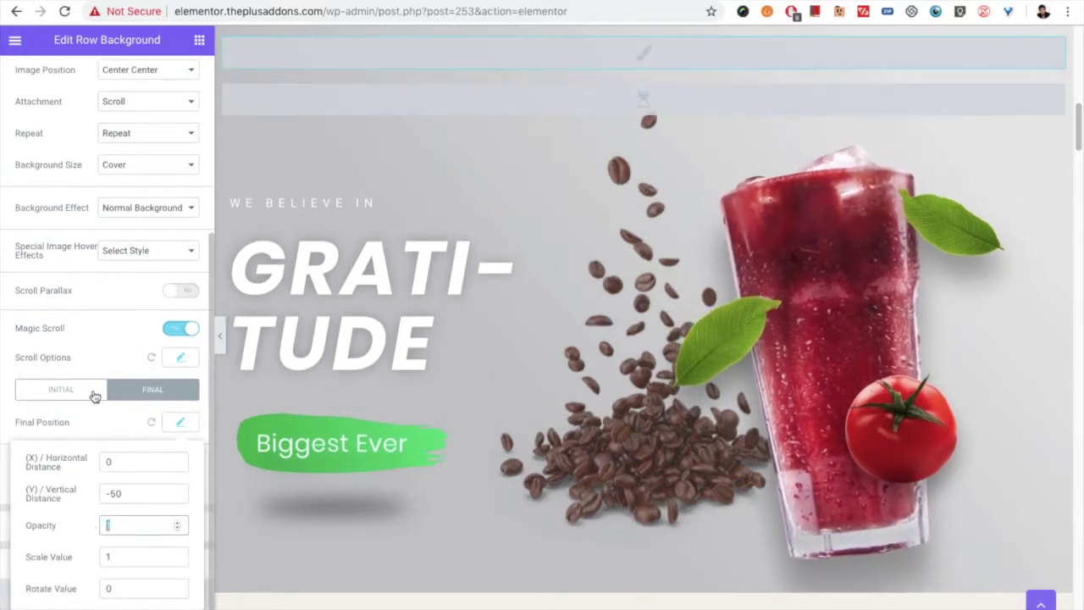
Preview the Magic Scroll opacity change on the coffee beans by scrolling the page up and down past the Gratitude section.
scroll(688, 216, up, 3)
scroll(688, 218, up, 1)
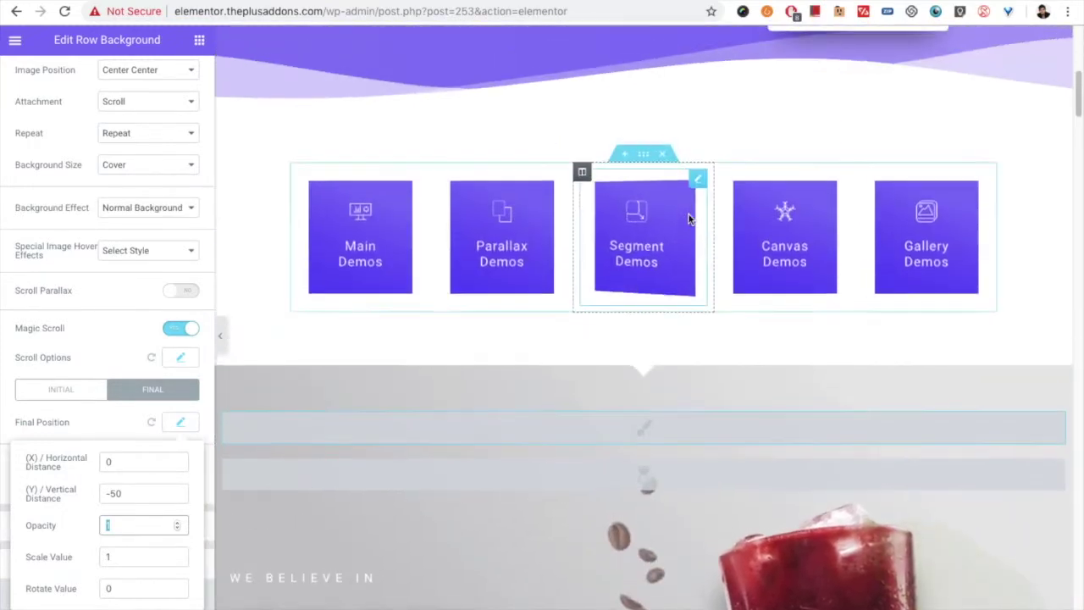
scroll(686, 220, up, 3)
scroll(687, 222, down, 5)
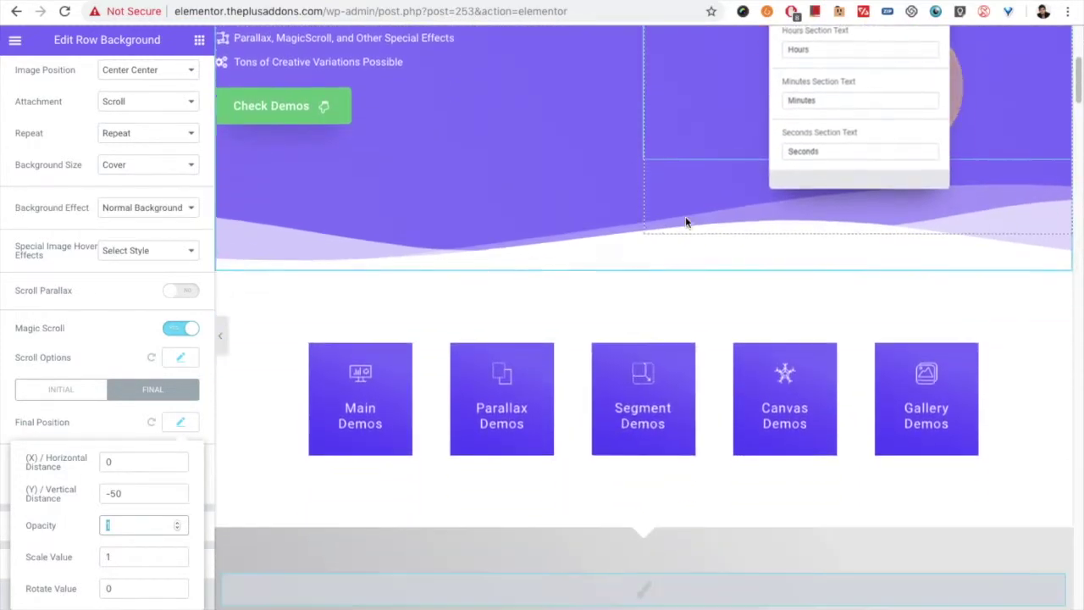
scroll(686, 223, down, 5)
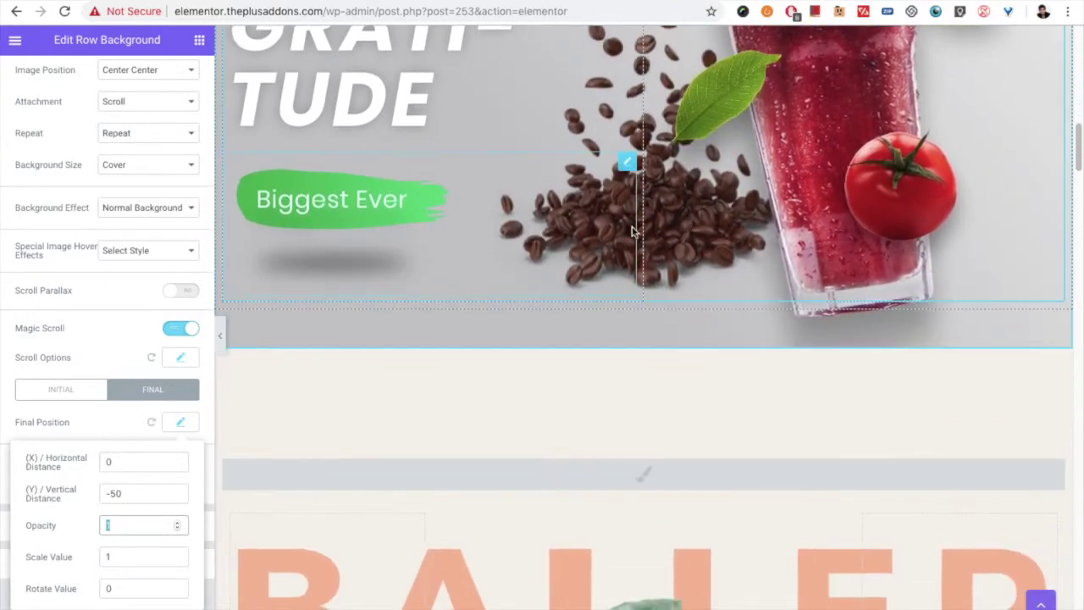
scroll(649, 278, down, 3)
scroll(617, 160, up, 5)
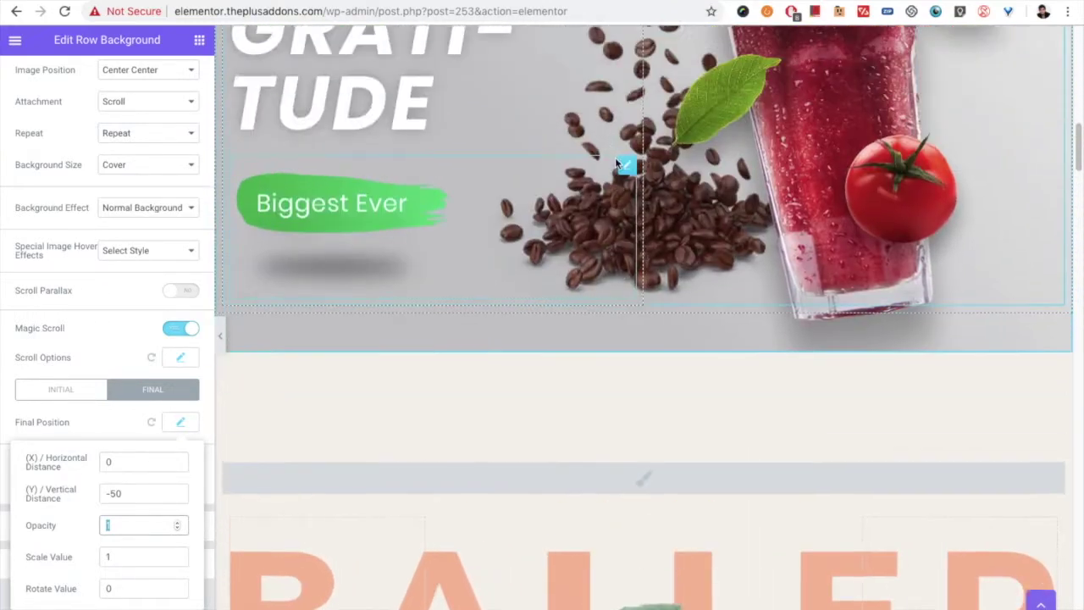
scroll(596, 265, up, 3)
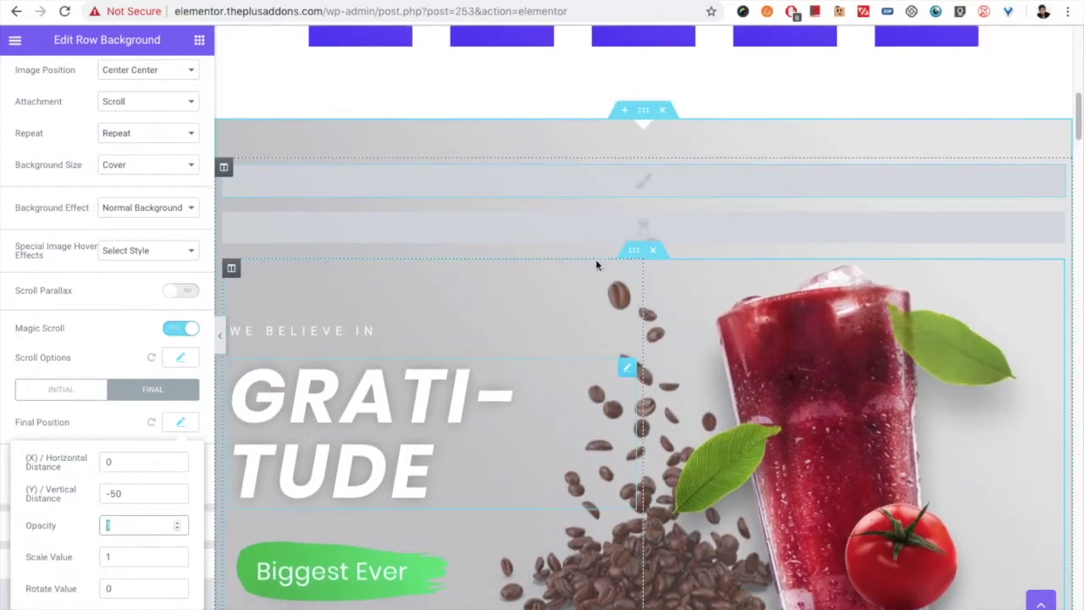
scroll(596, 268, down, 6)
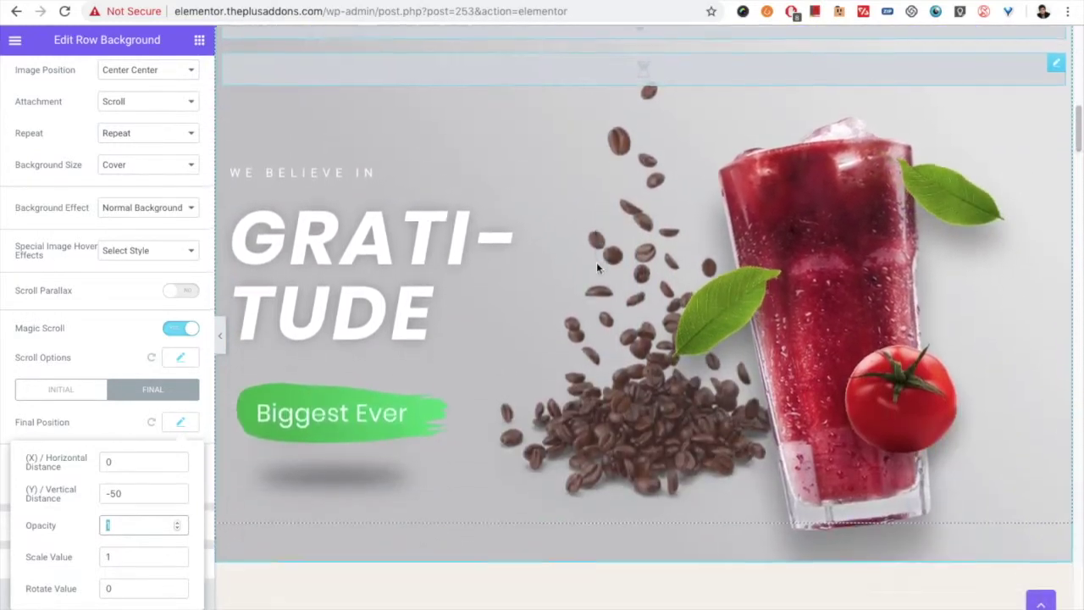
scroll(597, 269, up, 6)
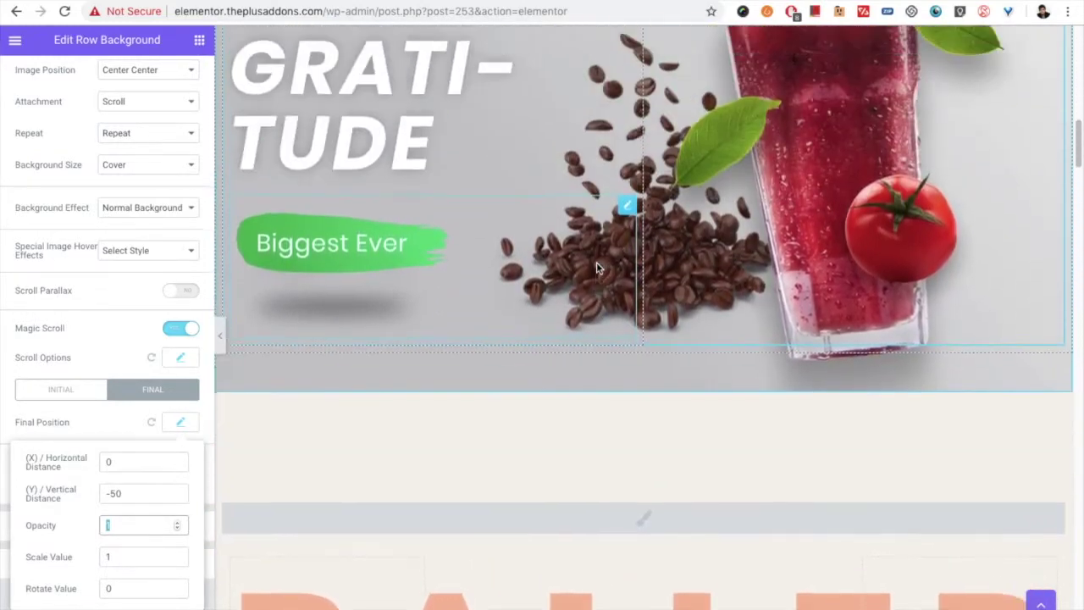
scroll(597, 261, down, 2)
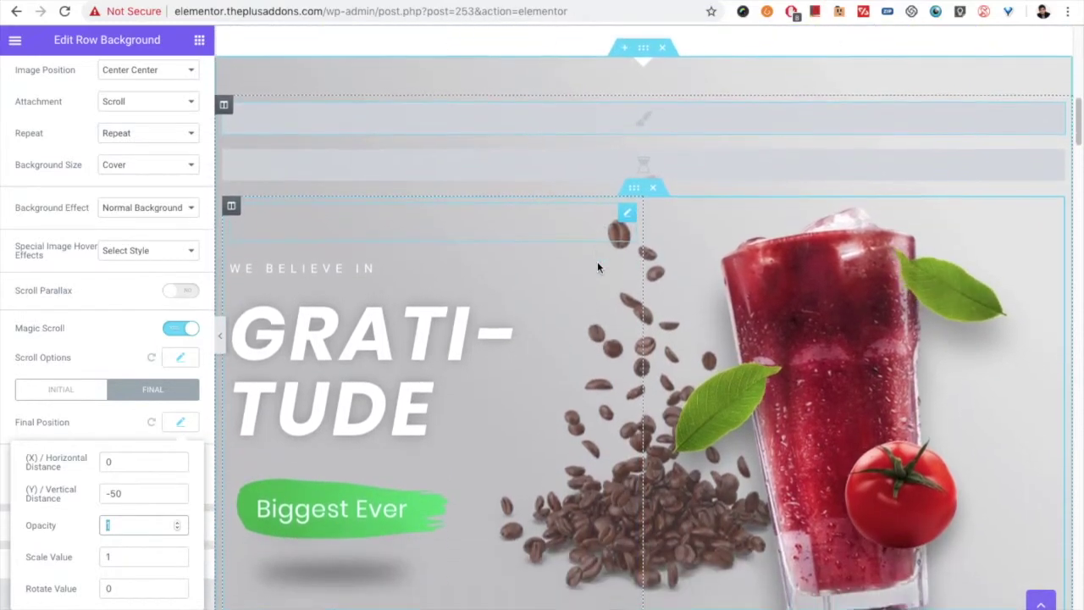
scroll(597, 261, up, 2)
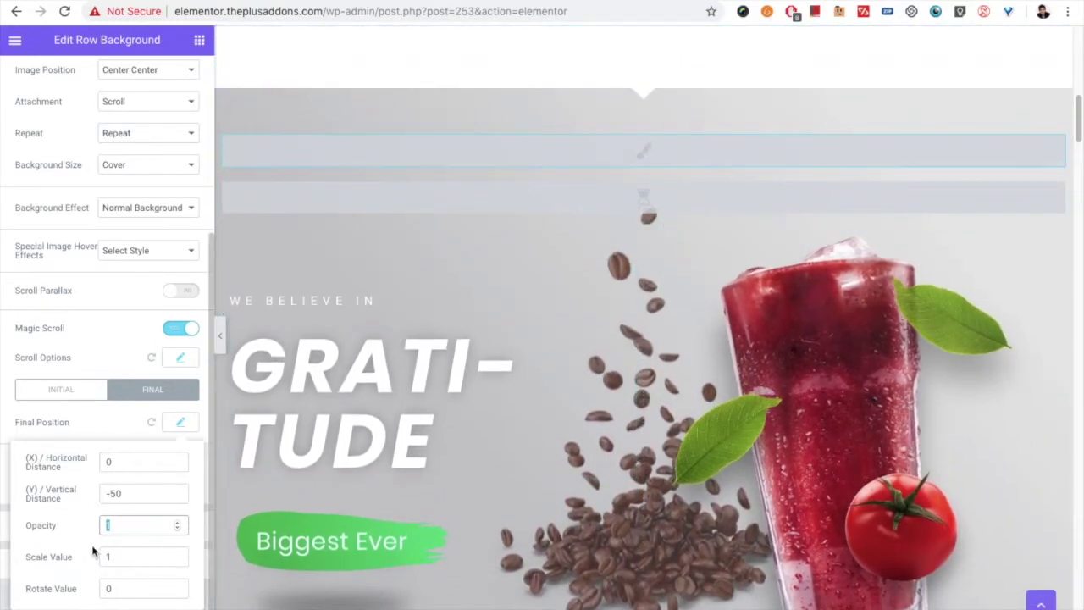
Set the Final Position's scale value to 1.5 and preview the coffee beans' scaling while scrolling the page.
drag(123, 556, 105, 557)
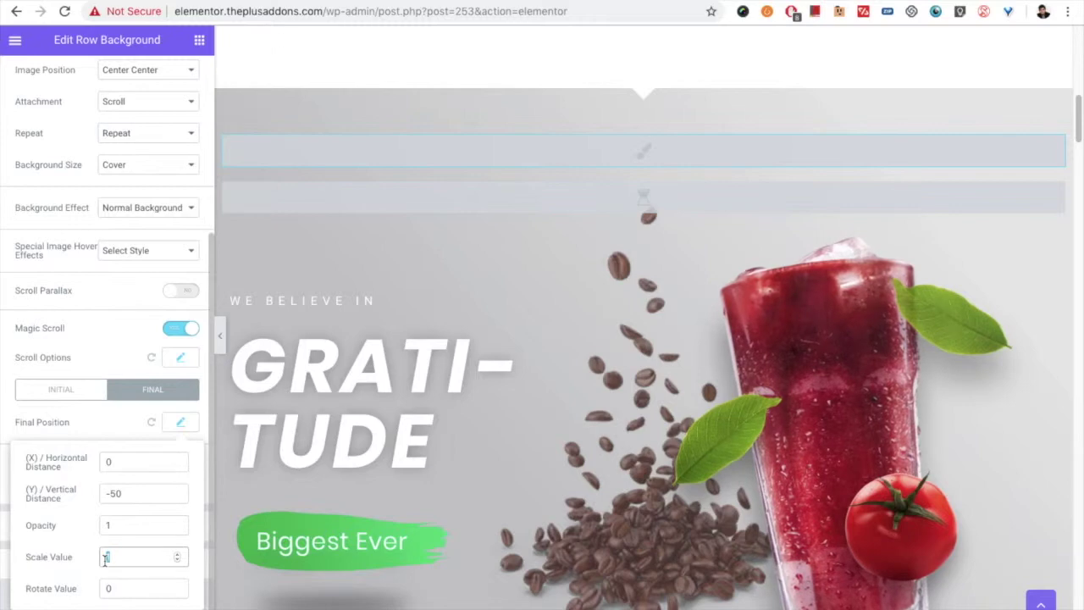
text(.5)
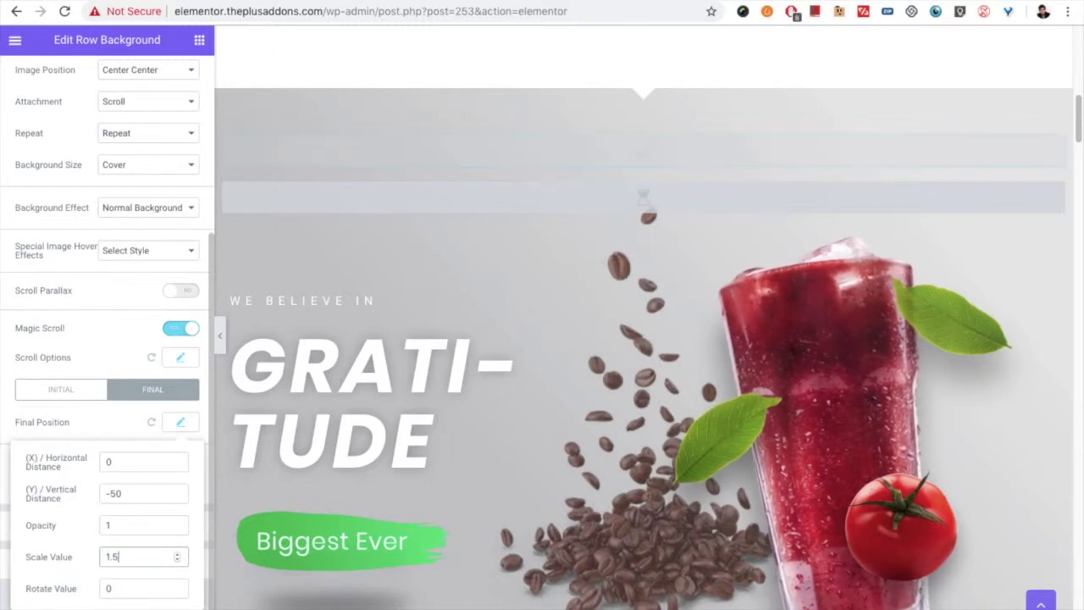
scroll(643, 254, up, 5)
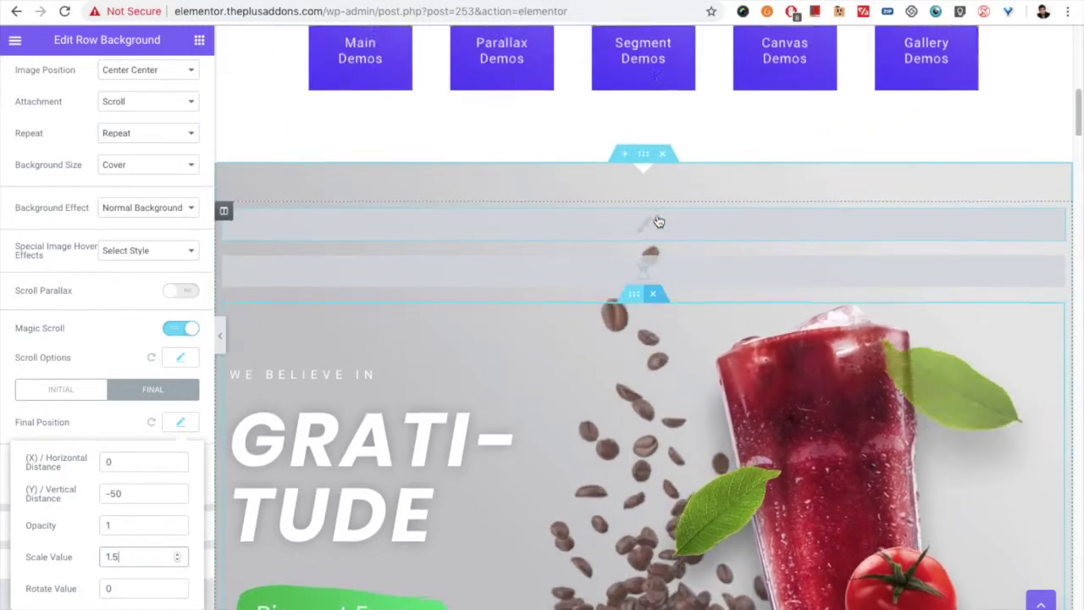
scroll(657, 216, up, 1)
scroll(656, 216, down, 5)
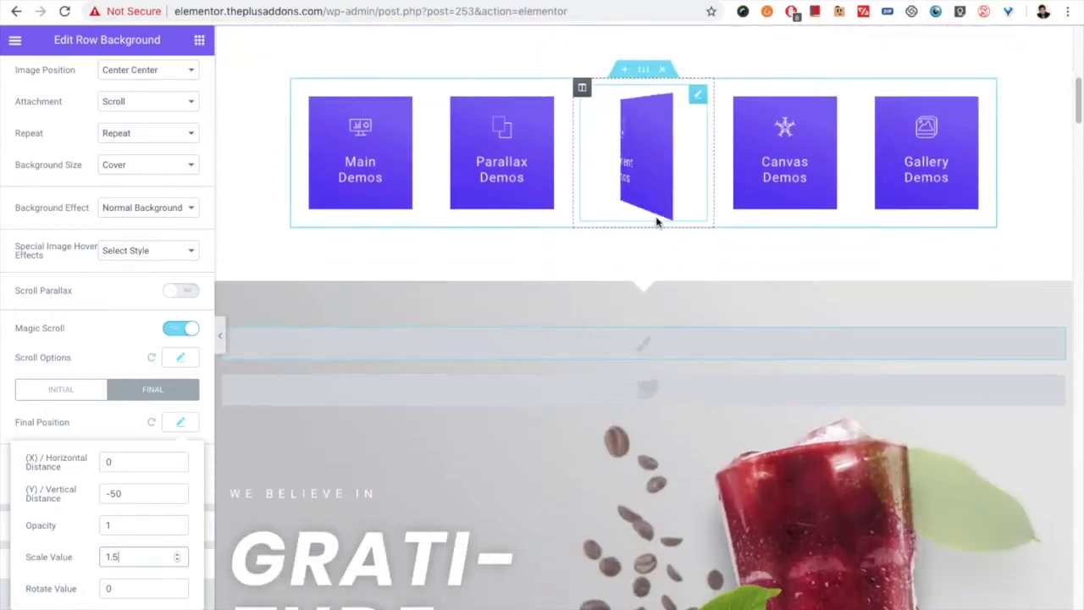
scroll(656, 222, down, 5)
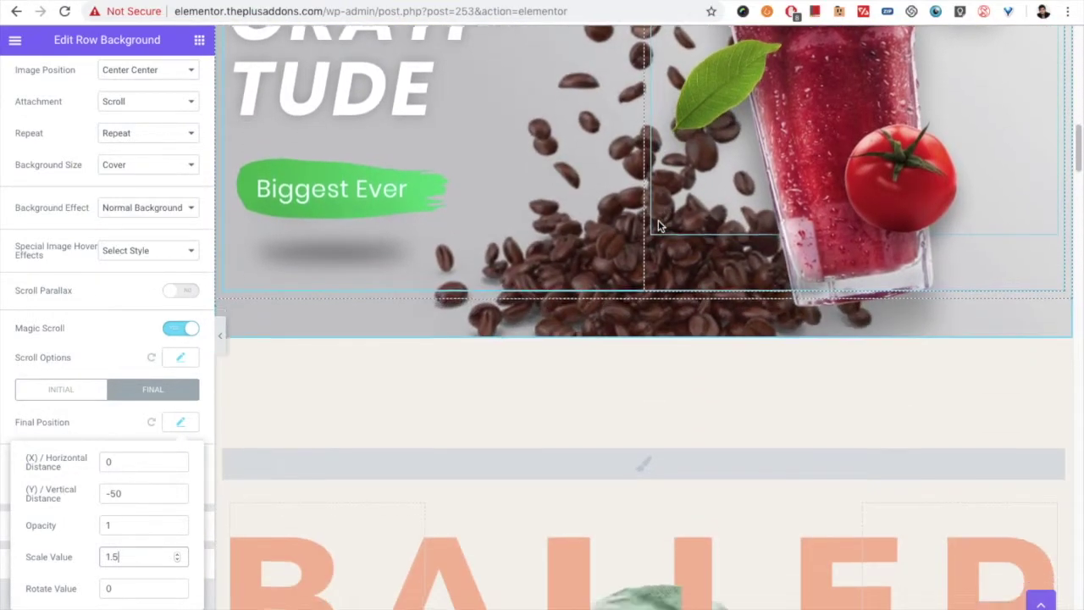
scroll(658, 224, up, 7)
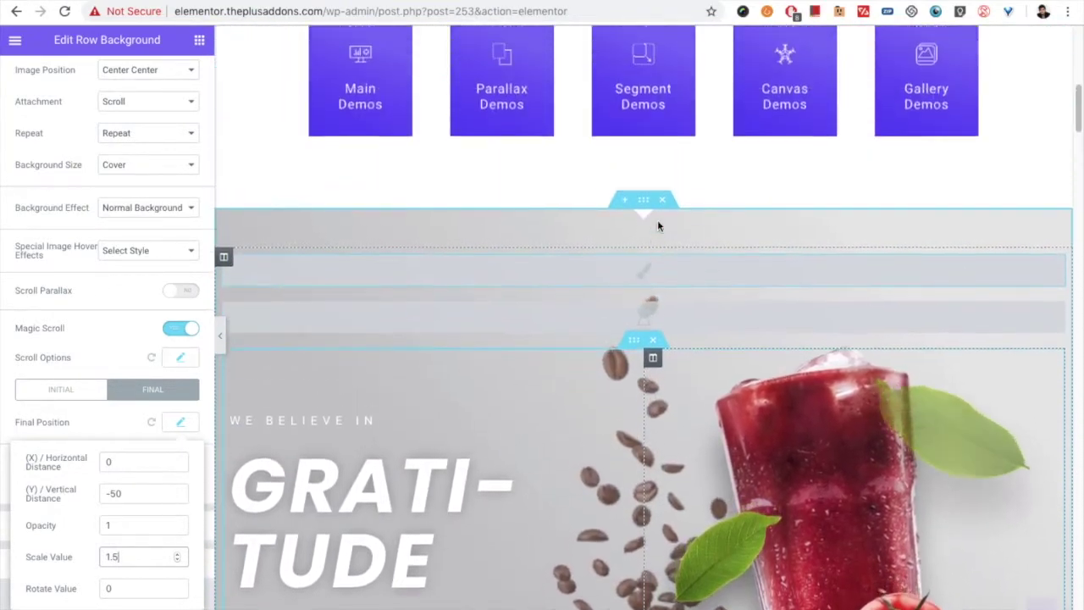
scroll(657, 222, down, 4)
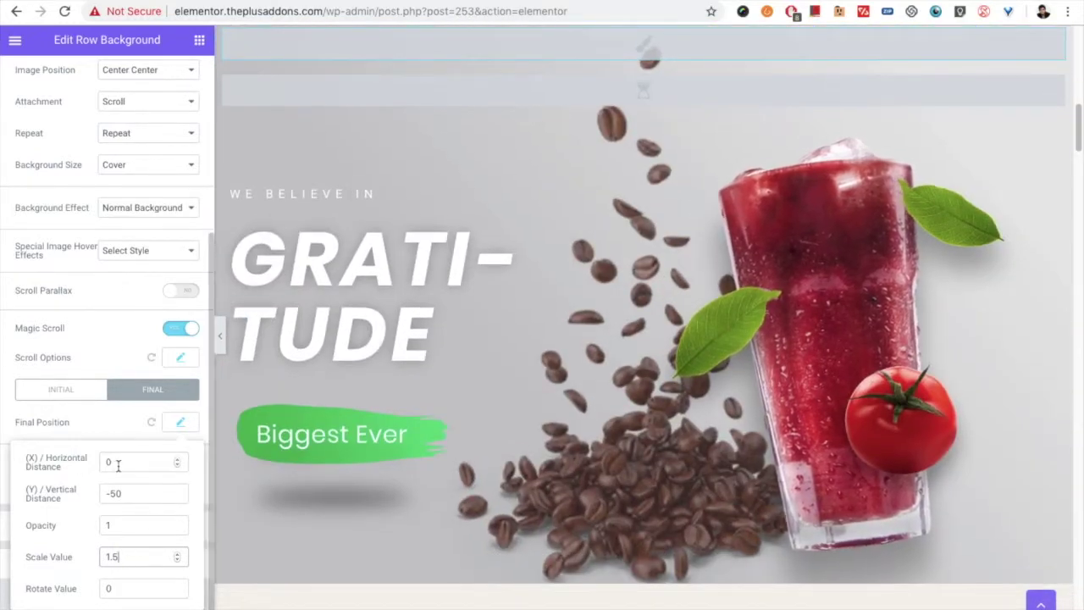
Set the Final Position's rotate value to 180 and preview the coffee beans' rotation while scrolling the page.
double_click(109, 588)
text(18)
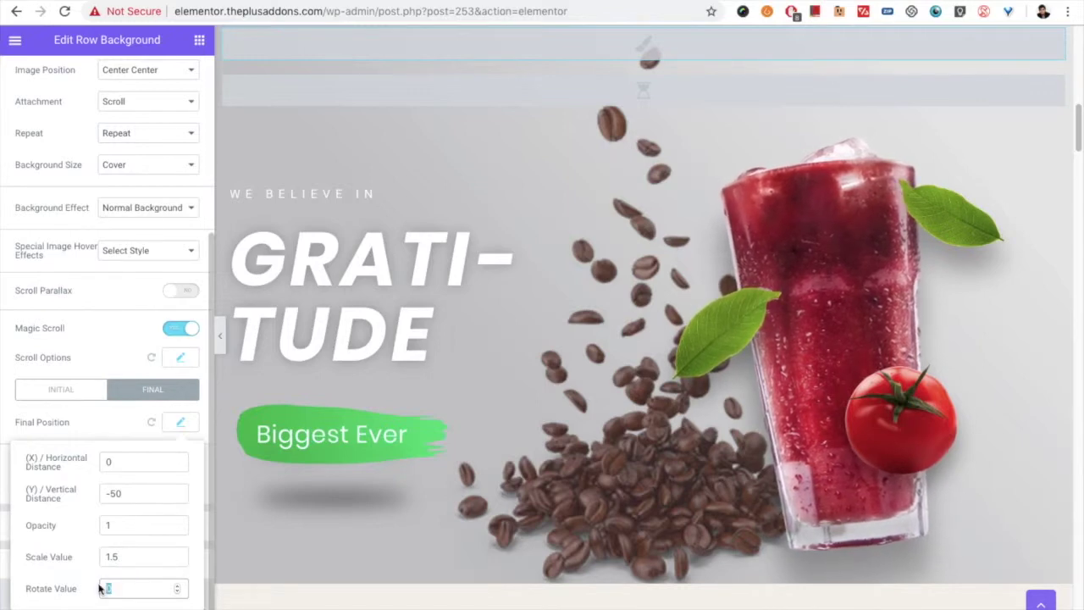
text(0)
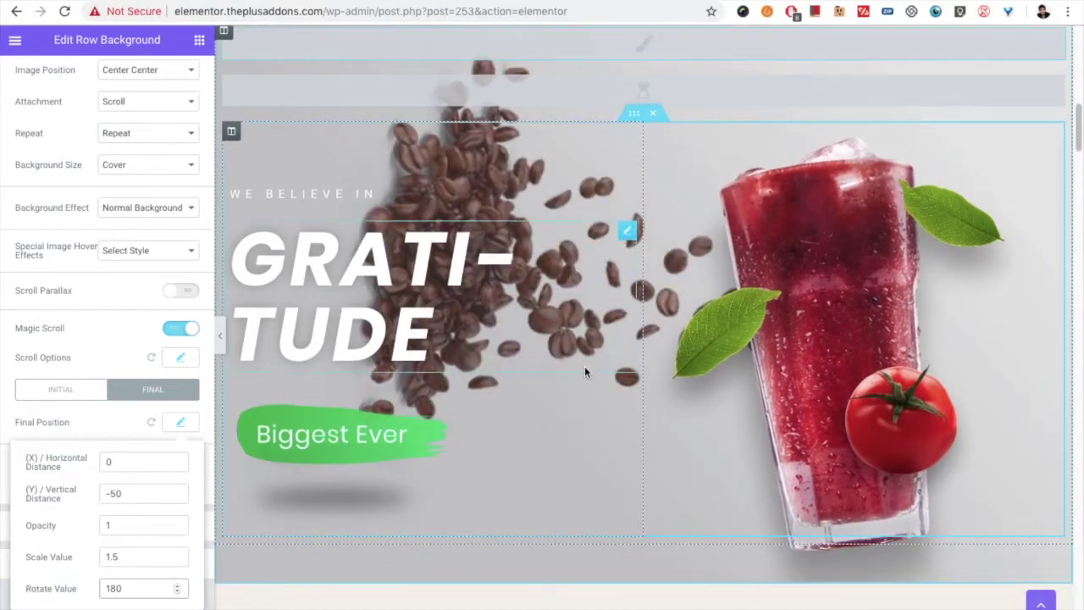
scroll(585, 365, up, 3)
scroll(584, 365, up, 5)
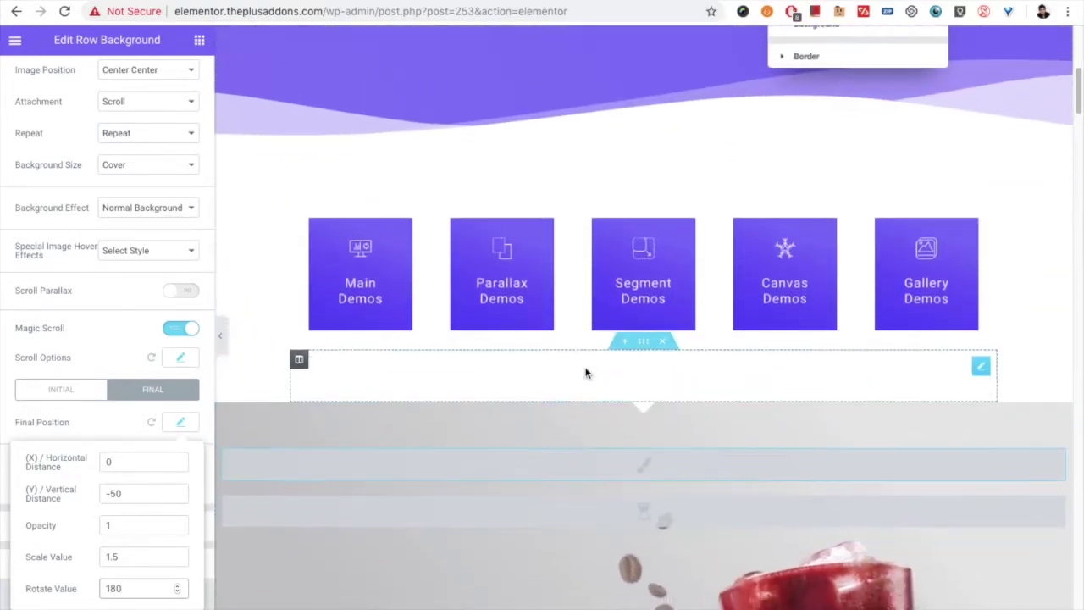
scroll(585, 372, down, 10)
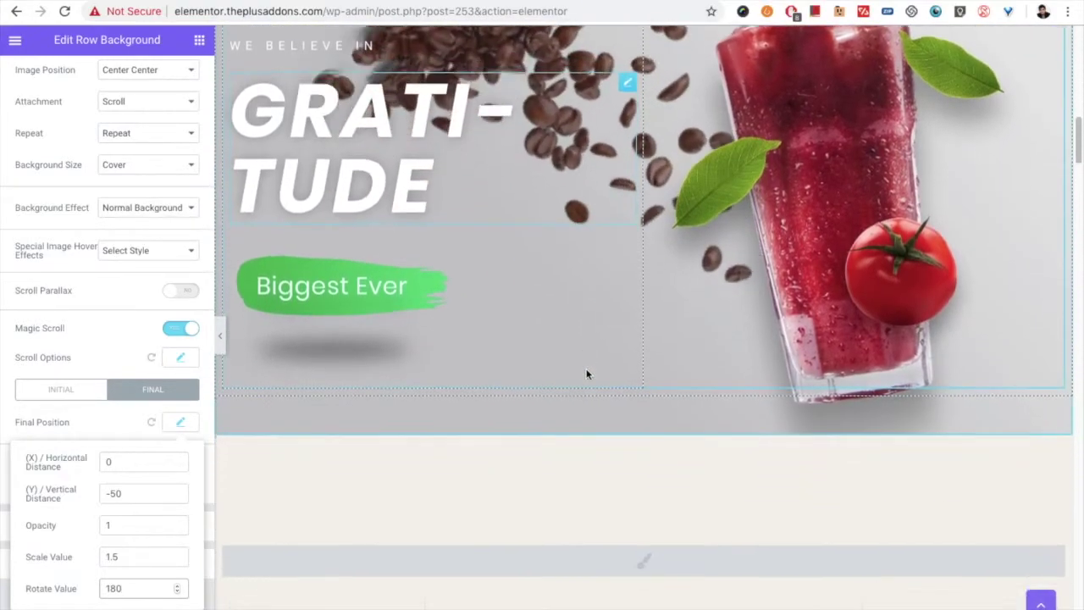
scroll(586, 375, down, 4)
scroll(586, 375, up, 6)
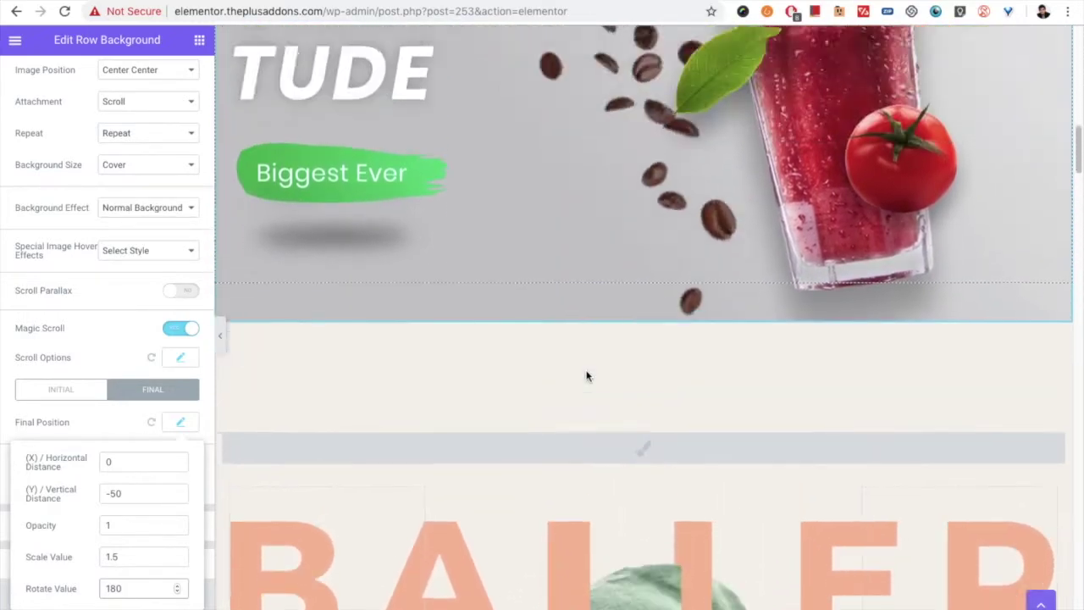
scroll(585, 375, up, 6)
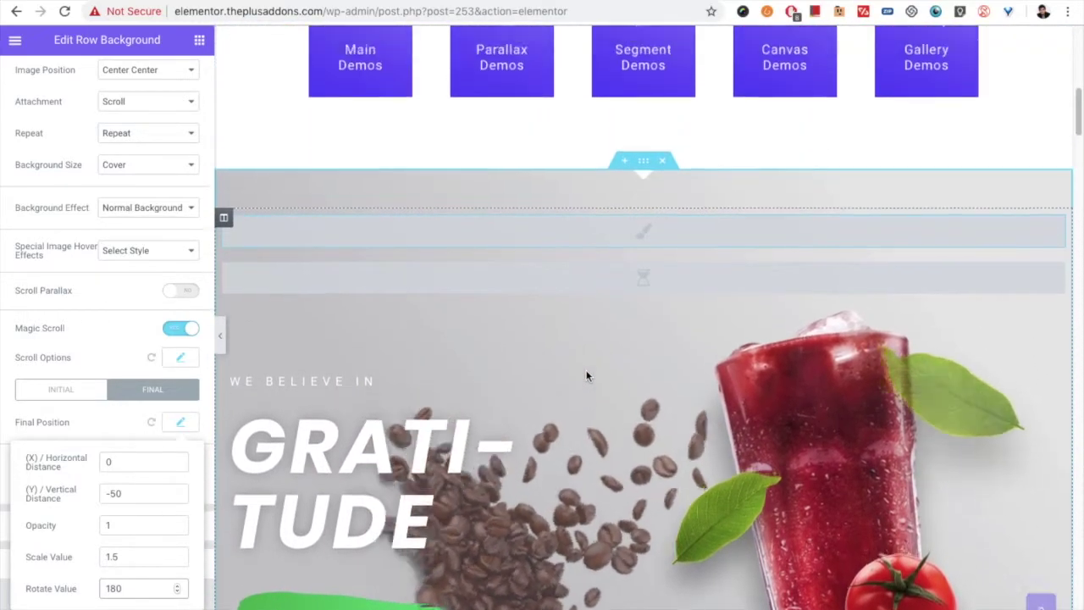
scroll(585, 375, up, 4)
scroll(586, 375, down, 7)
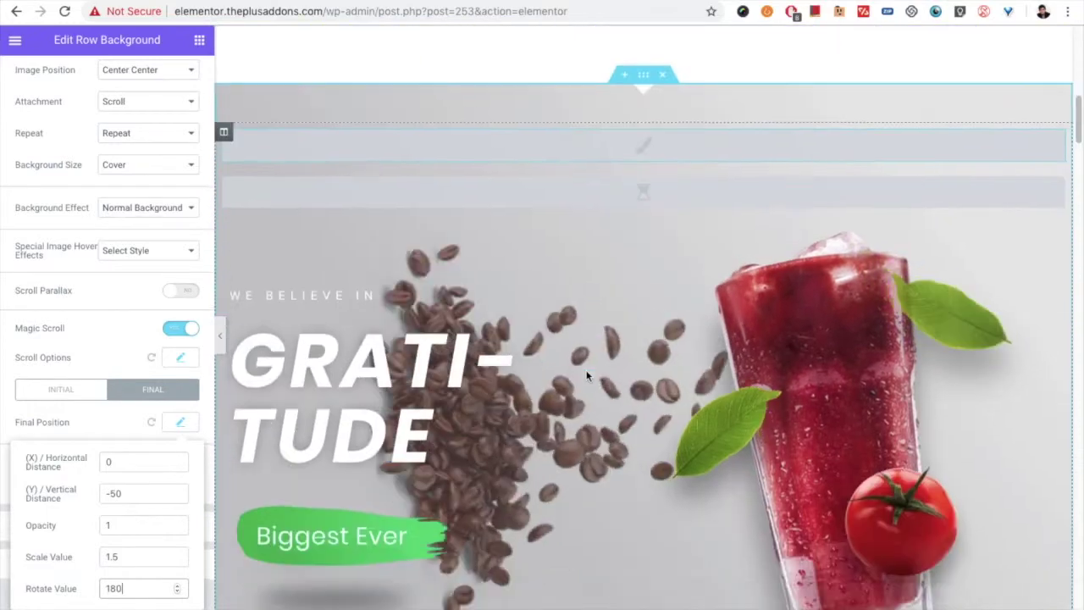
scroll(586, 375, down, 3)
Close the Final Position settings, enable Responsive Image for the Deep Layer, and show its mobile background image option.
click(181, 422)
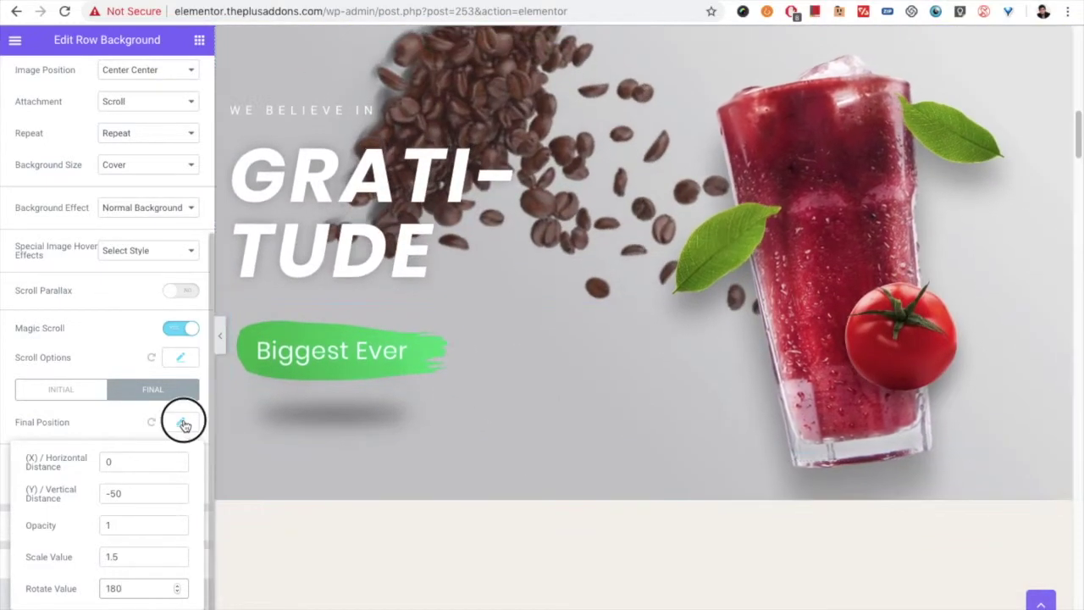
click(167, 464)
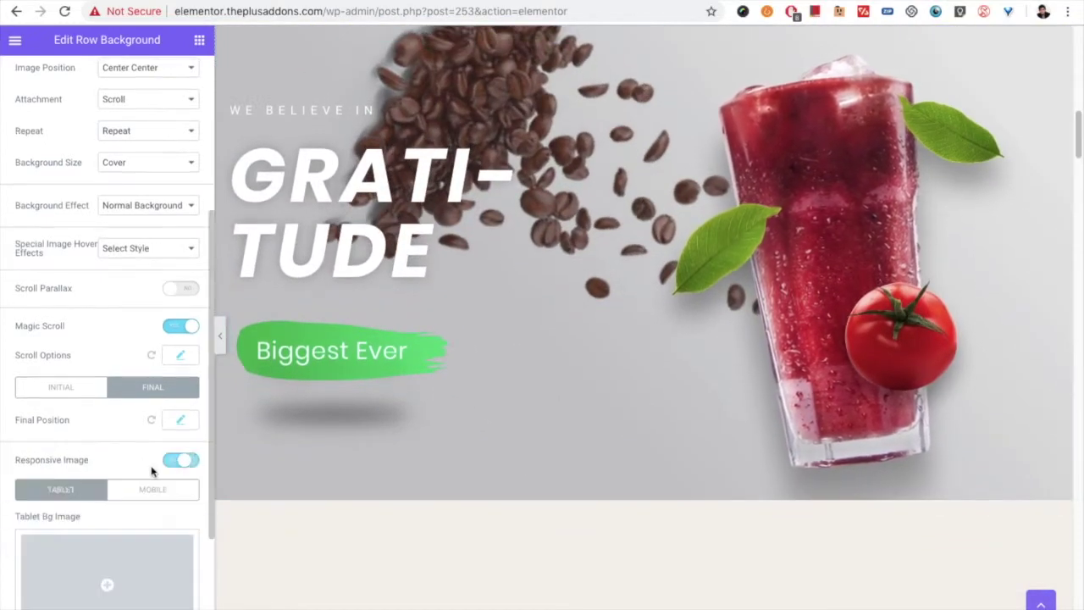
scroll(43, 477, down, 1)
scroll(84, 430, down, 2)
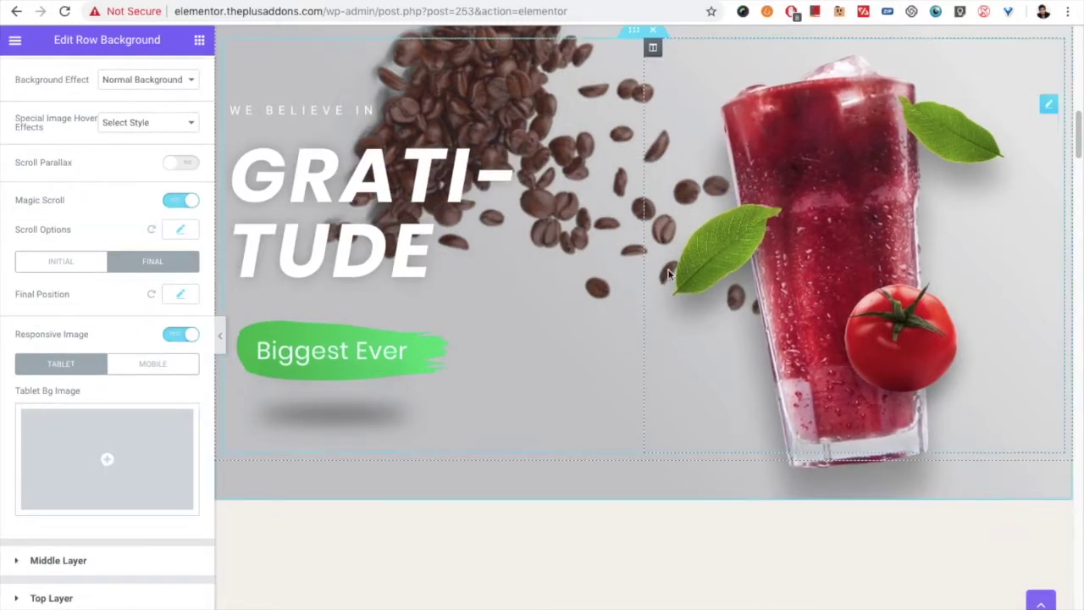
scroll(653, 272, up, 2)
scroll(653, 272, down, 2)
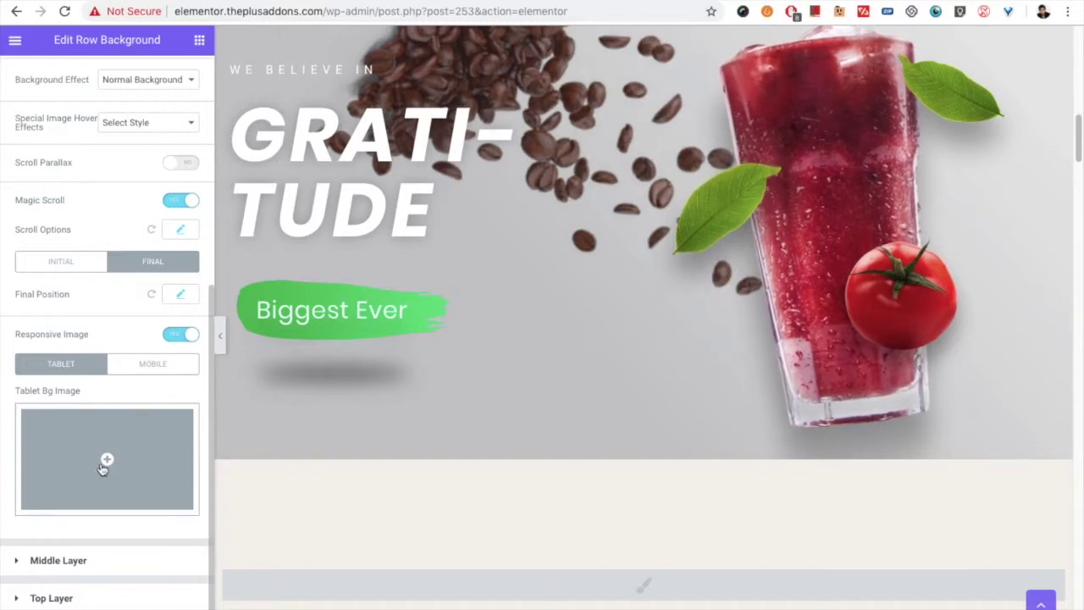
click(148, 367)
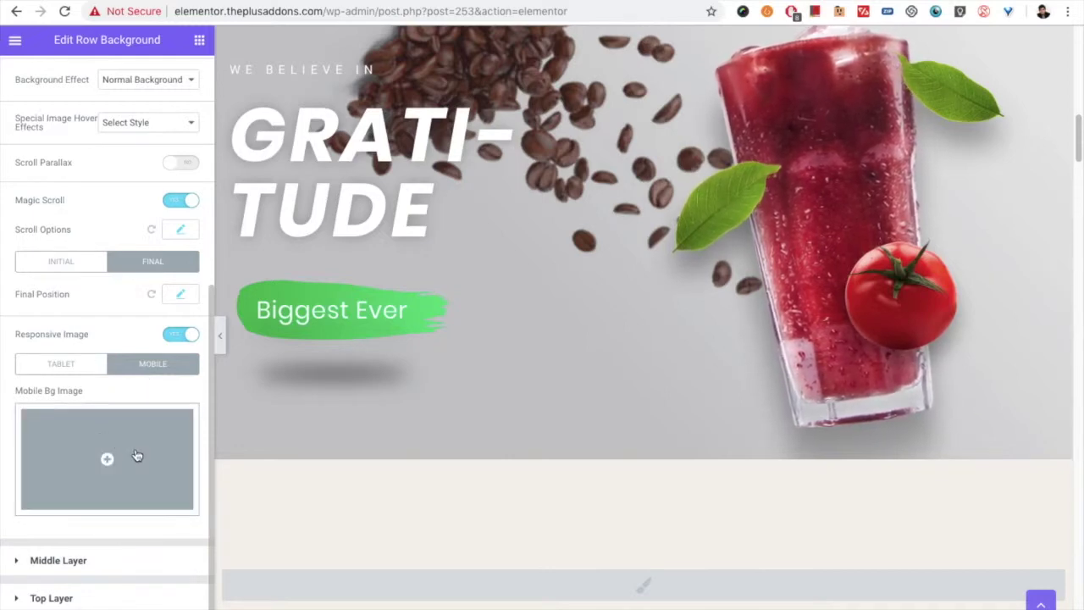
Change the Deep Layer's background type to Creative Background Video and set its video source to Self Hosted.
scroll(115, 455, up, 2)
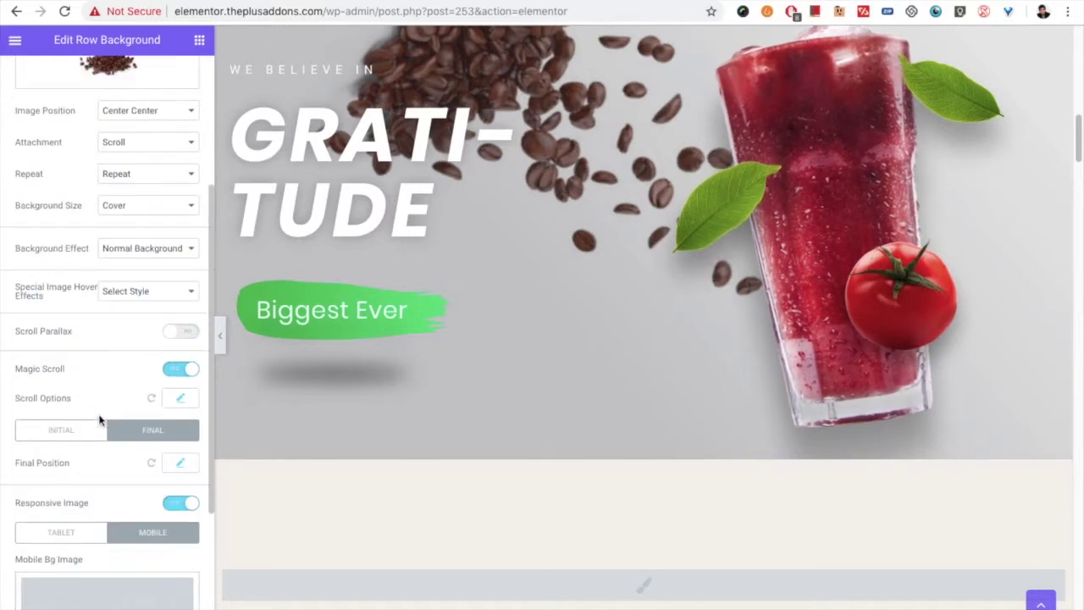
scroll(95, 435, up, 3)
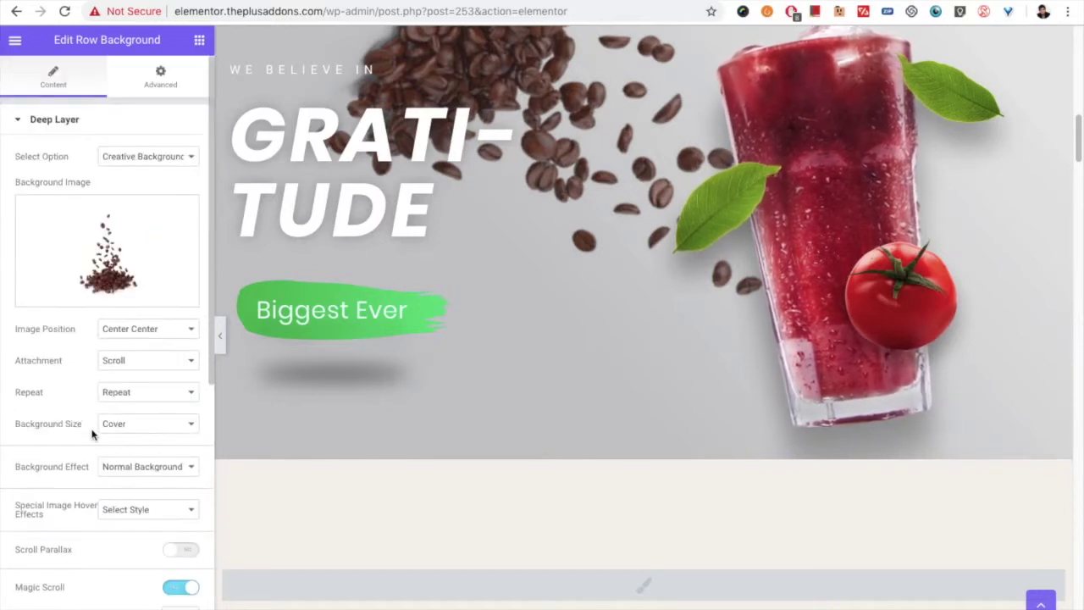
click(146, 158)
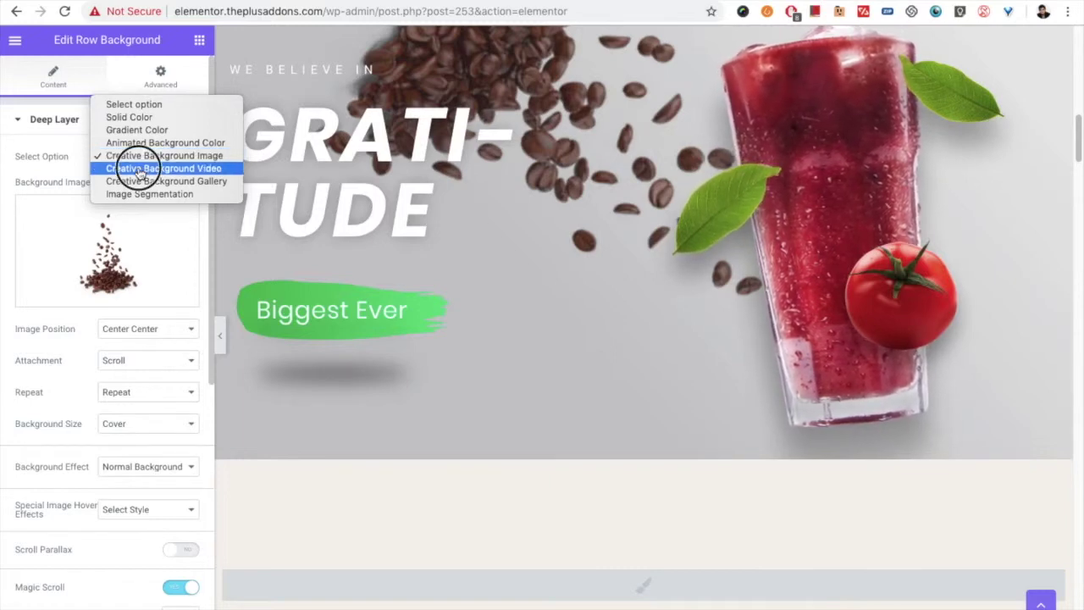
click(138, 169)
click(138, 215)
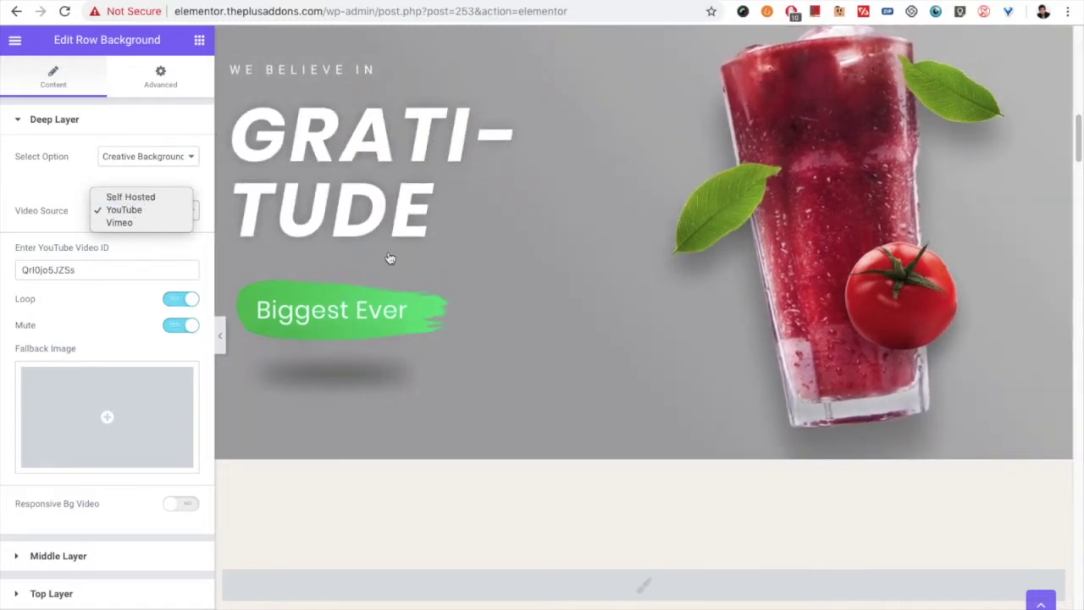
click(138, 197)
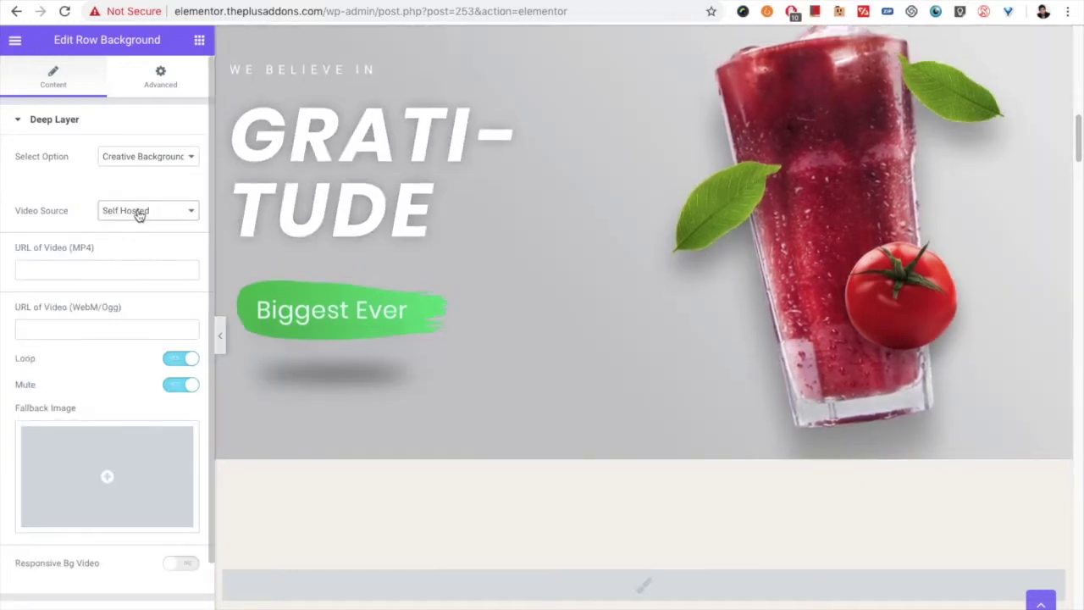
Examine the self-hosted video's MP4 and WebM/Ogg URL fields together with its Loop and Mute options.
click(86, 267)
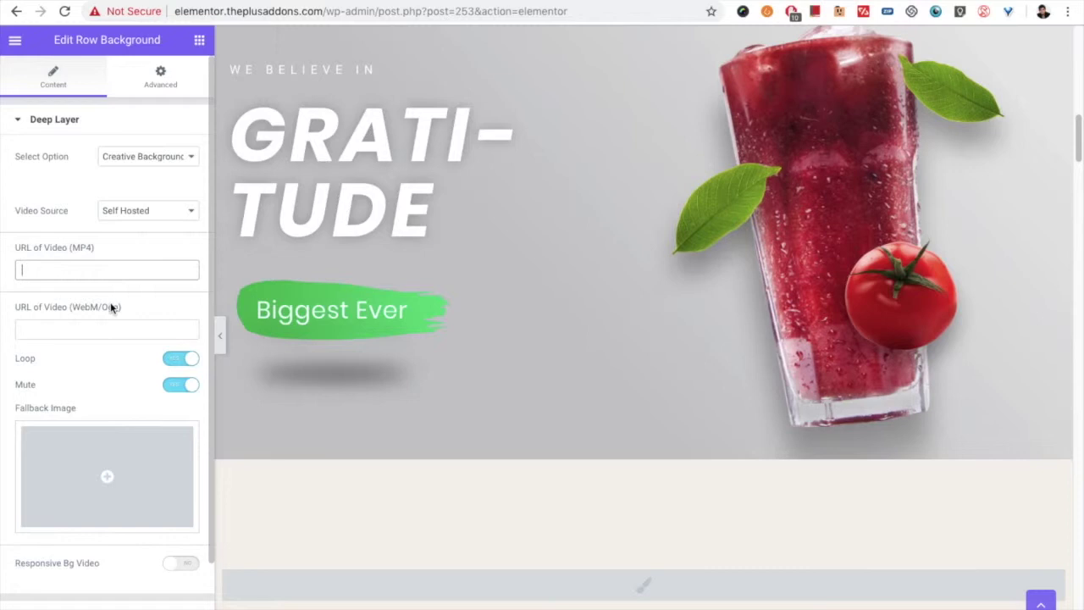
click(111, 331)
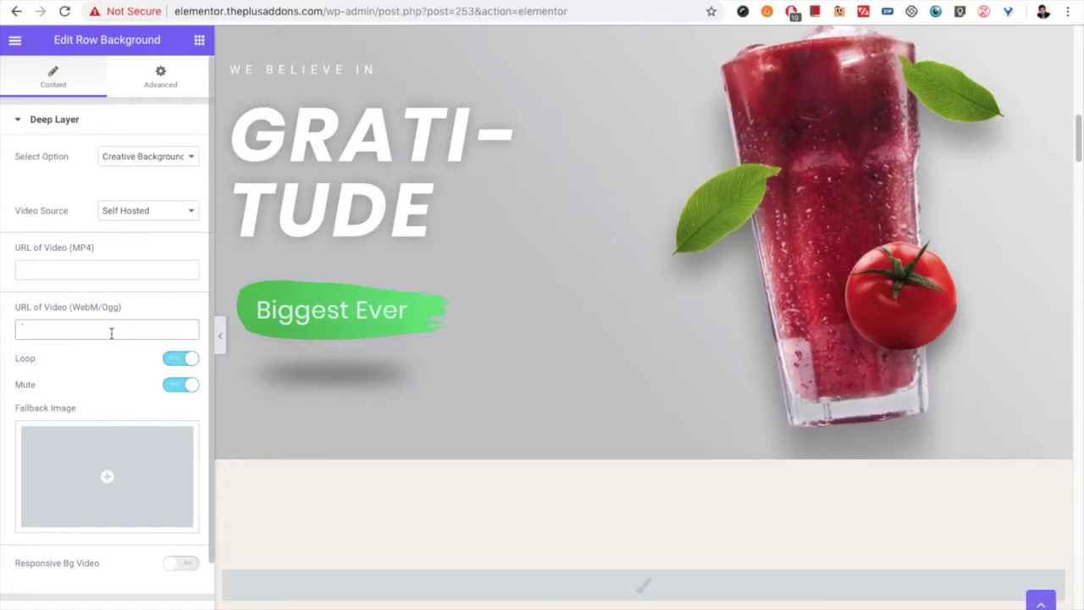
click(90, 271)
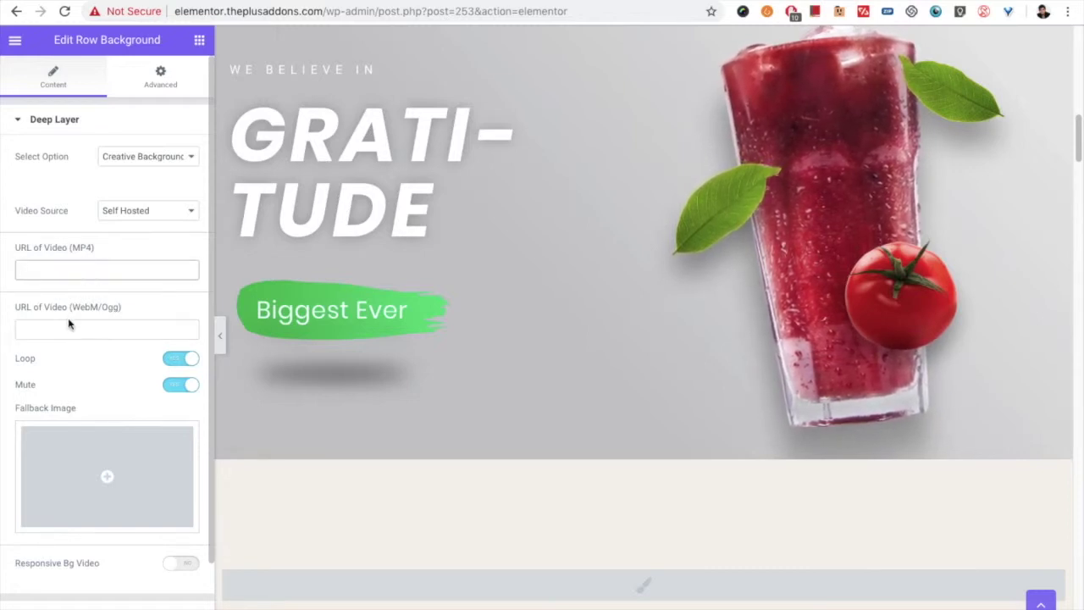
click(73, 308)
click(83, 269)
click(71, 328)
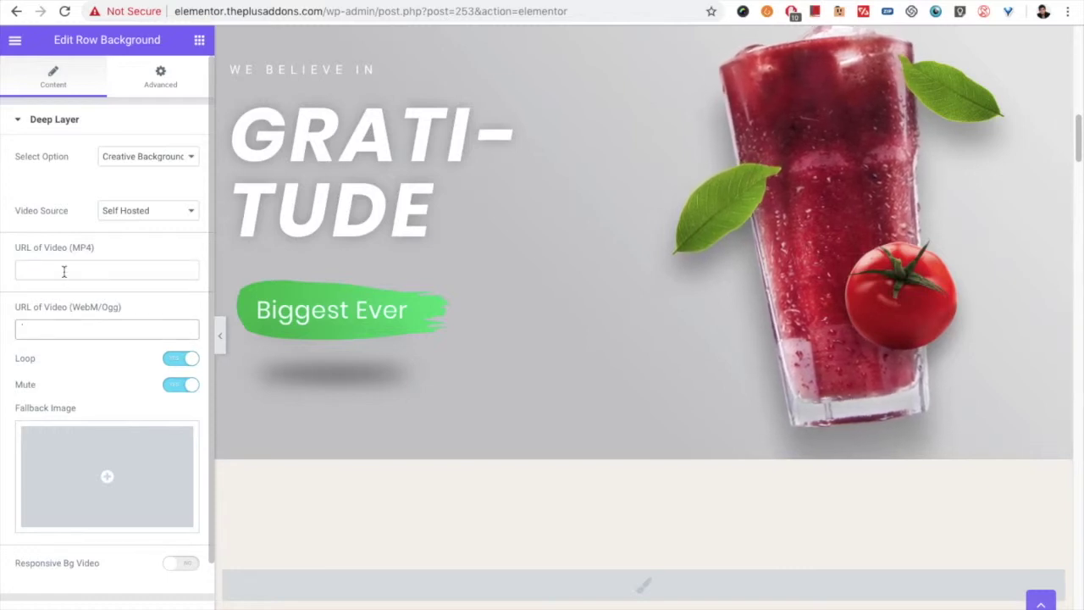
drag(20, 245, 100, 337)
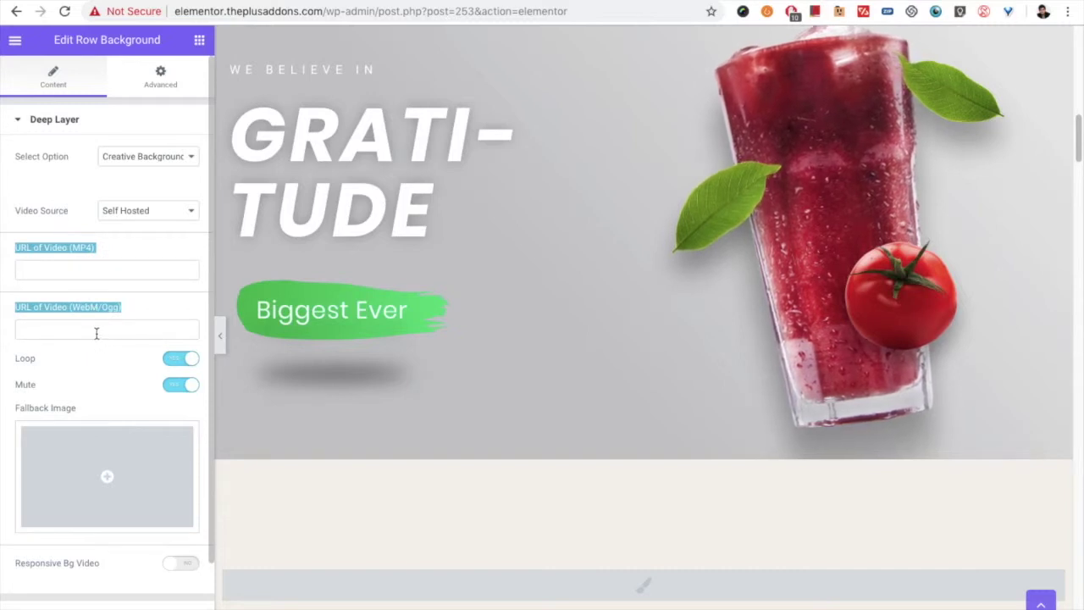
scroll(100, 347, down, 1)
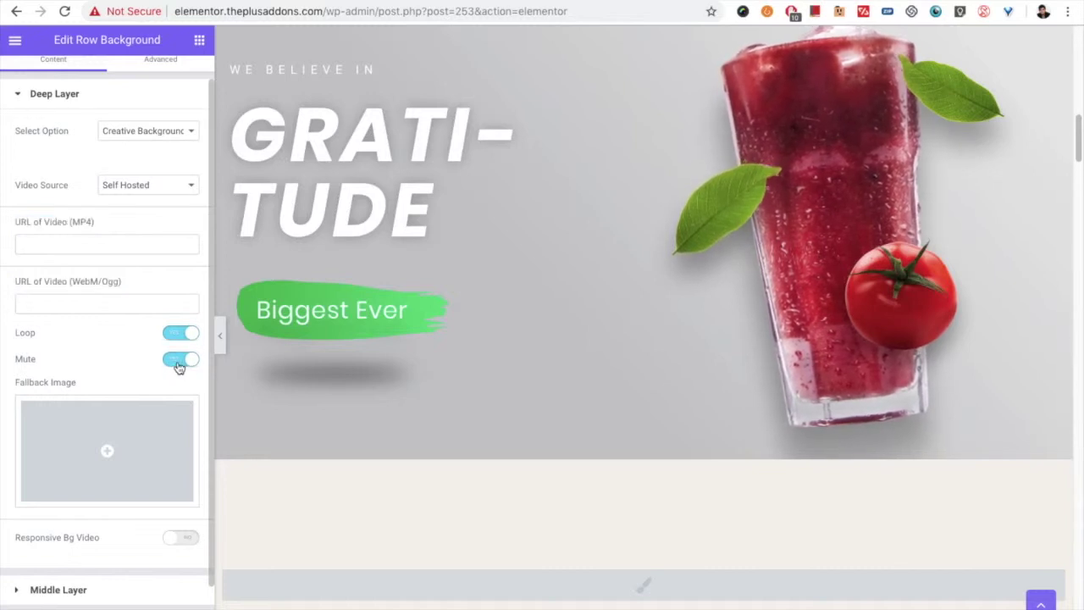
click(178, 363)
scroll(105, 333, up, 1)
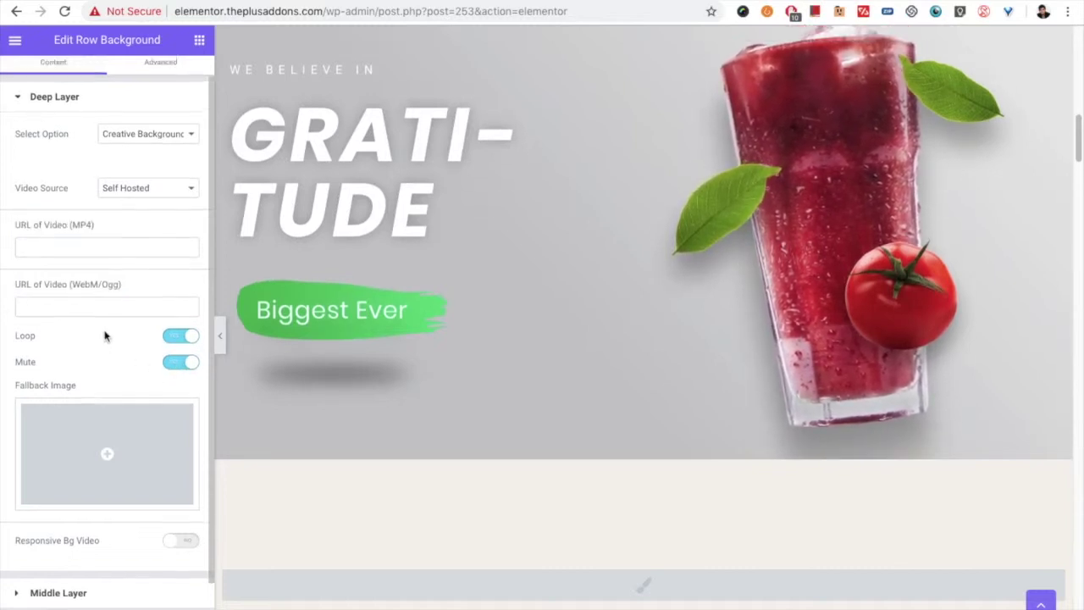
Set the Deep Layer's video source to YouTube and preview the Gratitude section on the page.
click(120, 212)
click(106, 221)
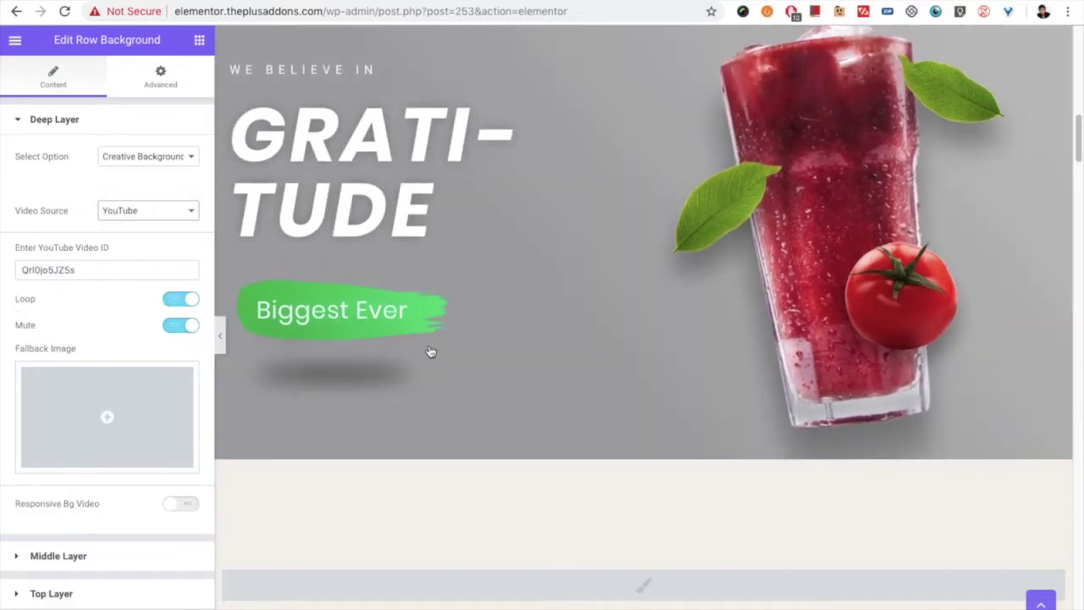
scroll(431, 344, up, 4)
scroll(430, 343, down, 2)
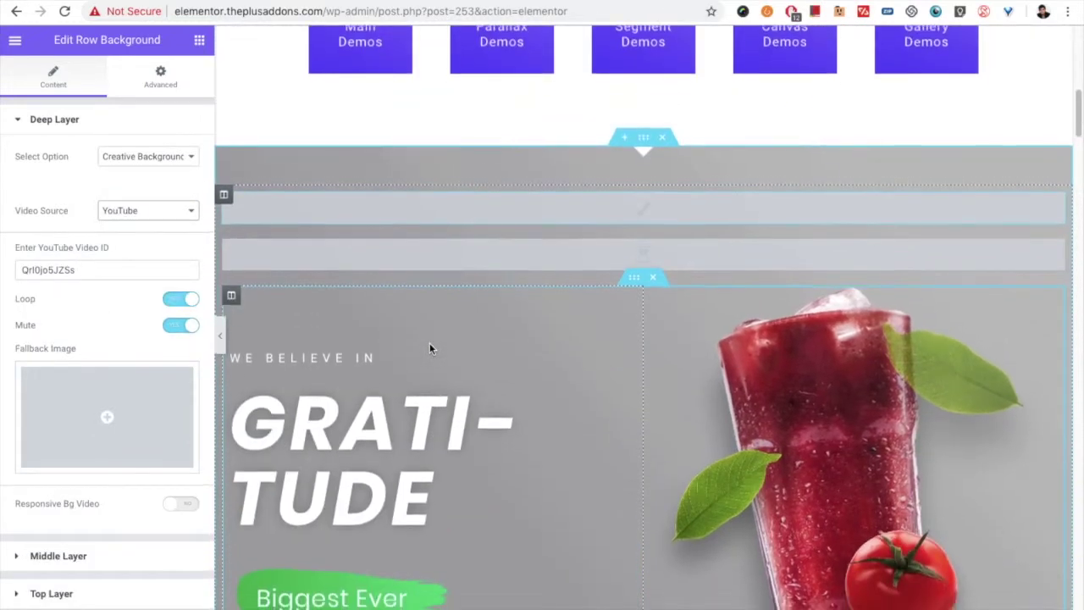
scroll(342, 350, down, 1)
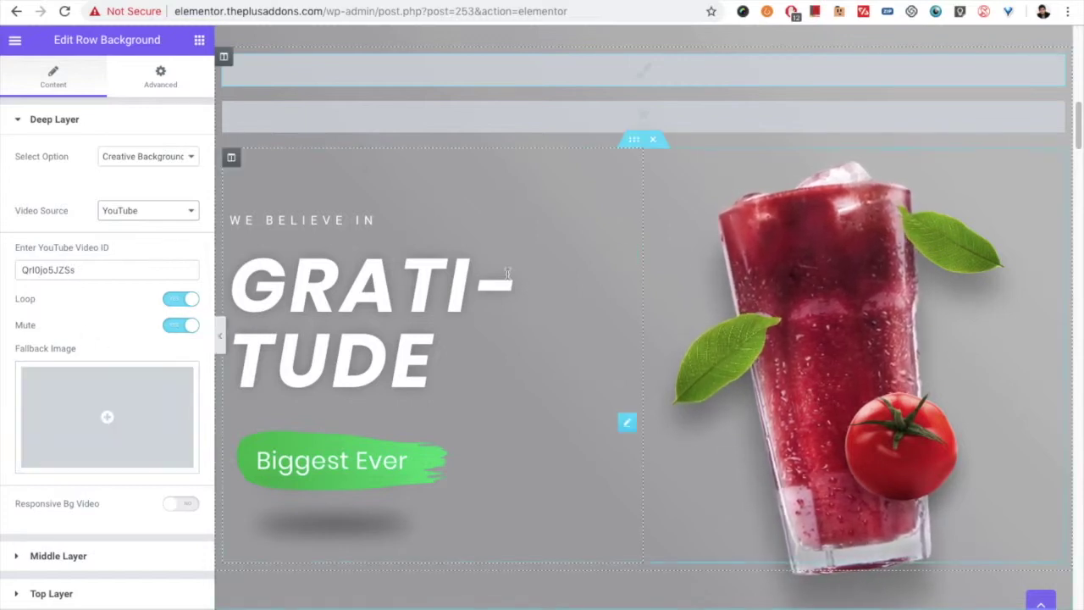
Enable Responsive Bg Video for the Deep Layer and show its tablet and mobile fallback image options.
click(178, 506)
scroll(136, 483, down, 1)
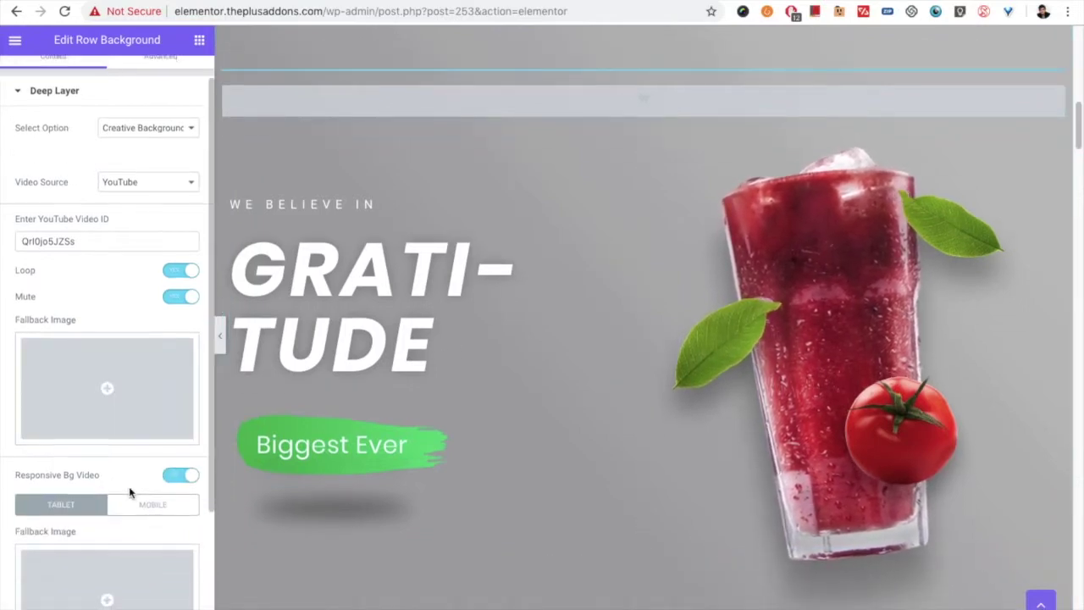
scroll(128, 491, down, 1)
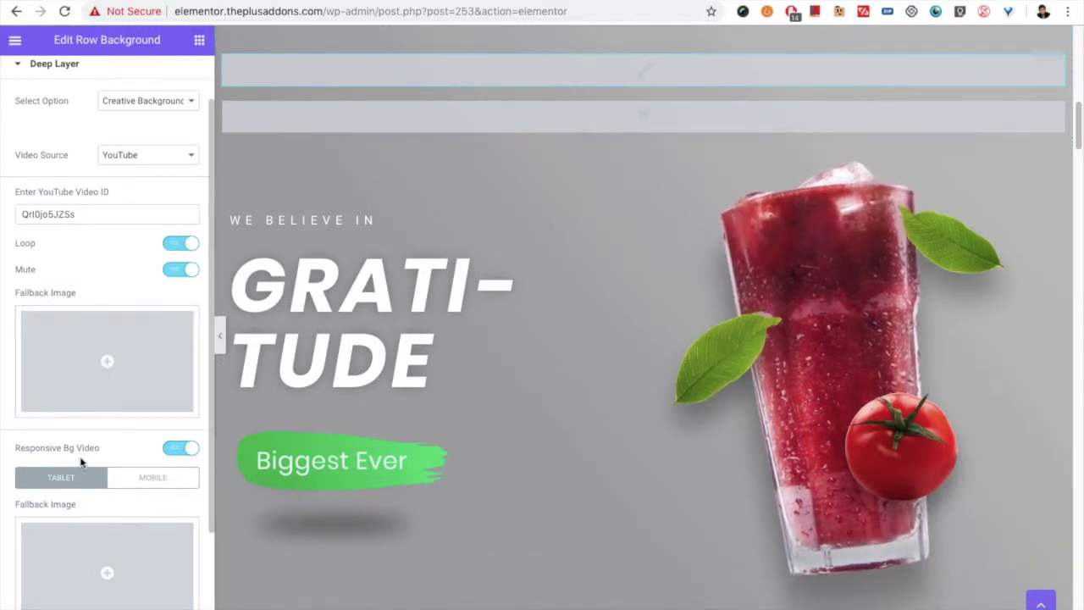
scroll(81, 462, down, 1)
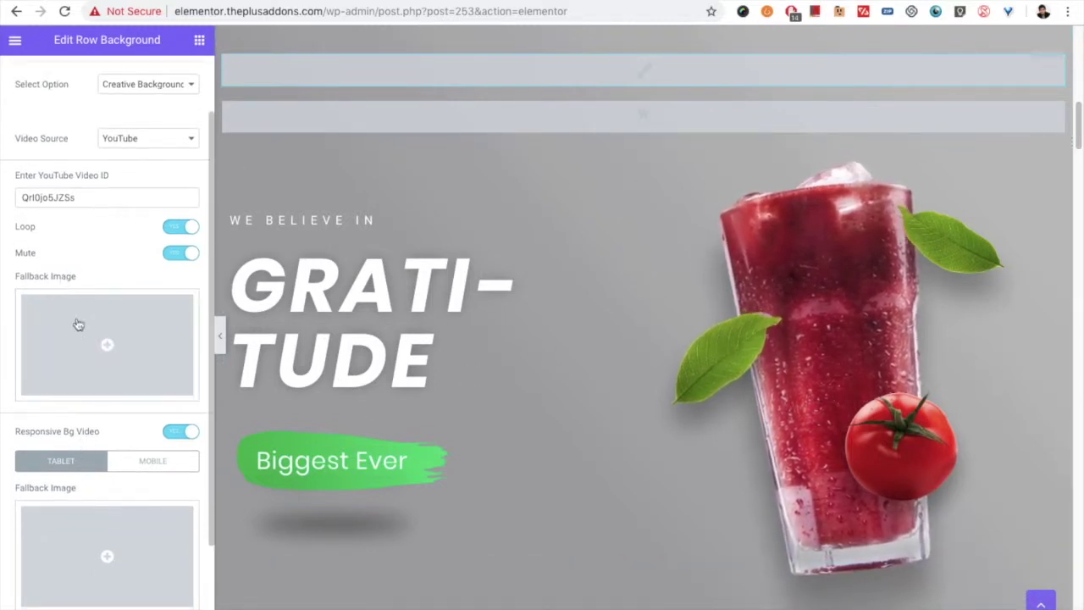
scroll(103, 500, down, 1)
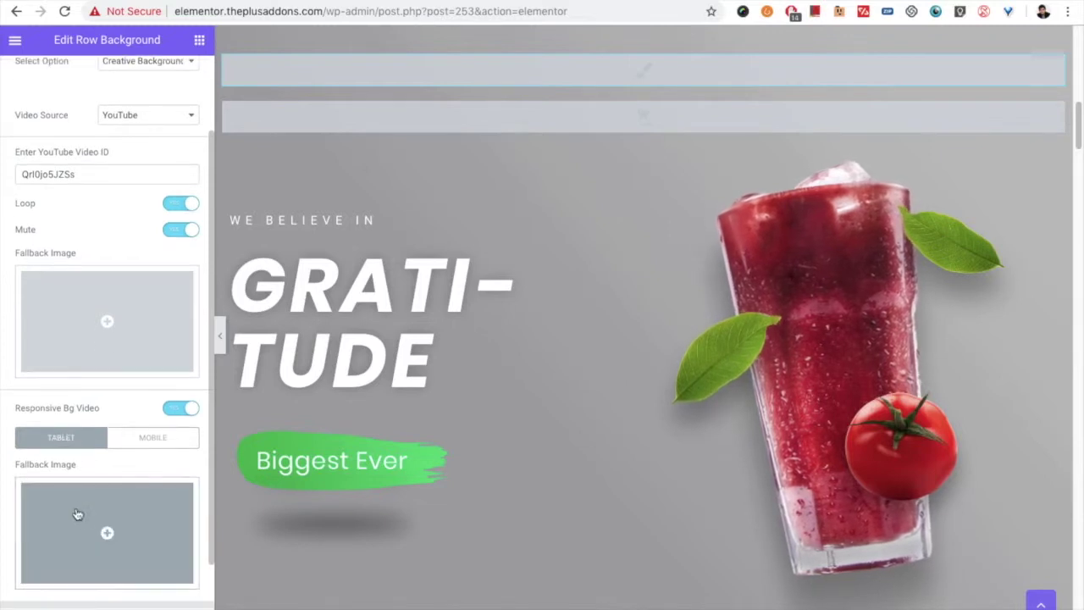
click(146, 438)
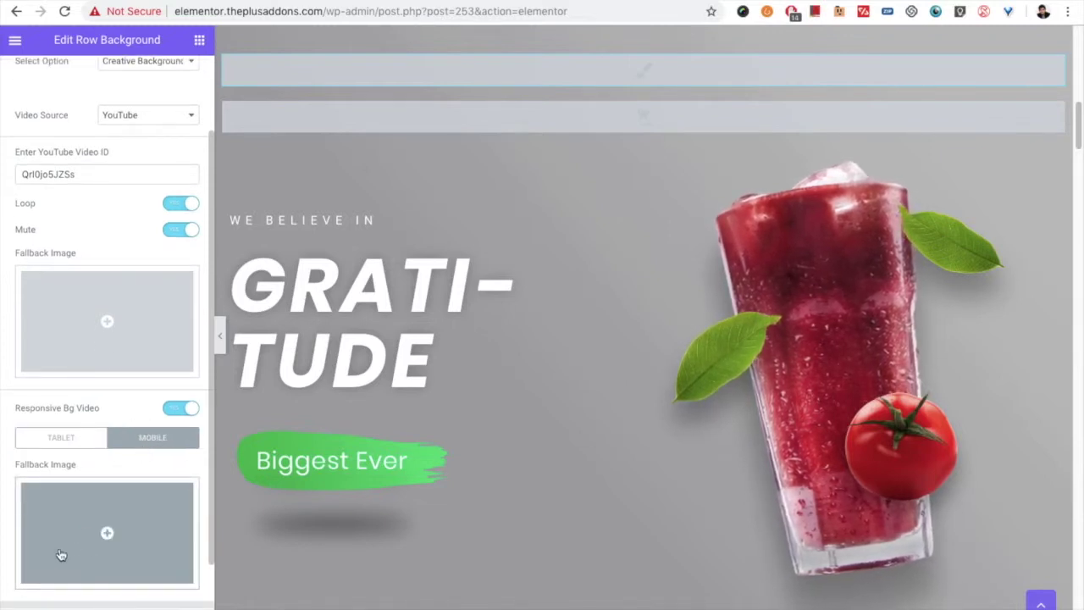
Switch the Deep Layer's video source to Vimeo and back to YouTube, and highlight the YouTube video ID.
scroll(78, 488, up, 4)
click(110, 210)
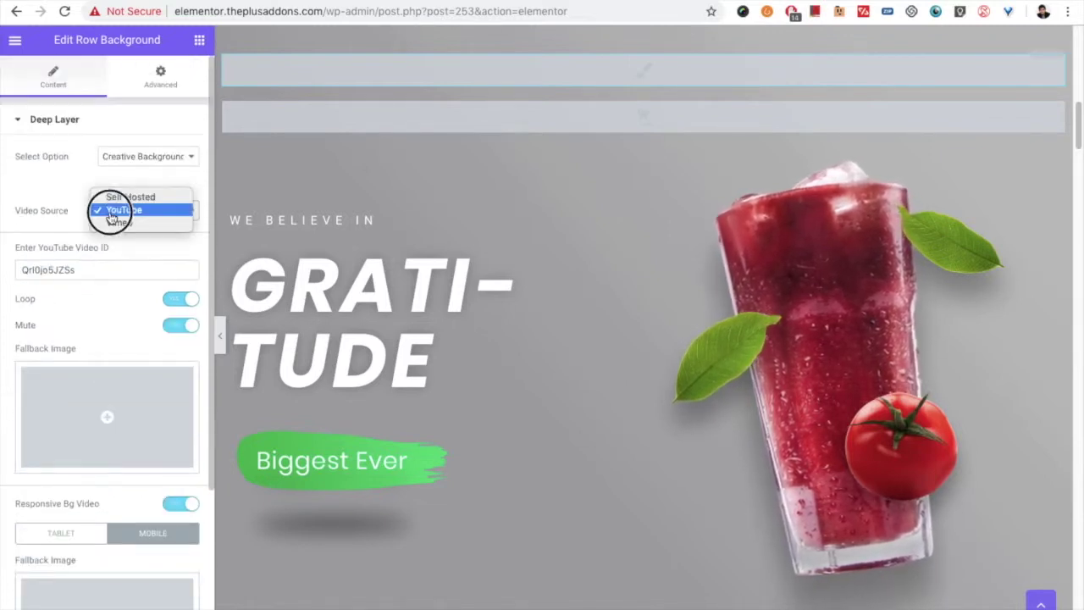
click(88, 345)
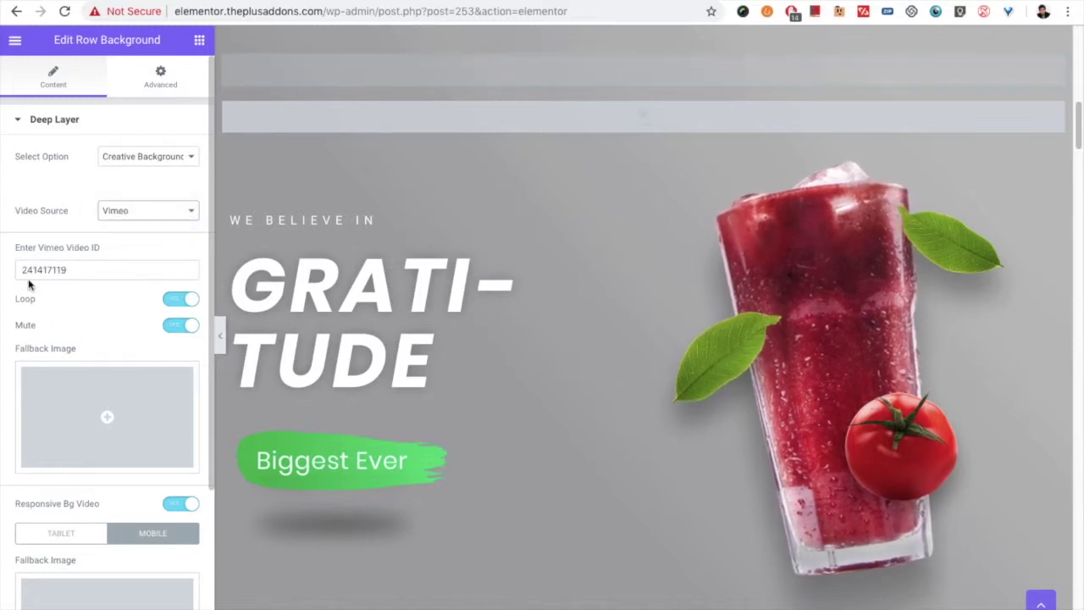
click(121, 210)
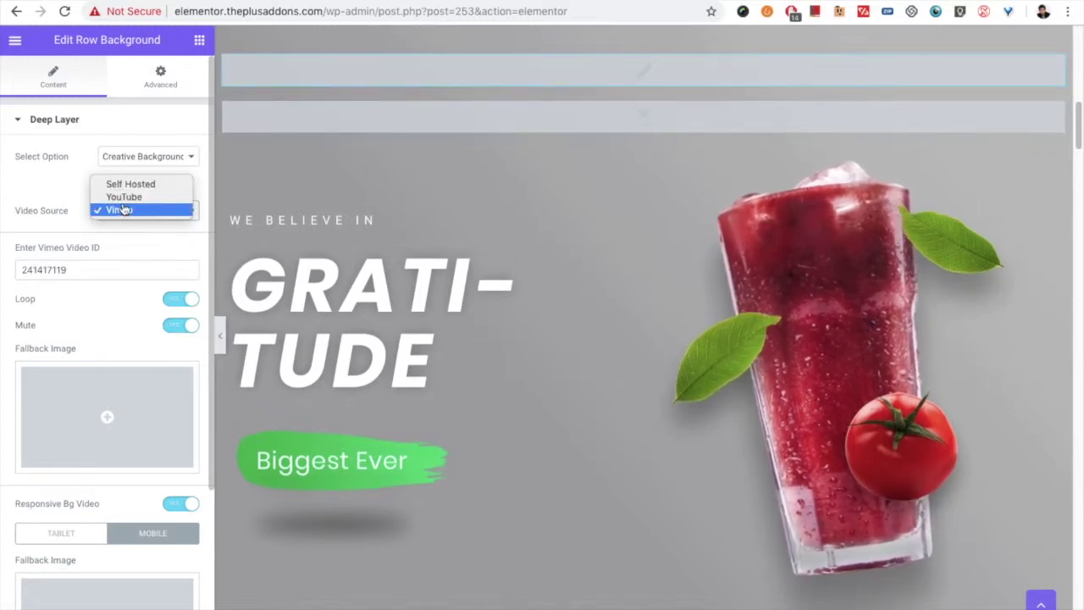
click(122, 201)
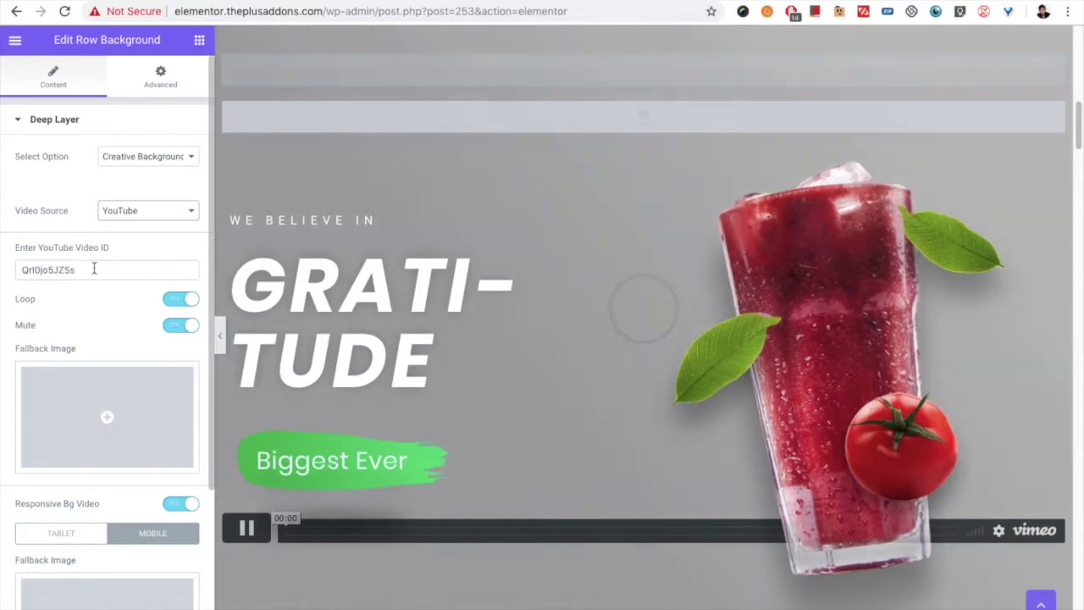
drag(92, 268, 26, 270)
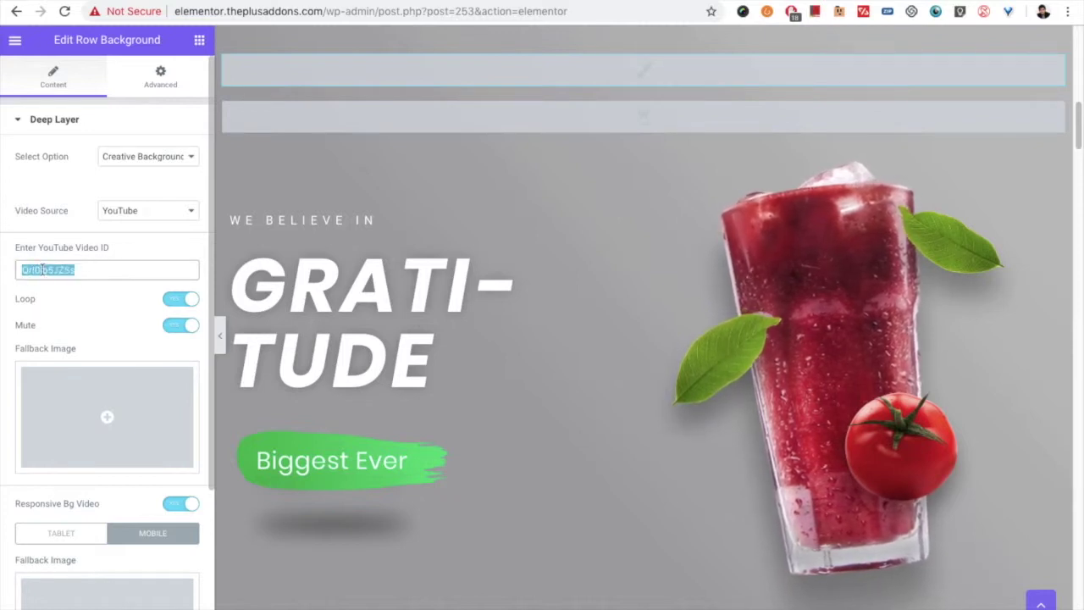
Set the Deep Layer's video source to Vimeo and preview the video playing behind the Gratitude section.
click(119, 214)
click(127, 224)
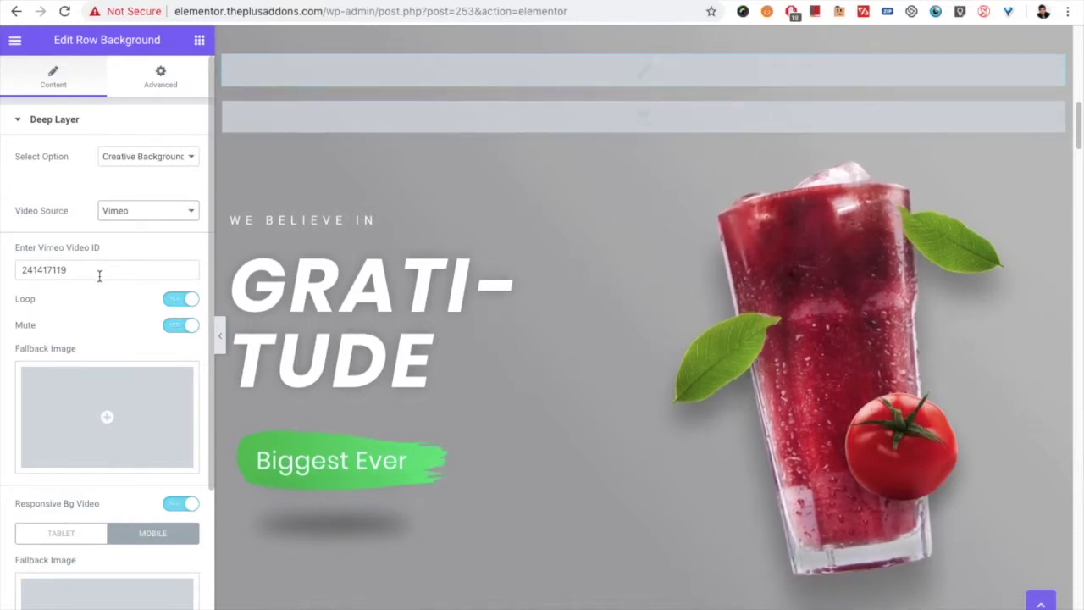
click(88, 269)
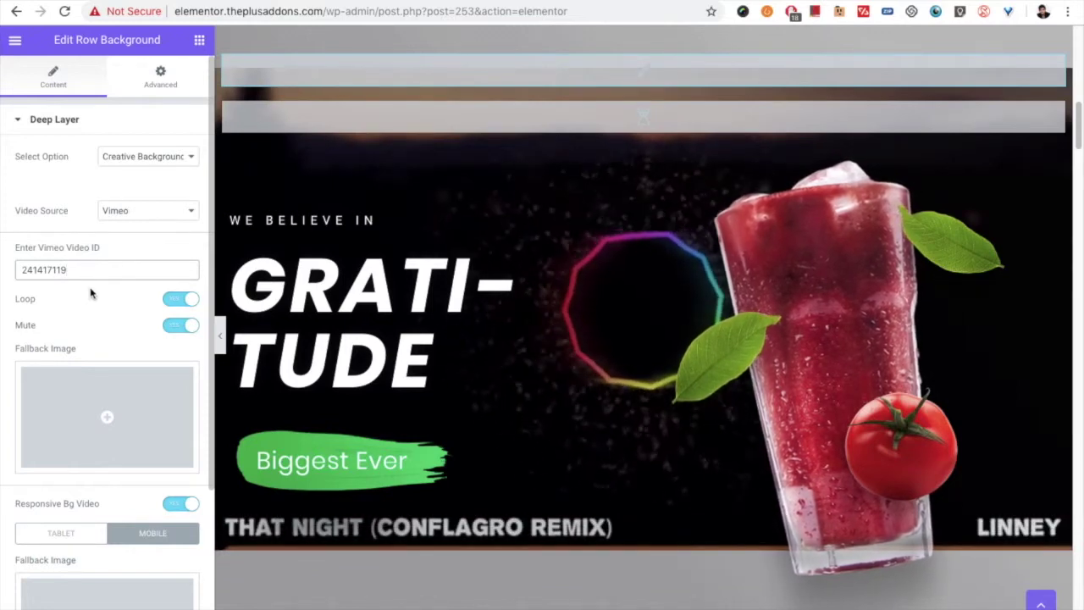
scroll(616, 351, up, 4)
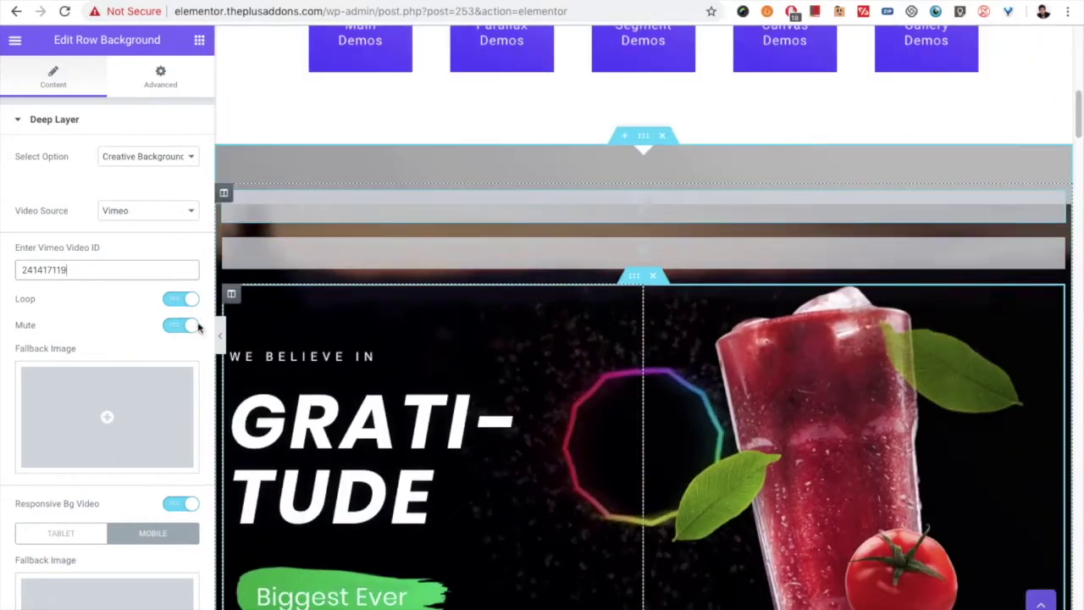
scroll(593, 383, down, 3)
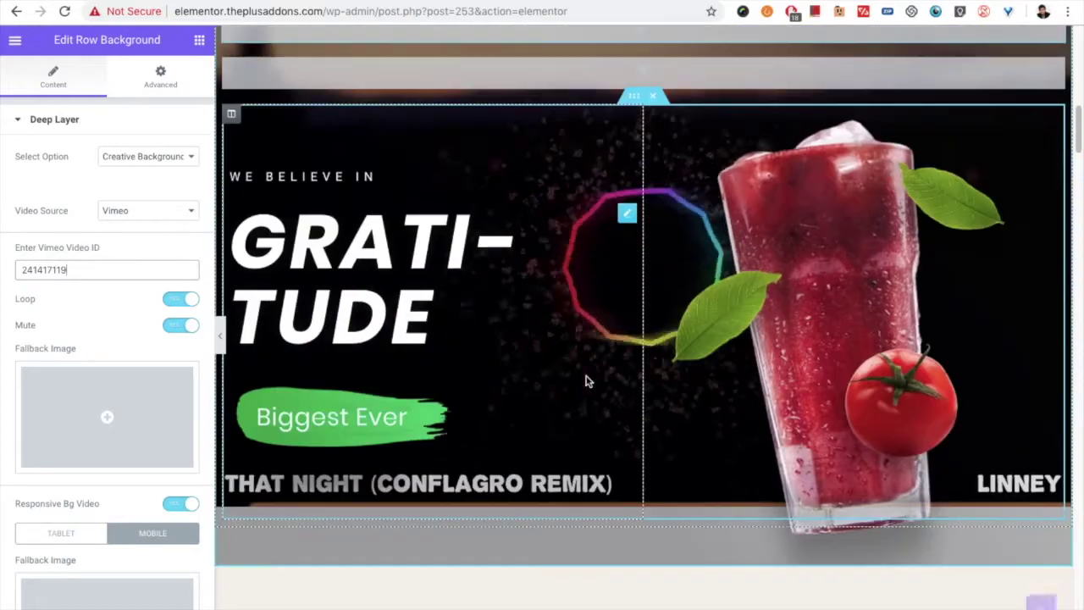
scroll(542, 368, down, 1)
scroll(561, 334, up, 2)
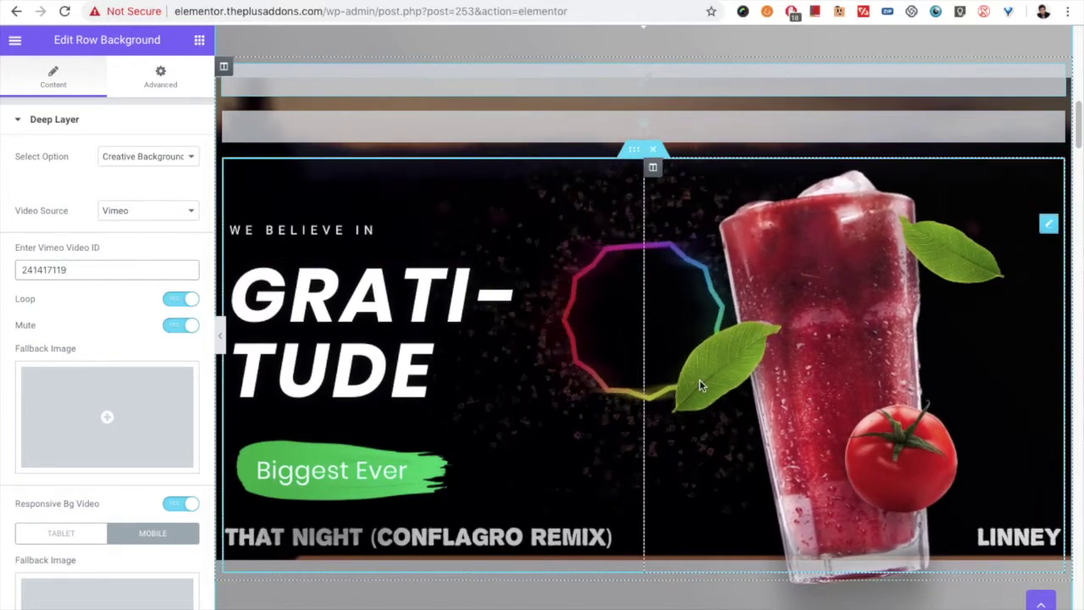
scroll(690, 373, up, 1)
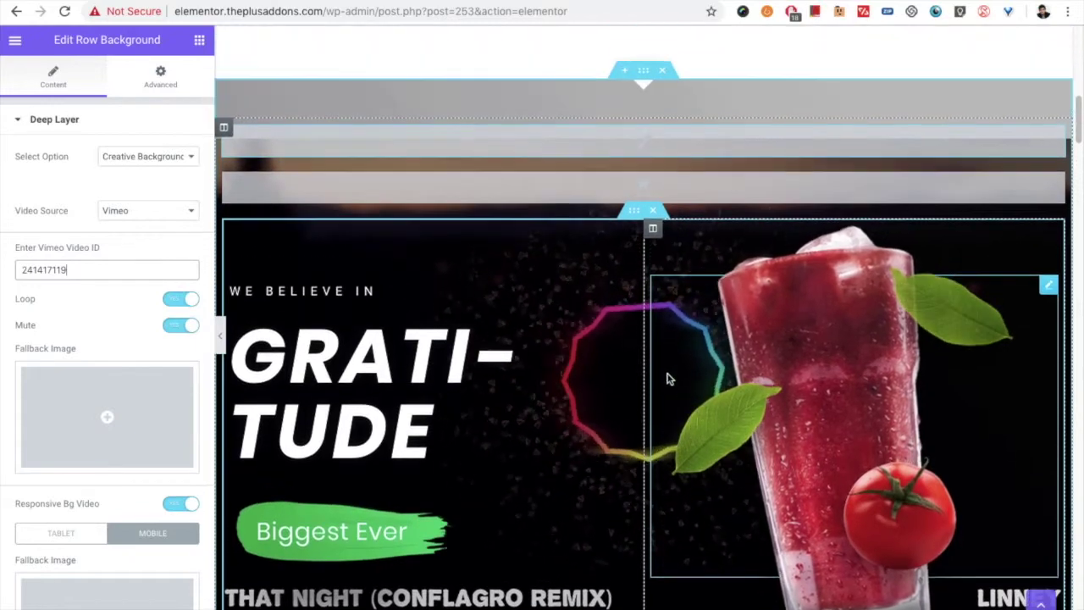
scroll(651, 141, up, 1)
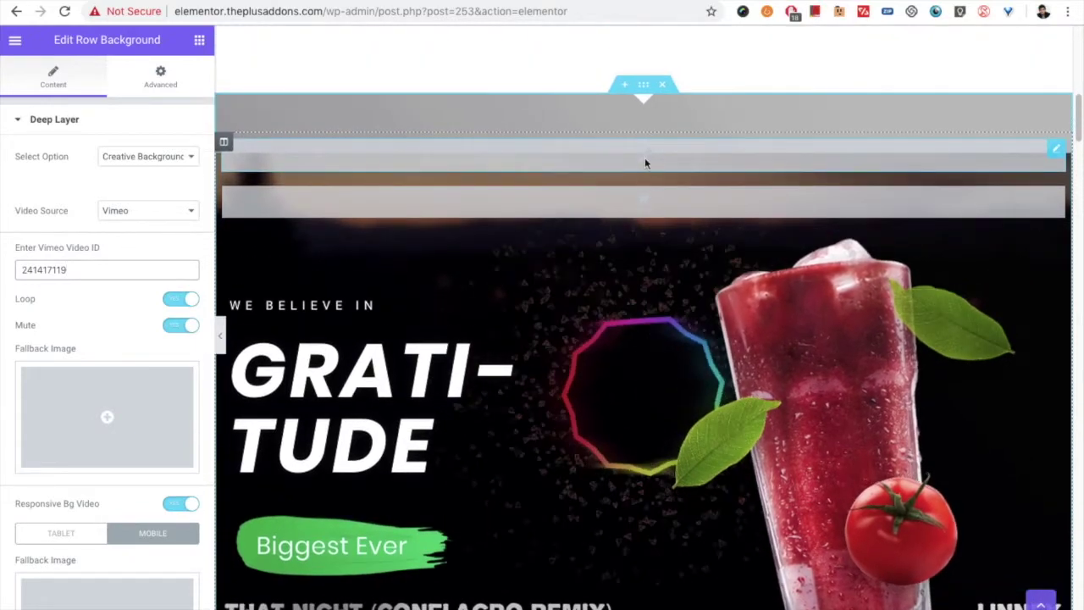
Open the Gratitude section's layout settings, check its Height options, and inspect how the background video covers the section.
click(643, 87)
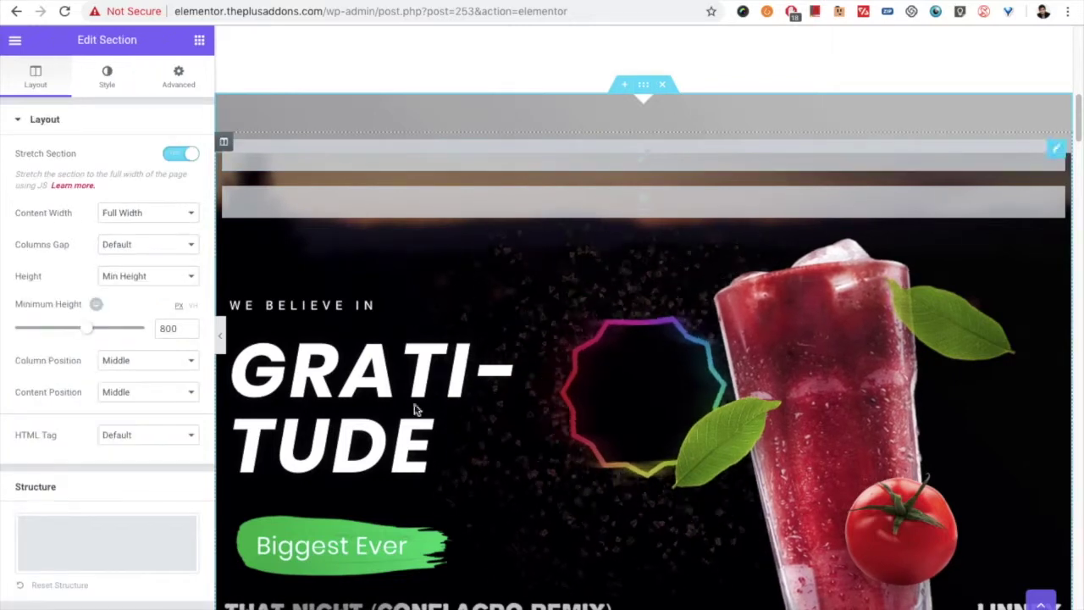
click(127, 276)
click(121, 274)
scroll(525, 365, down, 3)
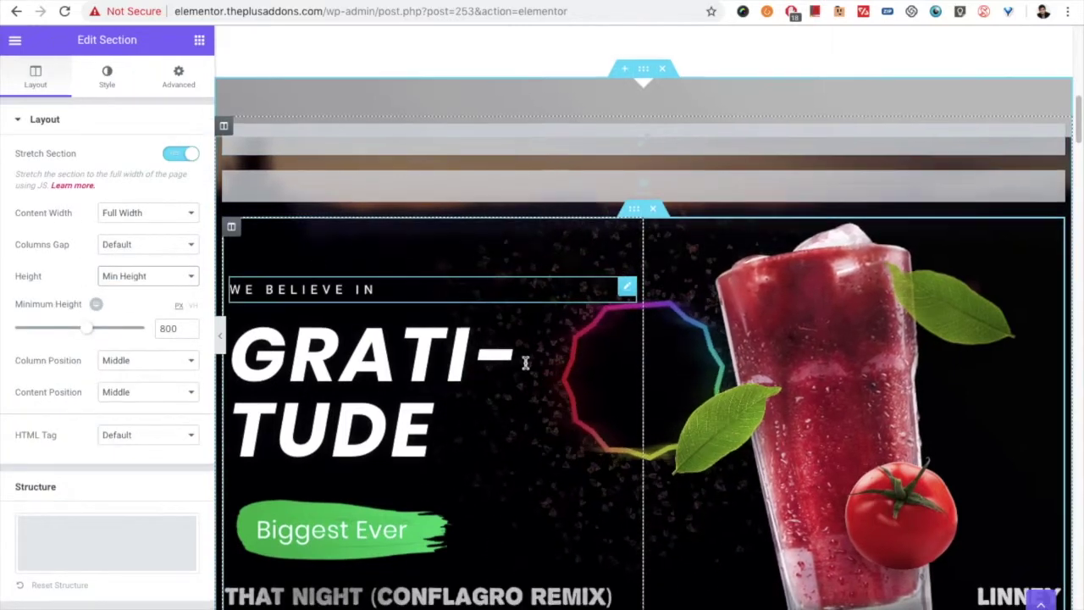
scroll(558, 330, down, 3)
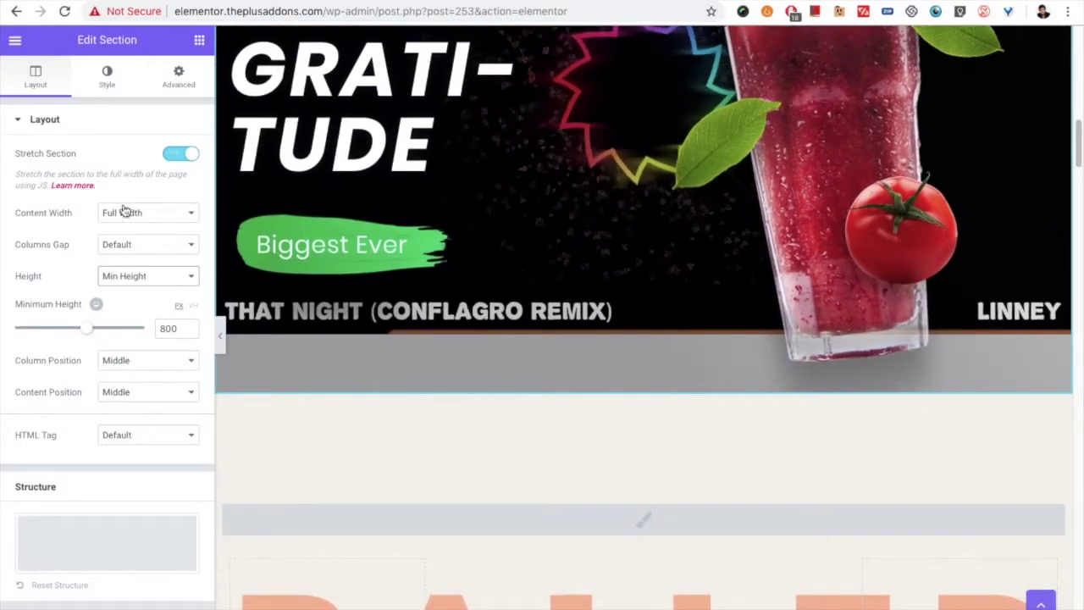
scroll(544, 181, up, 4)
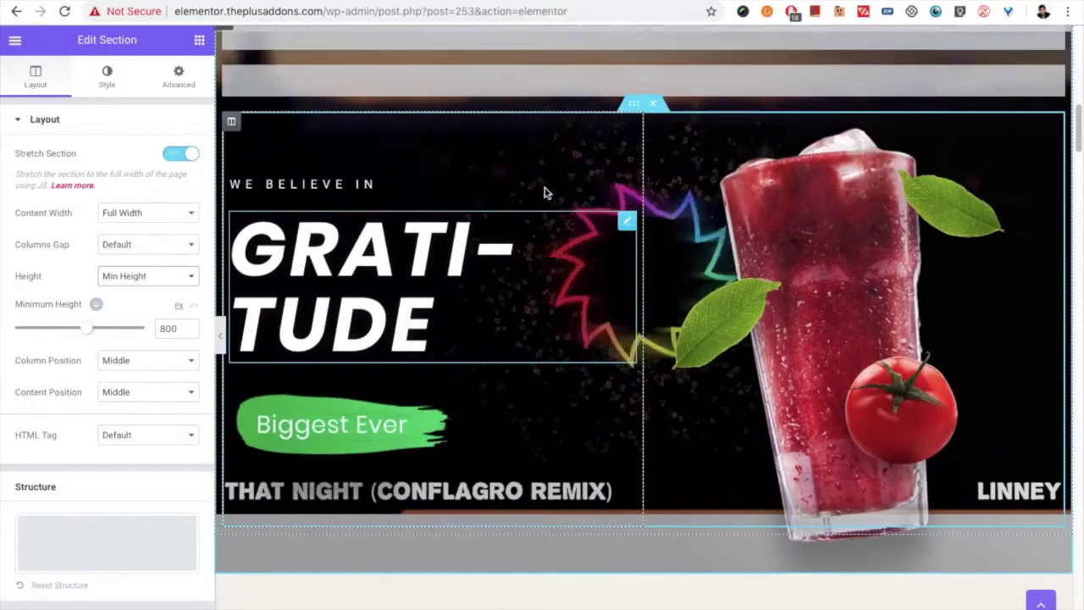
scroll(475, 148, up, 2)
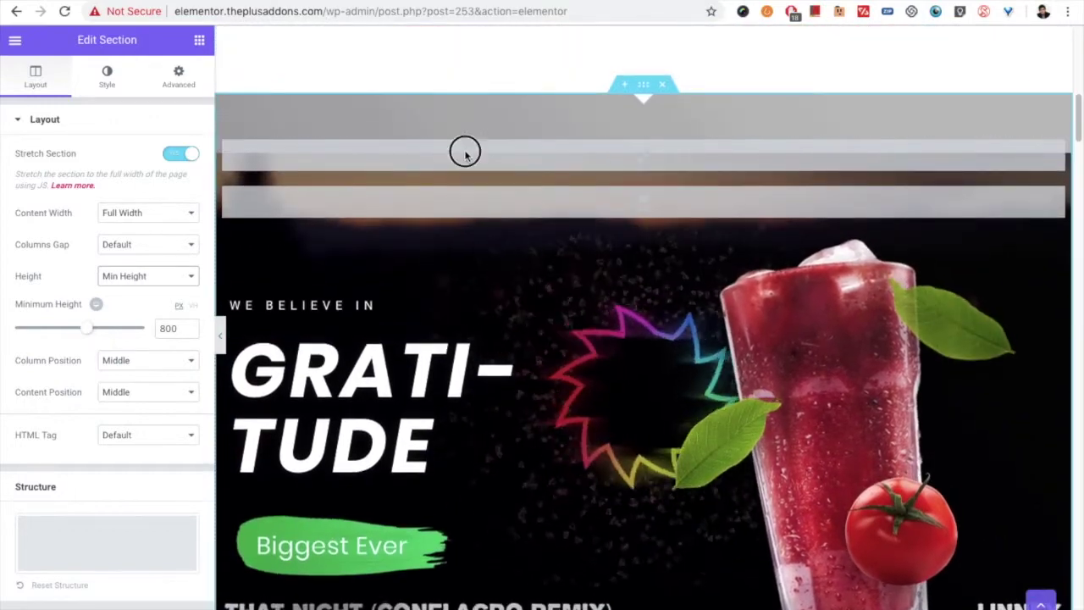
Reopen the Row Background widget's settings and change the Deep Layer's background type to Creative Background Gallery.
click(474, 167)
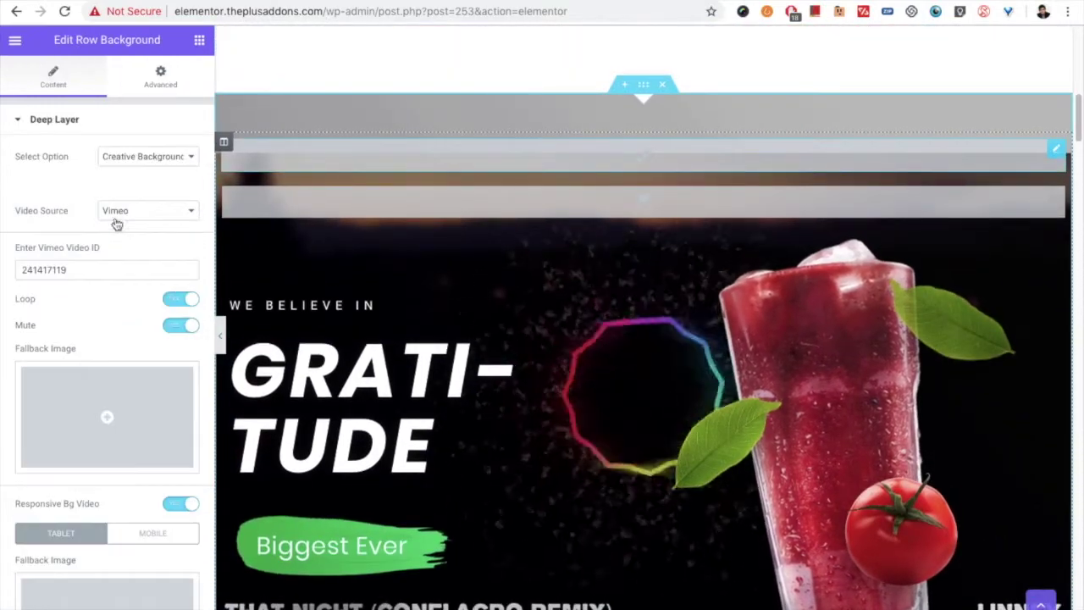
click(138, 160)
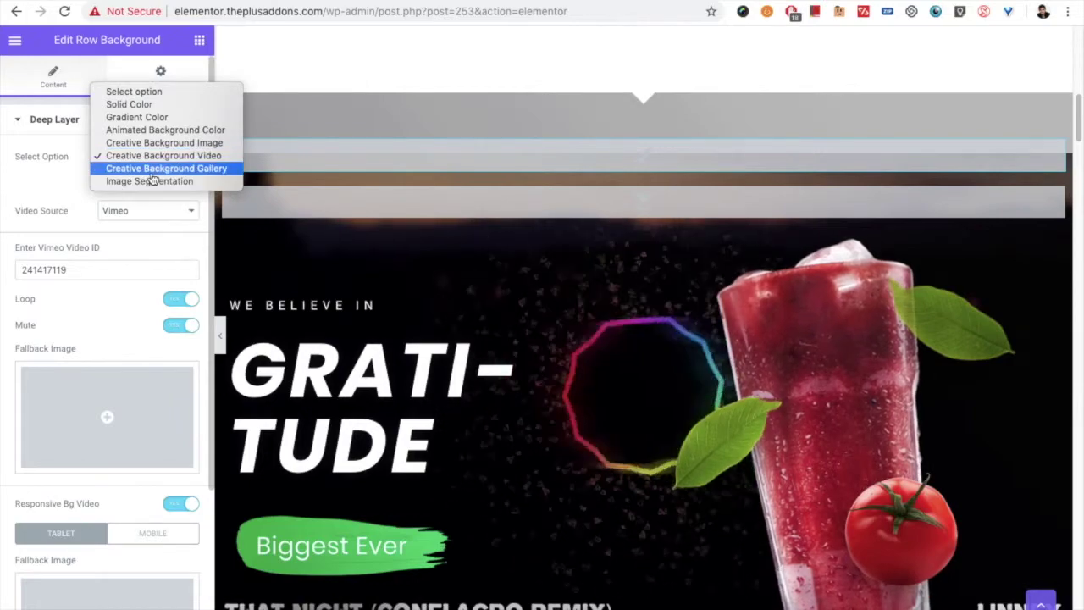
click(148, 170)
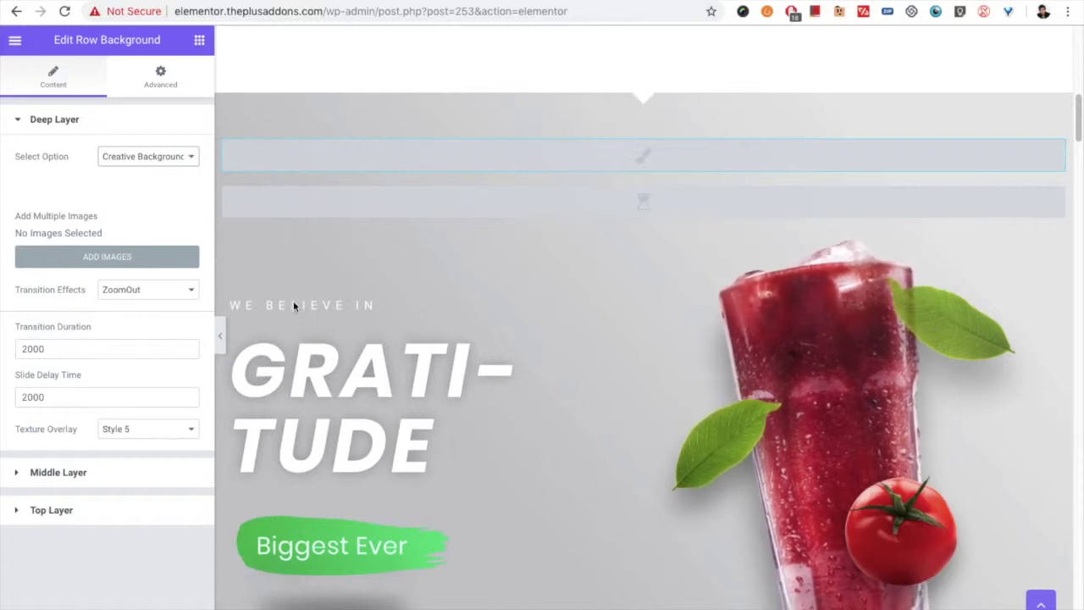
Try Image Segmentation as the Deep Layer's background type, and change the type to Gradient Color.
click(157, 158)
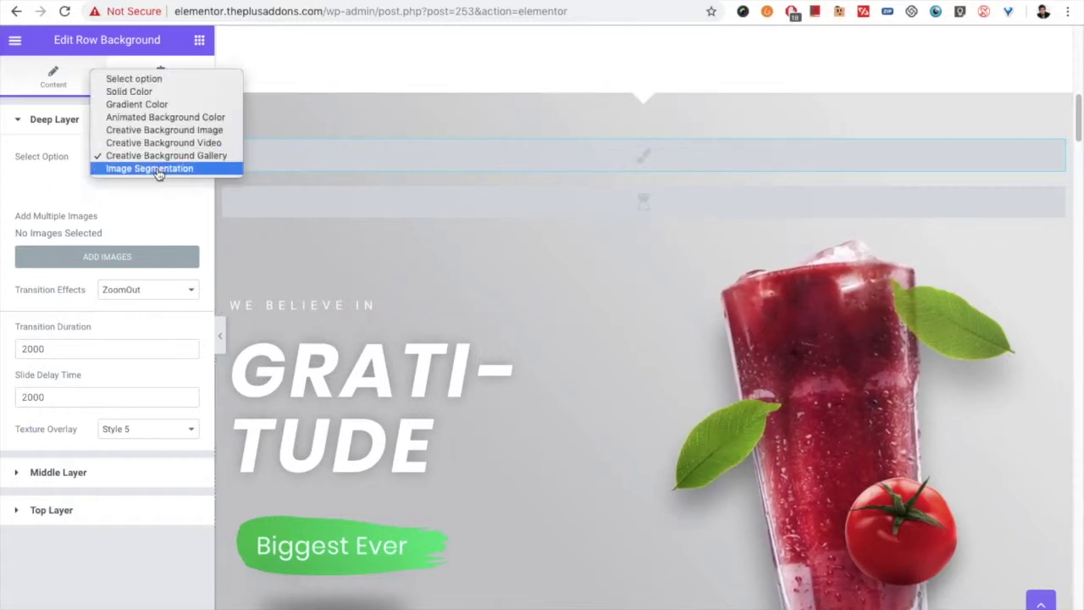
click(149, 168)
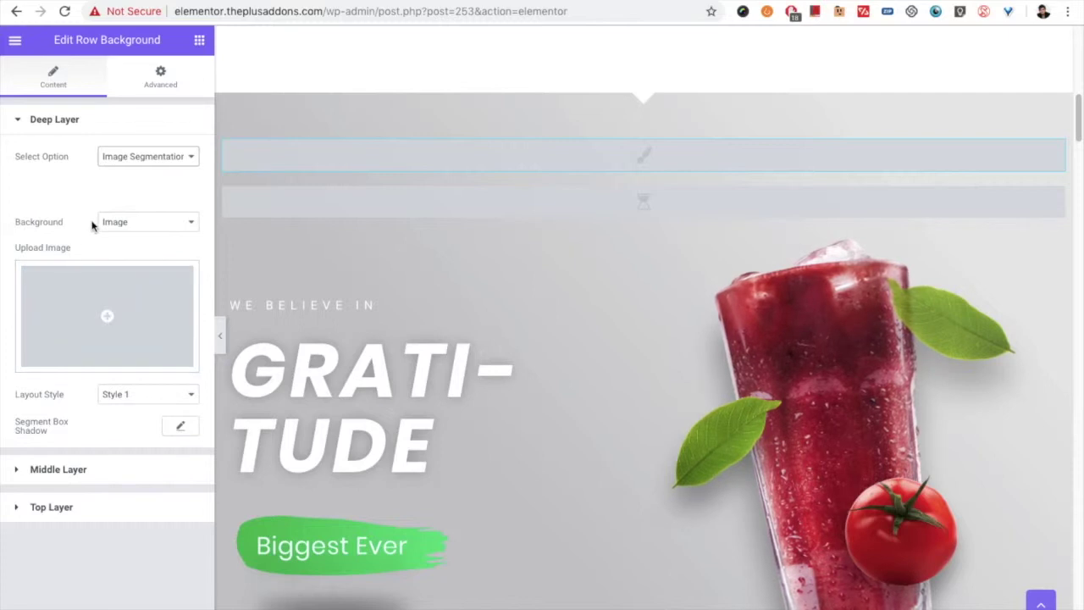
click(120, 168)
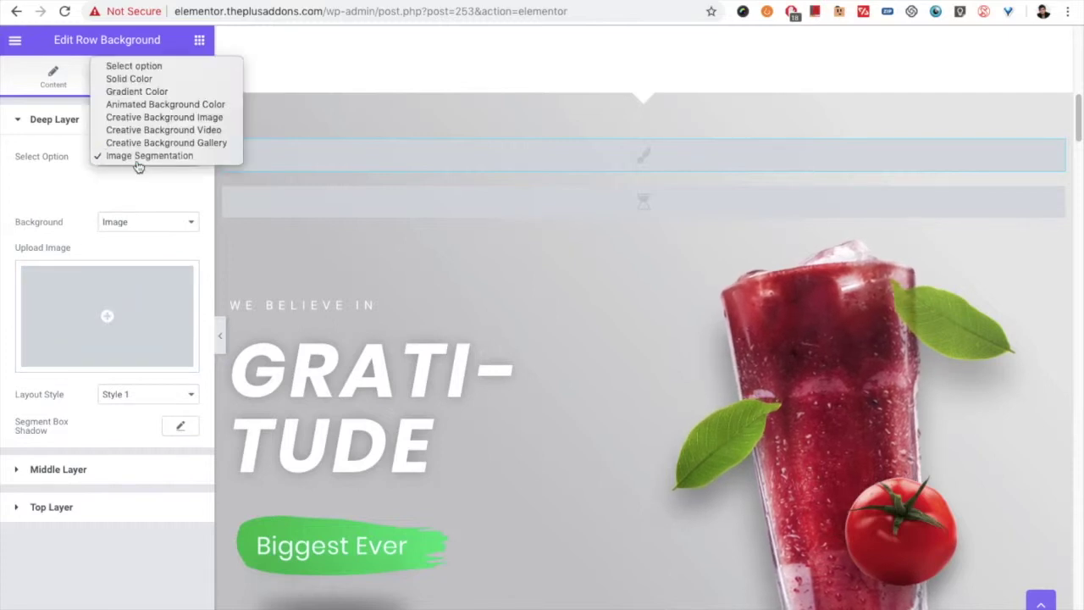
click(149, 92)
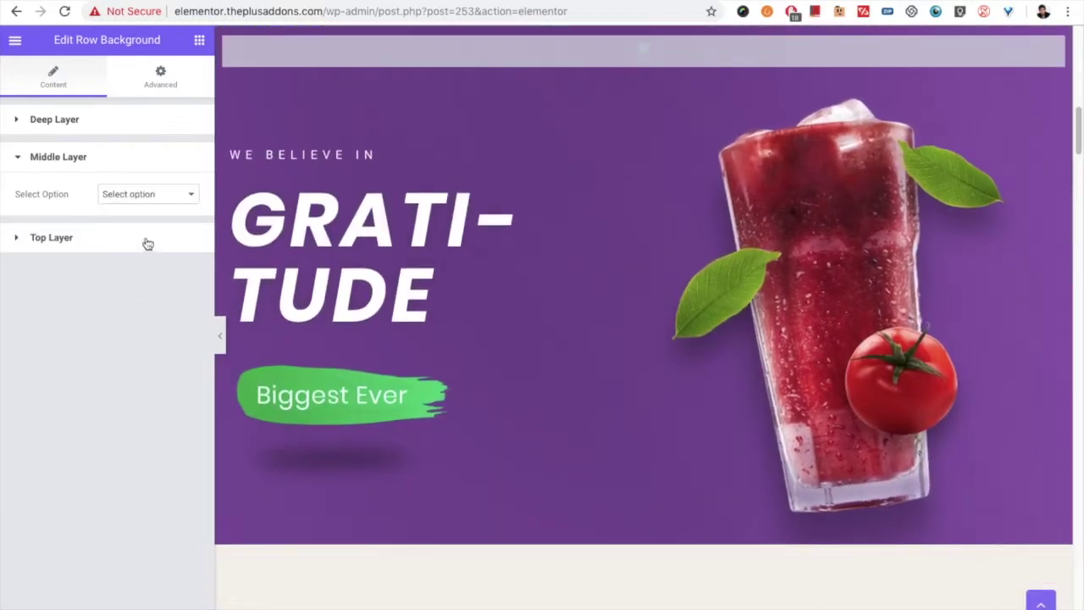
Set the Middle Layer to Canvas Effect and check the available canvas styles, keeping Style 1.
click(155, 203)
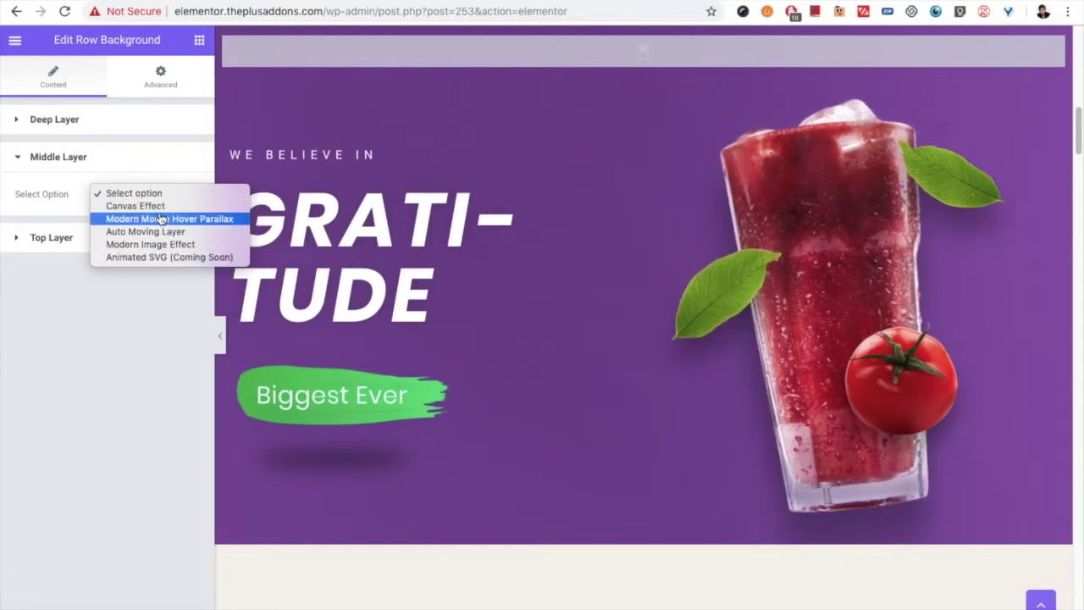
click(140, 206)
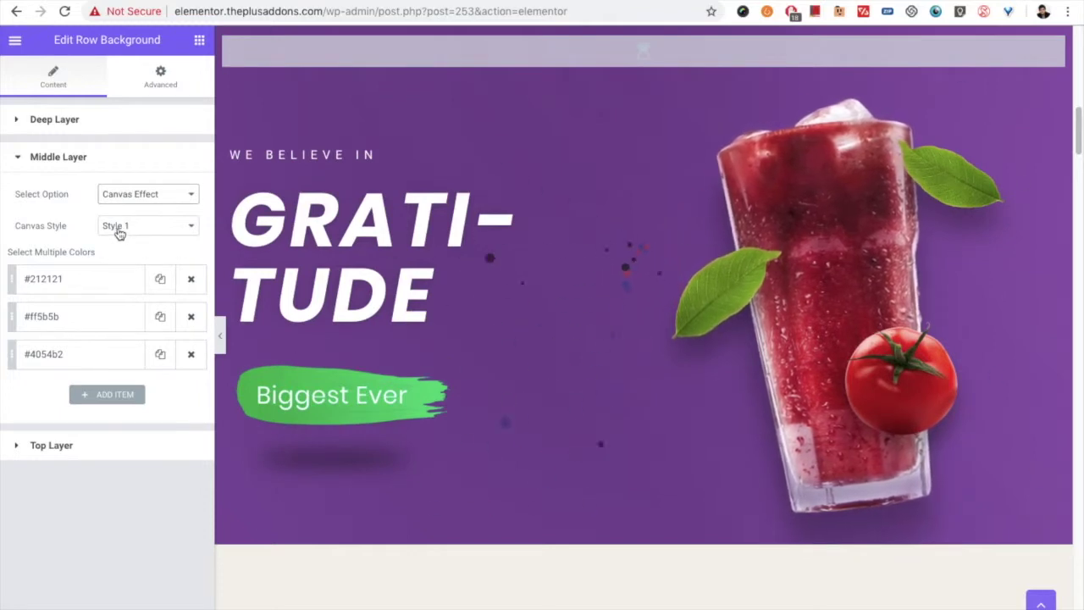
click(126, 226)
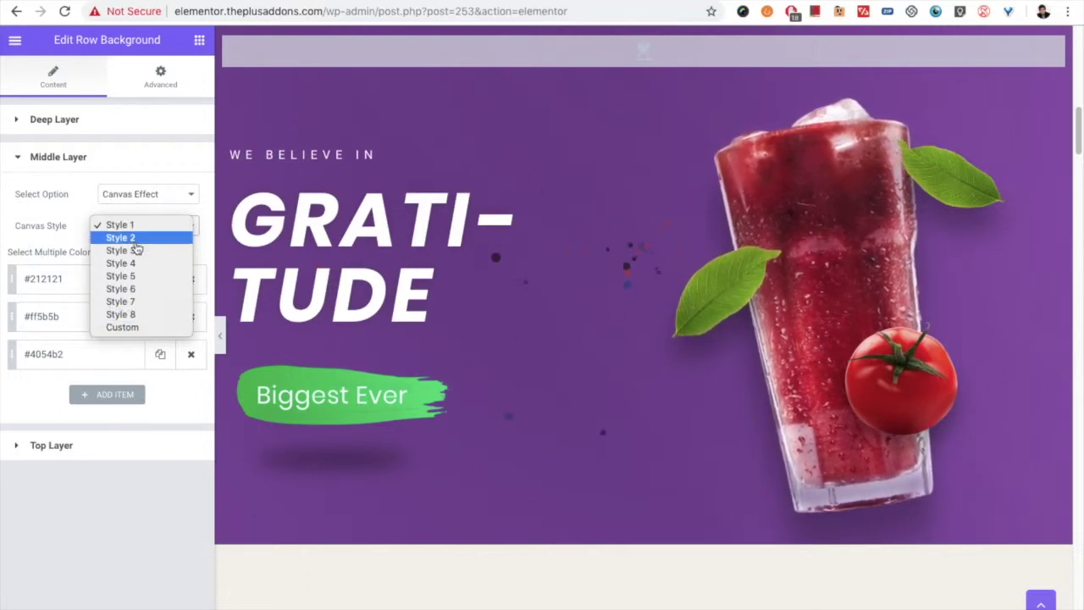
click(133, 224)
Set the Middle Layer to Modern Mouse Hover Parallax, open its tomato image item, and preview the parallax in the Gratitude section.
click(154, 200)
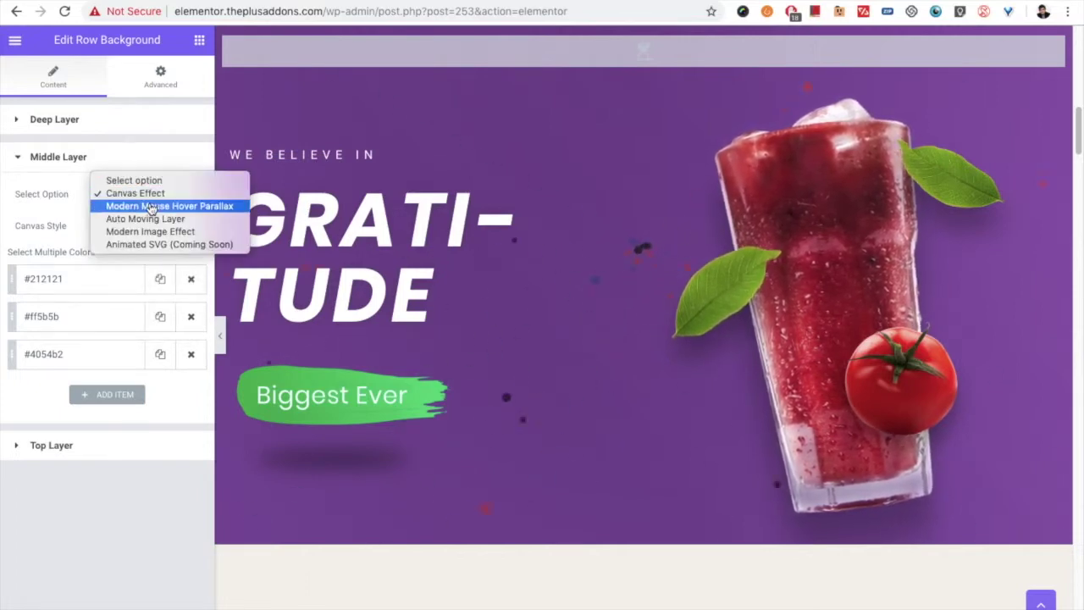
click(151, 206)
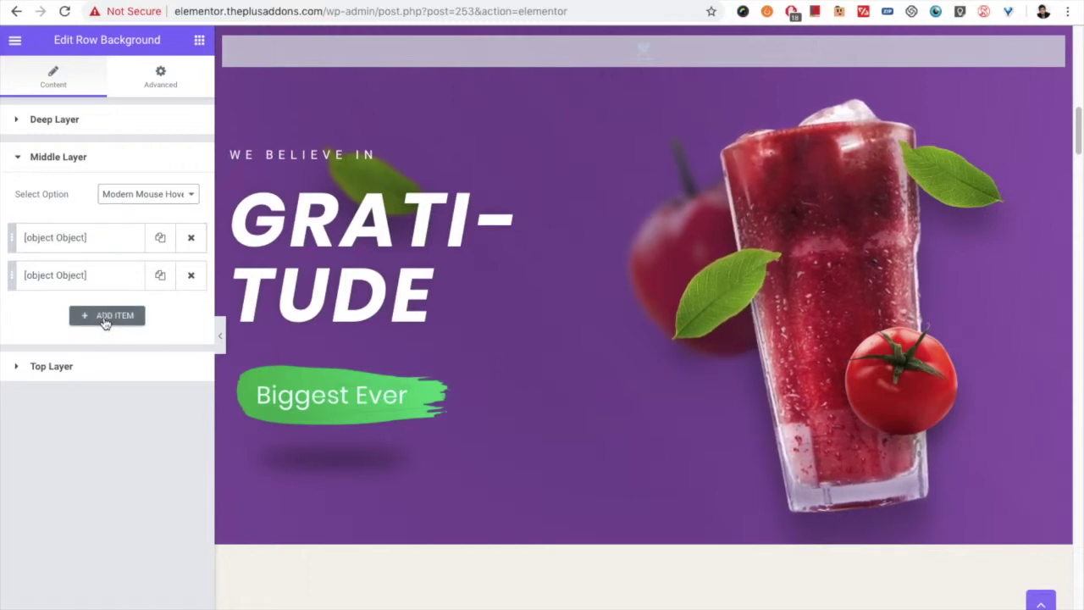
click(97, 246)
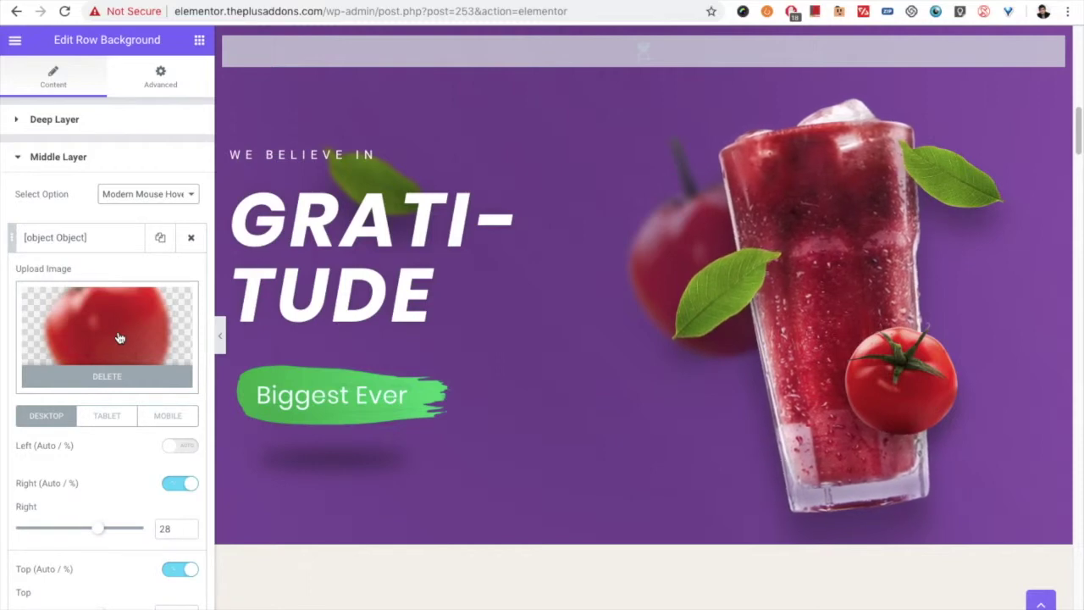
scroll(114, 335, down, 1)
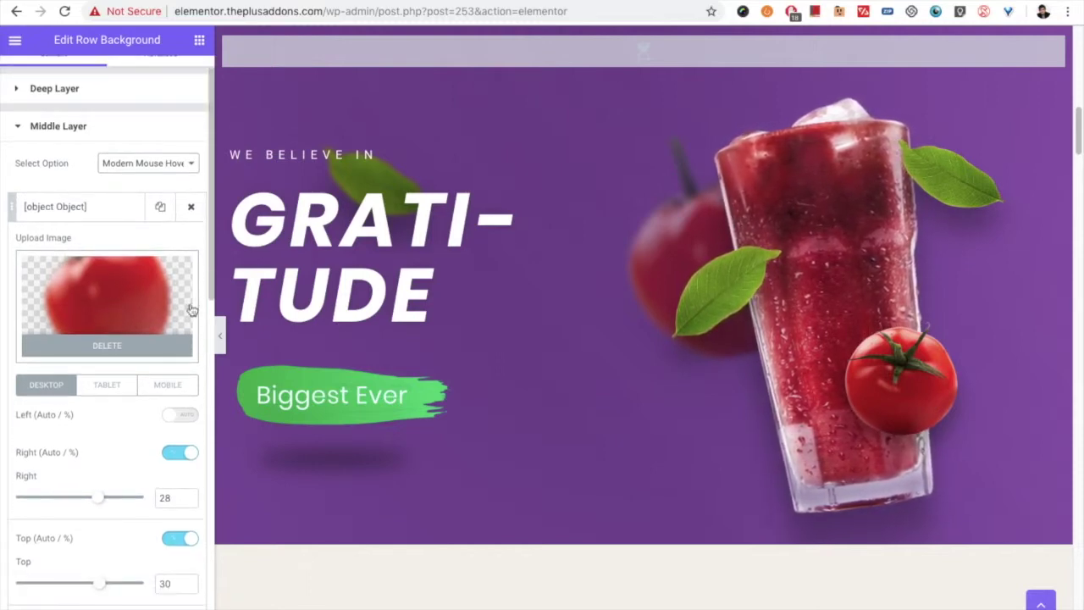
scroll(477, 315, up, 2)
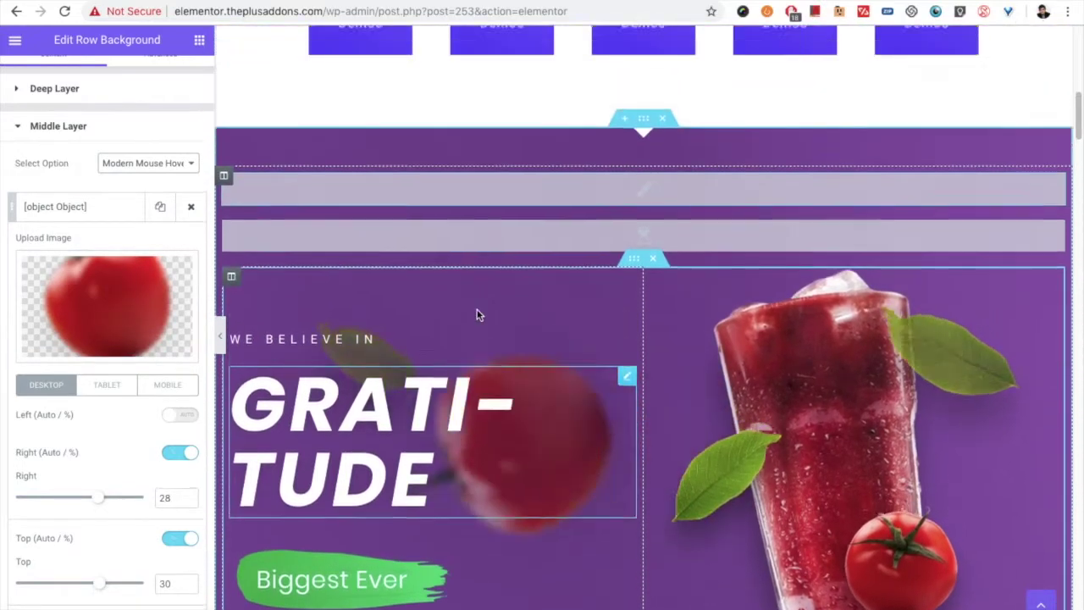
scroll(476, 315, up, 2)
scroll(477, 315, down, 4)
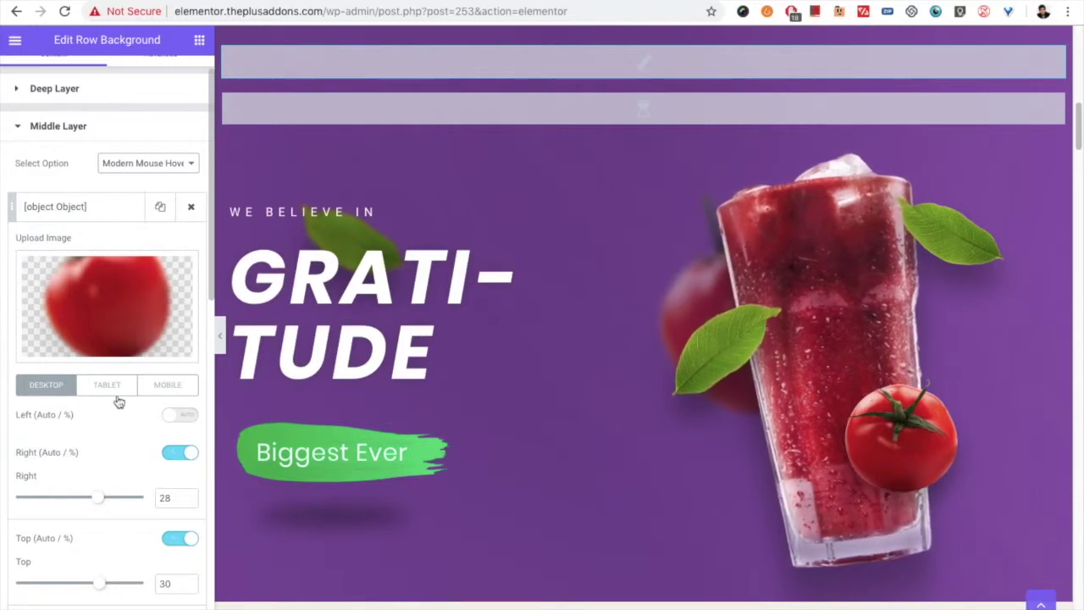
Review the tomato item's desktop position, width and opacity settings, highlighting its Right offset value.
scroll(105, 411, down, 2)
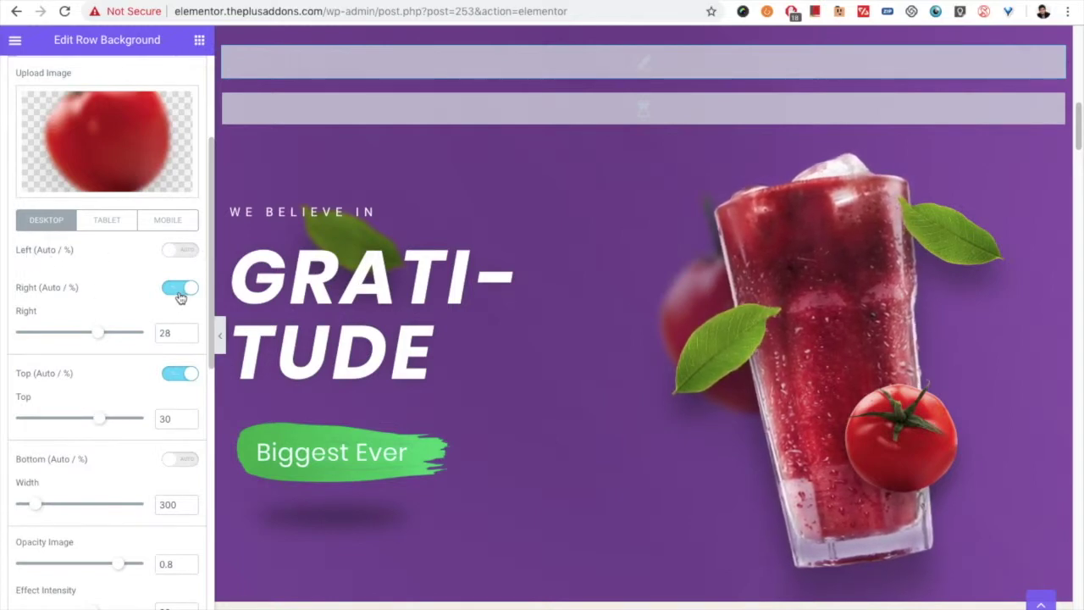
double_click(162, 332)
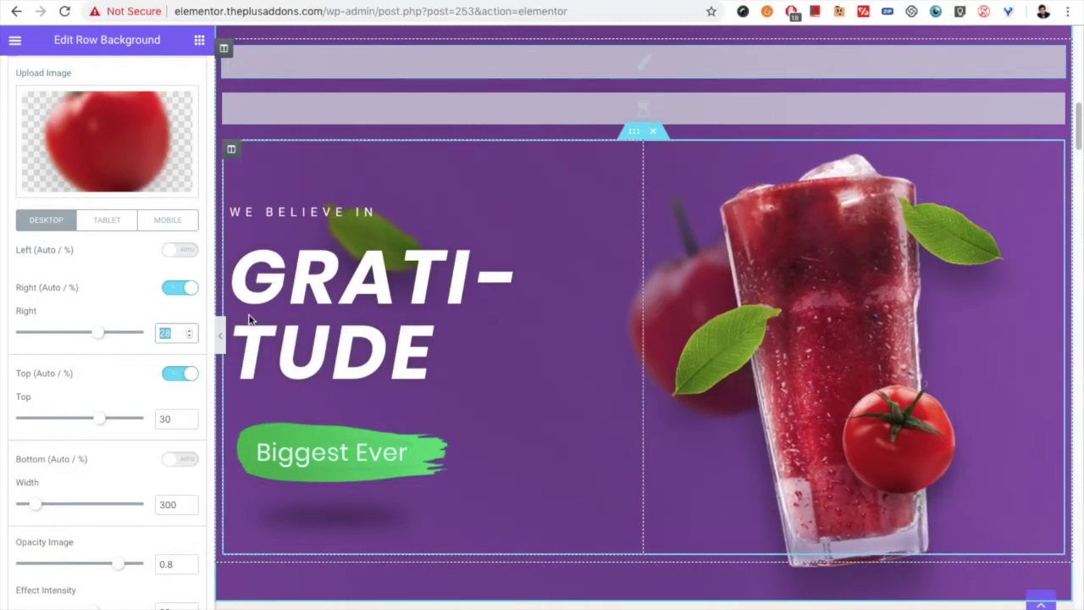
scroll(85, 356, down, 1)
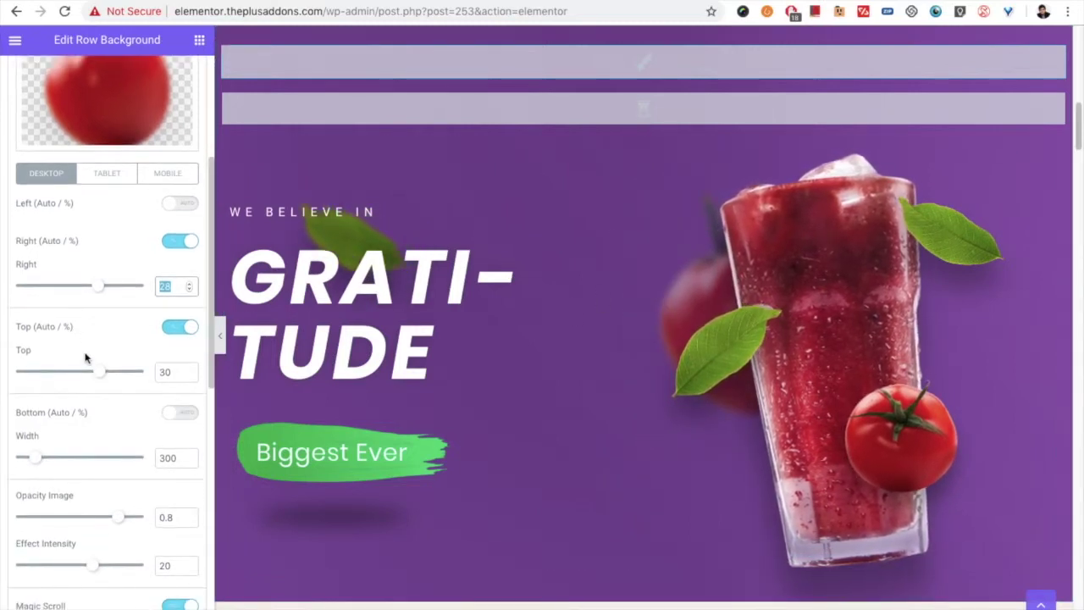
scroll(85, 357, up, 1)
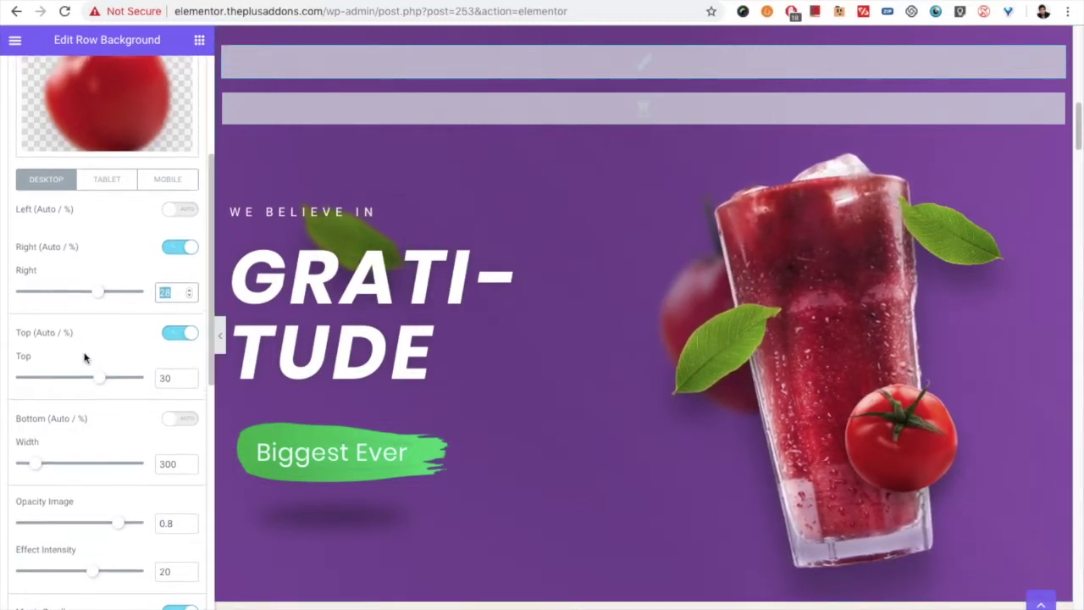
Switch Responsive Values on and off for the tomato item's tablet and mobile settings, and return to its desktop settings.
click(110, 186)
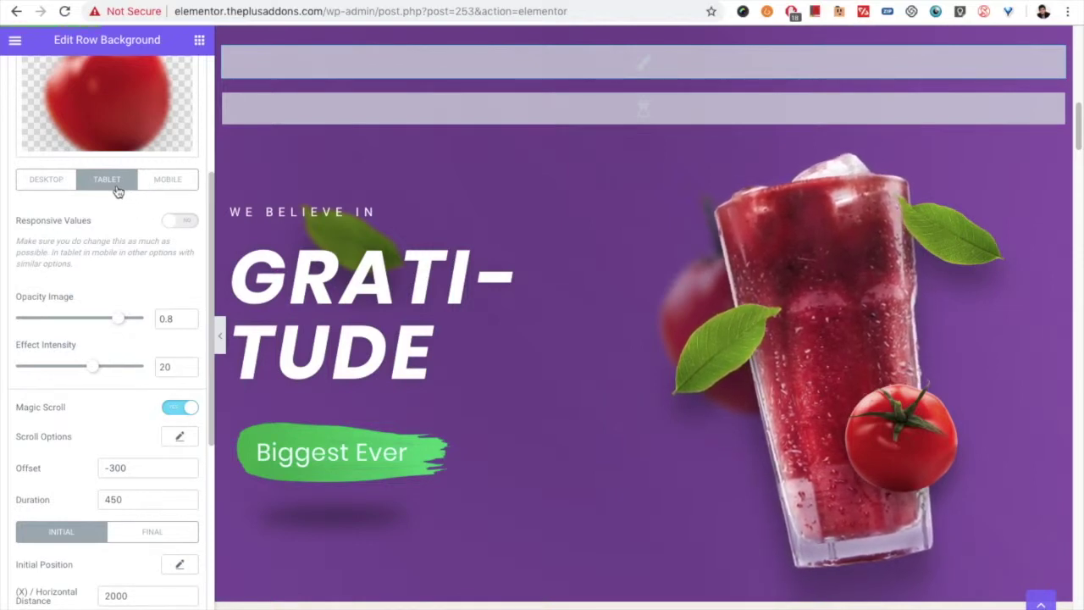
click(179, 226)
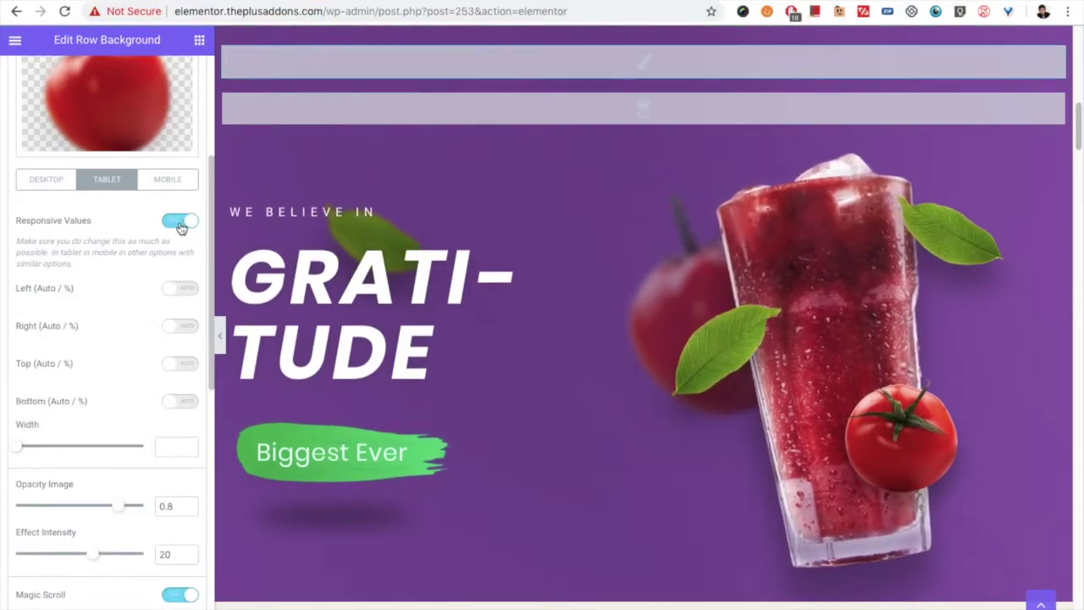
click(179, 221)
click(167, 179)
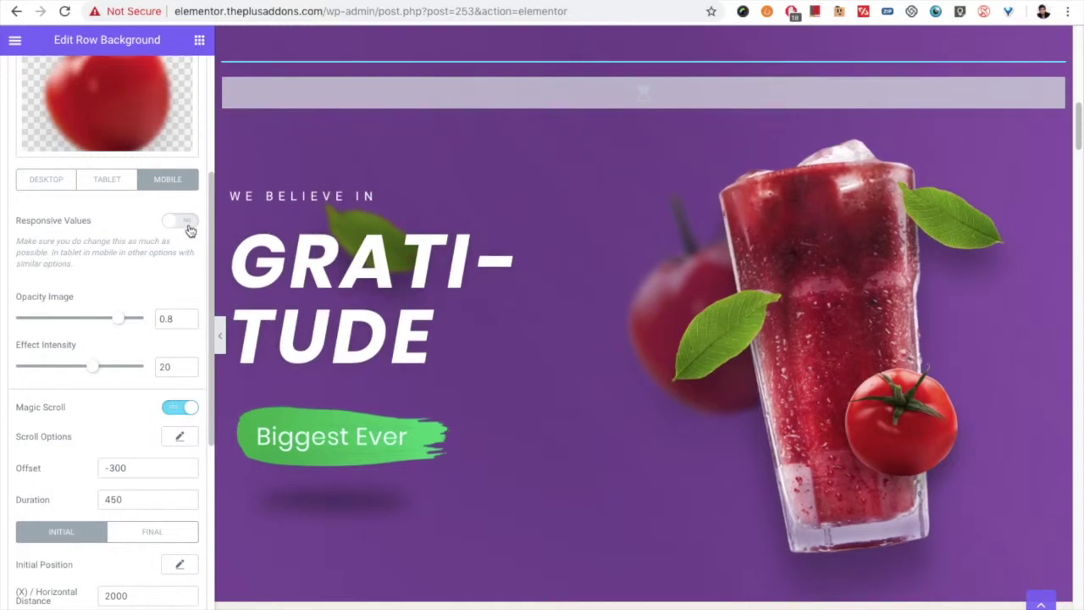
click(184, 224)
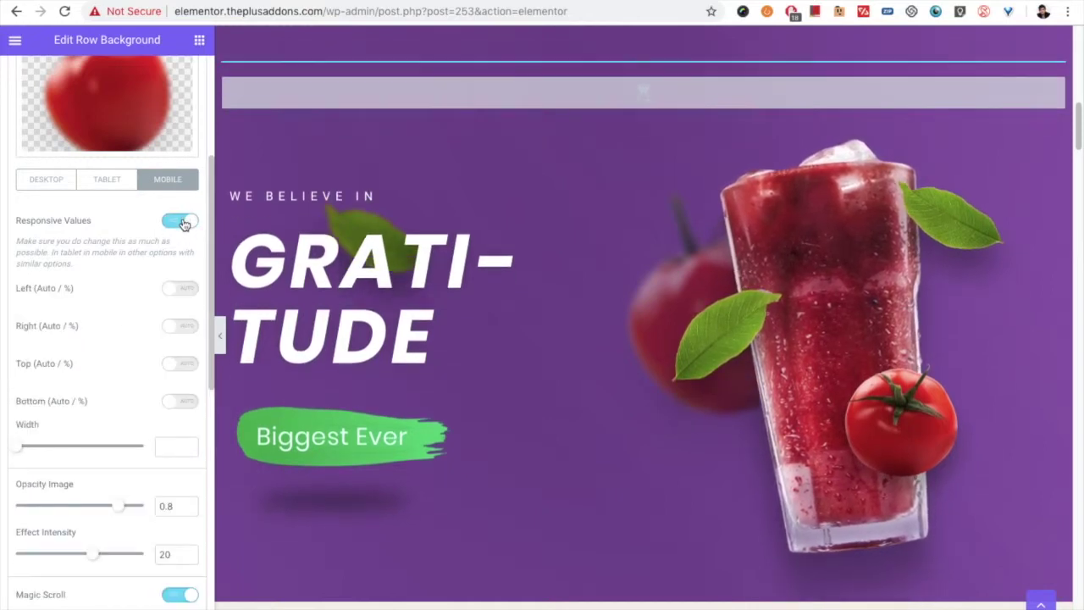
click(184, 223)
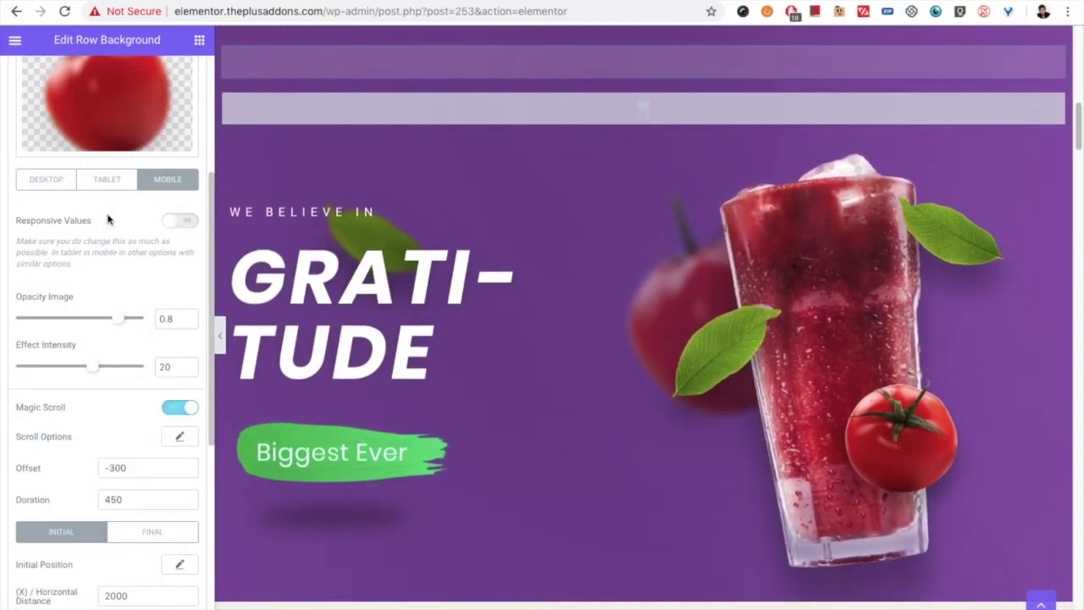
click(57, 184)
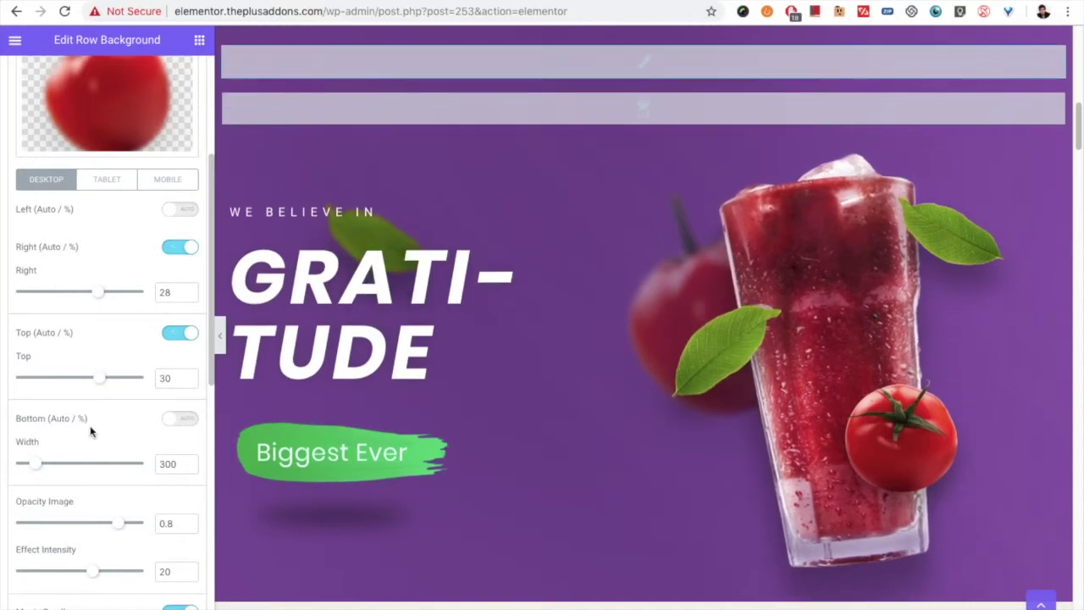
Try the tomato image at width 970 and opacity 0.3, and settle on width 288 and opacity 0.6.
scroll(85, 464, down, 1)
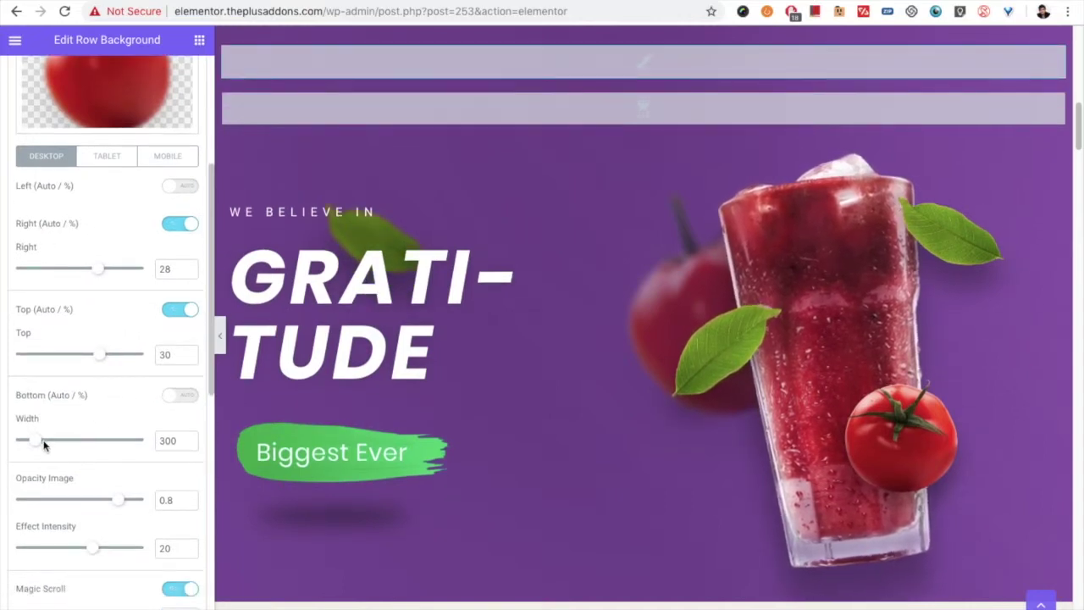
drag(38, 443, 82, 440)
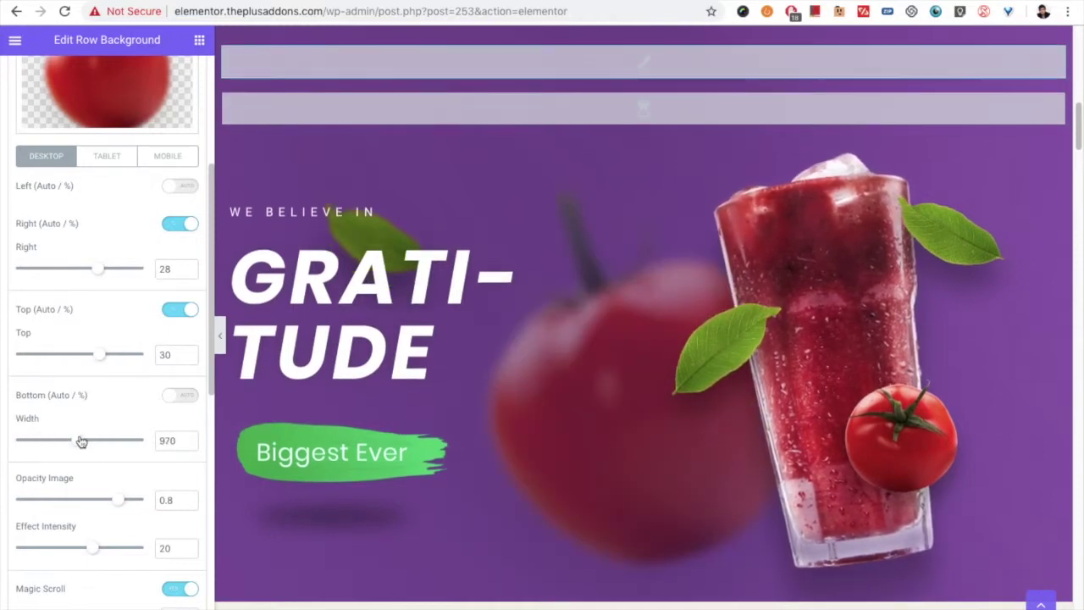
drag(81, 441, 32, 440)
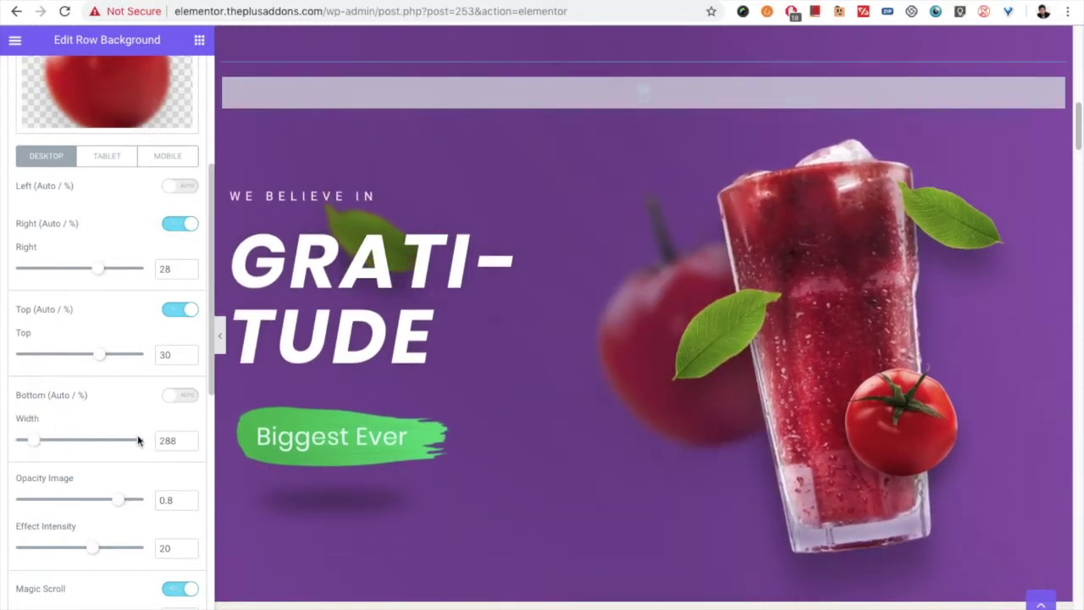
scroll(101, 433, down, 1)
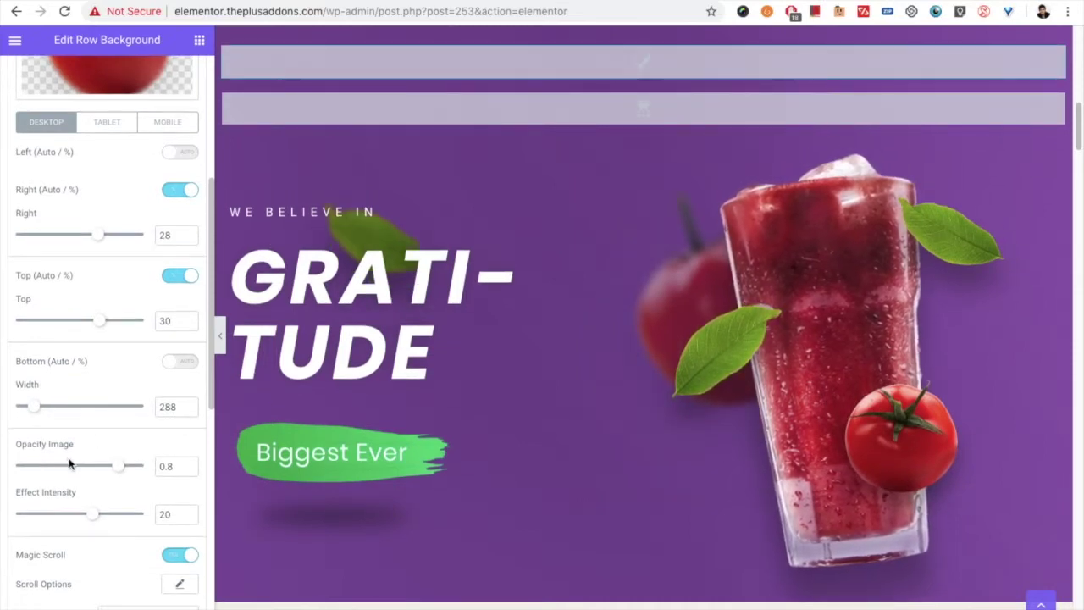
drag(64, 470, 59, 471)
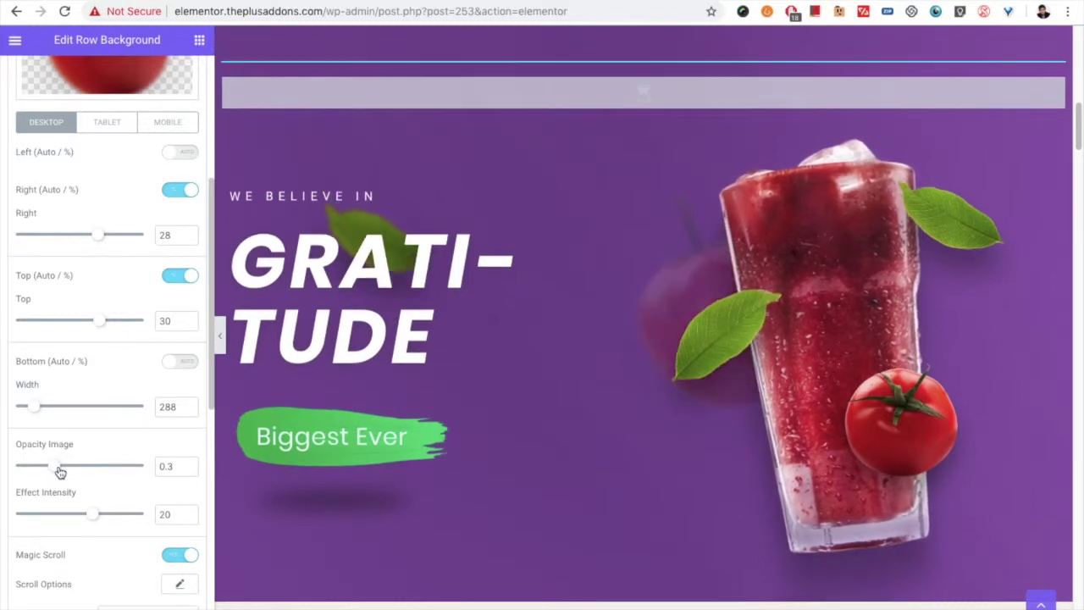
drag(70, 471, 93, 465)
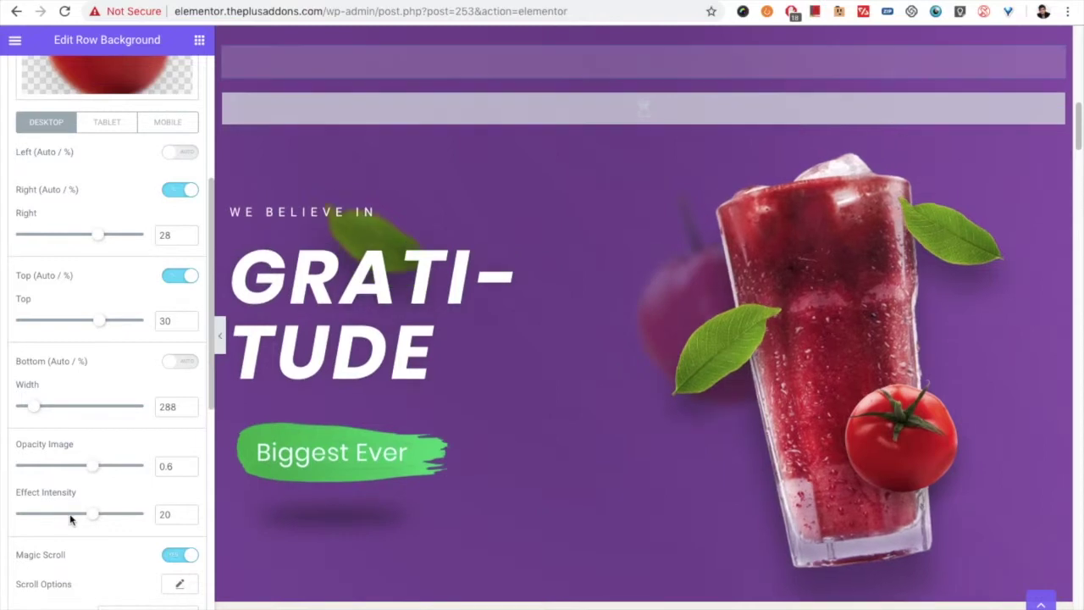
Review the tomato item's Effect Intensity and Magic Scroll settings, turn Magic Scroll off, and preview the section while scrolling.
scroll(38, 461, down, 1)
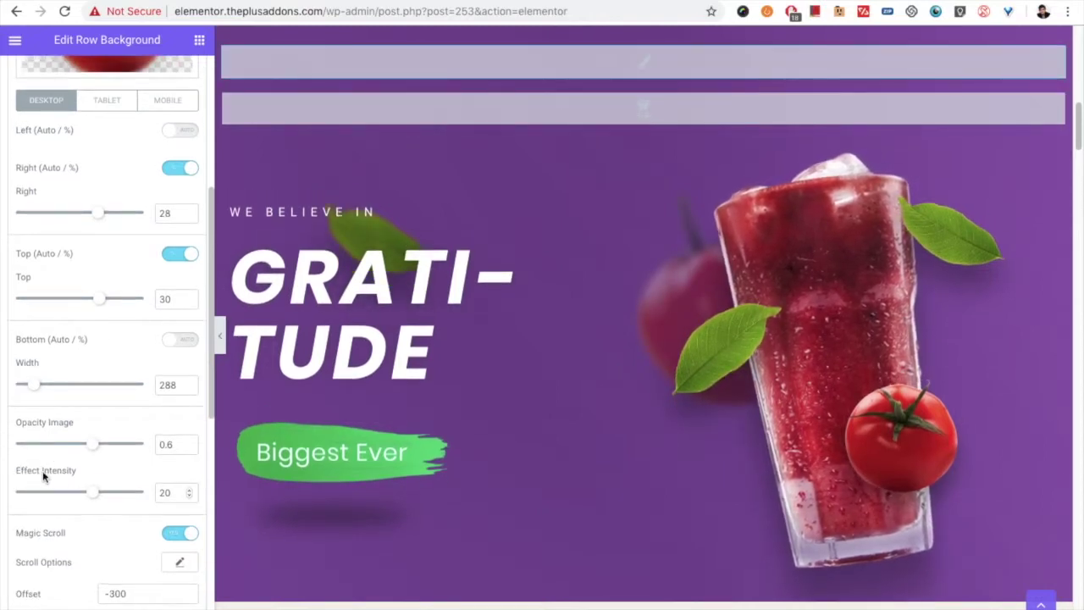
scroll(47, 476, down, 1)
scroll(51, 520, down, 3)
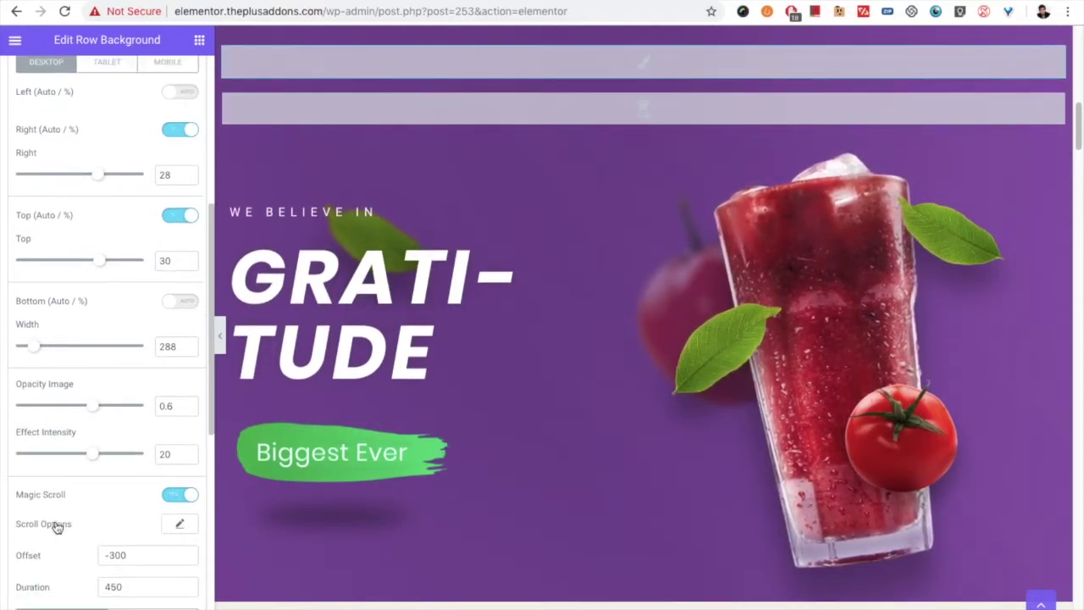
scroll(57, 512, down, 1)
scroll(58, 501, up, 10)
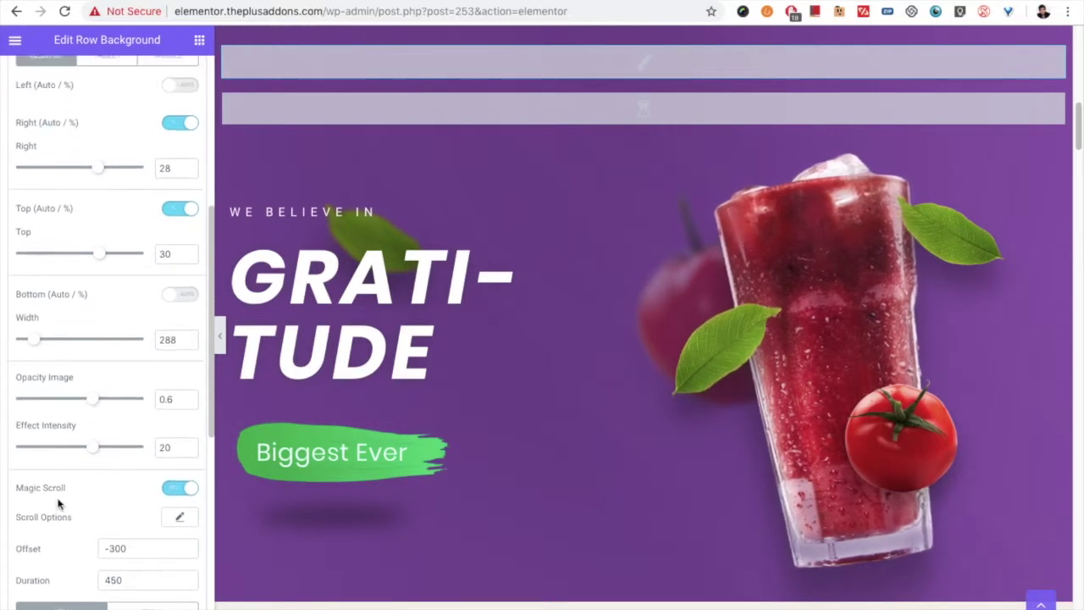
scroll(53, 457, down, 15)
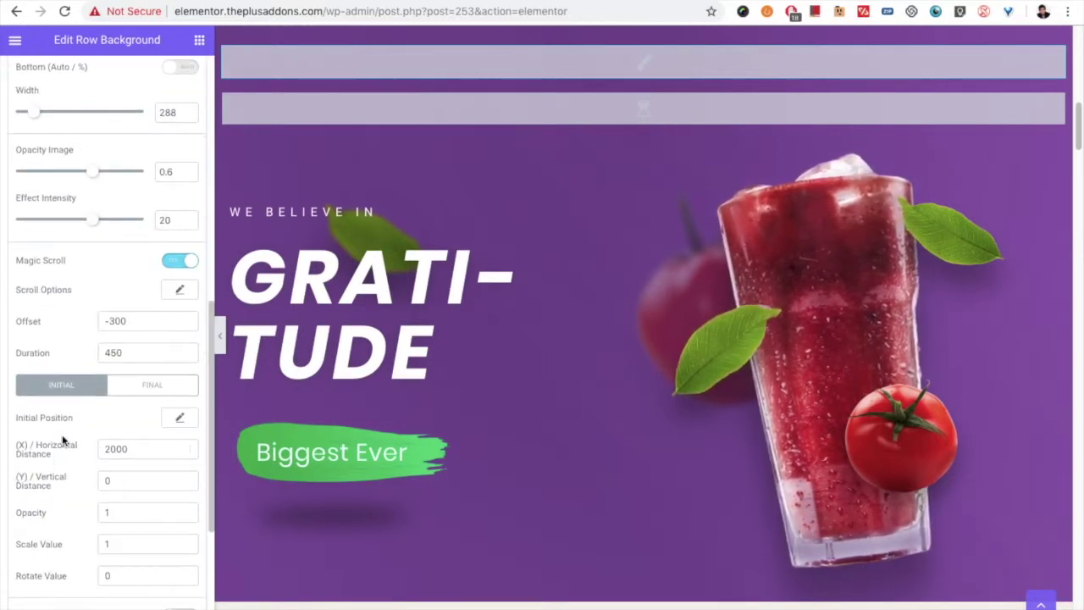
click(175, 264)
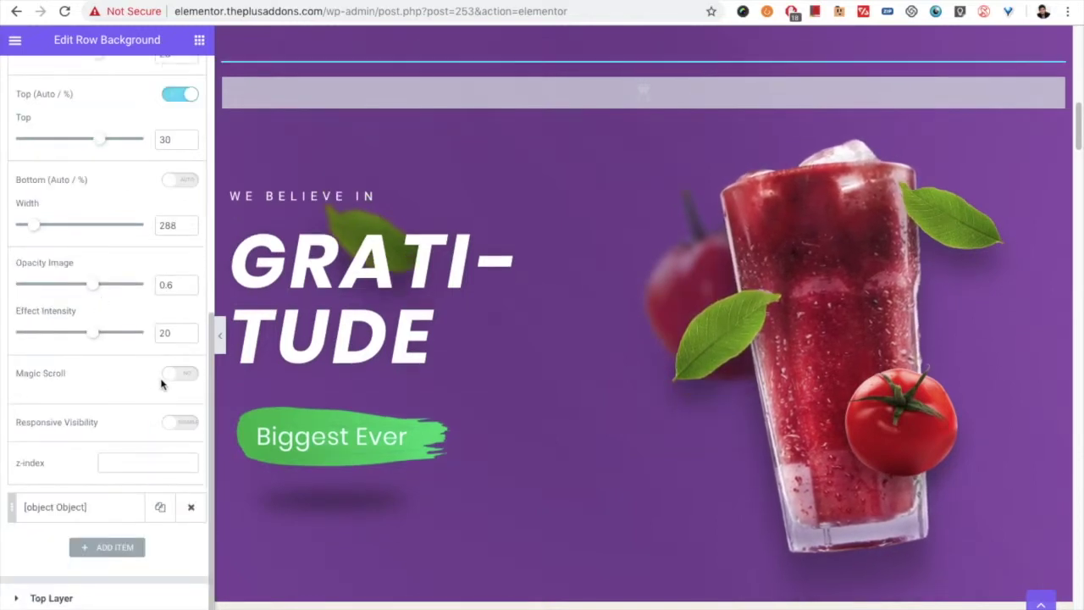
scroll(494, 366, up, 3)
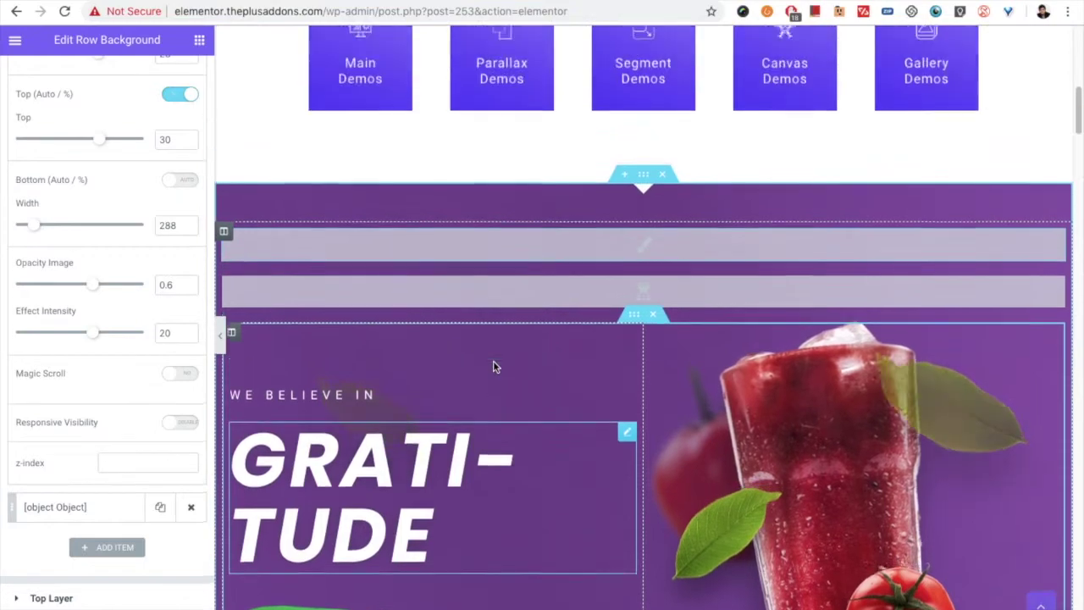
Turn Magic Scroll on for the tomato item and review its Offset, Duration, and Initial and Final horizontal distance values.
scroll(493, 362, down, 2)
scroll(492, 363, down, 3)
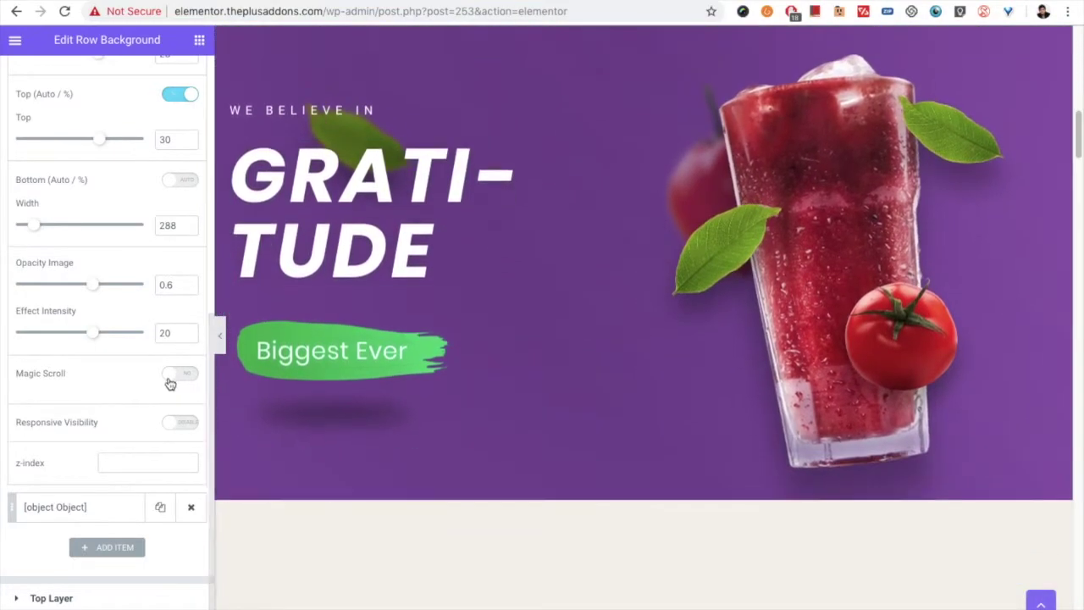
click(172, 374)
scroll(172, 383, down, 2)
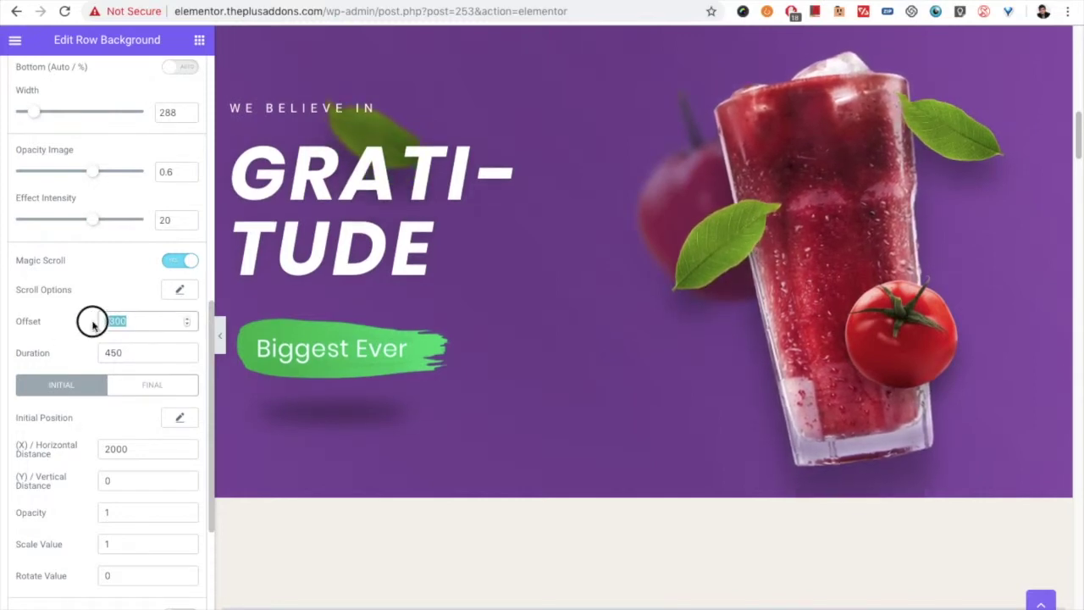
drag(152, 357, 94, 353)
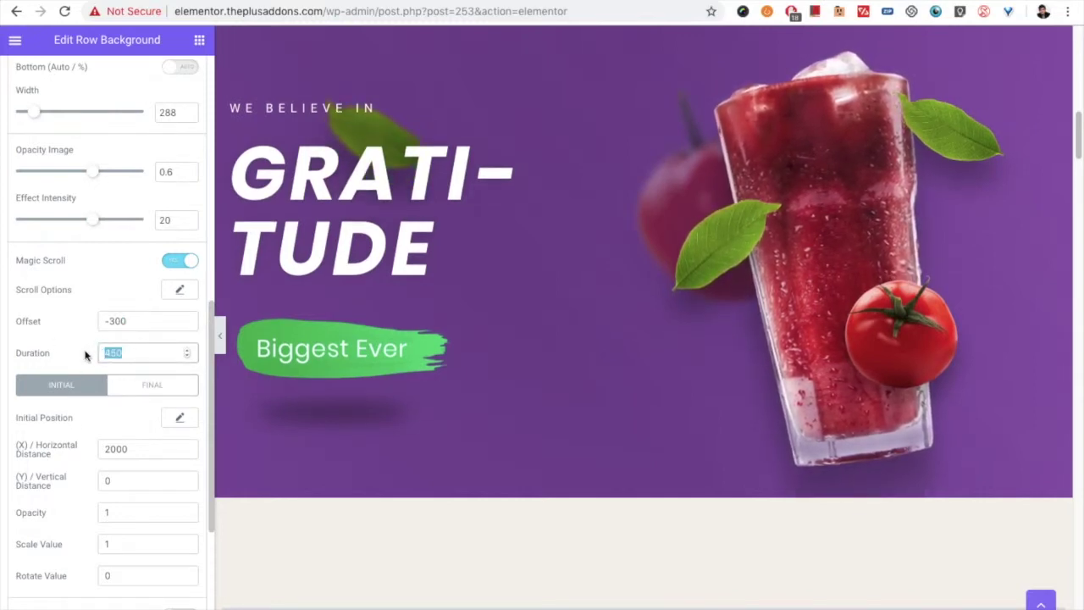
scroll(77, 413, down, 1)
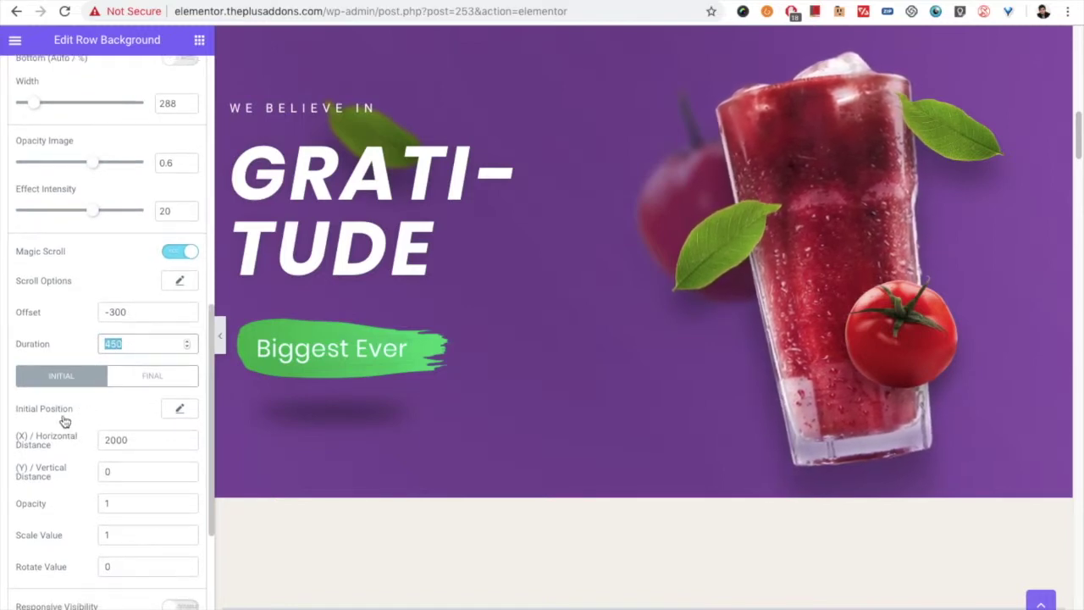
drag(127, 446, 89, 446)
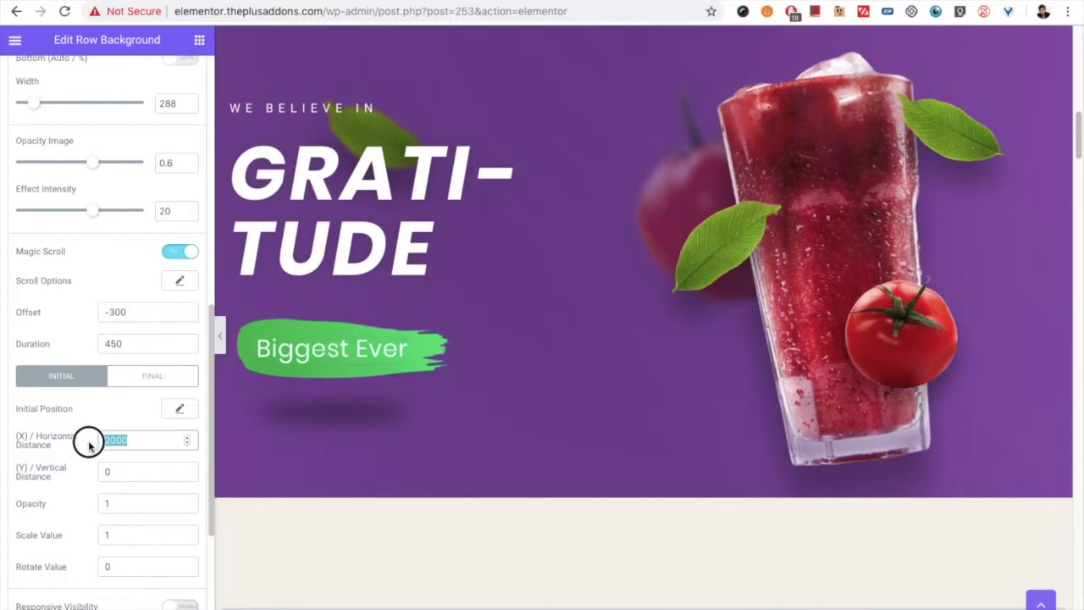
click(154, 379)
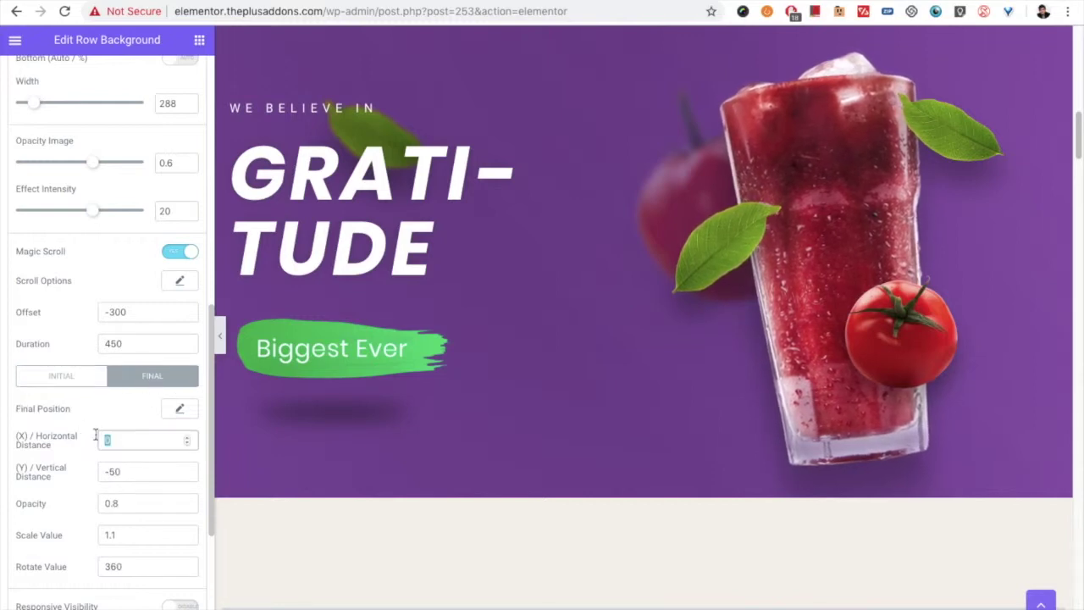
Return to the Initial Magic Scroll settings and preview the tomato's scroll animation across the Gratitude section.
click(101, 376)
scroll(588, 356, up, 3)
scroll(588, 354, up, 5)
scroll(589, 354, down, 2)
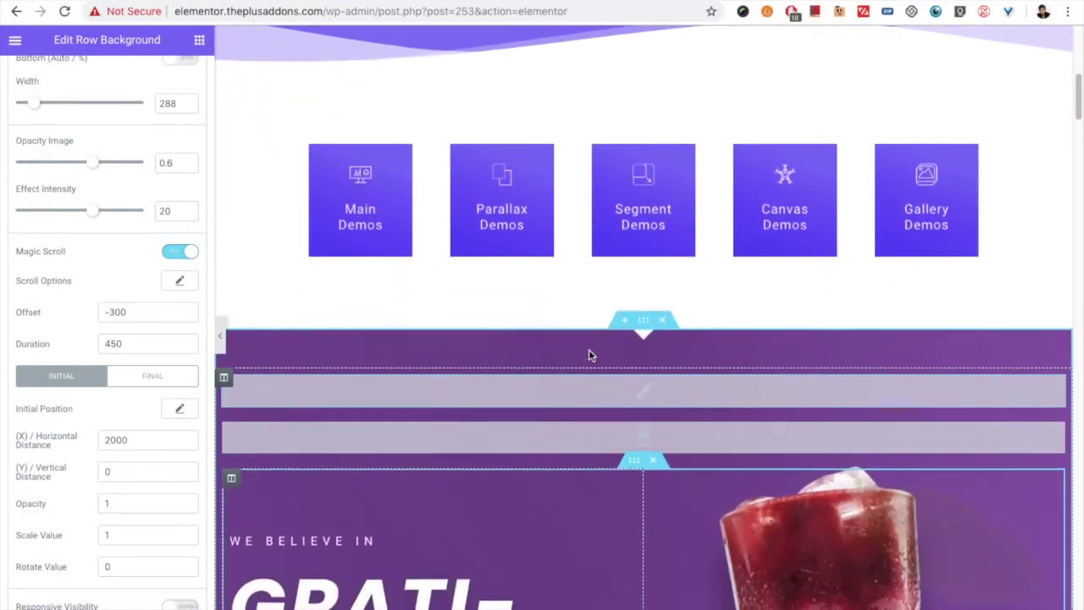
scroll(589, 350, down, 4)
scroll(588, 355, down, 3)
scroll(588, 356, up, 4)
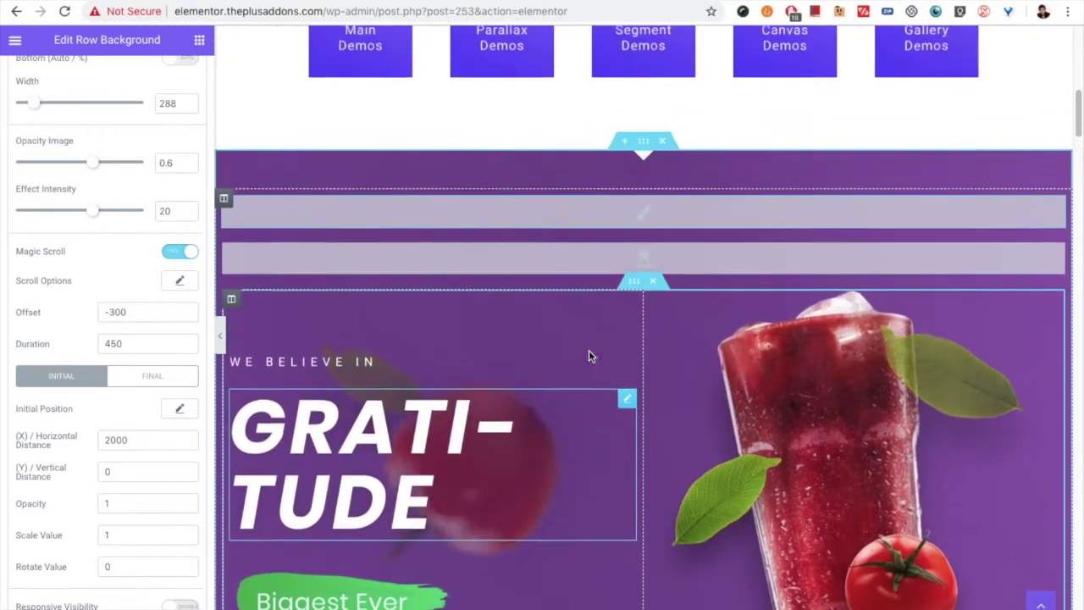
scroll(589, 354, up, 3)
scroll(588, 354, down, 3)
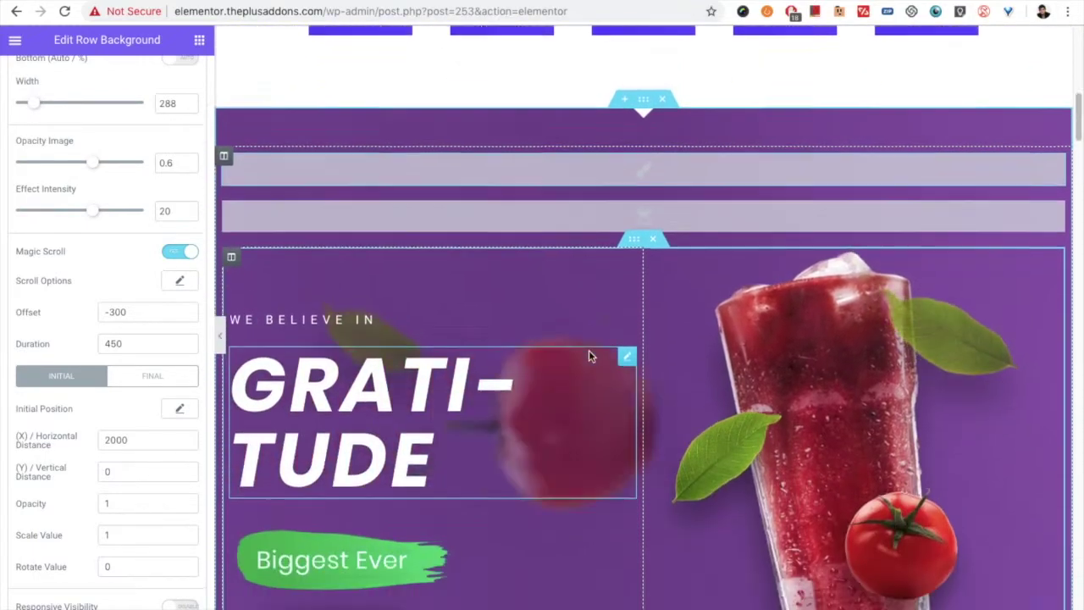
scroll(589, 354, down, 4)
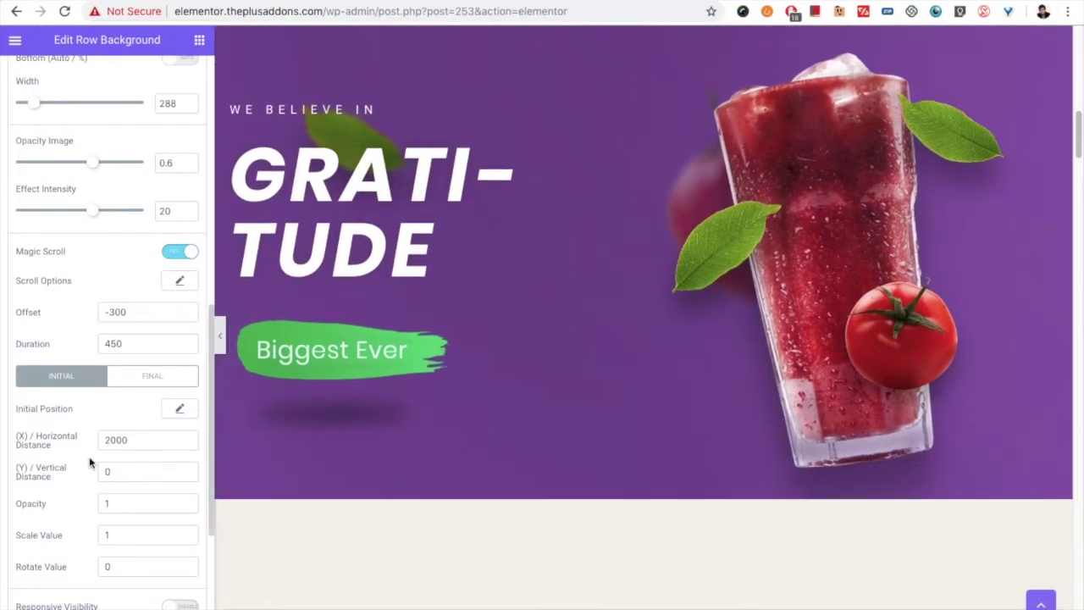
Set the tomato's Final Scale Value to 1.5 in Magic Scroll and preview the animation while scrolling the page.
scroll(77, 505, down, 1)
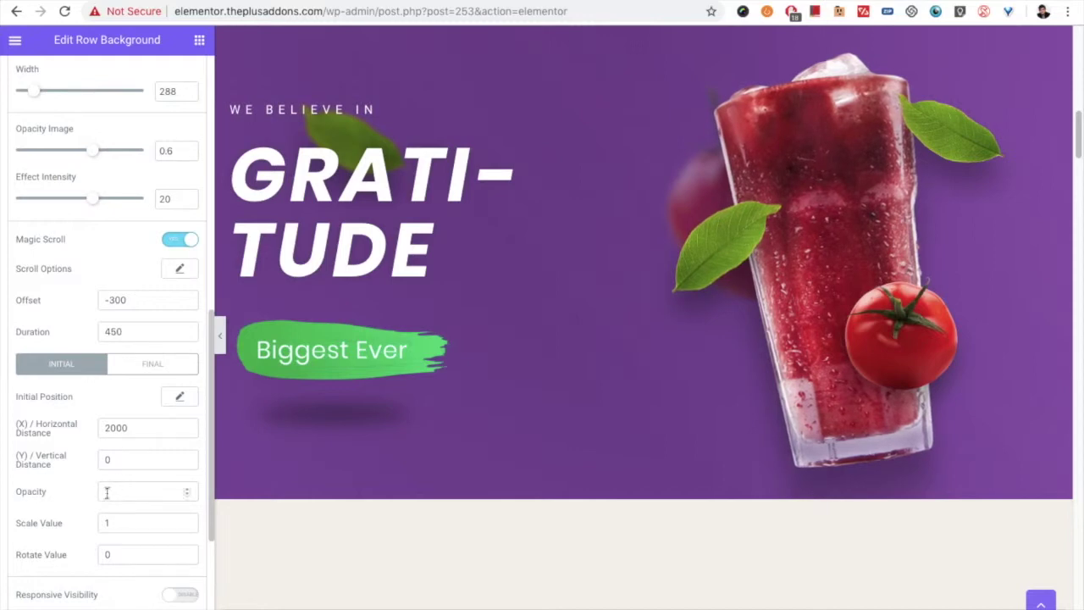
click(151, 366)
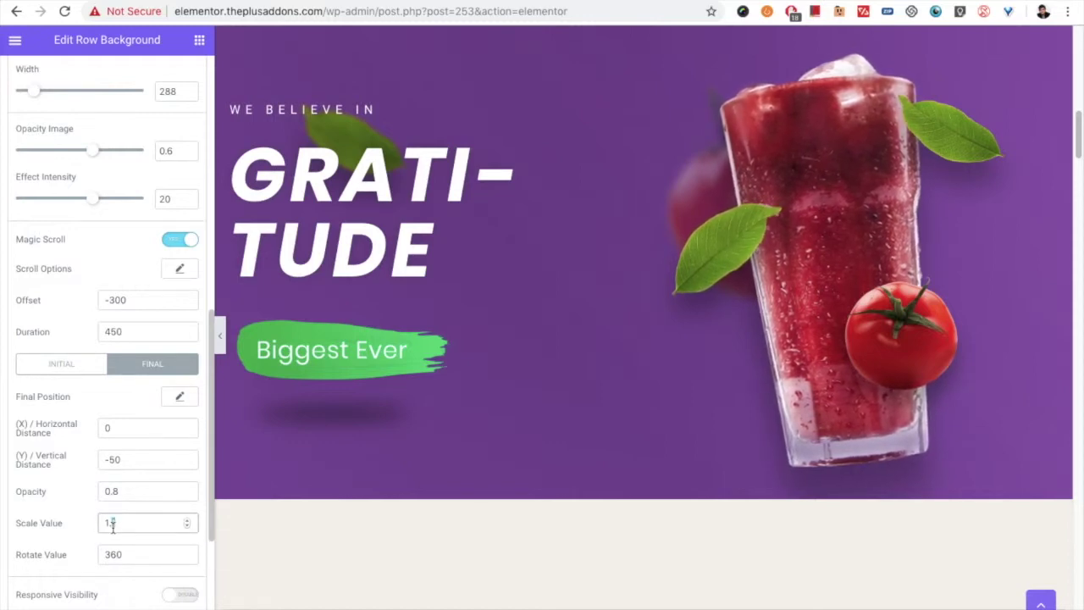
scroll(387, 342, up, 3)
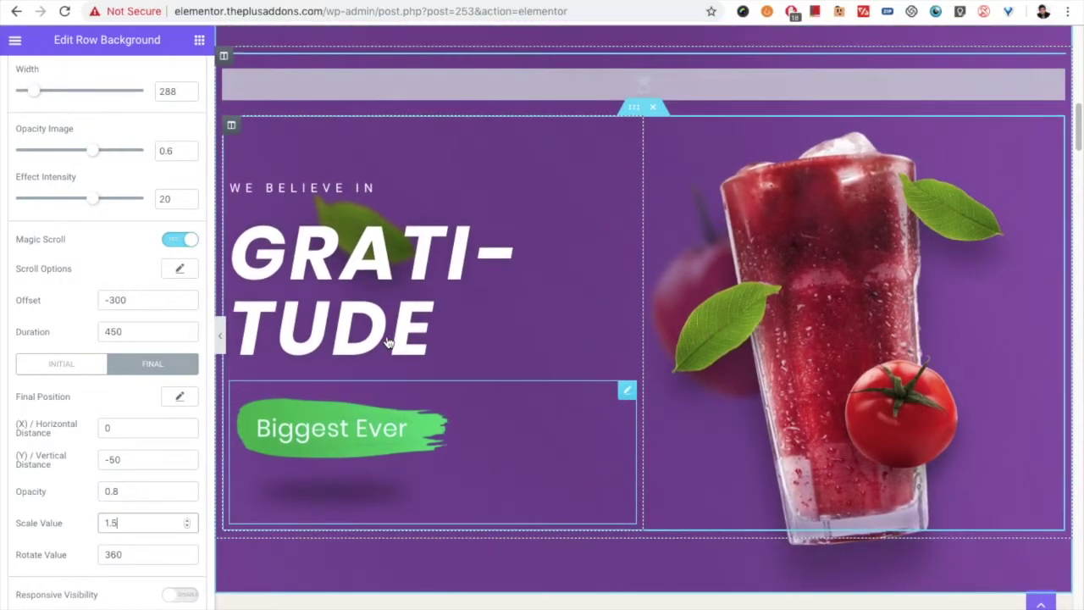
scroll(386, 335, down, 4)
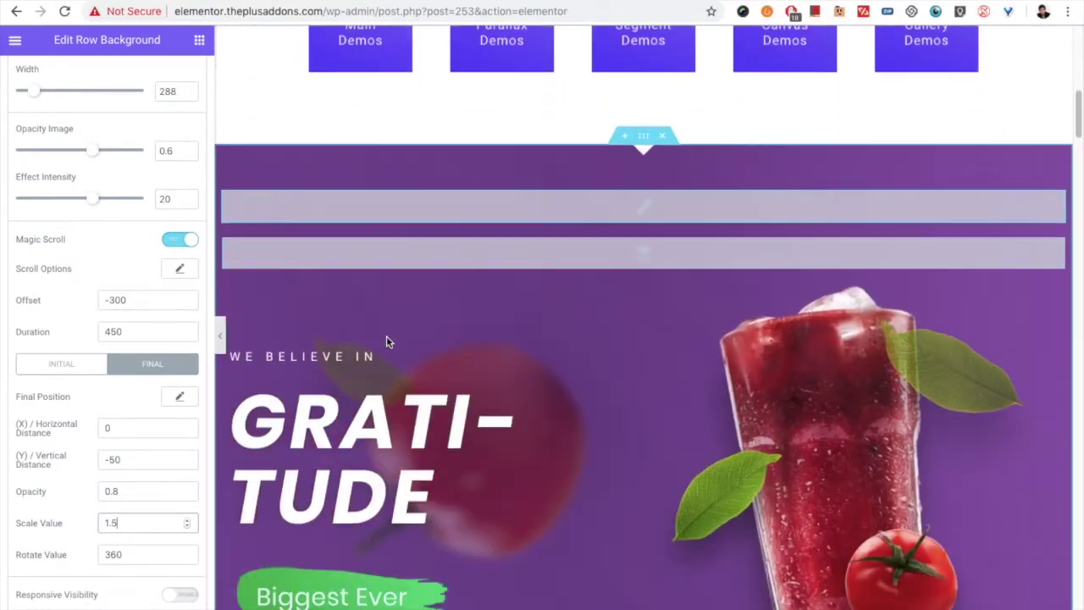
scroll(386, 335, up, 3)
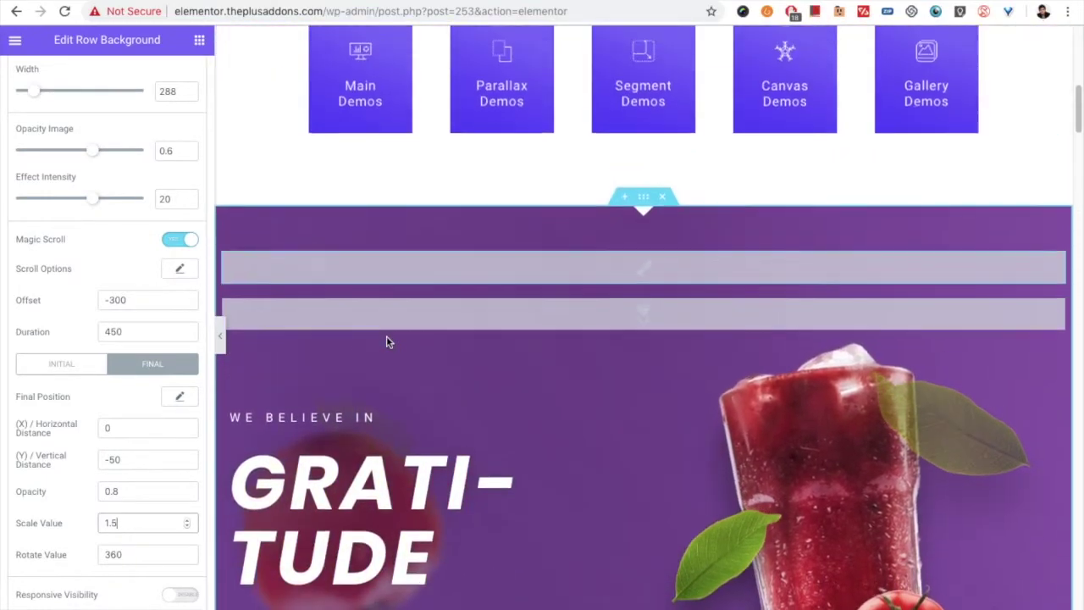
scroll(386, 335, down, 3)
scroll(381, 343, down, 3)
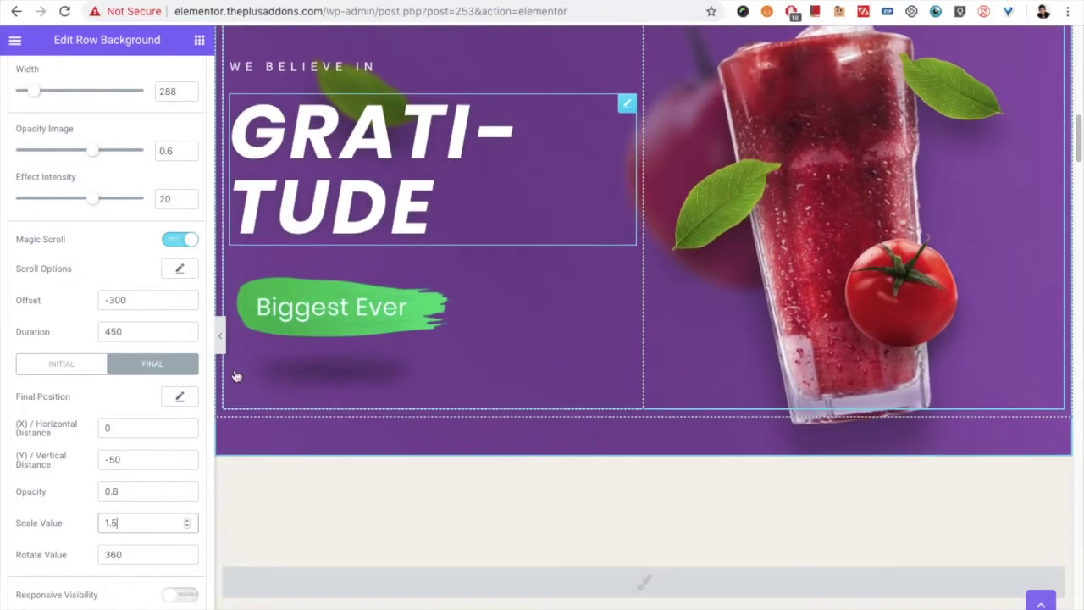
Turn Magic Scroll off and Responsive Visibility on for the tomato item.
click(172, 247)
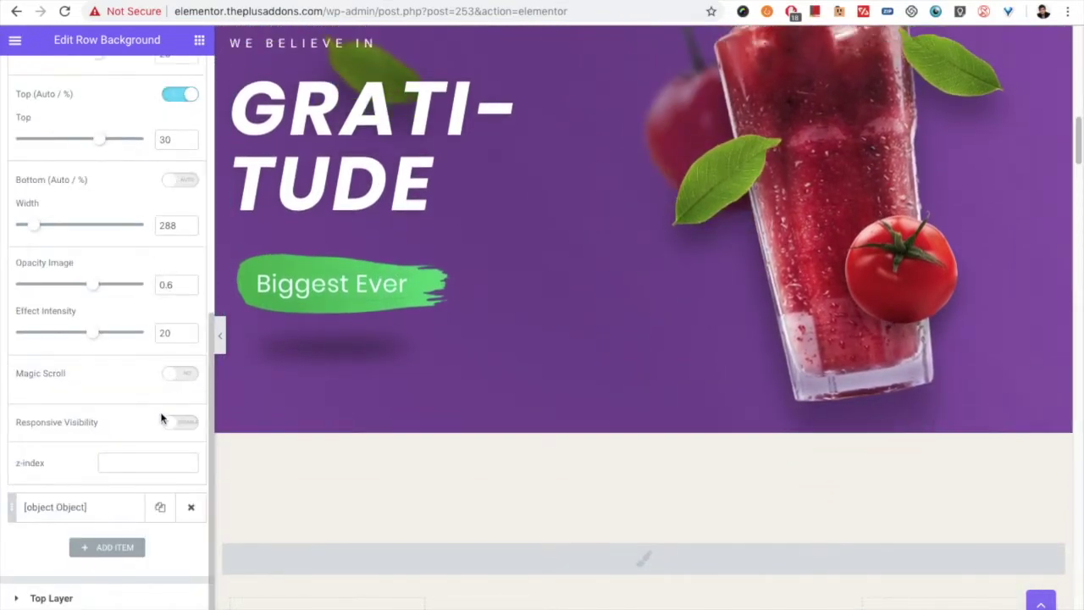
click(179, 425)
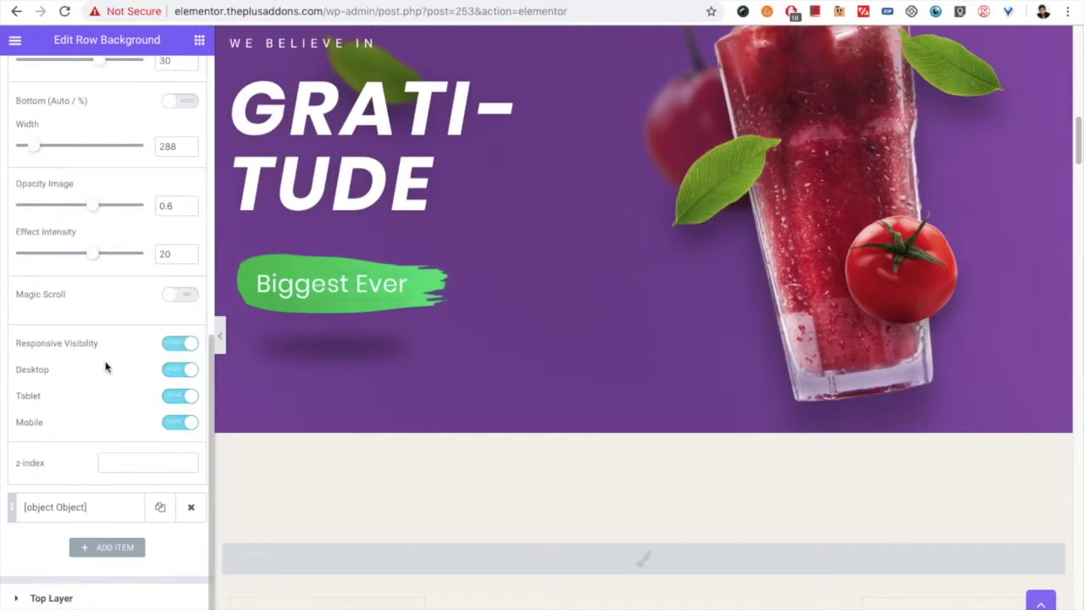
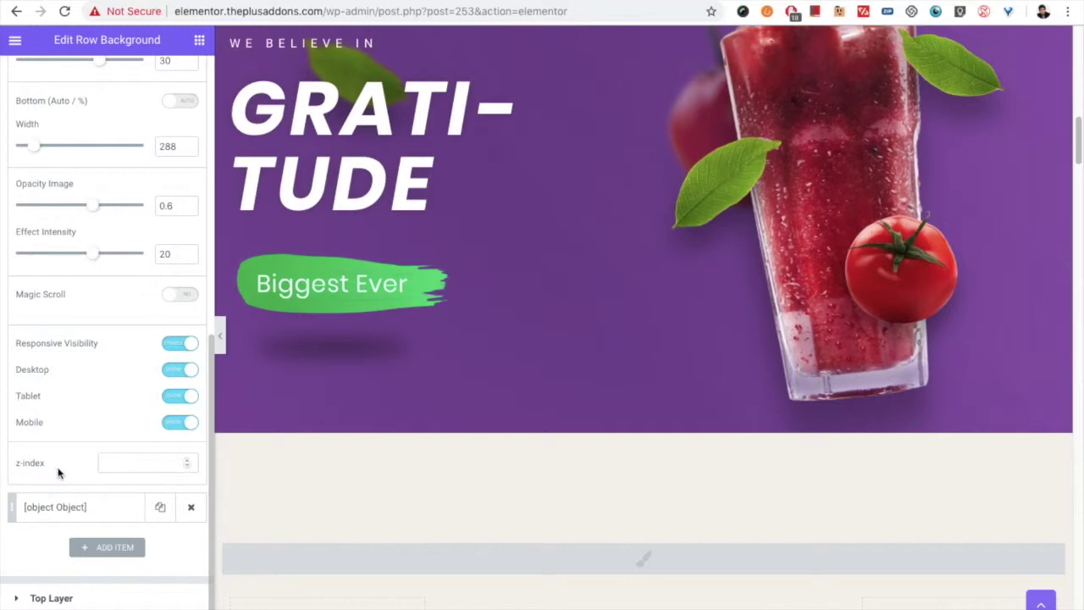
Try z-index 10 and 999 on the tomato item and check how it stacks against the glass.
scroll(580, 397, up, 2)
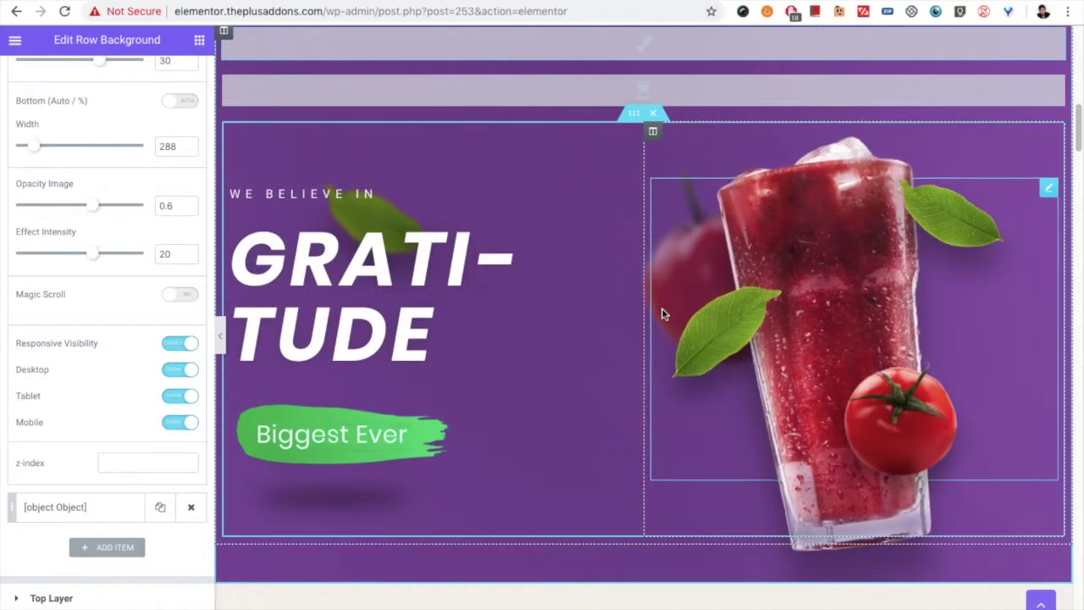
click(149, 459)
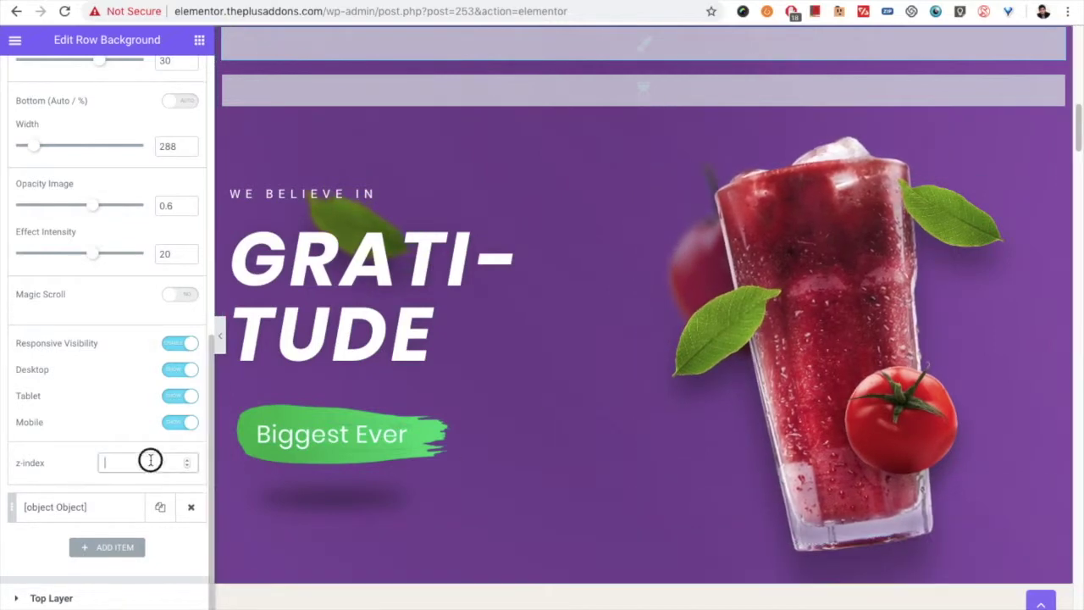
text(10)
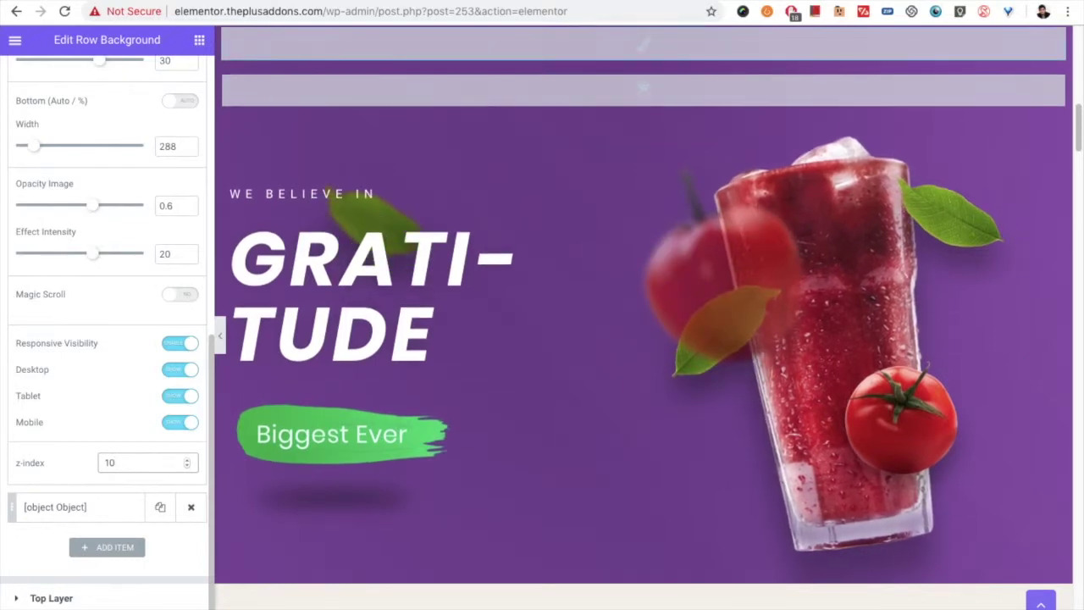
drag(140, 463, 82, 461)
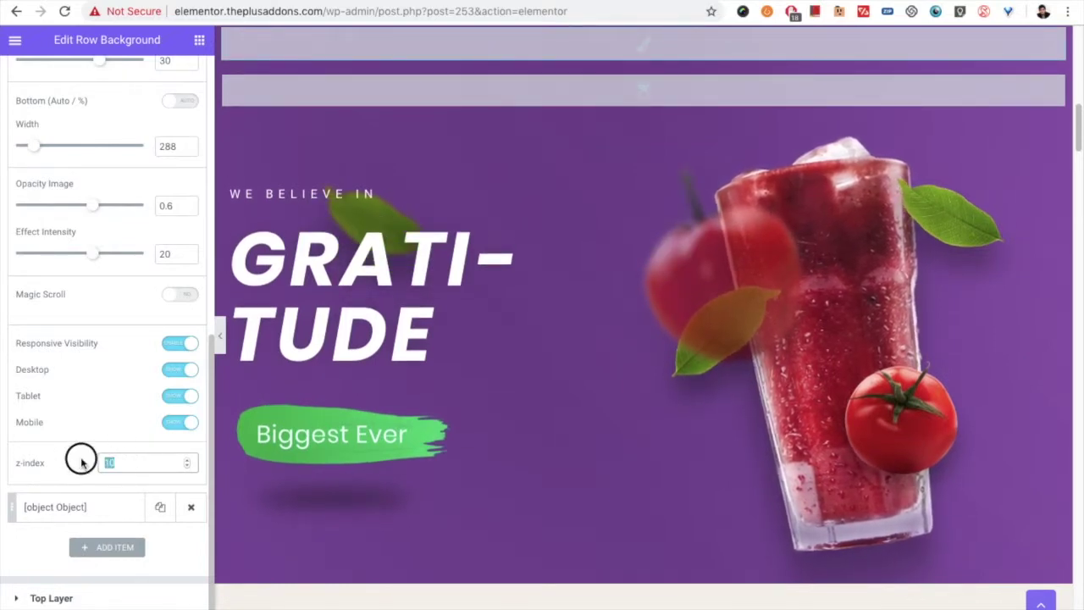
text(999)
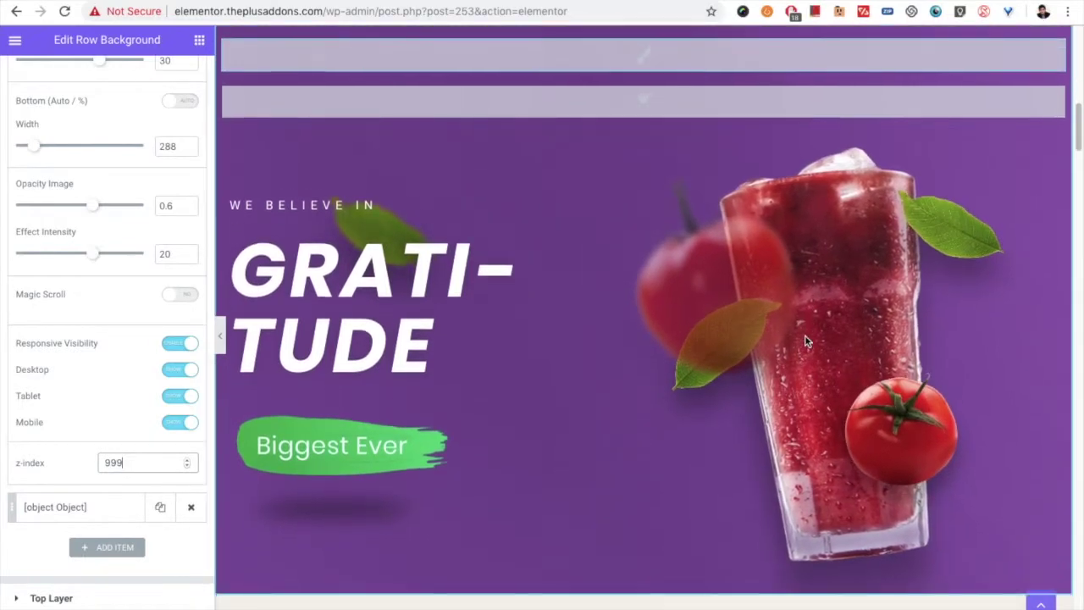
scroll(806, 341, down, 2)
scroll(724, 305, up, 1)
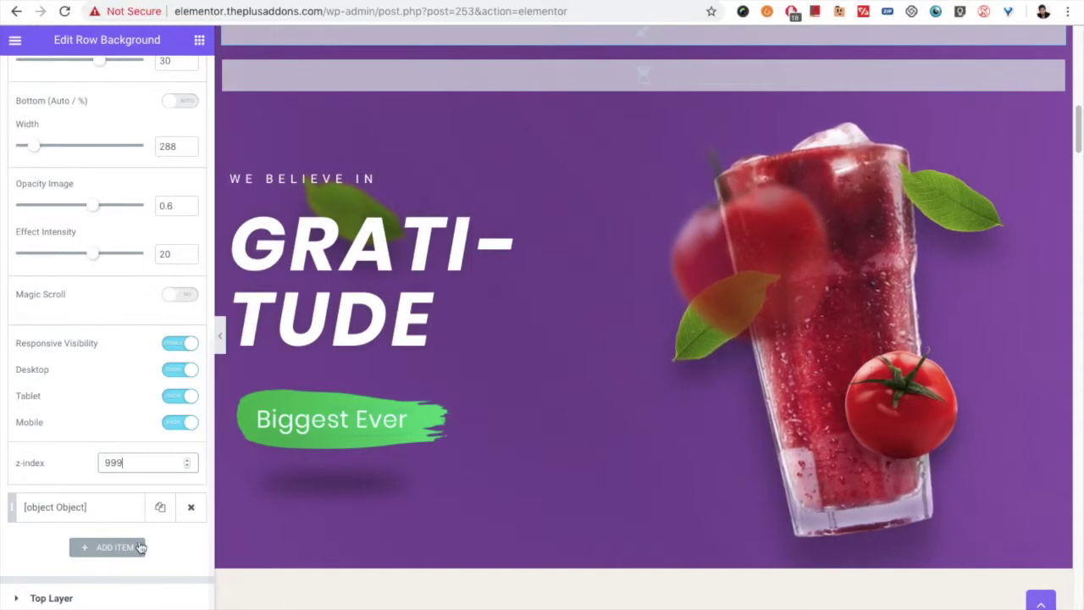
Clear the tomato's z-index to compare its stacking, and enter 999 again.
click(130, 465)
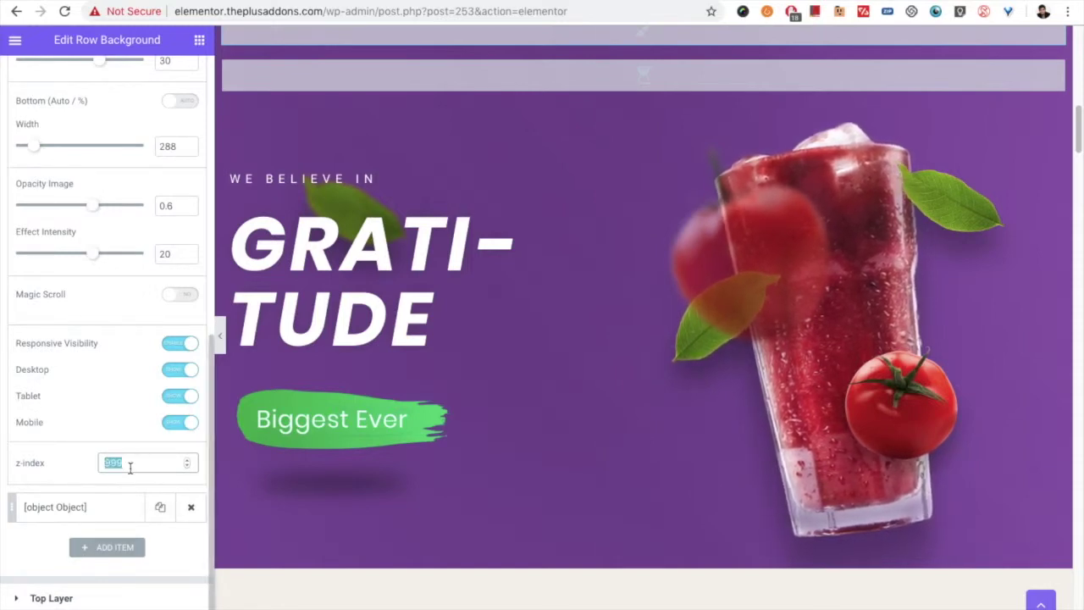
key(BackSpace)
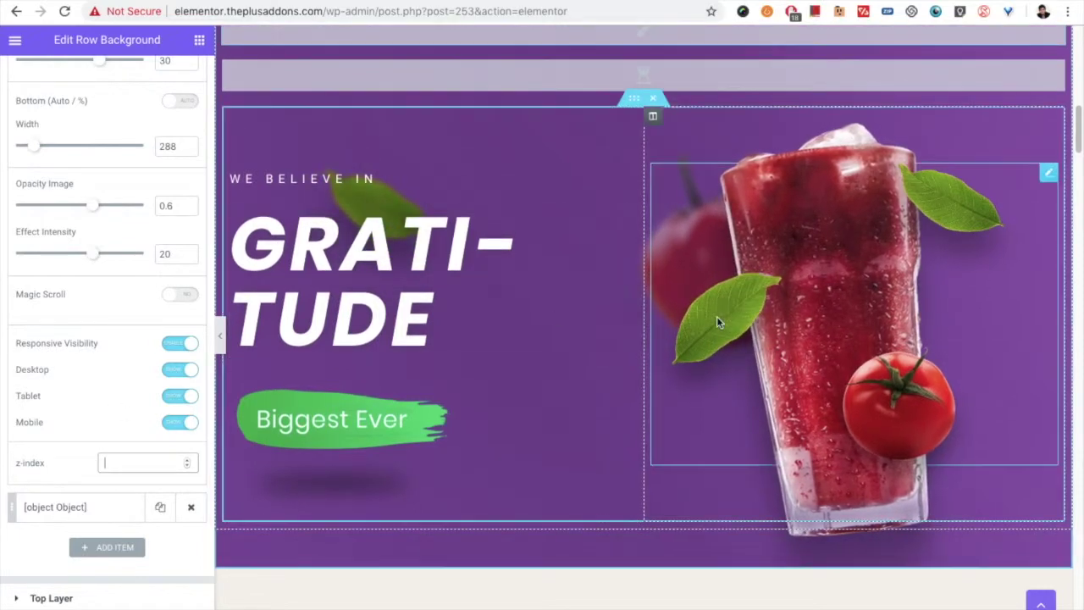
text(999)
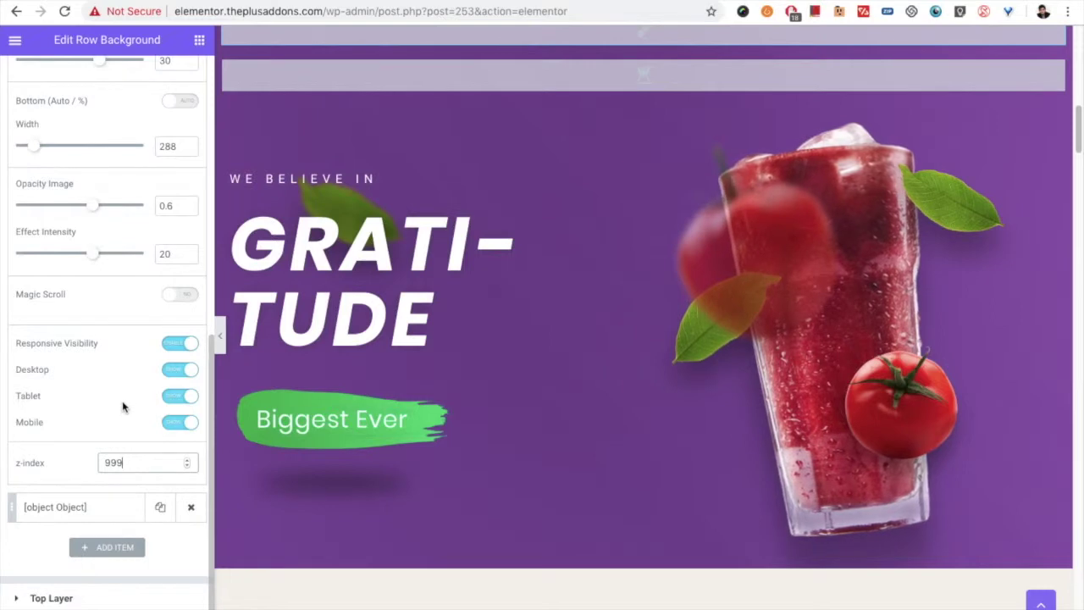
Set the tomato's image opacity to 1 and clear its z-index value.
scroll(123, 408, up, 5)
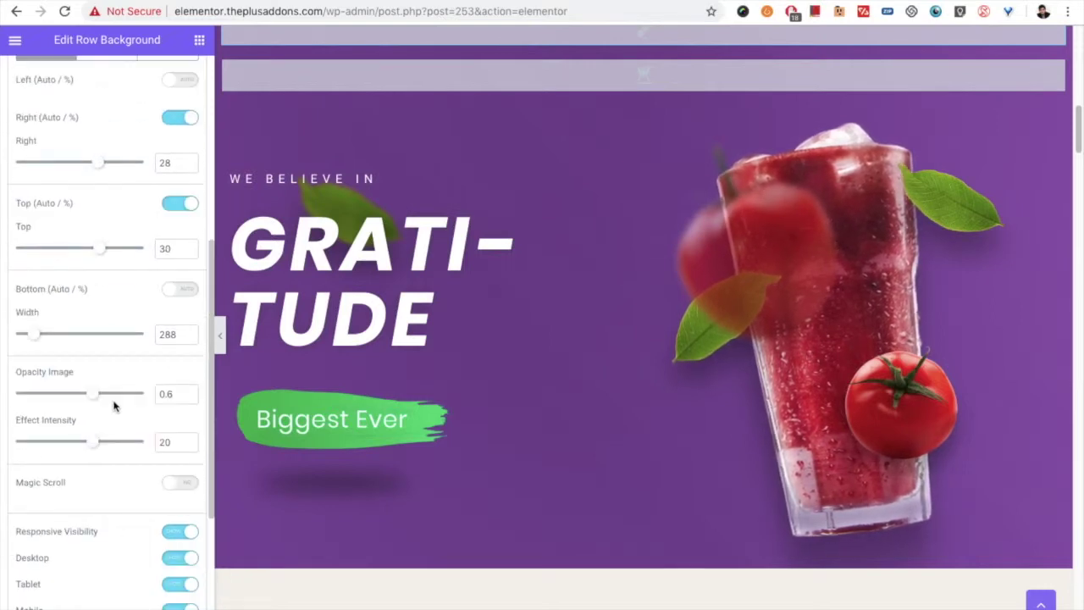
drag(104, 393, 160, 389)
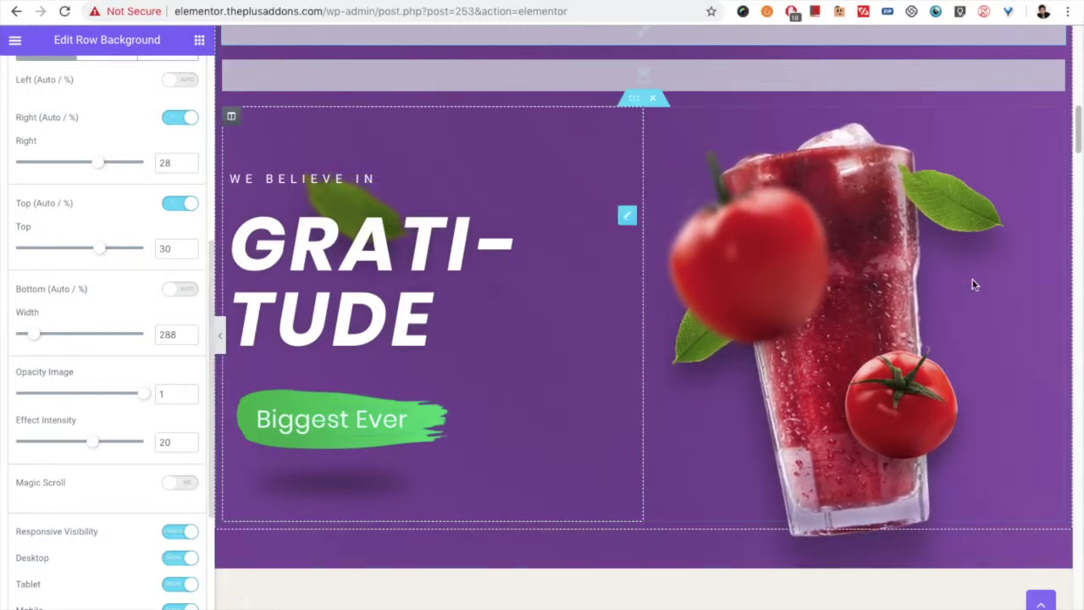
scroll(183, 476, down, 4)
double_click(132, 474)
key(BackSpace)
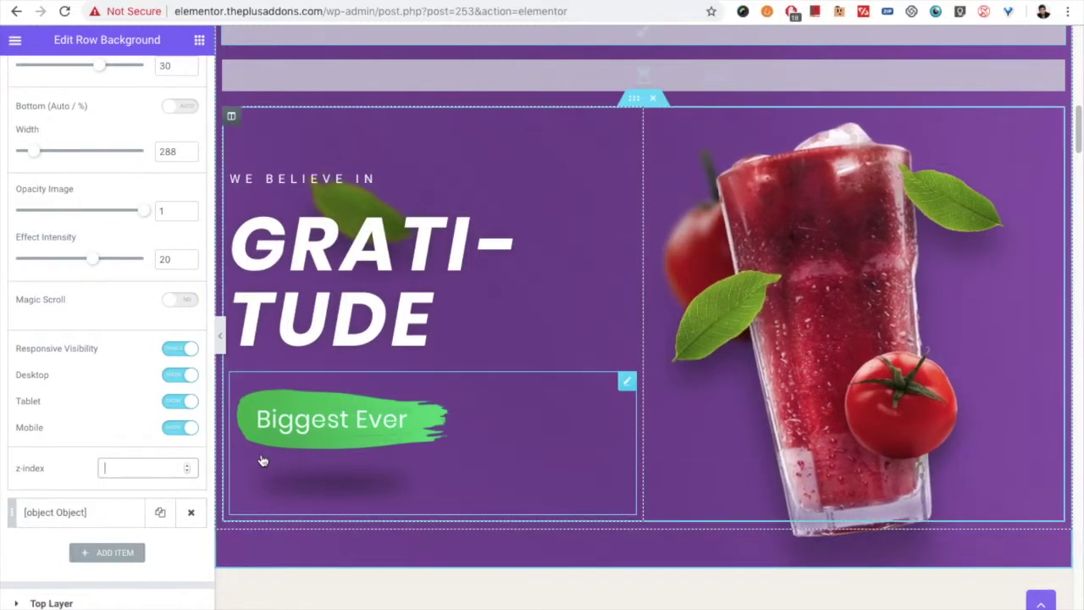
Look at the leaf item's settings, collapse them, and change the Middle Layer option to Auto Moving Layer.
click(88, 510)
scroll(116, 377, up, 8)
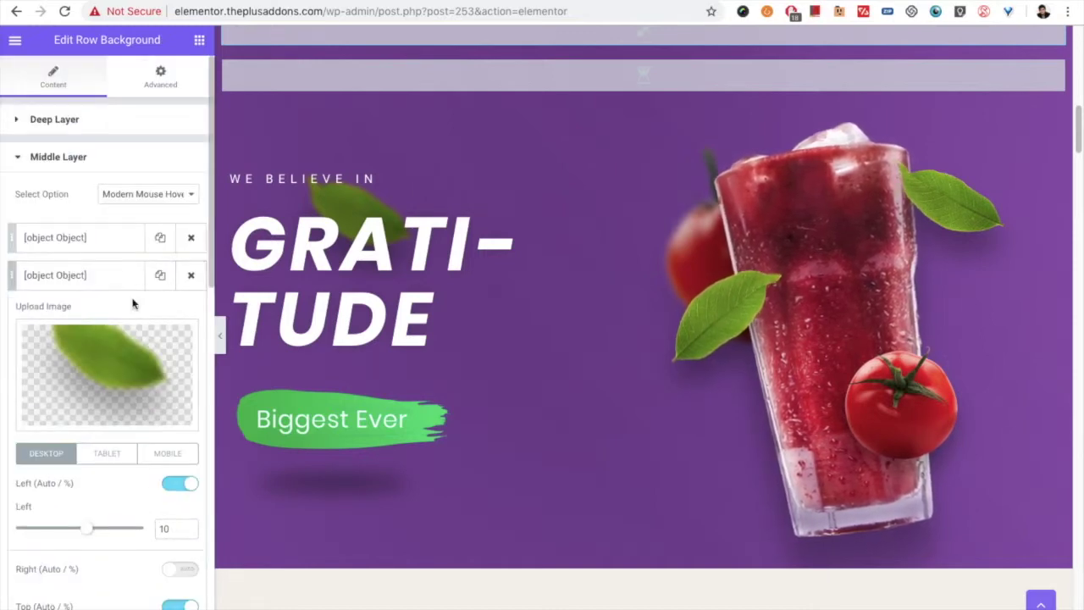
click(88, 275)
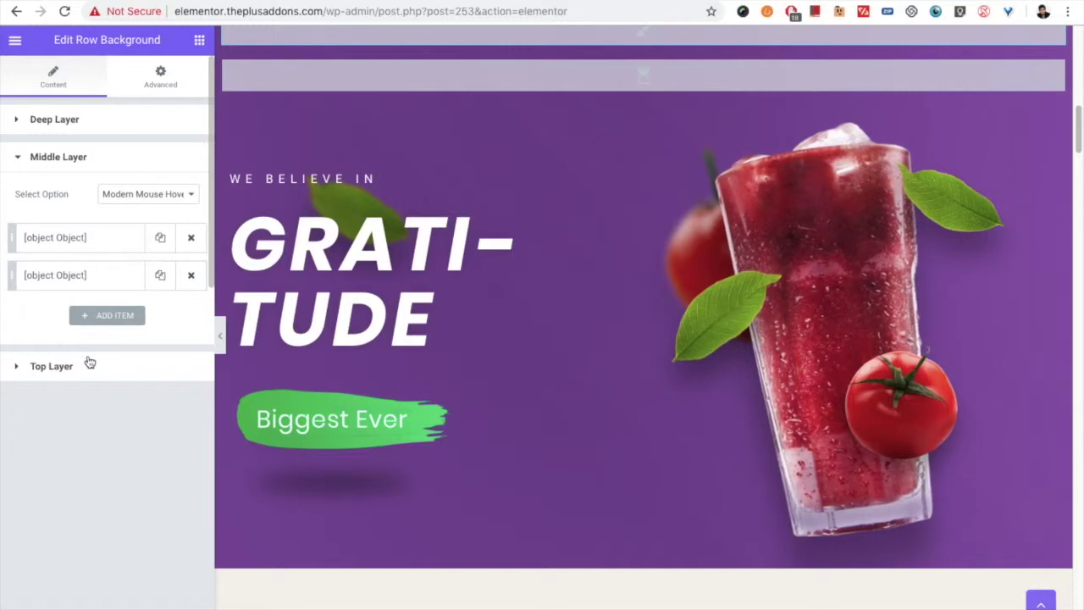
click(127, 195)
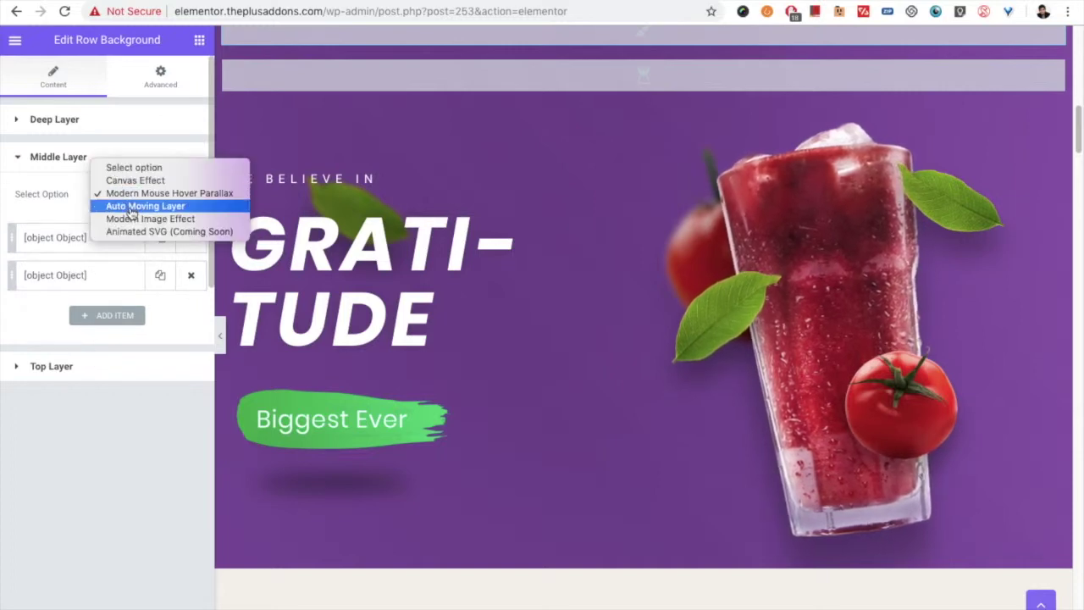
click(131, 207)
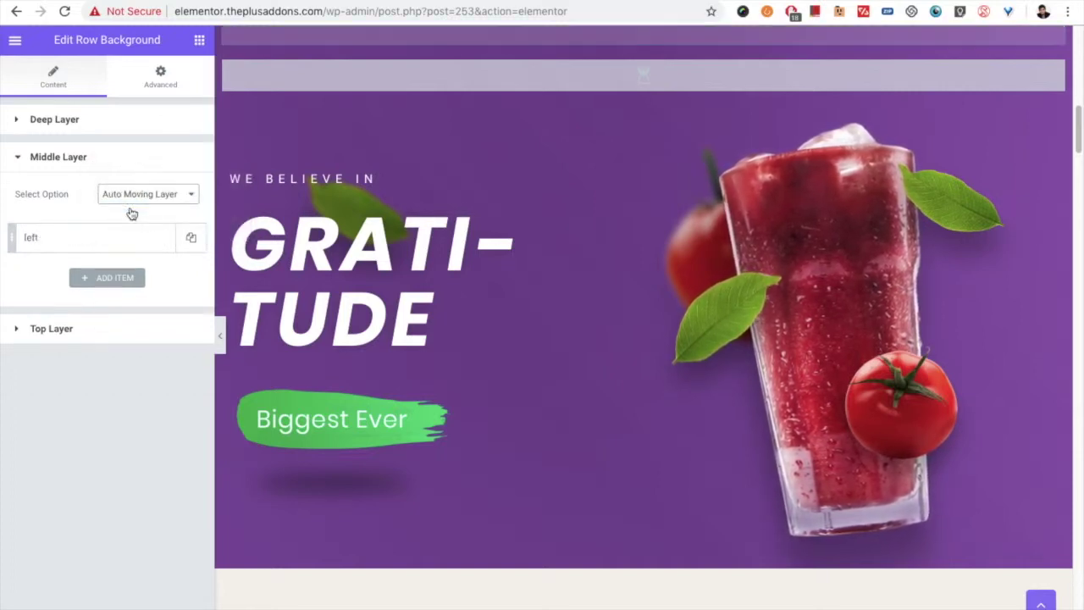
Add a second item to the Auto Moving Layer list beneath the left item and collapse its settings.
click(90, 239)
click(90, 239)
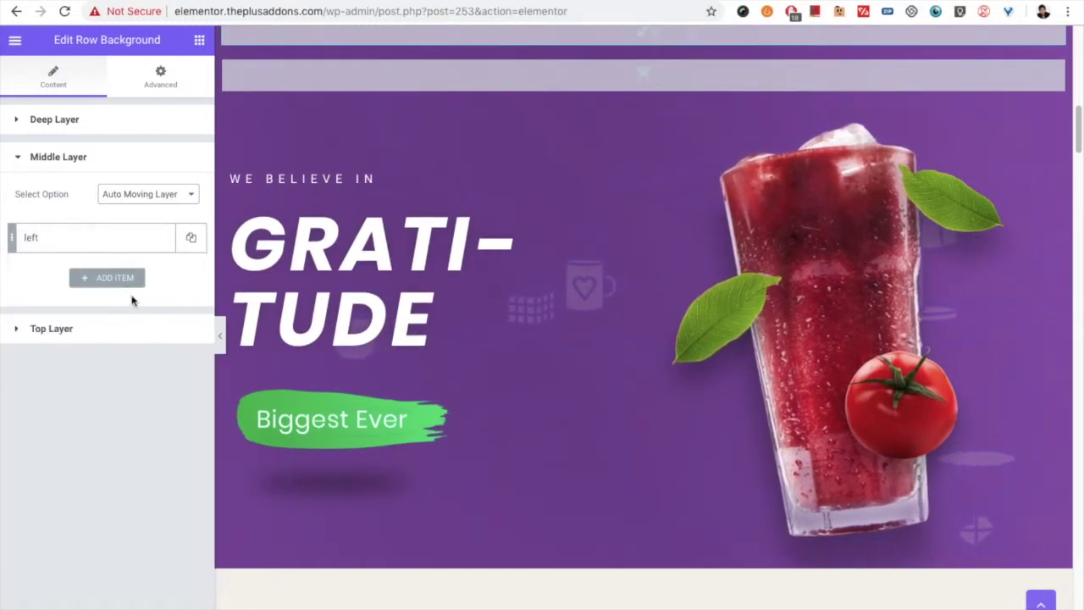
click(112, 279)
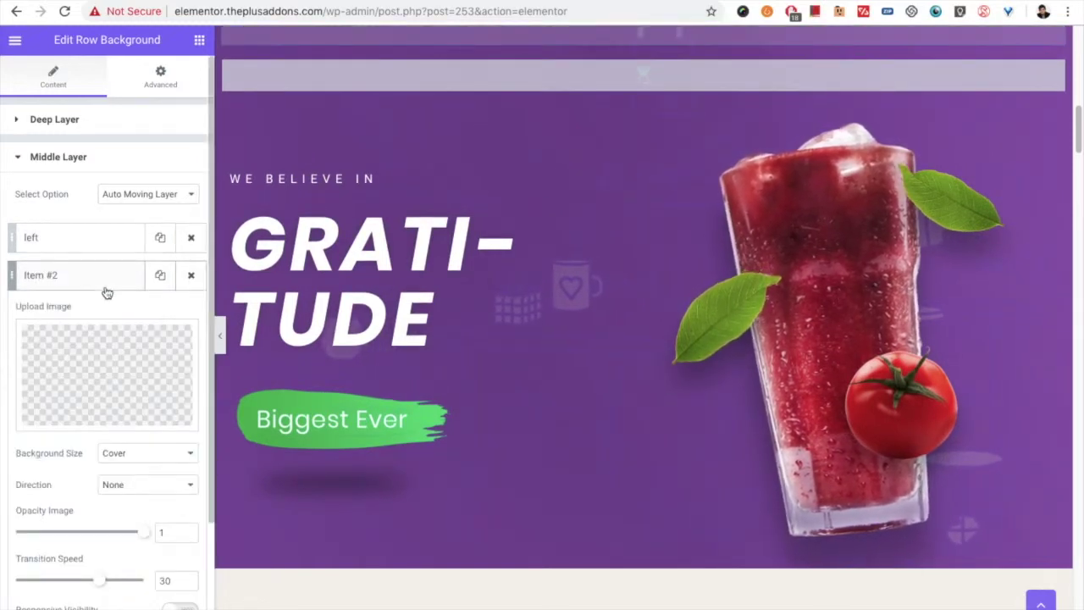
click(104, 283)
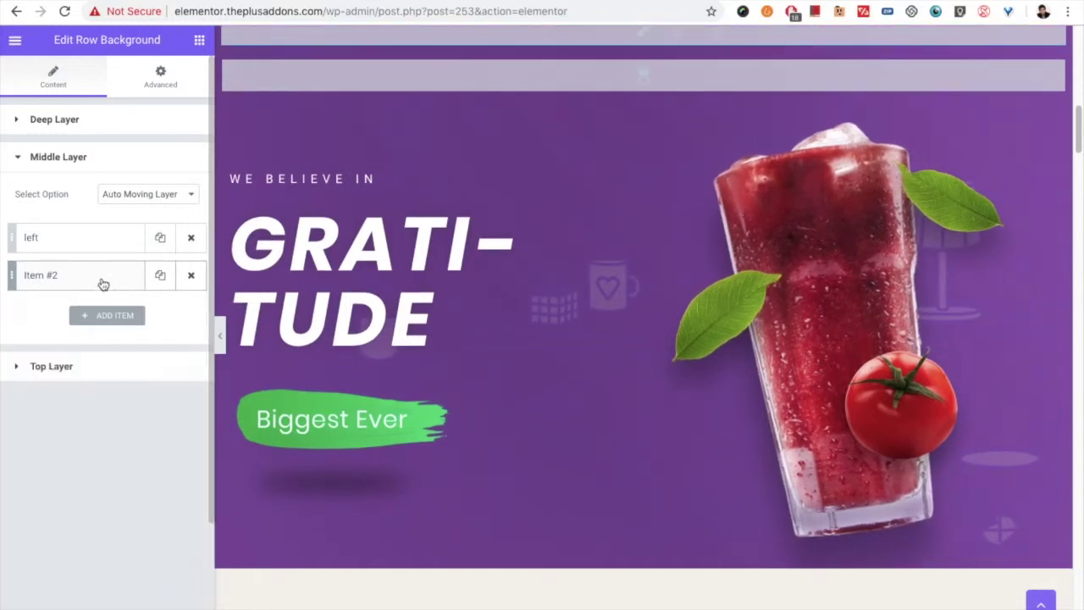
Expand the left item and browse the media library for its image, closing the library without replacing the image.
click(78, 244)
click(84, 351)
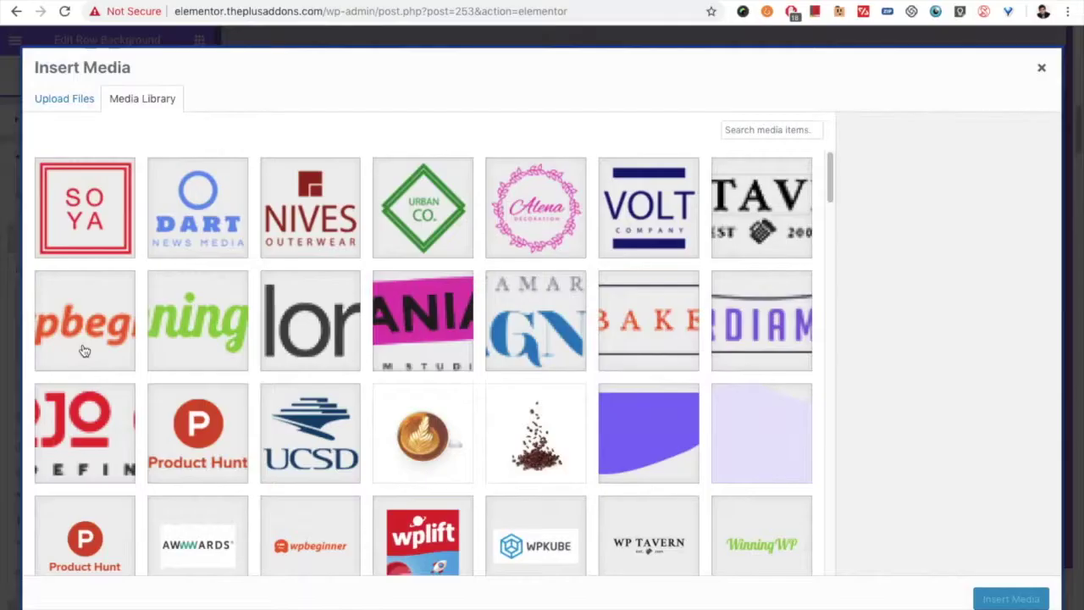
scroll(480, 311, down, 3)
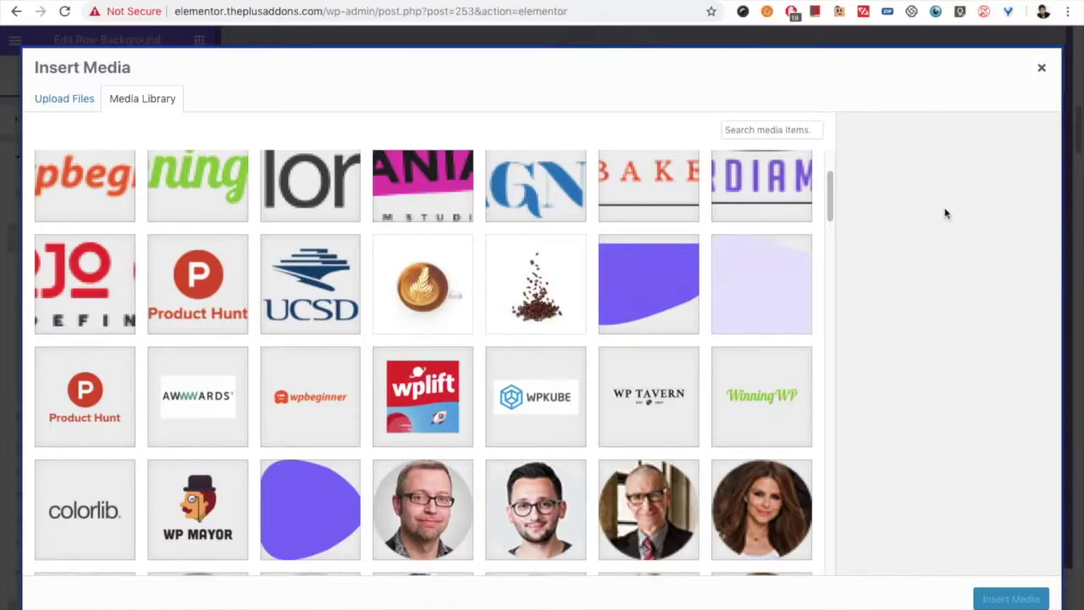
click(1041, 81)
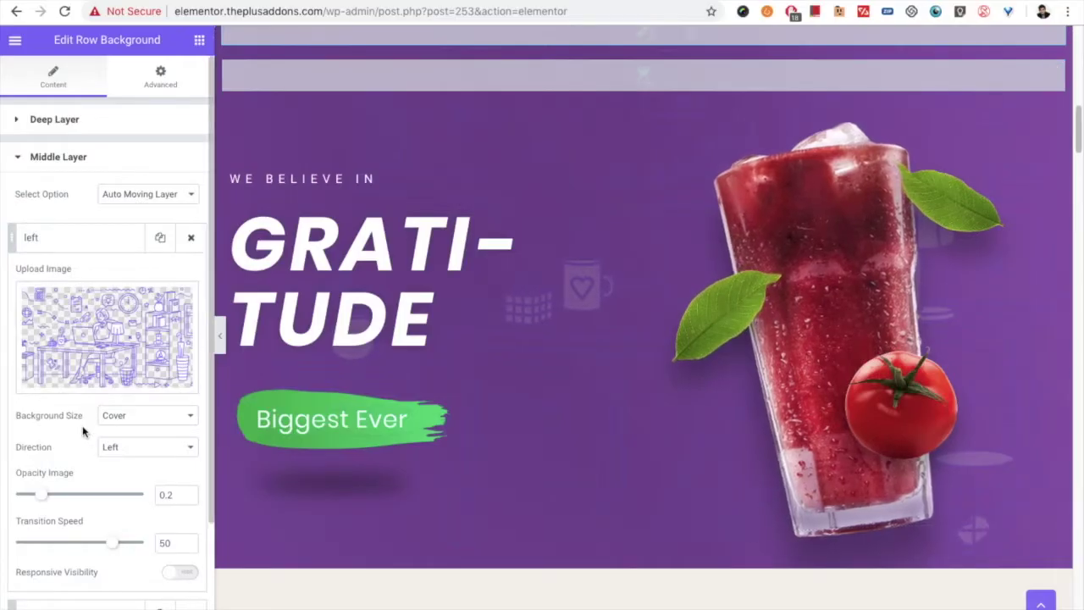
Set the first moving layer item's direction to Top and its image opacity to 0.6.
scroll(85, 423, down, 2)
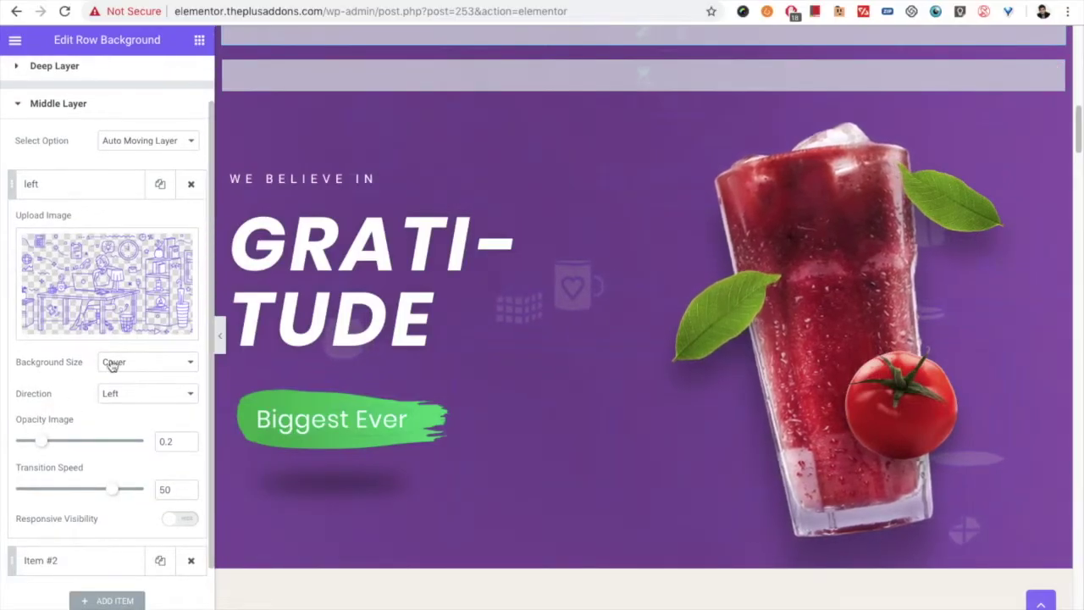
click(120, 362)
click(114, 361)
click(111, 393)
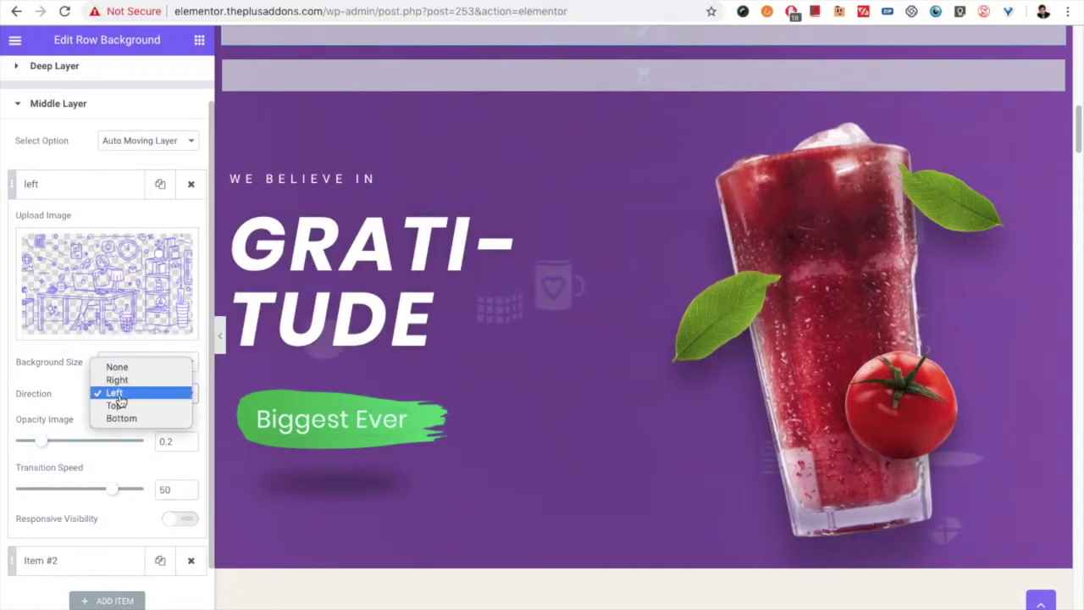
click(119, 406)
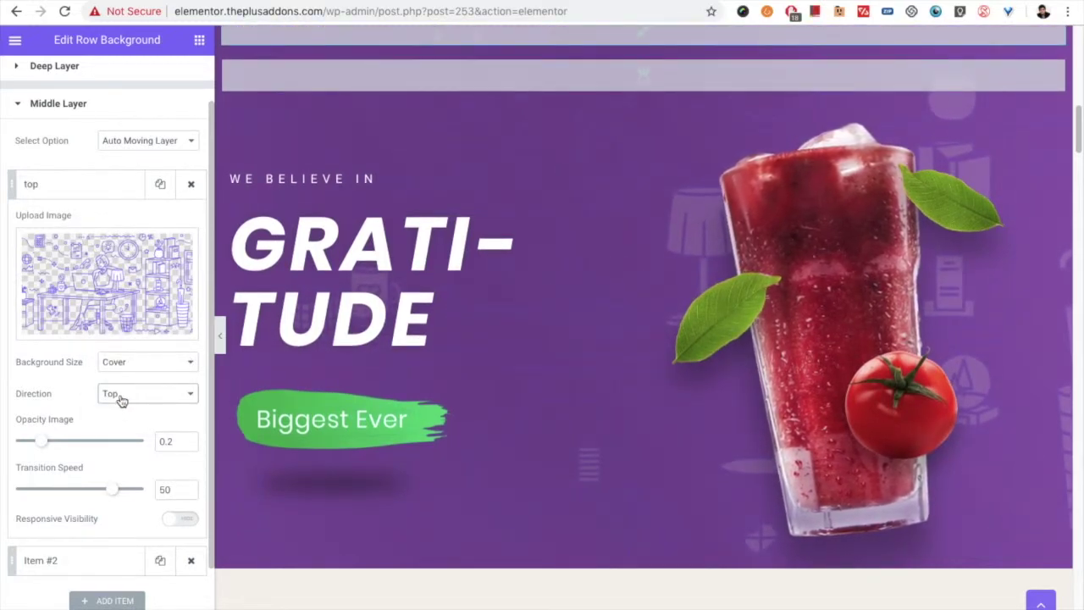
drag(46, 446, 97, 443)
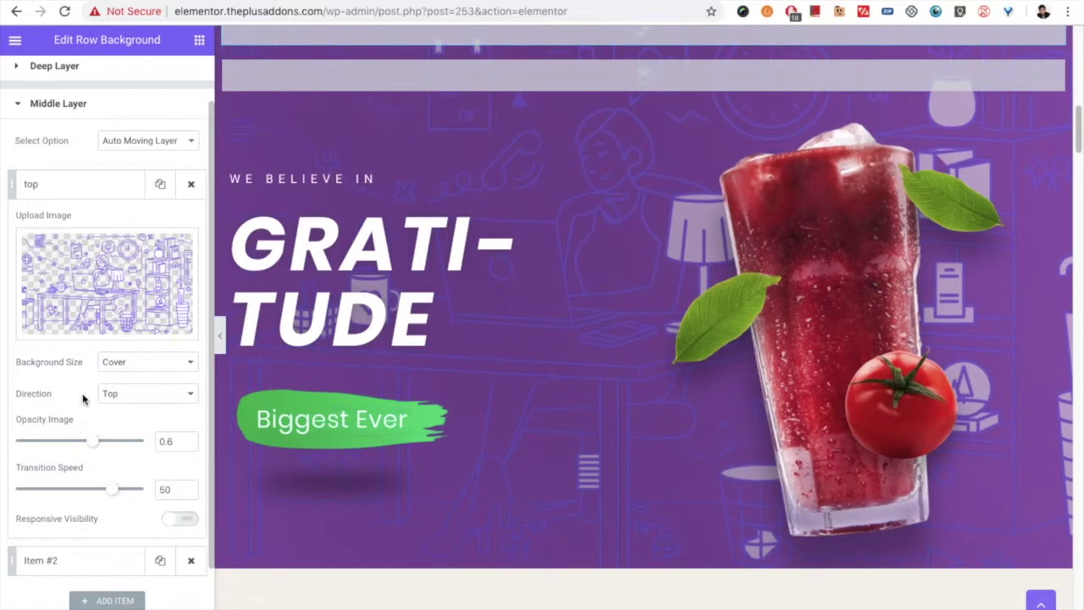
Set the first moving layer item's direction to Bottom and its transition speed to 98.
click(110, 393)
click(129, 408)
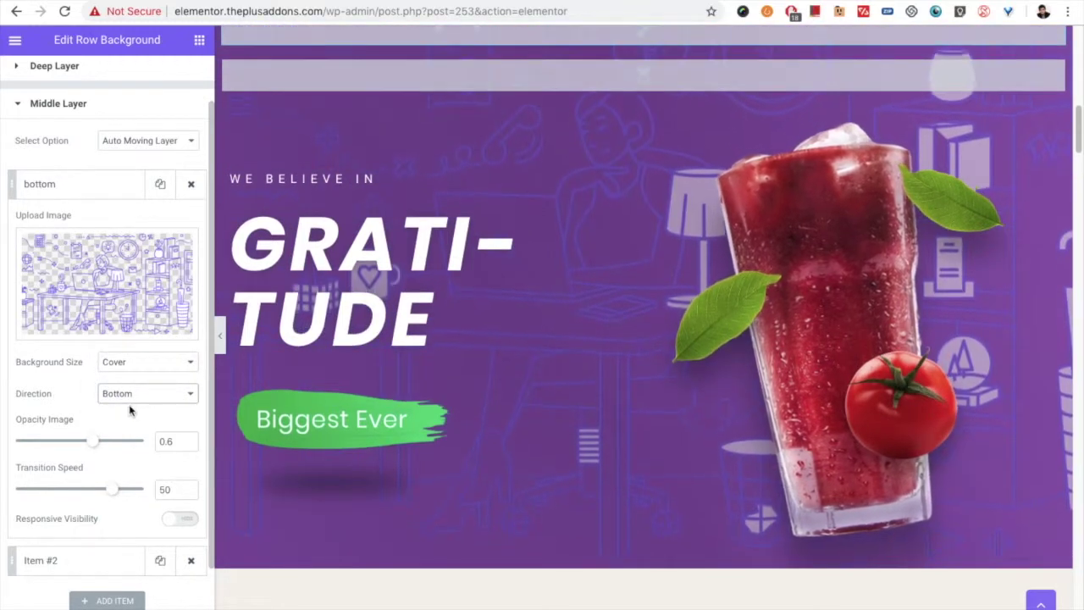
scroll(56, 453, down, 1)
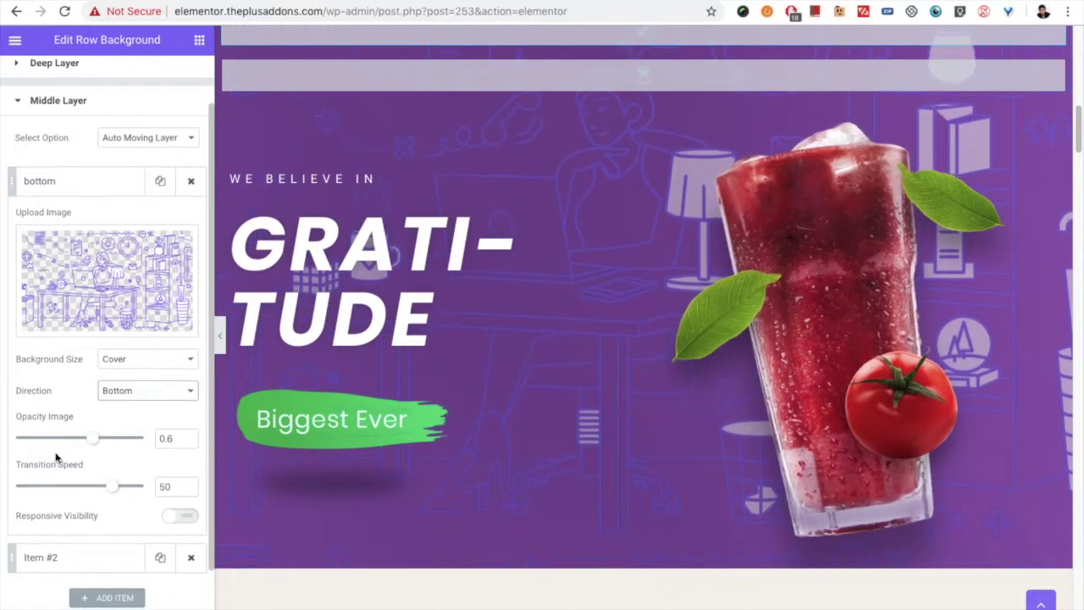
drag(117, 492, 141, 493)
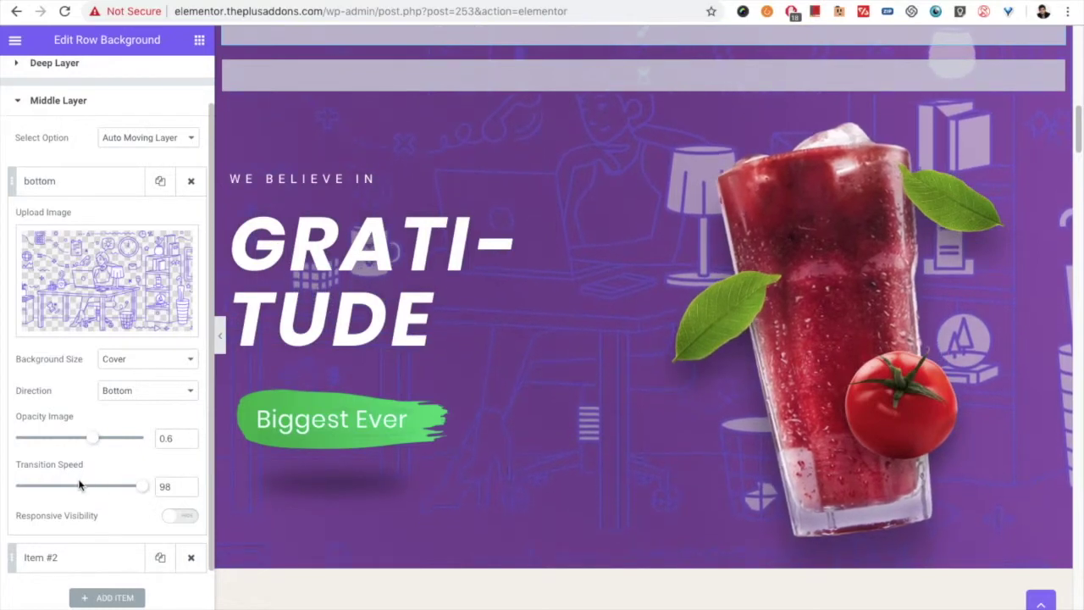
Turn on the bottom item's responsive visibility to show its device switches, and turn it off again.
scroll(81, 484, down, 1)
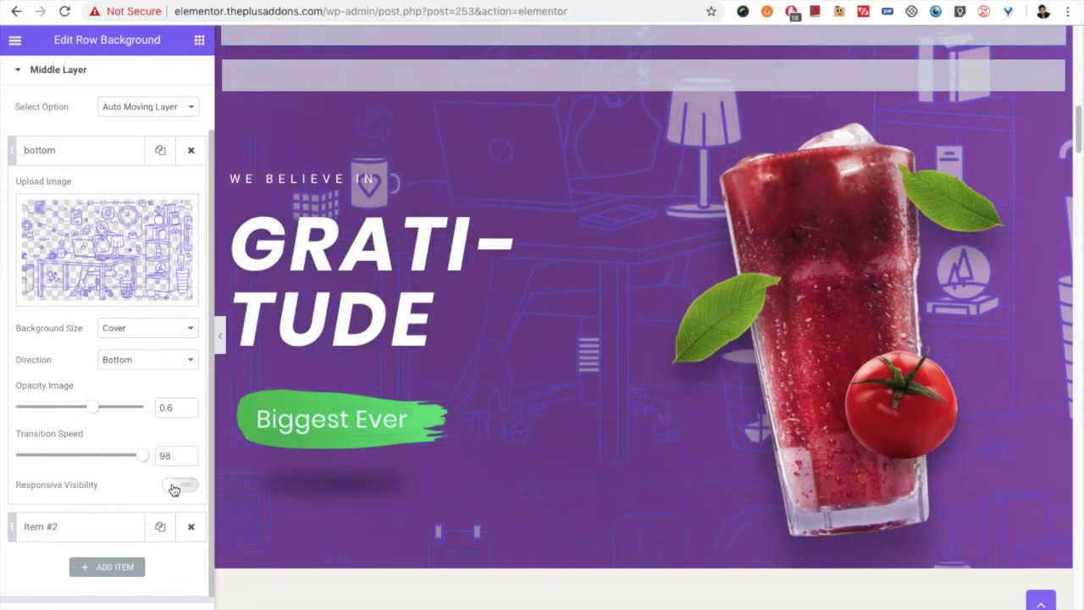
click(175, 486)
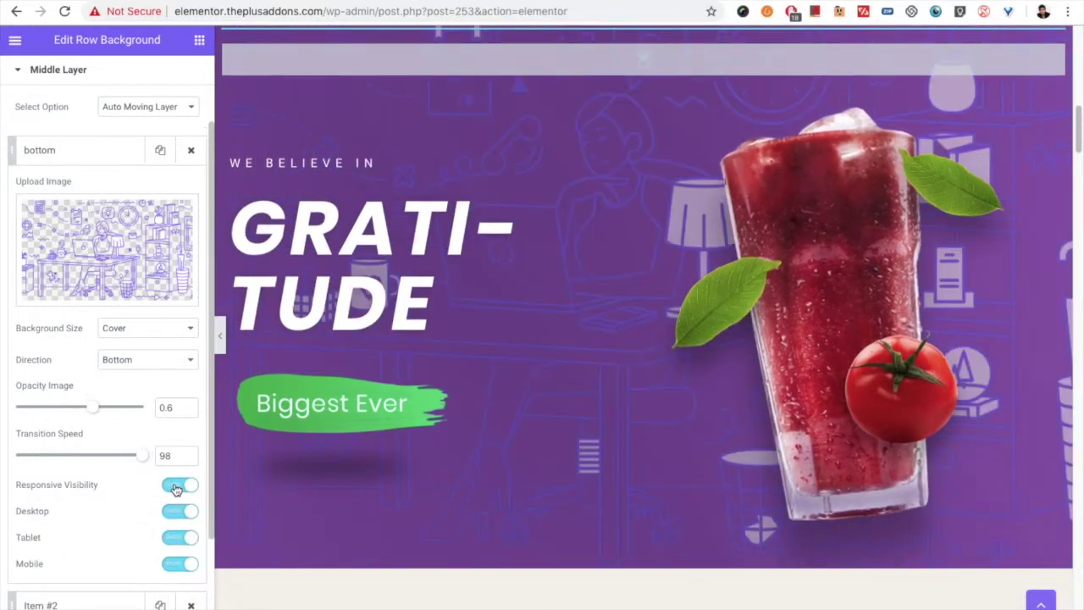
click(175, 487)
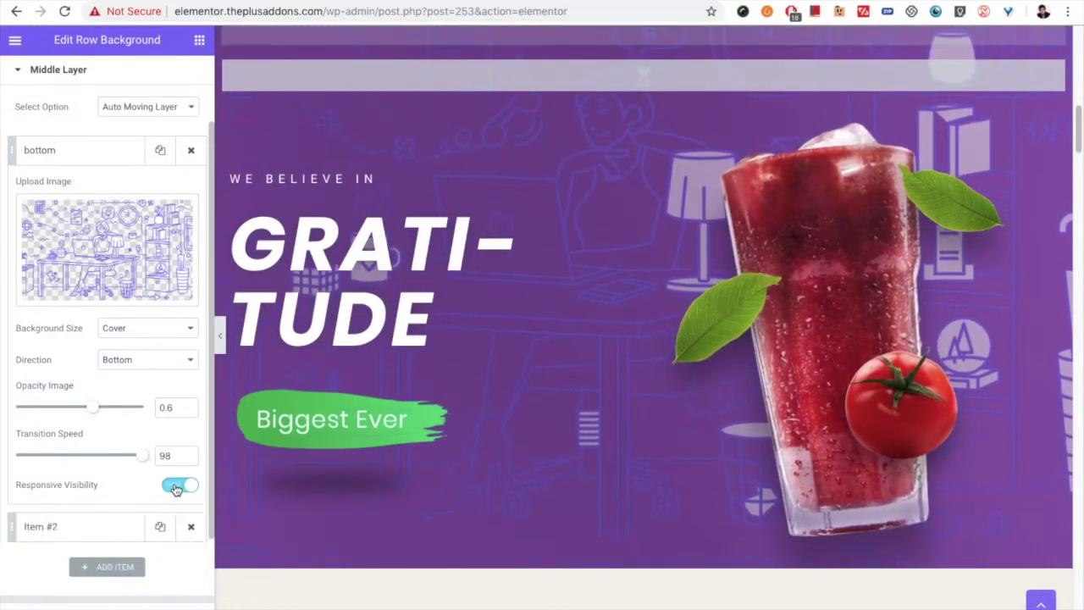
Collapse the bottom item and look through the settings of Item #2 before collapsing it too.
click(84, 150)
click(87, 191)
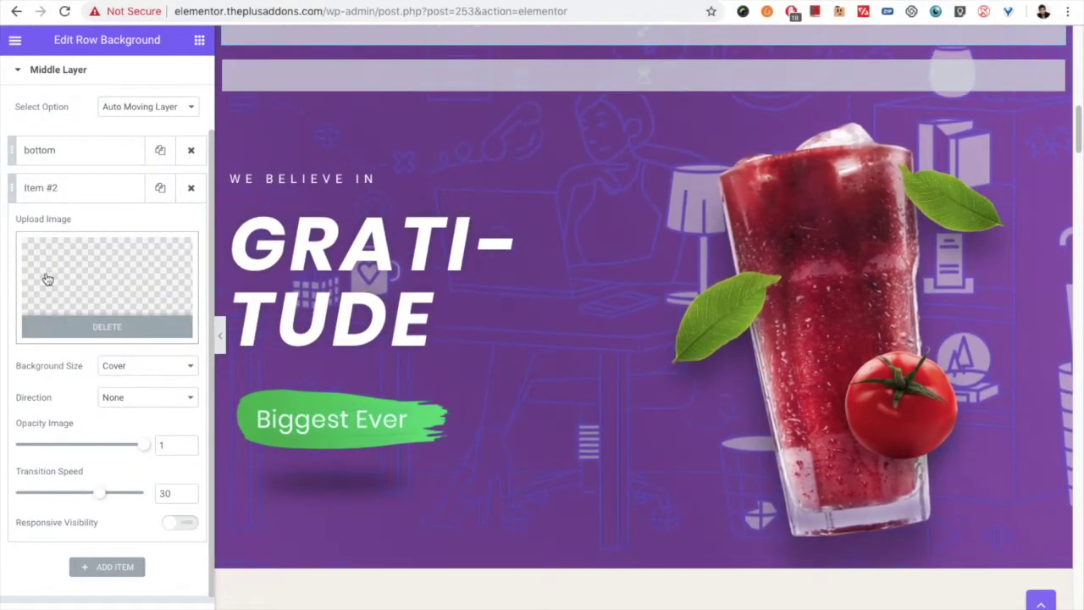
click(79, 188)
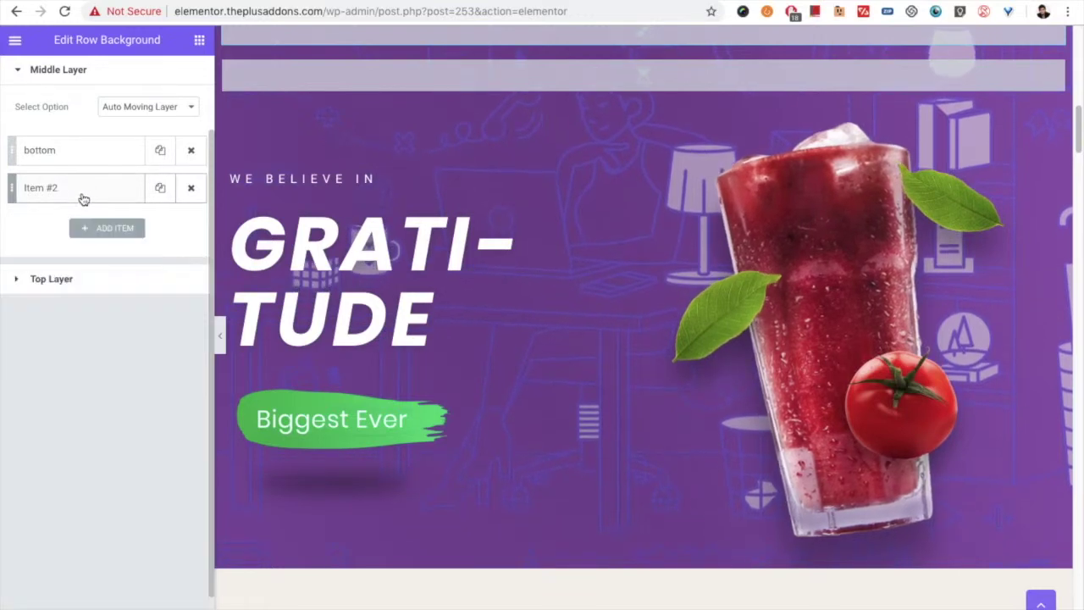
Change the Middle Layer option from Auto Moving Layer to Modern Image Effect.
click(157, 106)
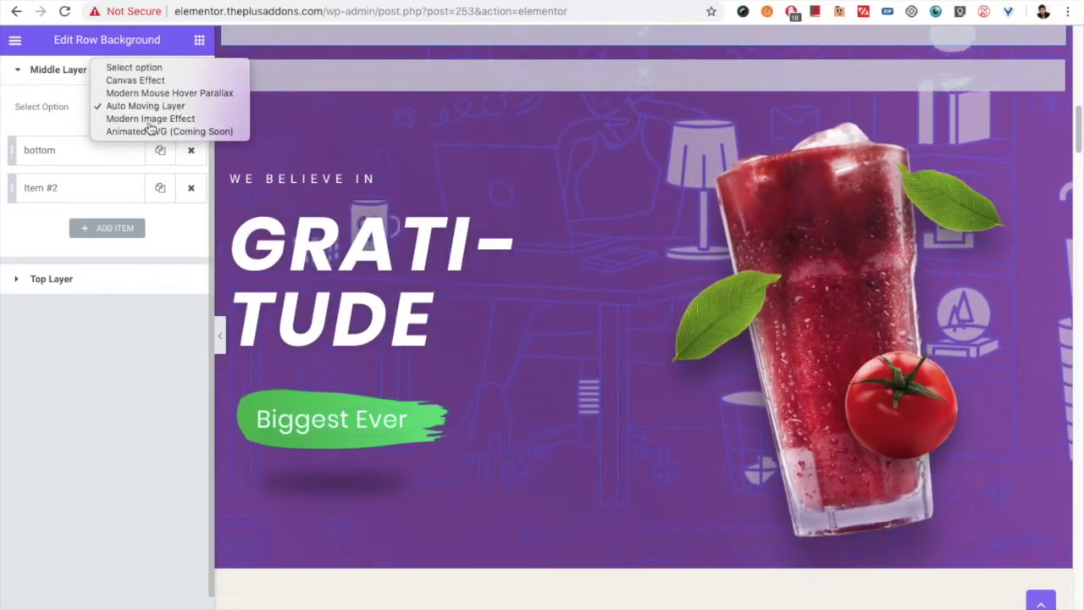
click(150, 120)
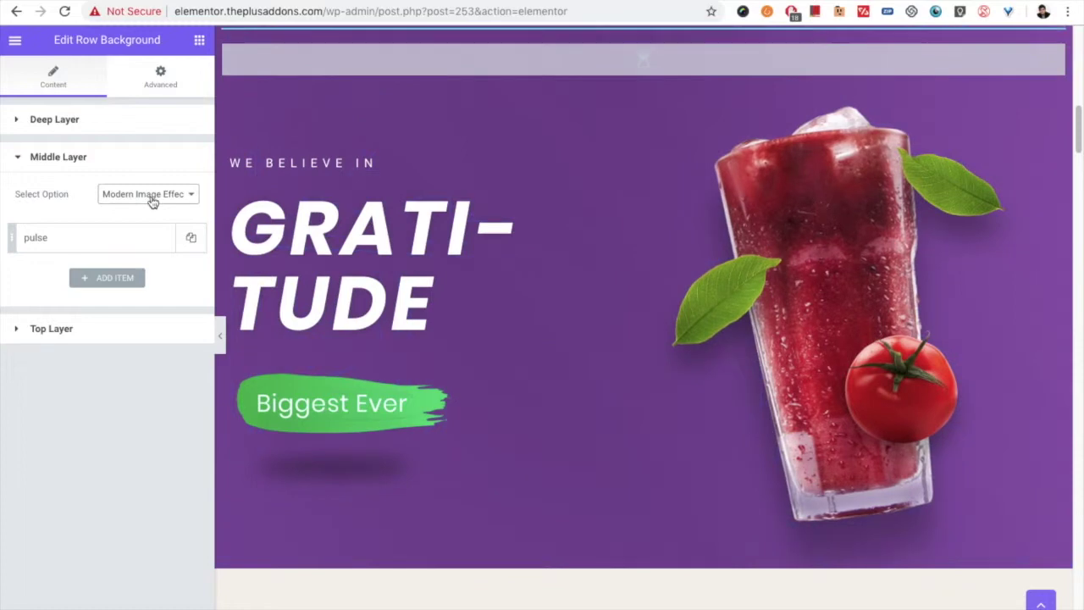
click(152, 201)
click(135, 194)
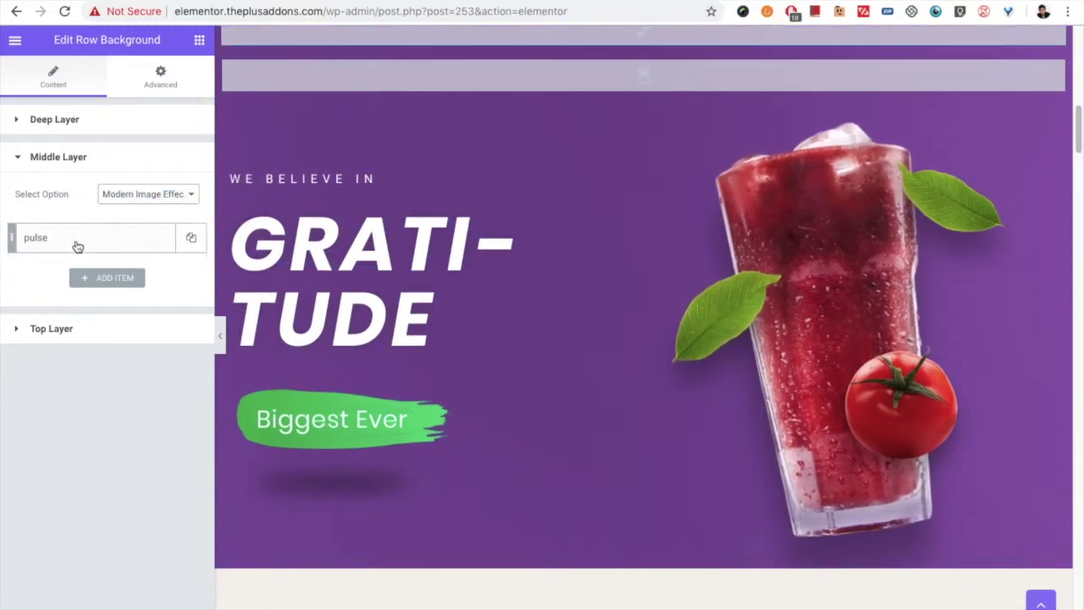
Insert people-7.png from the media library as the pulse item's image.
click(77, 246)
scroll(118, 321, down, 1)
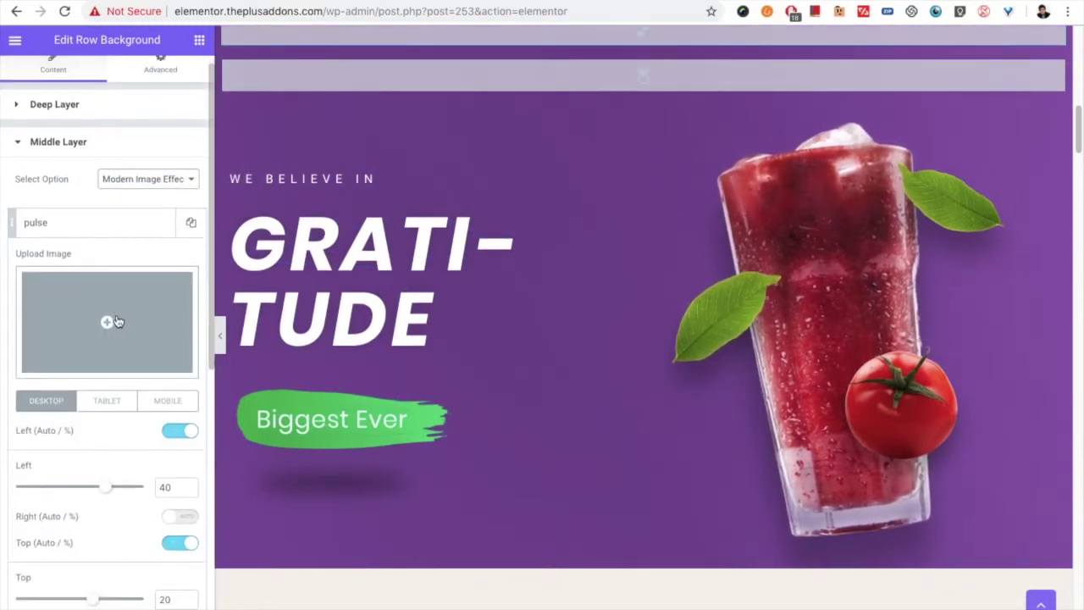
click(117, 321)
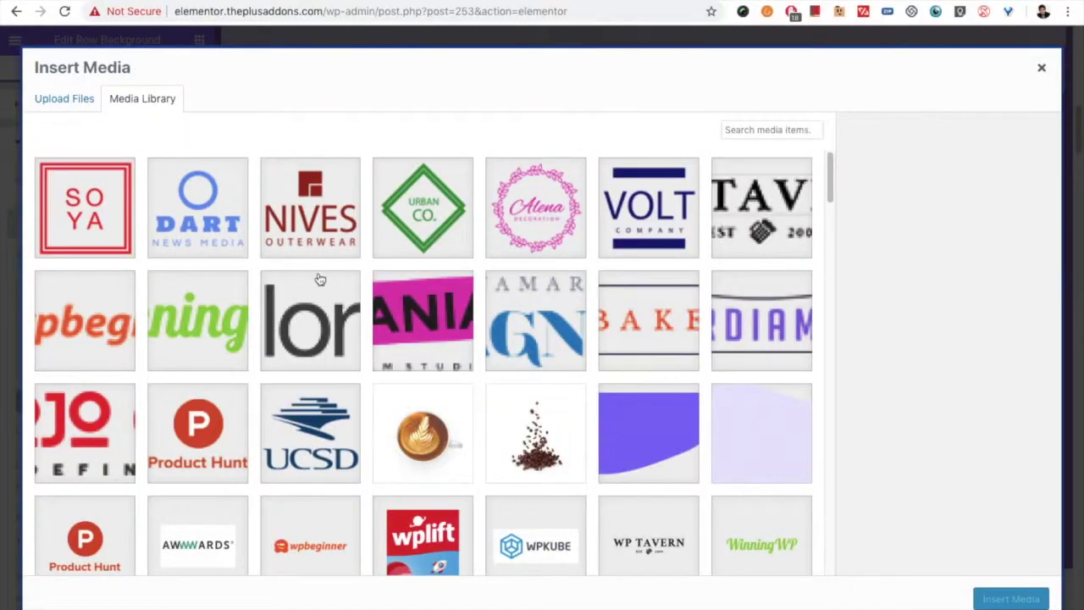
scroll(305, 296, down, 5)
scroll(338, 300, up, 2)
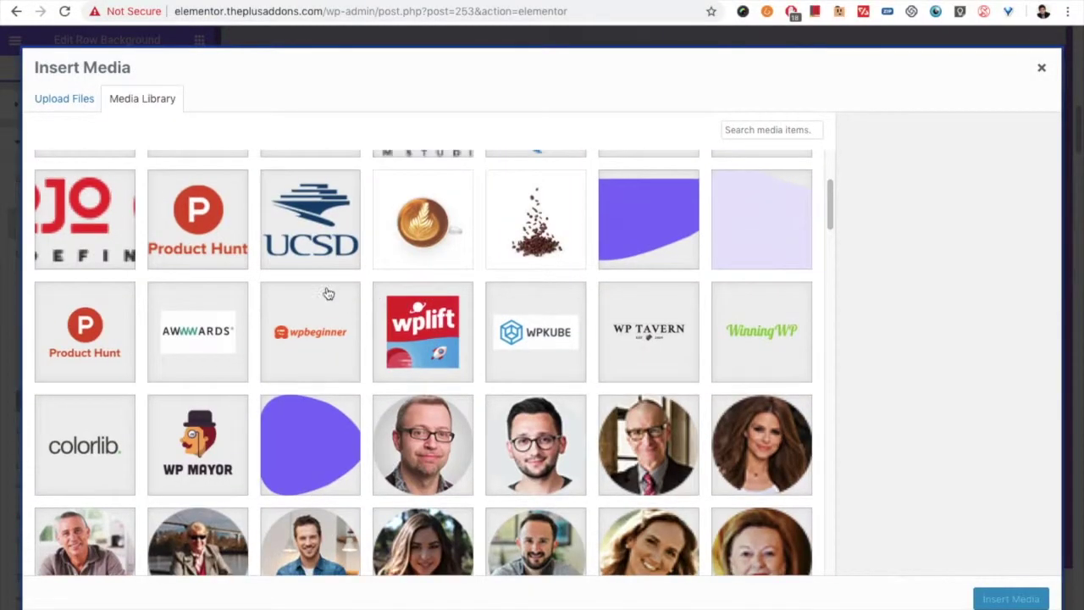
scroll(322, 350, down, 6)
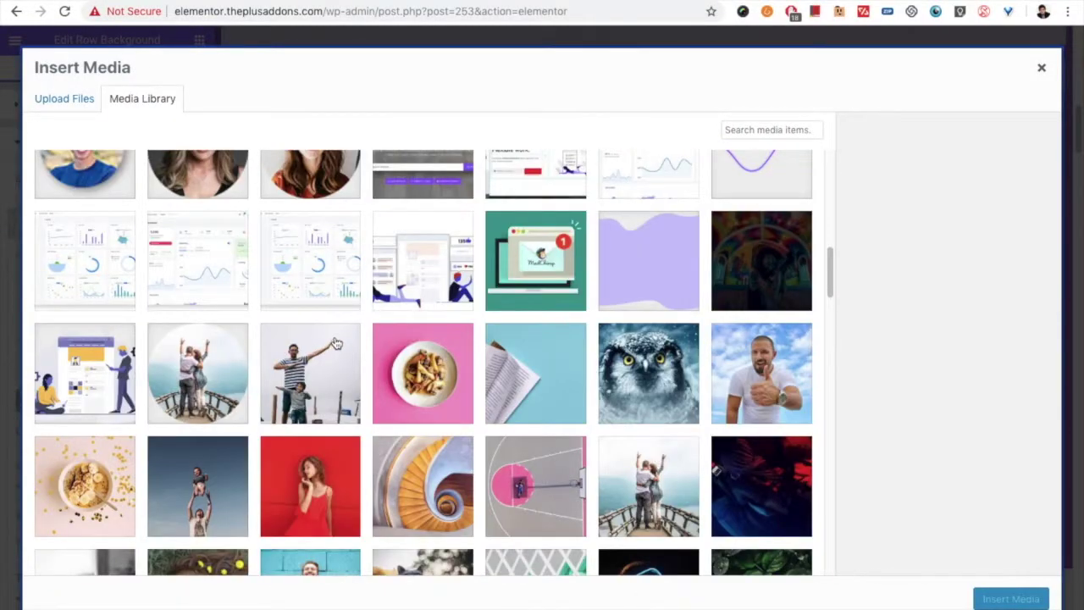
scroll(336, 344, up, 1)
click(204, 227)
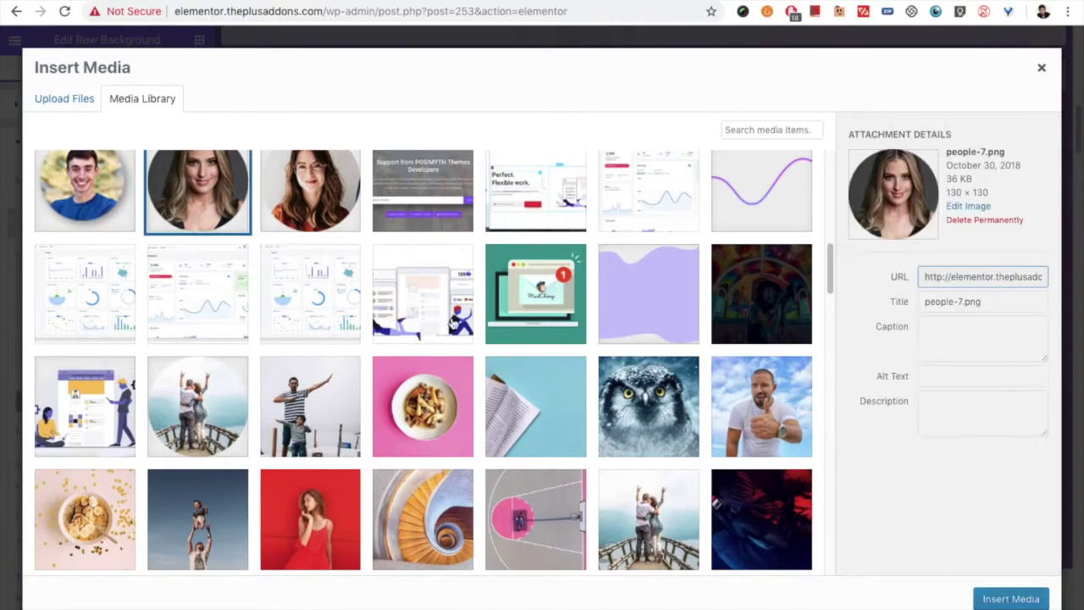
click(1001, 595)
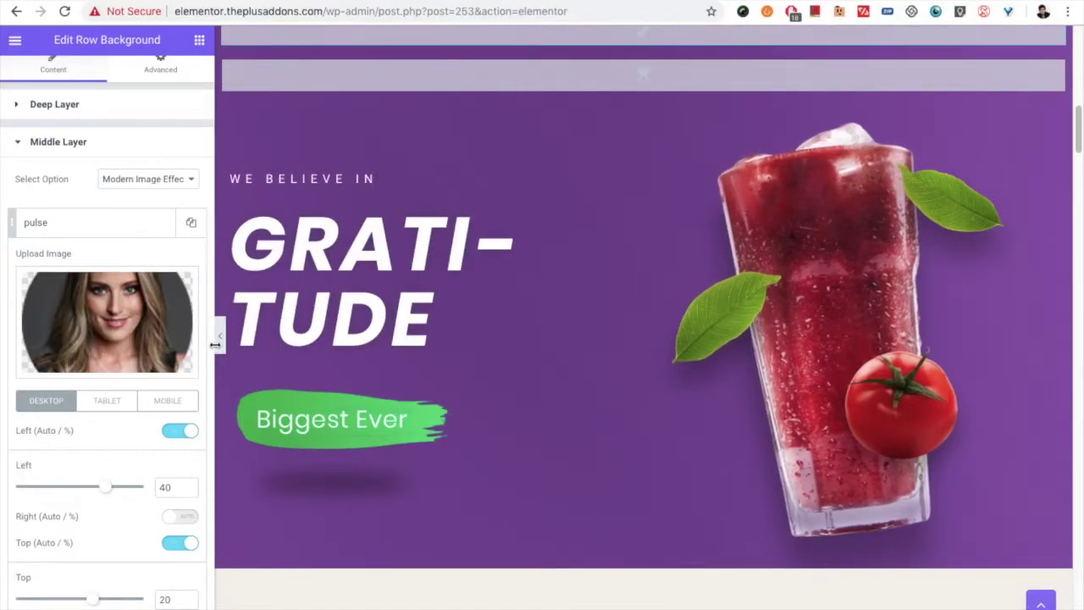
Set the pulse image's Top offset to 50 and its Left offset to 50.
scroll(97, 341, down, 1)
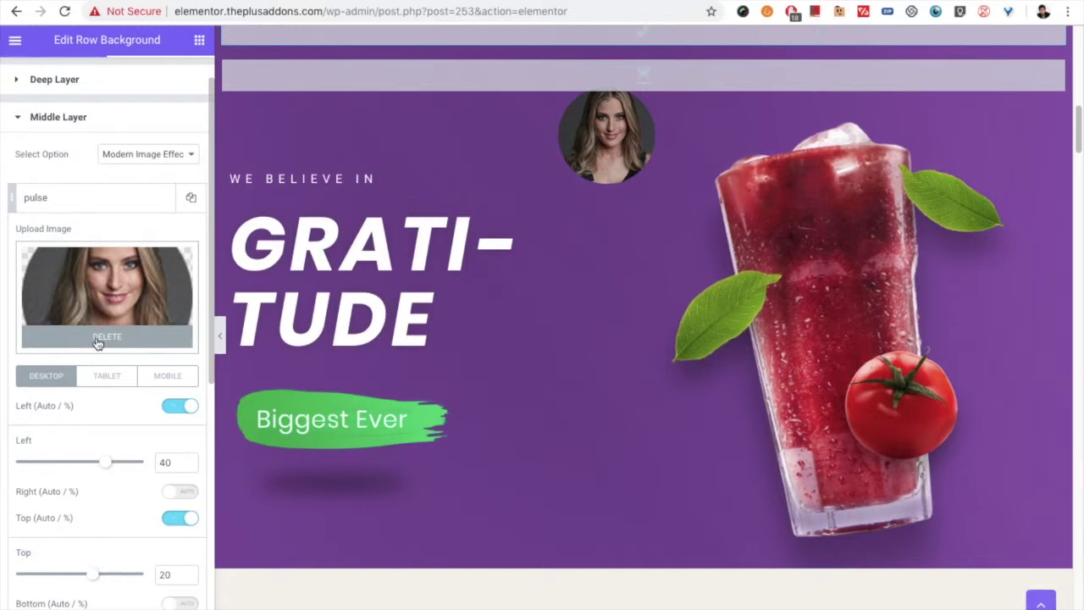
scroll(102, 400, down, 3)
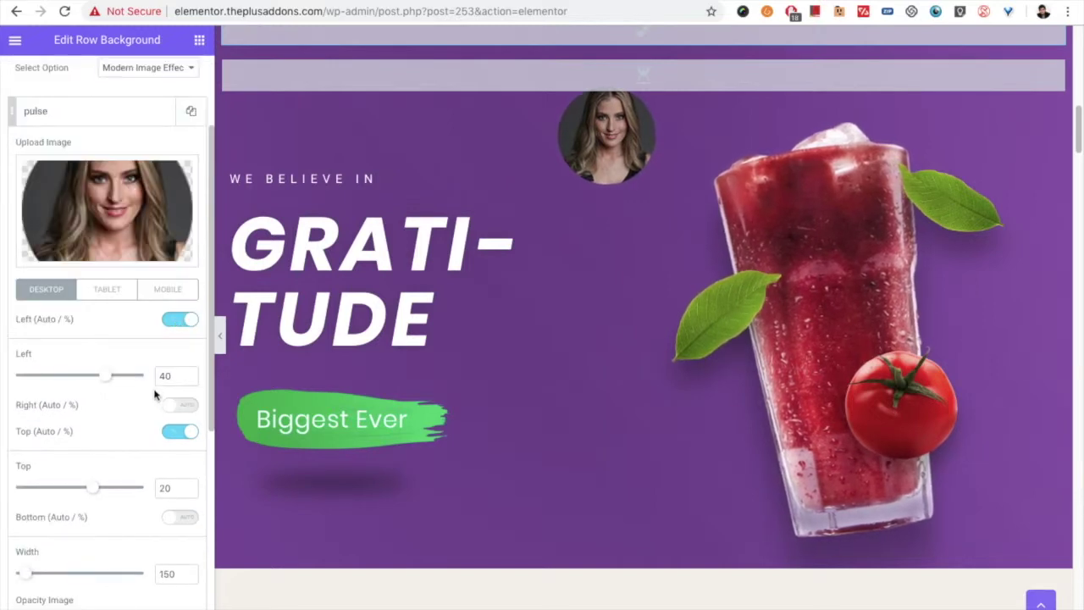
scroll(119, 428, down, 1)
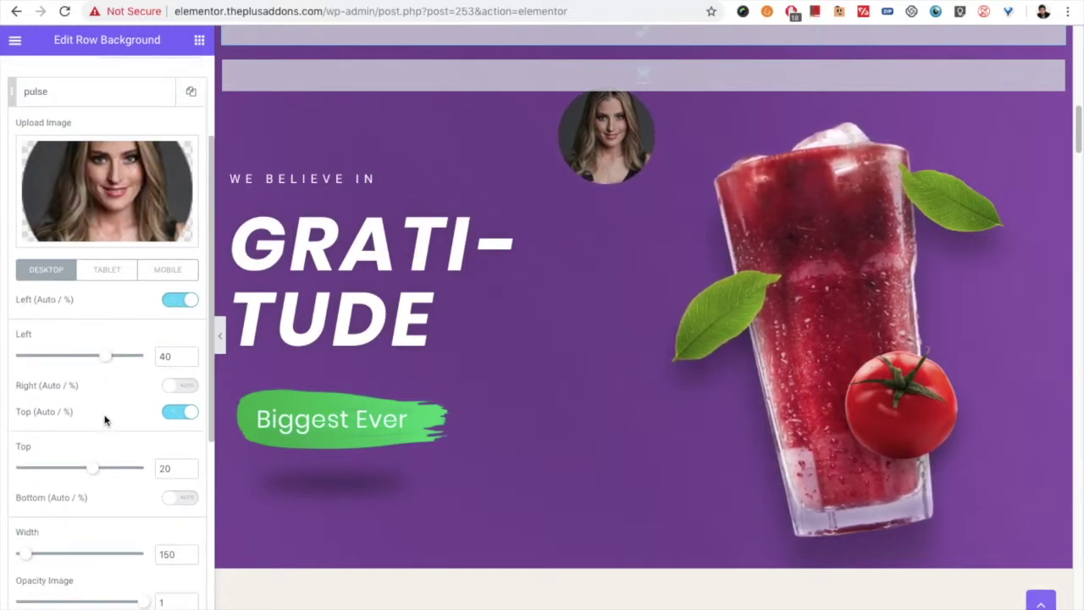
scroll(146, 471, down, 1)
click(159, 460)
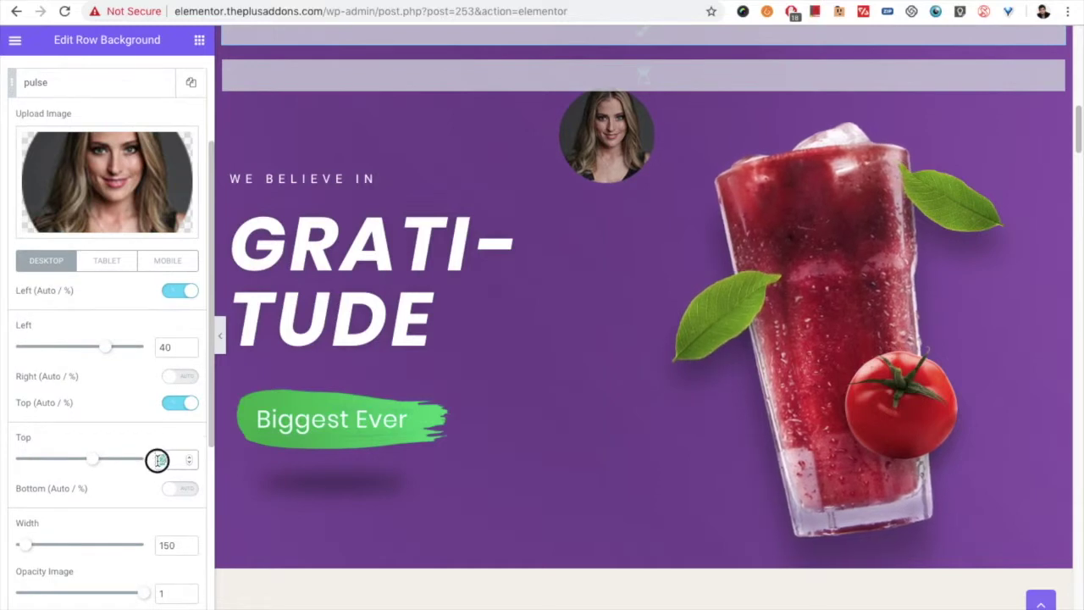
text(500)
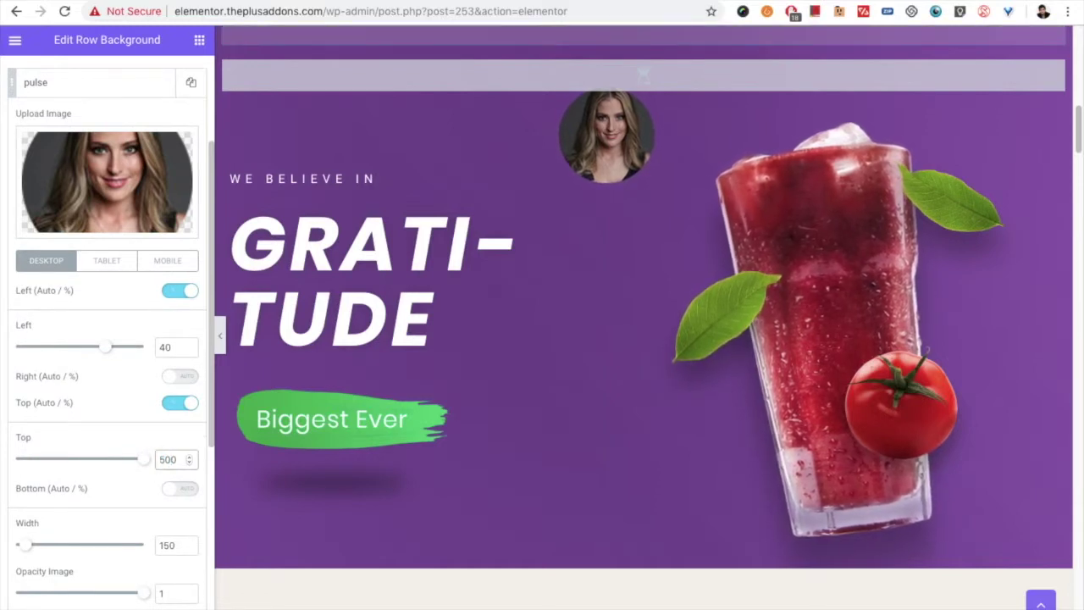
key(BackSpace)
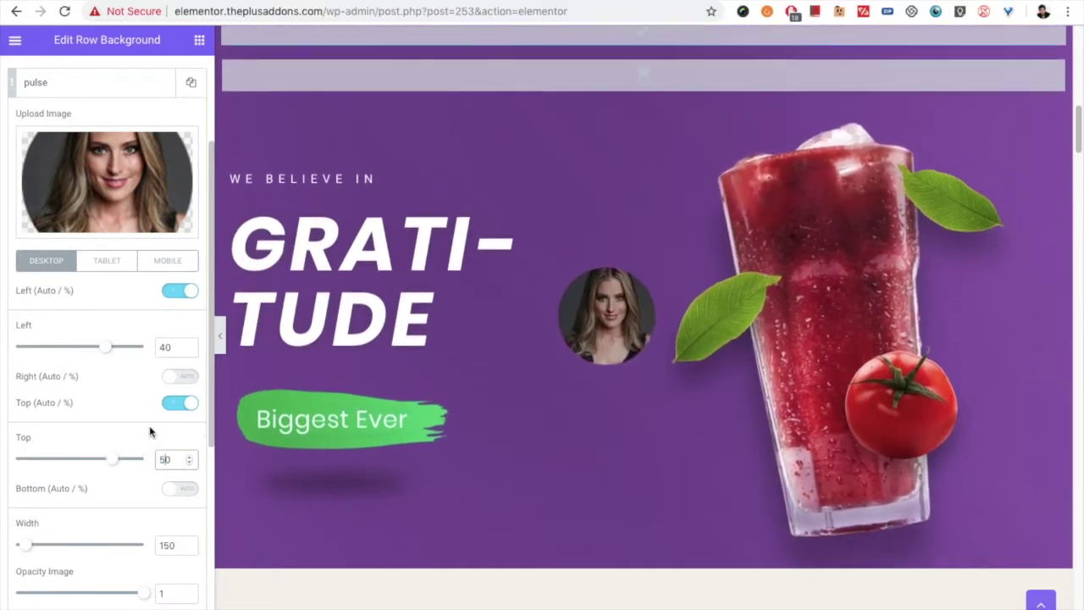
click(156, 345)
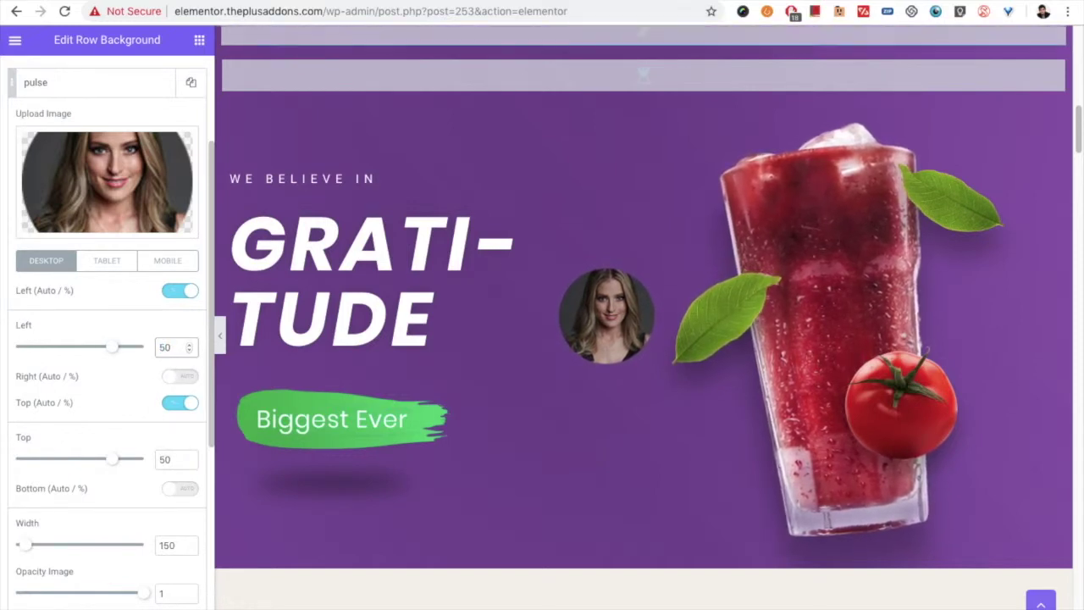
text(5)
scroll(644, 296, down, 1)
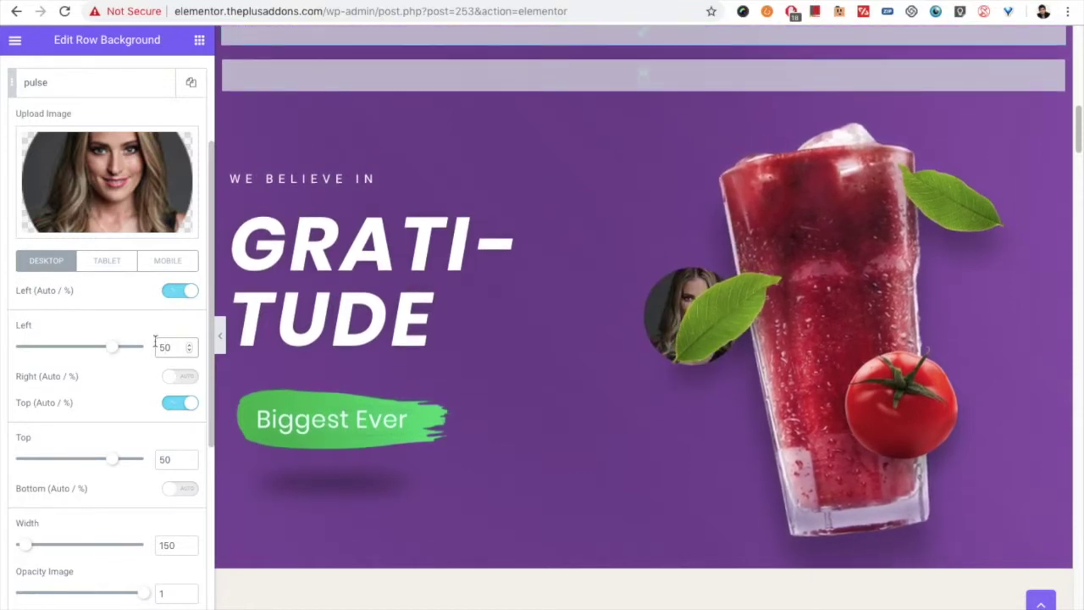
Set the pulse image's Left offset to 30 and view its tablet and mobile settings before returning to the desktop ones.
text(30)
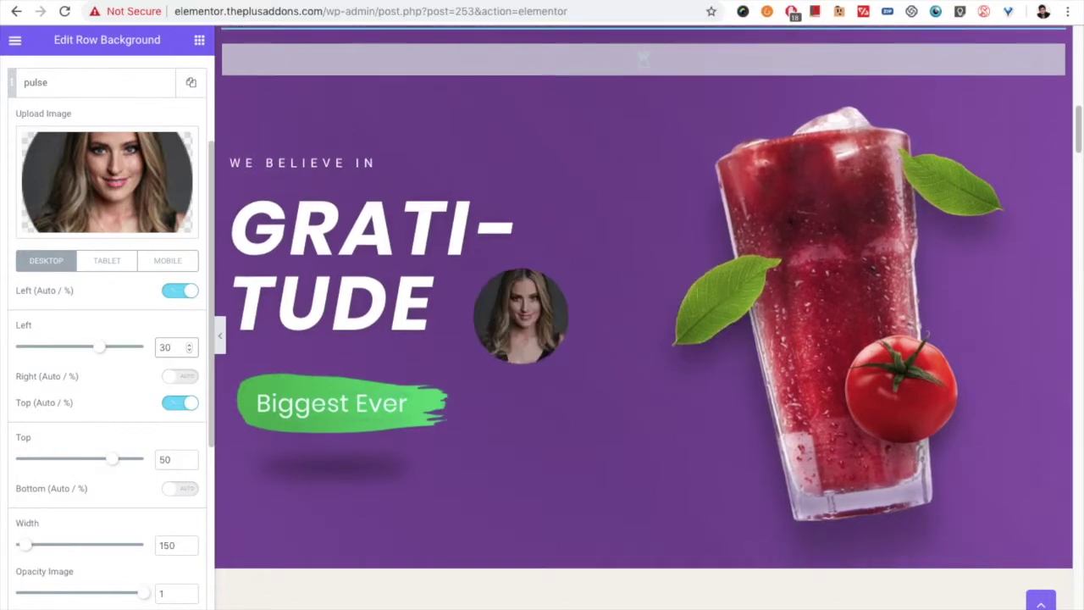
click(107, 263)
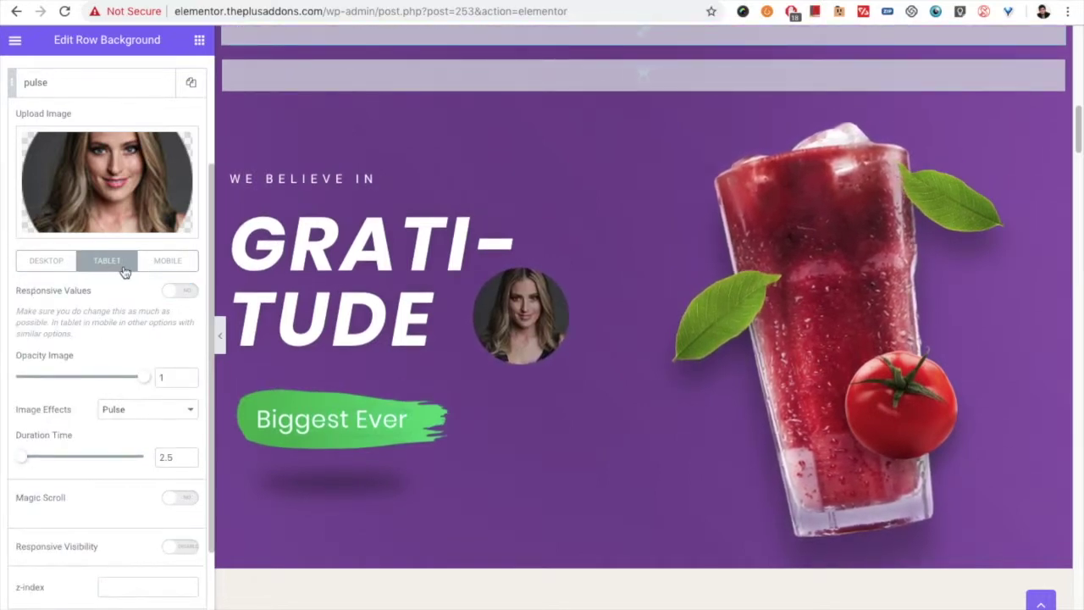
click(160, 262)
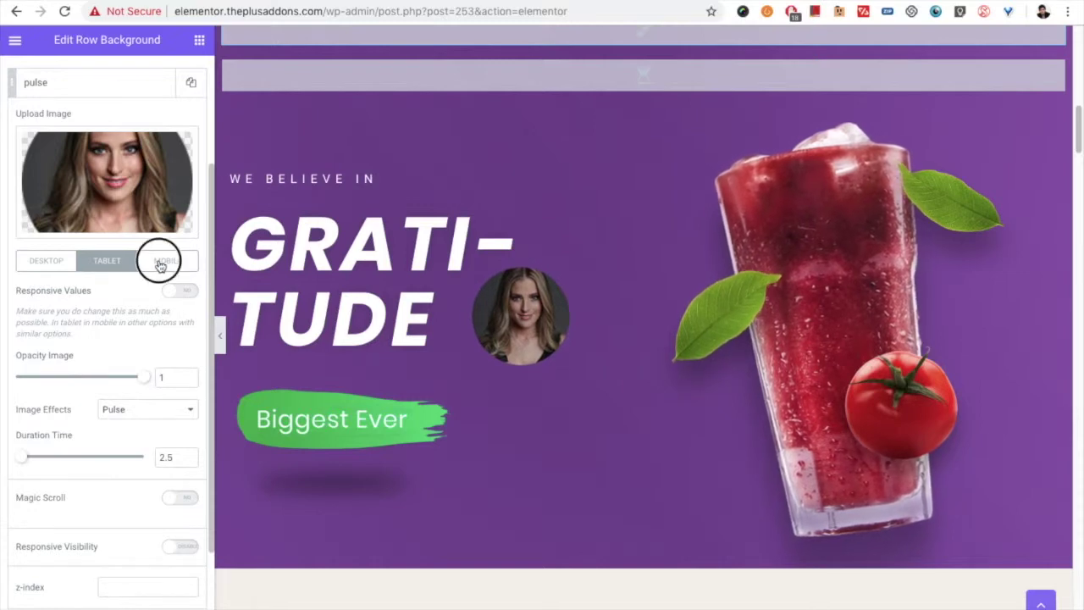
click(56, 267)
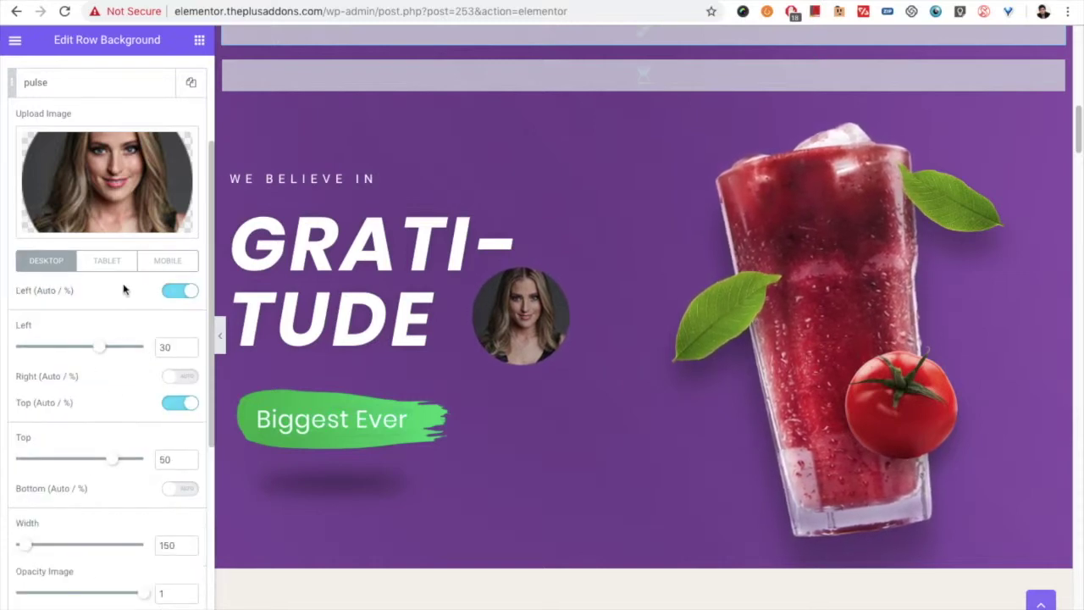
Try several widths for the pulse image, from 58 up to 964, and settle on a Width of 306.
scroll(87, 449, down, 5)
drag(26, 389, 62, 398)
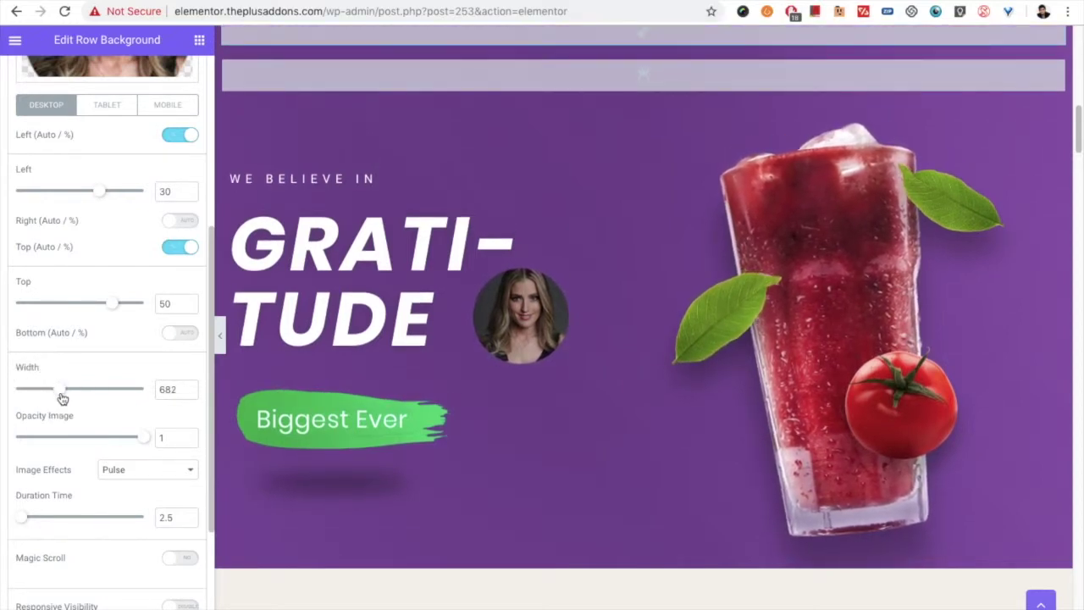
drag(62, 398, 80, 397)
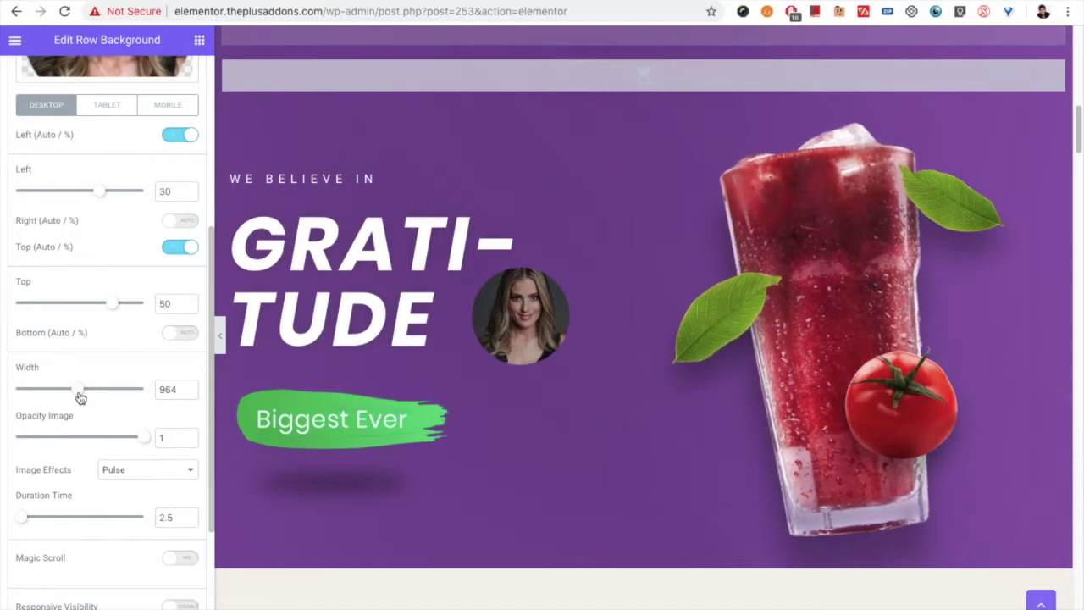
drag(80, 398, 46, 394)
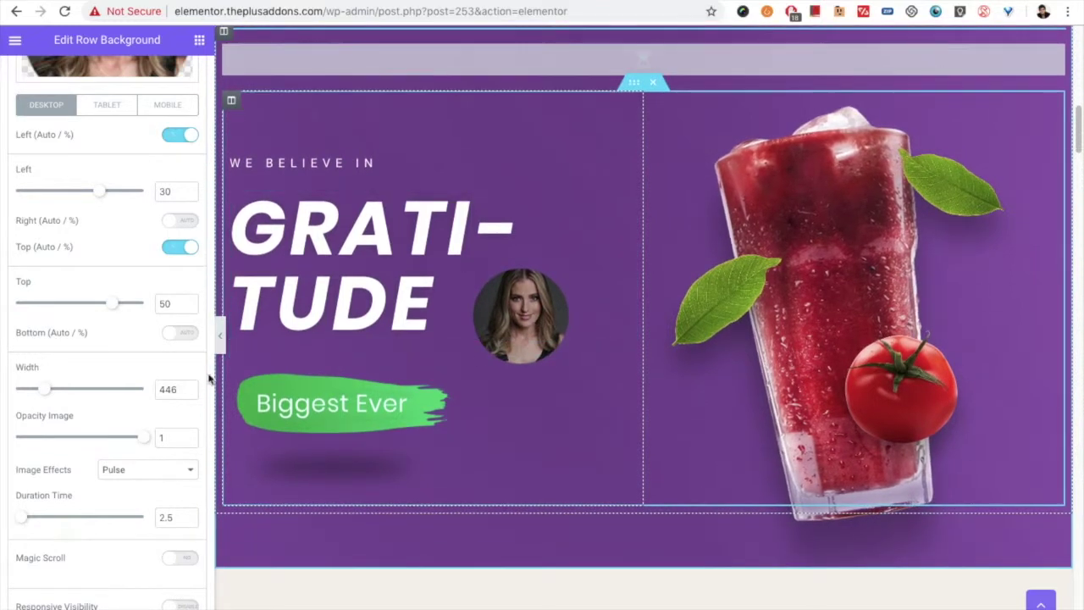
drag(46, 391, 23, 397)
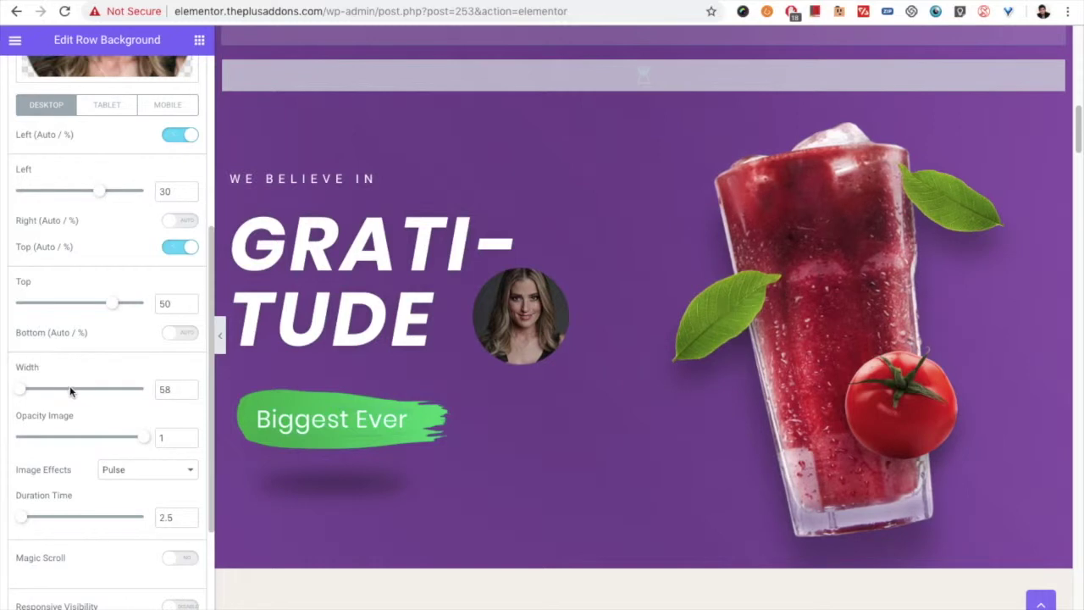
click(25, 392)
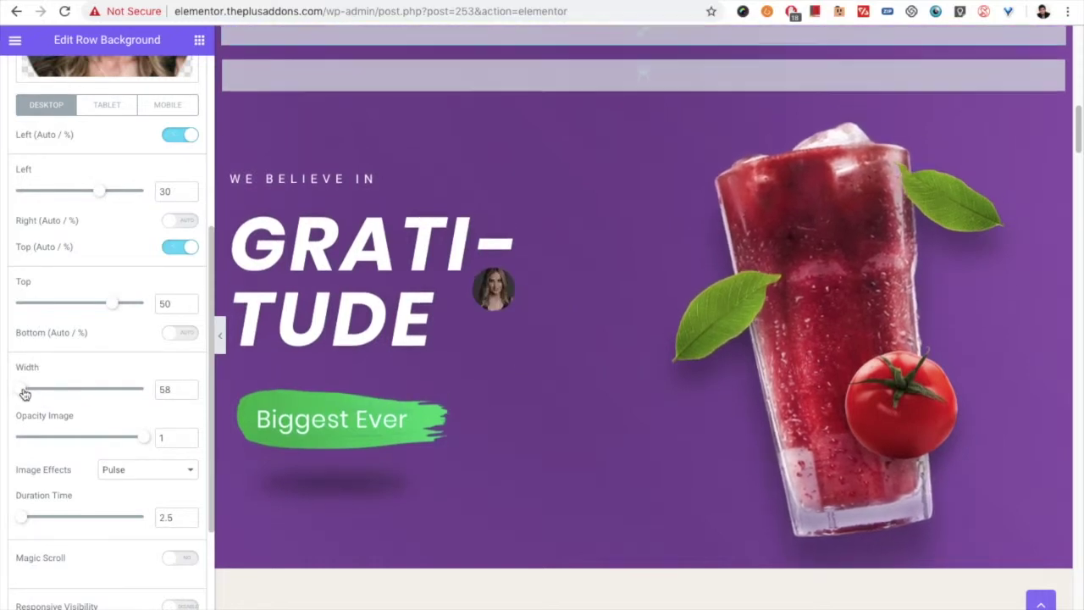
drag(24, 392, 41, 392)
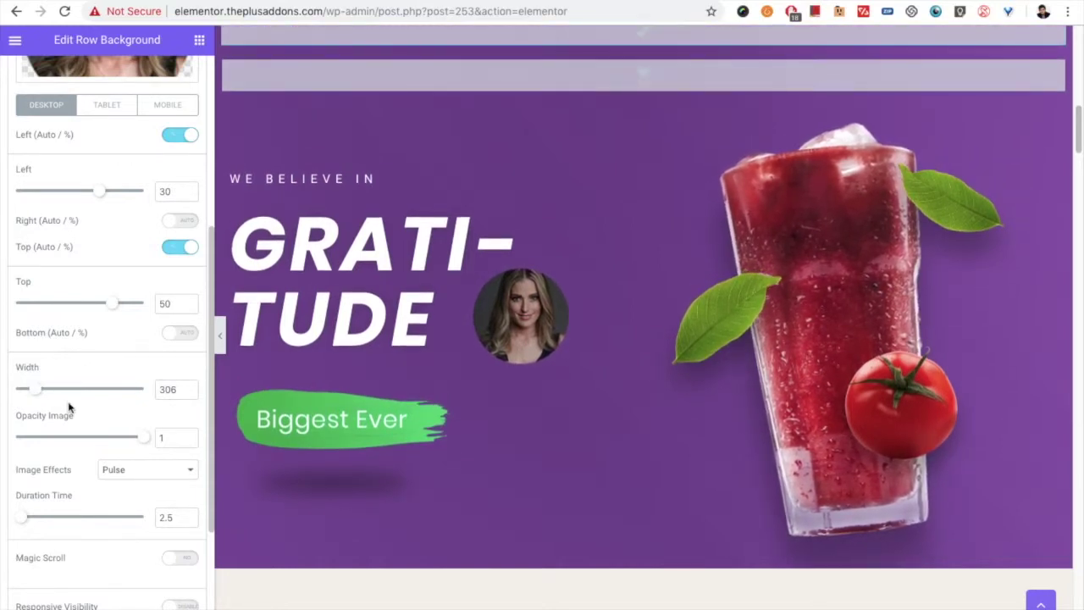
Try an image opacity of 0.3 on the portrait and settle on an Opacity Image value of 0.8.
scroll(69, 407, down, 1)
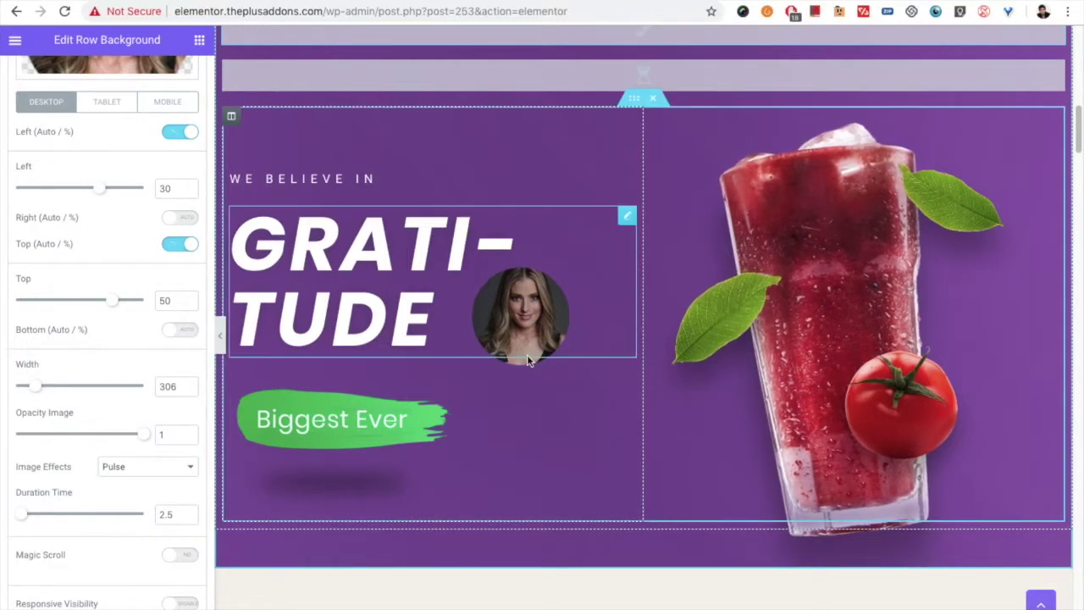
drag(142, 433, 121, 437)
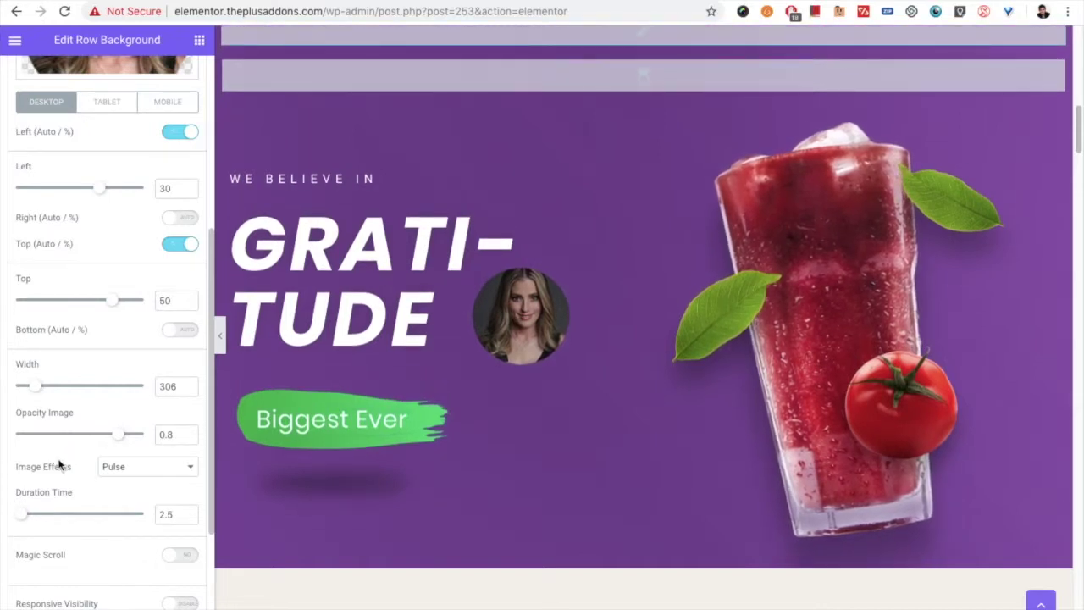
scroll(61, 463, down, 1)
drag(116, 387, 54, 385)
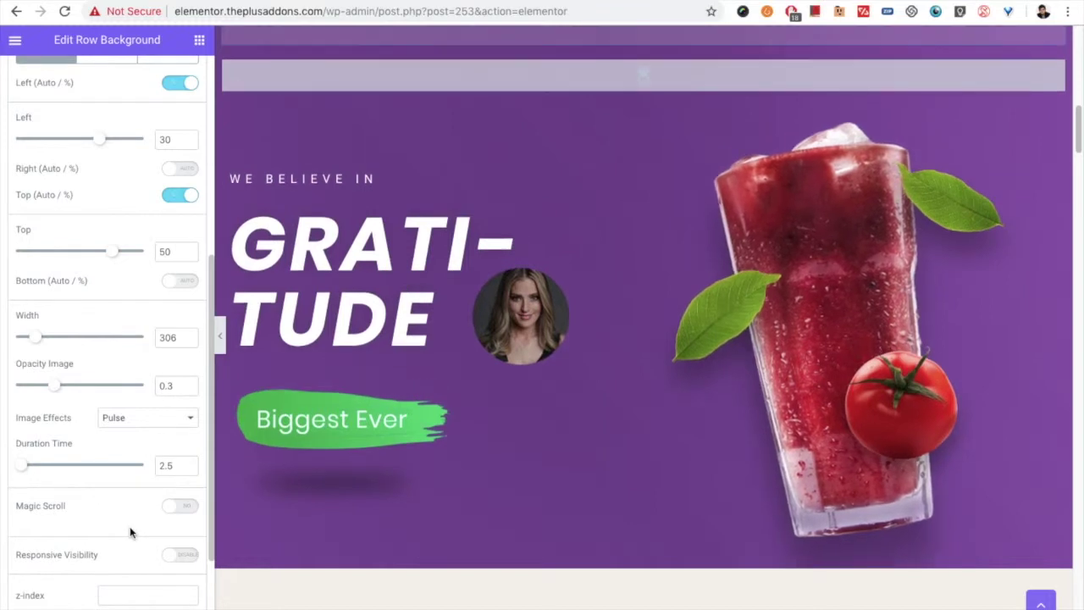
drag(56, 386, 119, 382)
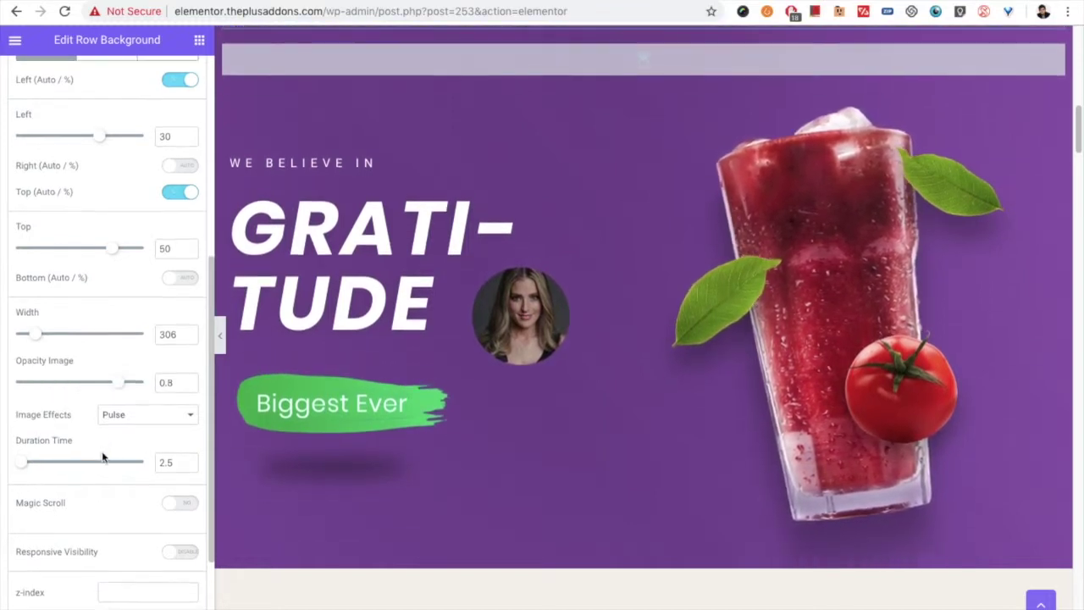
Try the Floating effect on the portrait item, then set its Image Effects option to Tossing.
click(113, 414)
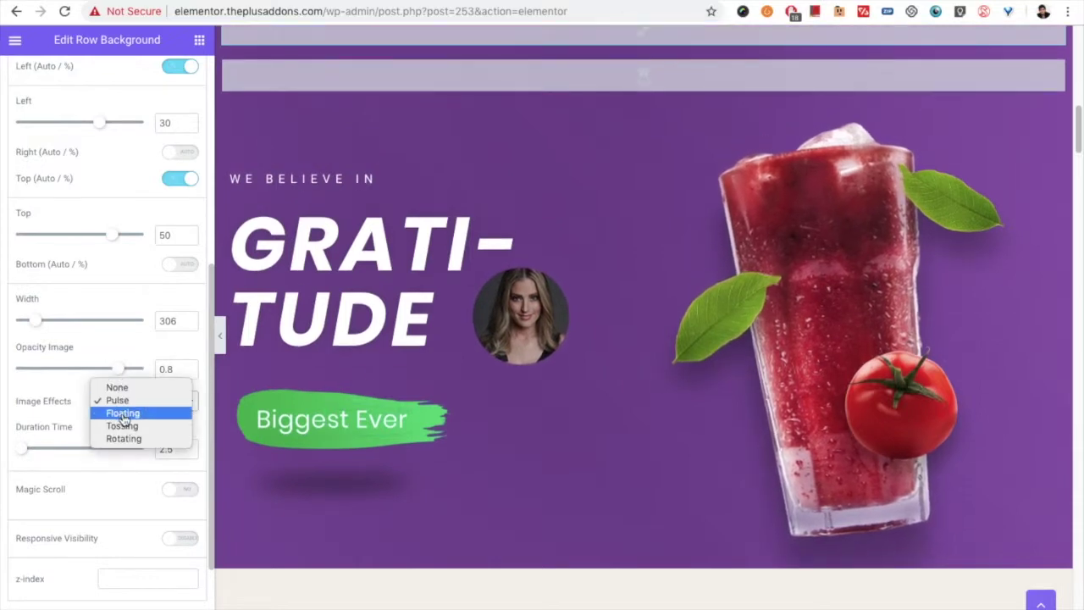
click(123, 413)
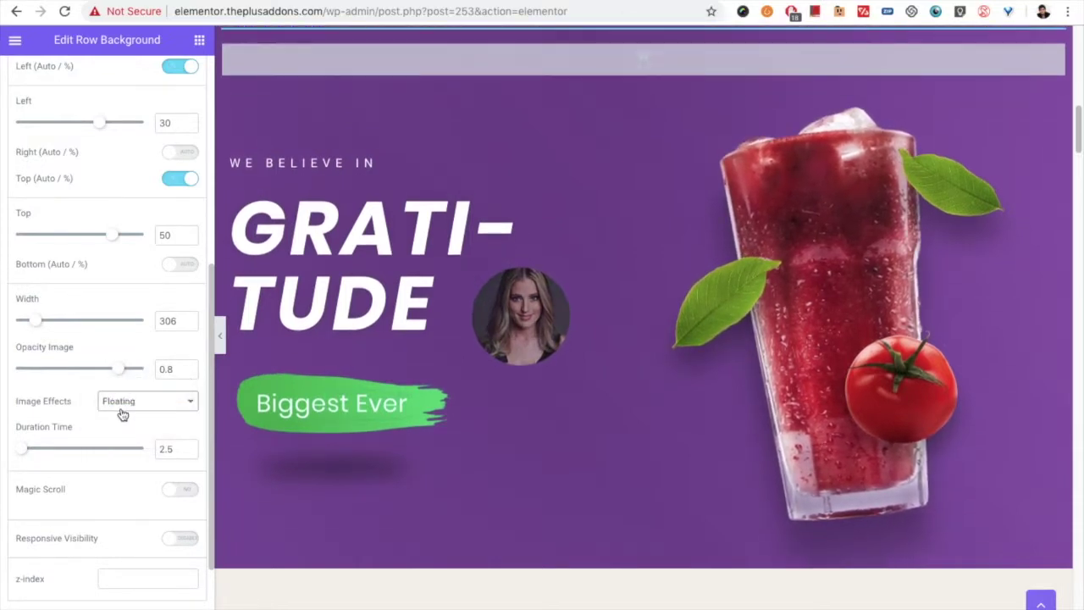
click(122, 413)
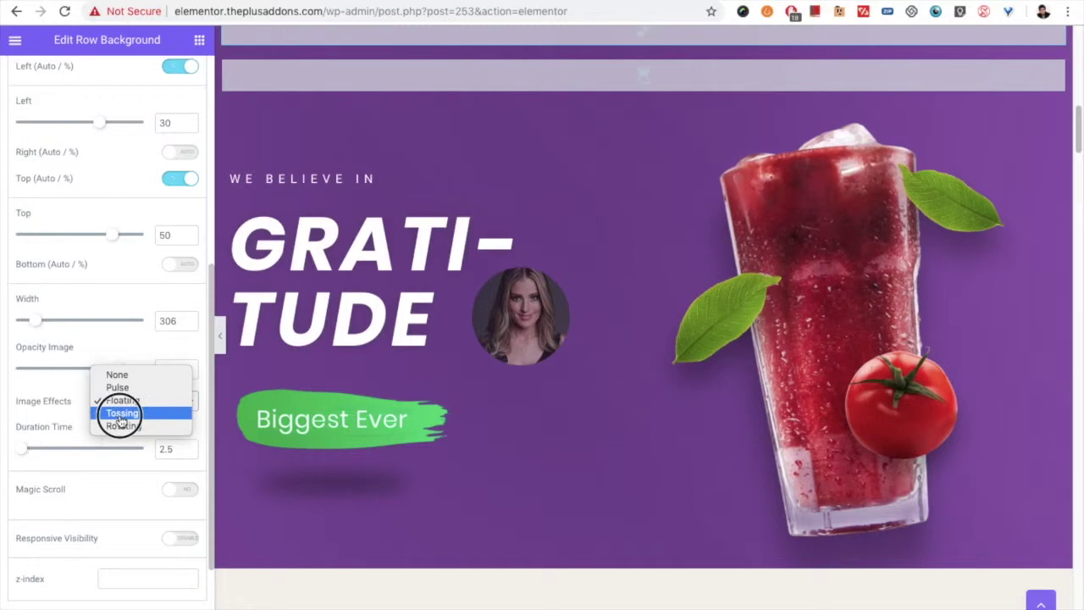
click(121, 412)
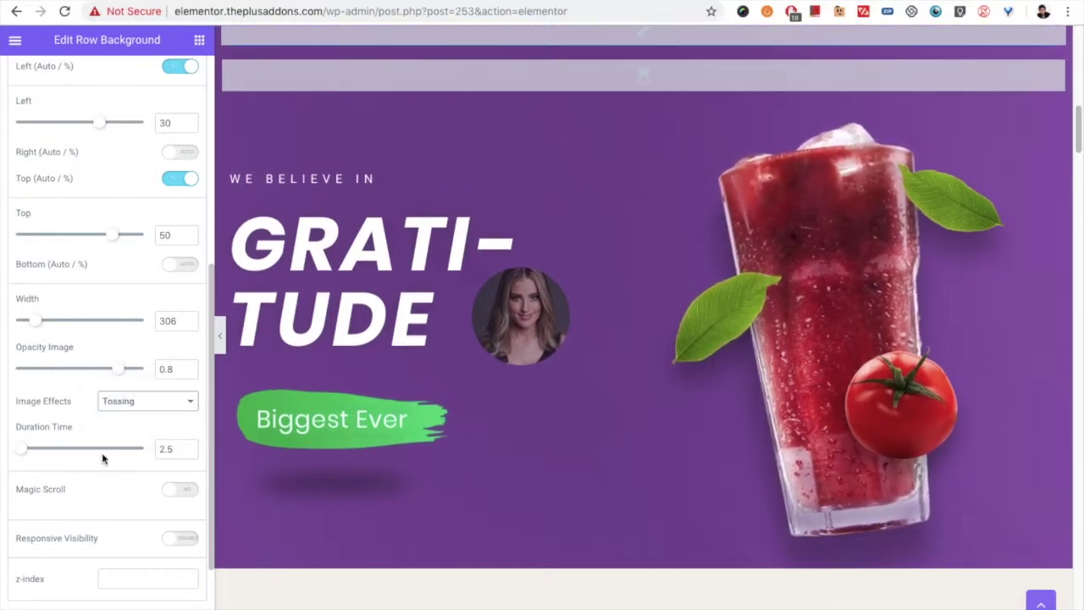
Enable Magic Scroll and Responsive Visibility one after the other on the tossing item to show their options, switching each off again.
scroll(106, 462, down, 2)
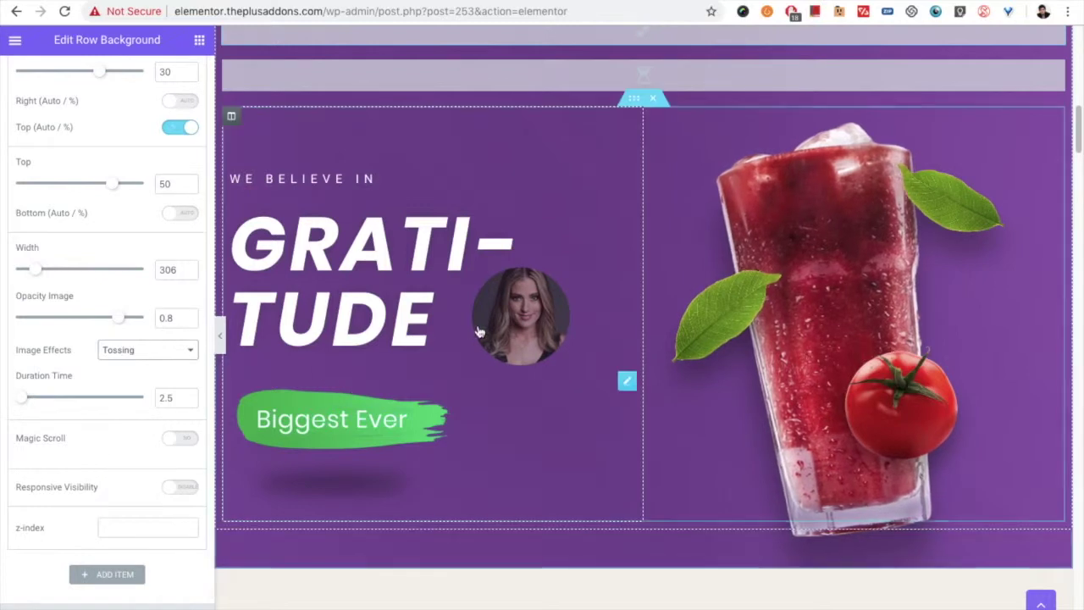
click(172, 437)
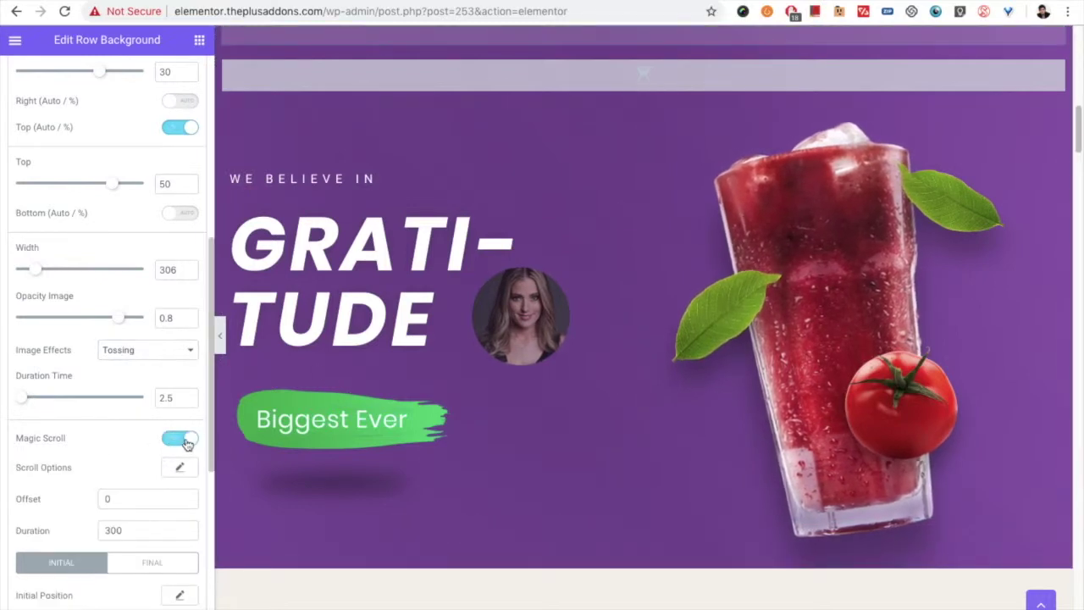
click(182, 439)
scroll(153, 453, down, 1)
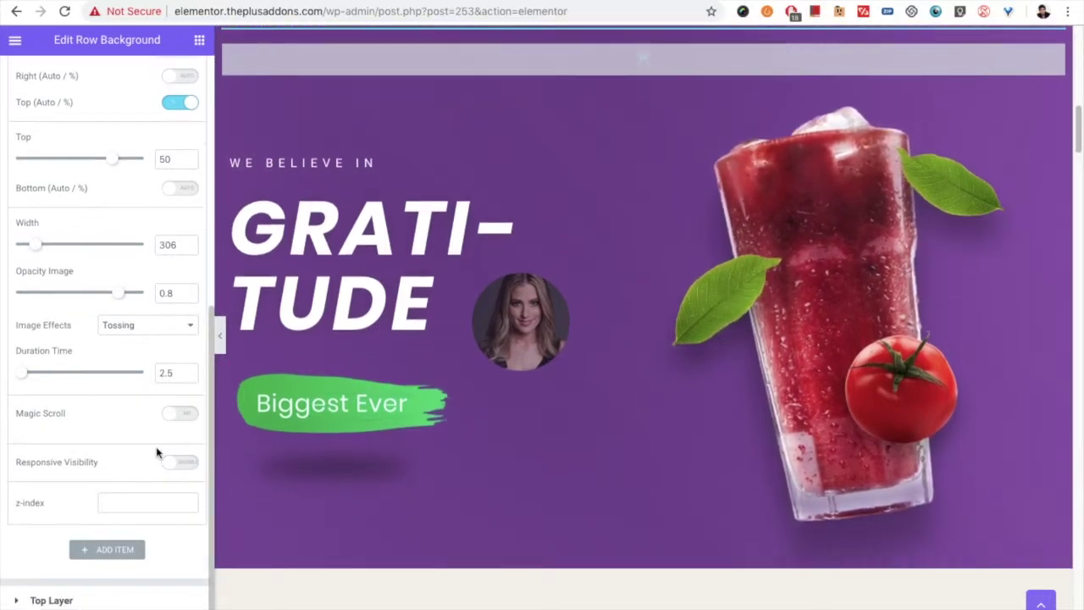
click(179, 466)
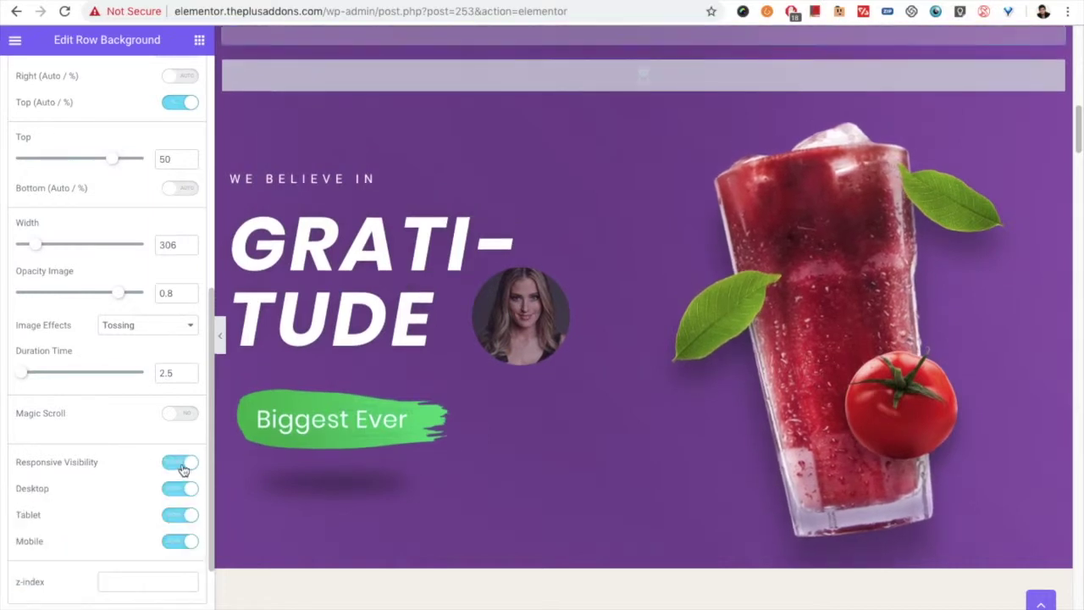
click(180, 464)
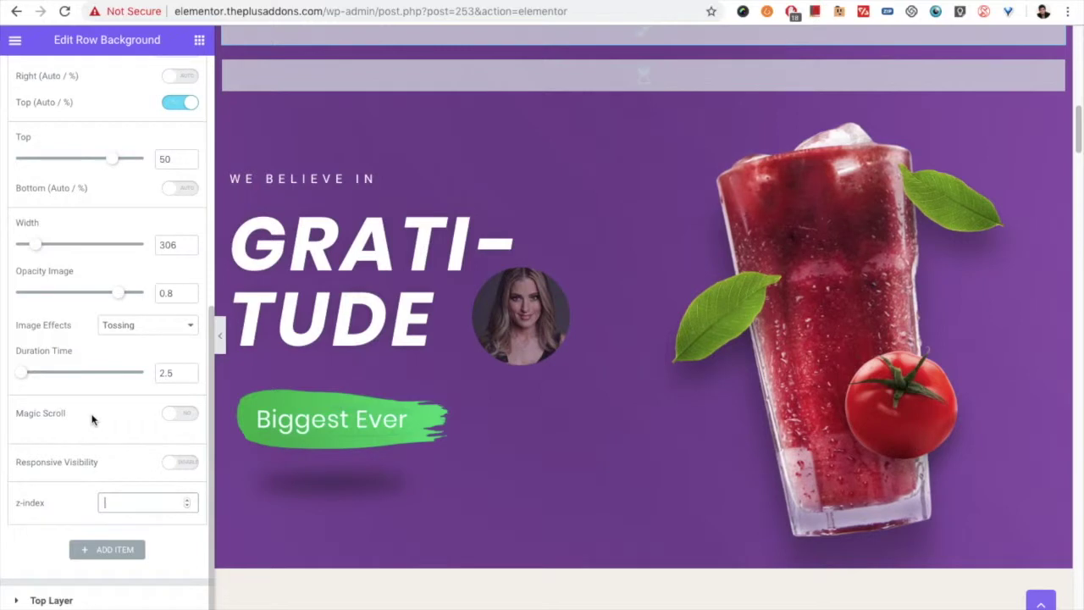
Look through the Middle Layer's available options and the tossing item's settings and image effects, keeping Modern Image Effect and Tossing selected.
scroll(92, 420, up, 10)
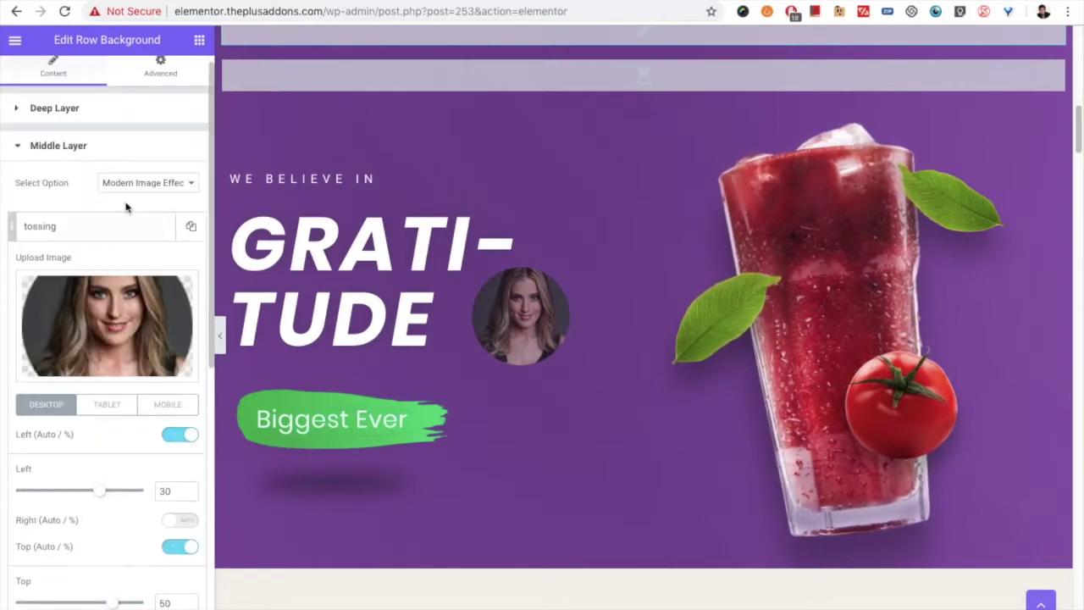
click(131, 189)
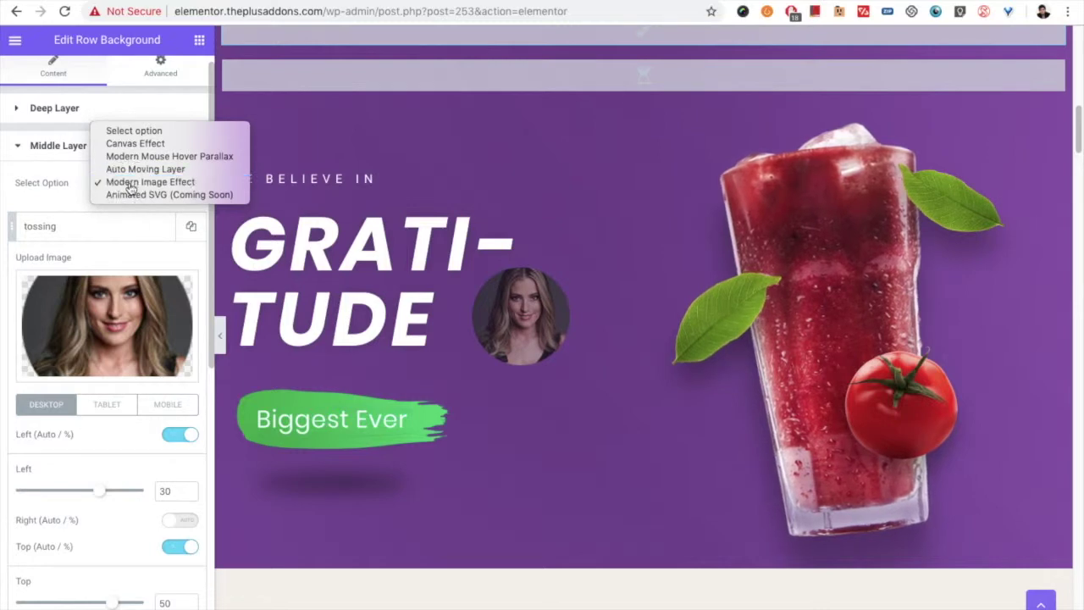
click(135, 181)
scroll(56, 381, down, 4)
scroll(56, 386, down, 1)
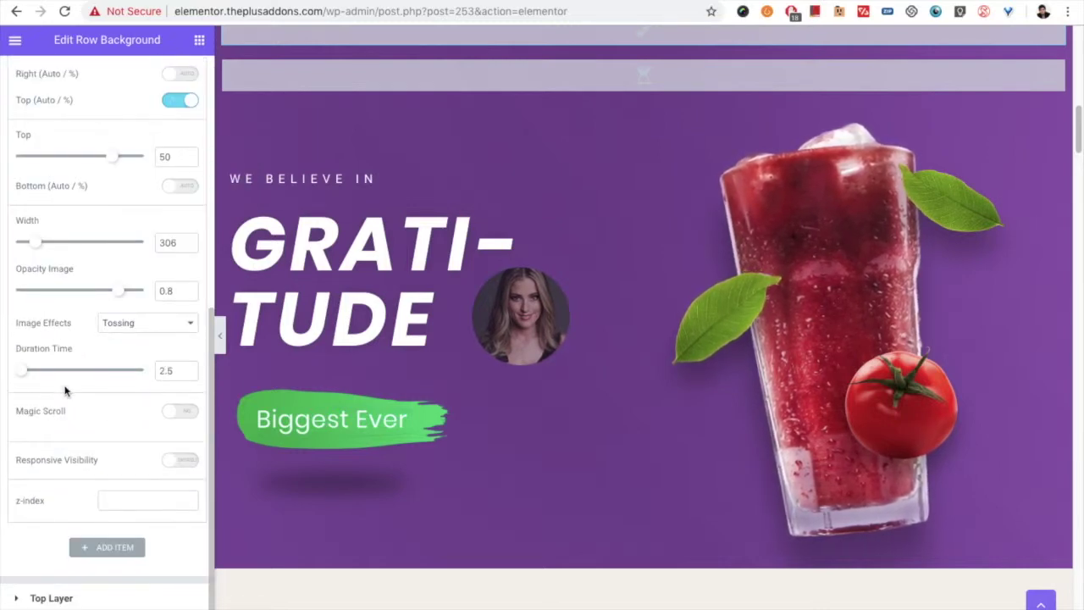
scroll(76, 372, up, 2)
scroll(75, 406, down, 2)
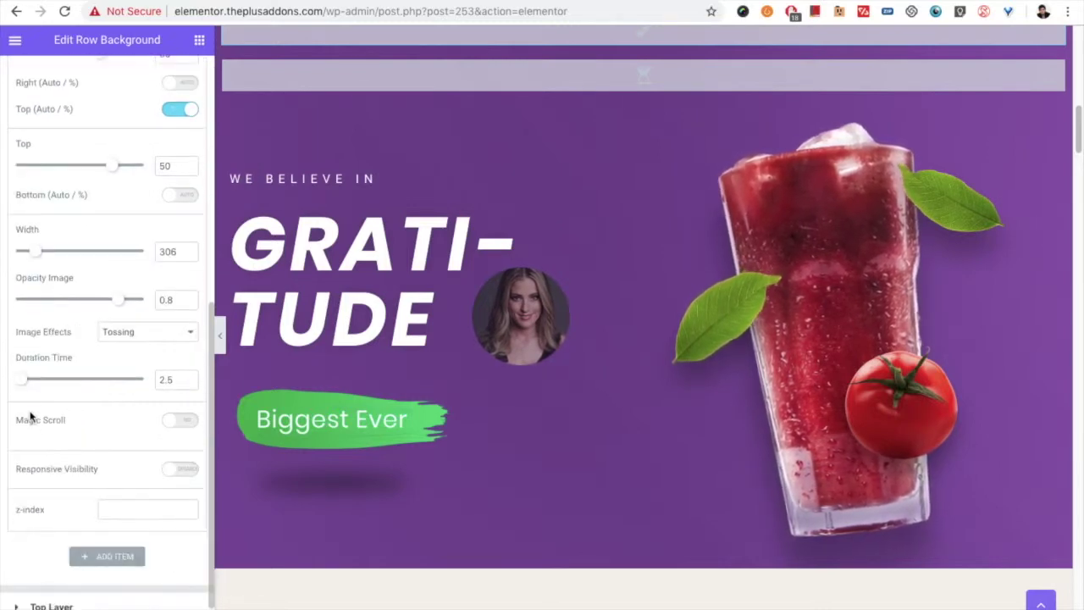
click(195, 331)
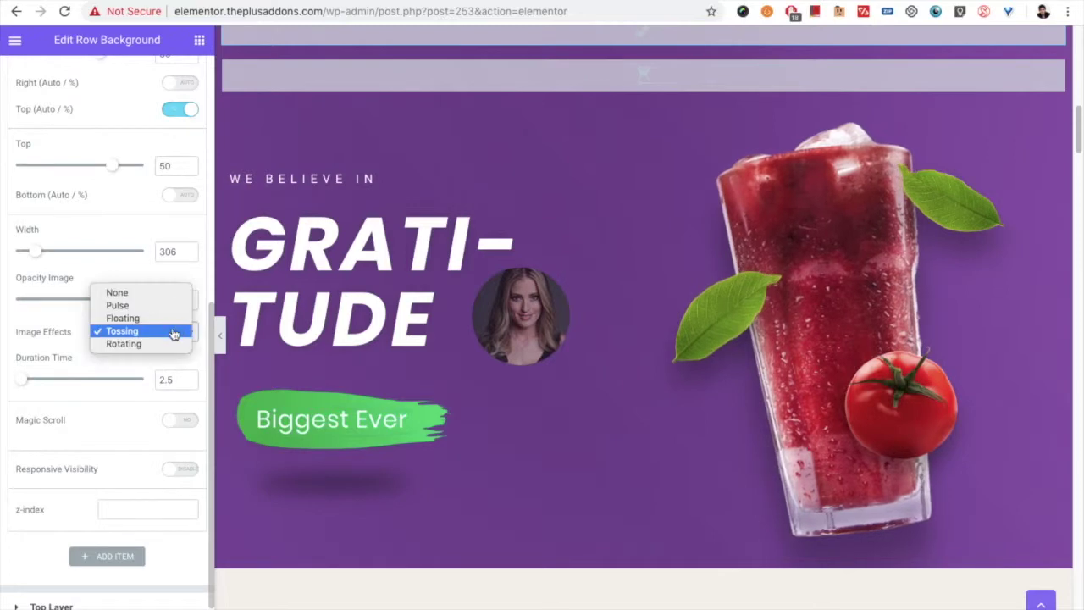
click(127, 331)
scroll(76, 398, up, 5)
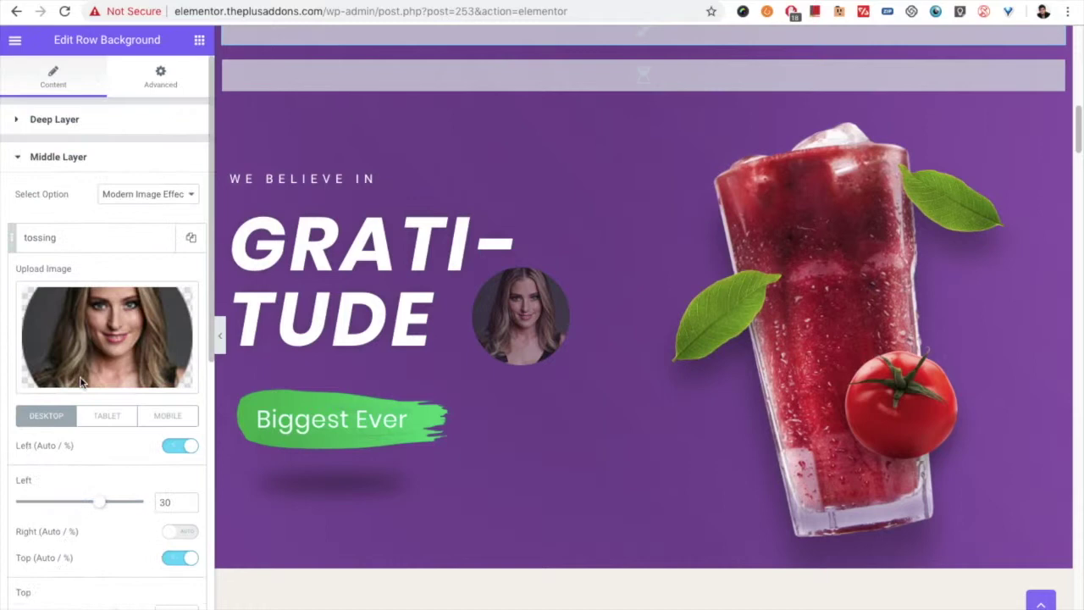
click(154, 192)
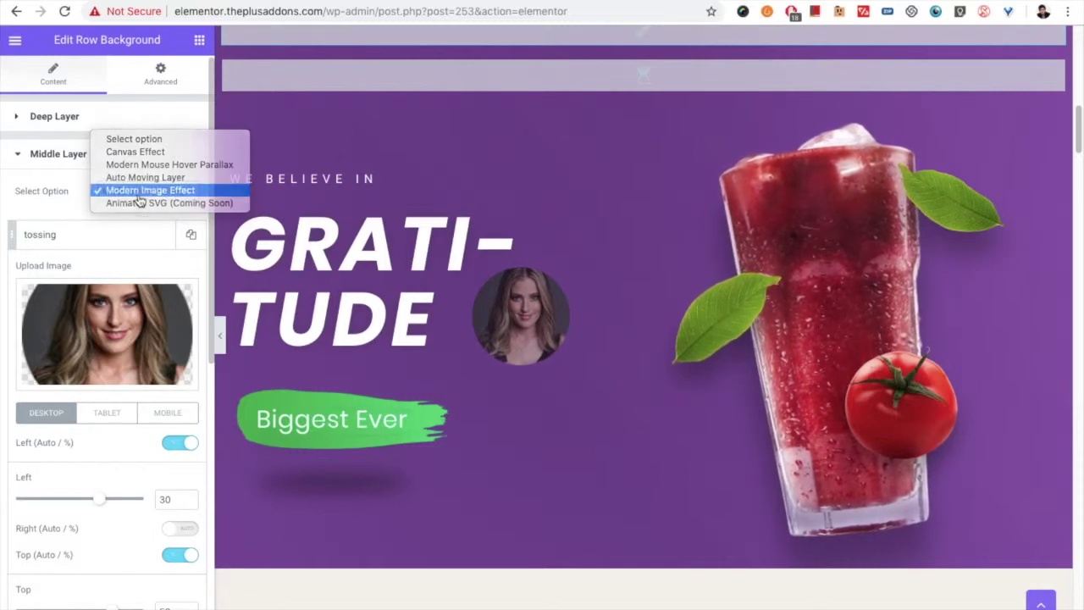
click(139, 191)
Expand the Top Layer settings and change its option from Gradient Color to Solid Color.
scroll(87, 370, down, 5)
click(67, 598)
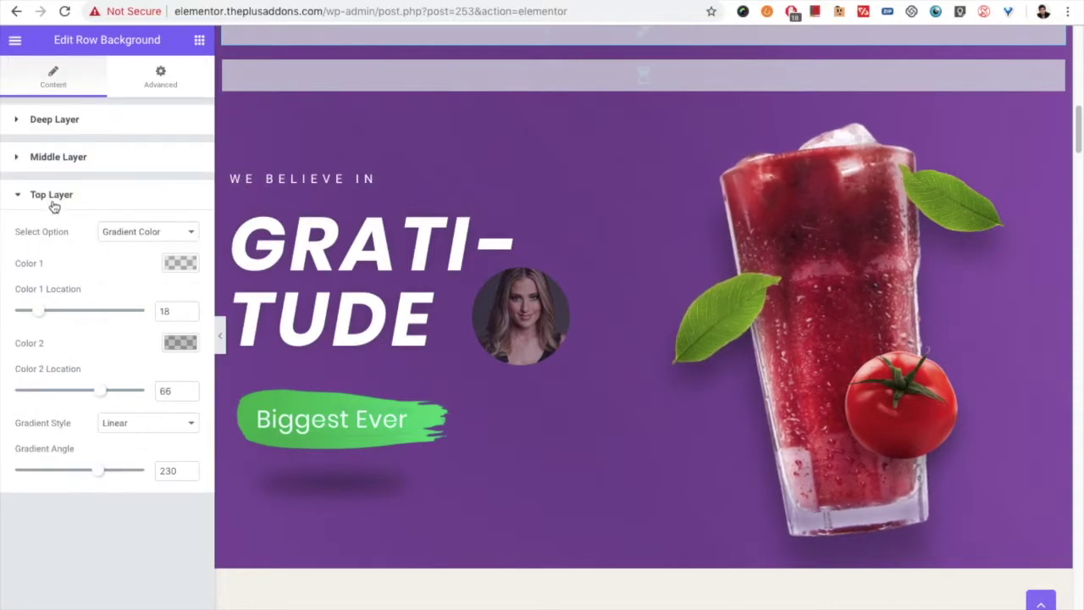
click(131, 231)
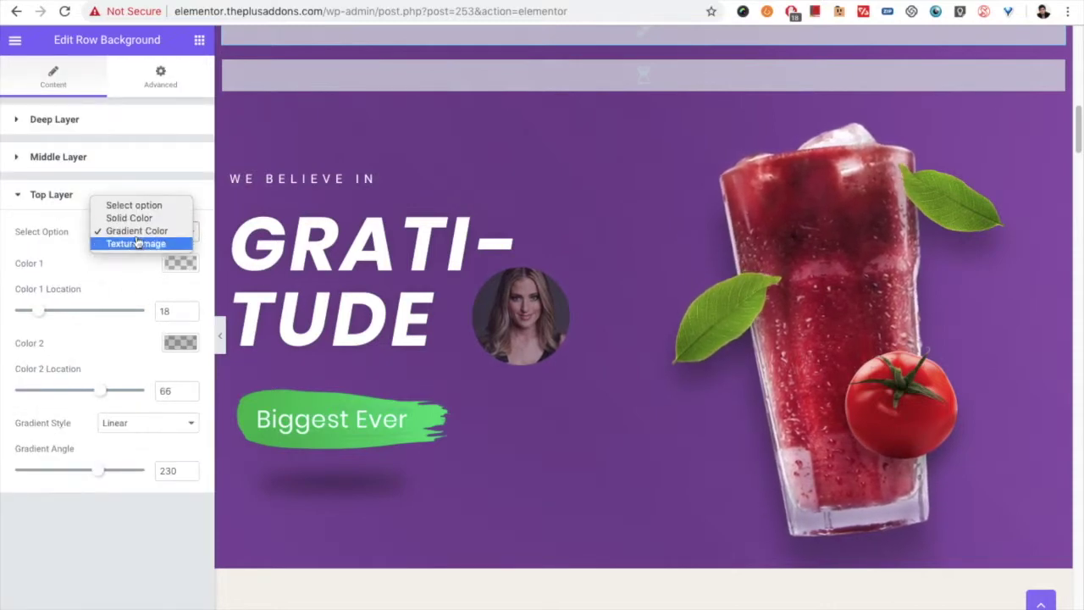
click(131, 218)
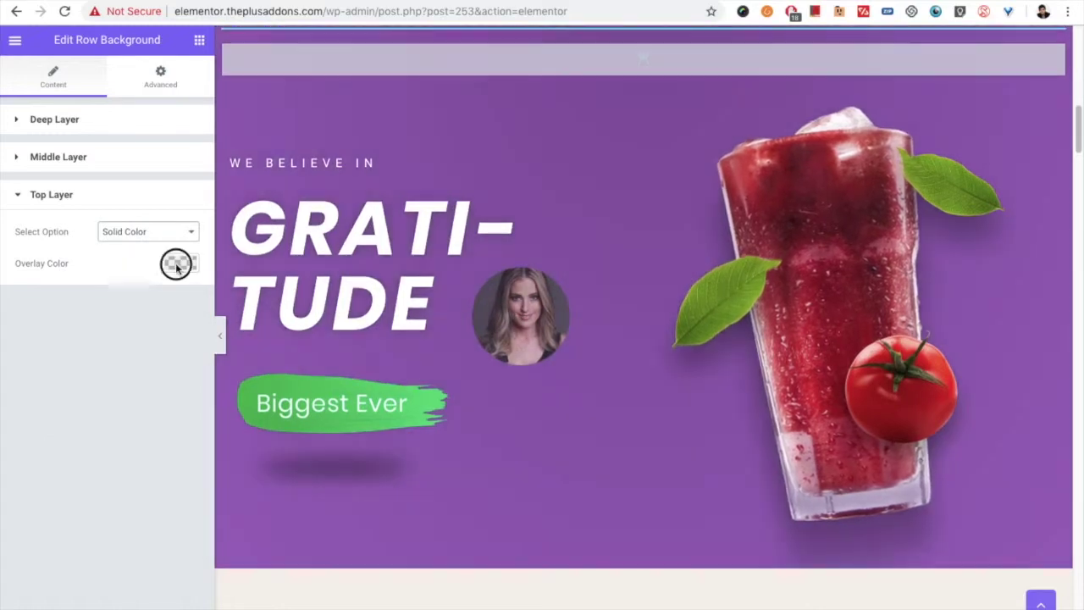
Set the Top Layer's overlay color to dark grey, rgb 51,51,51, and raise its opacity to nearly full.
click(176, 263)
click(44, 398)
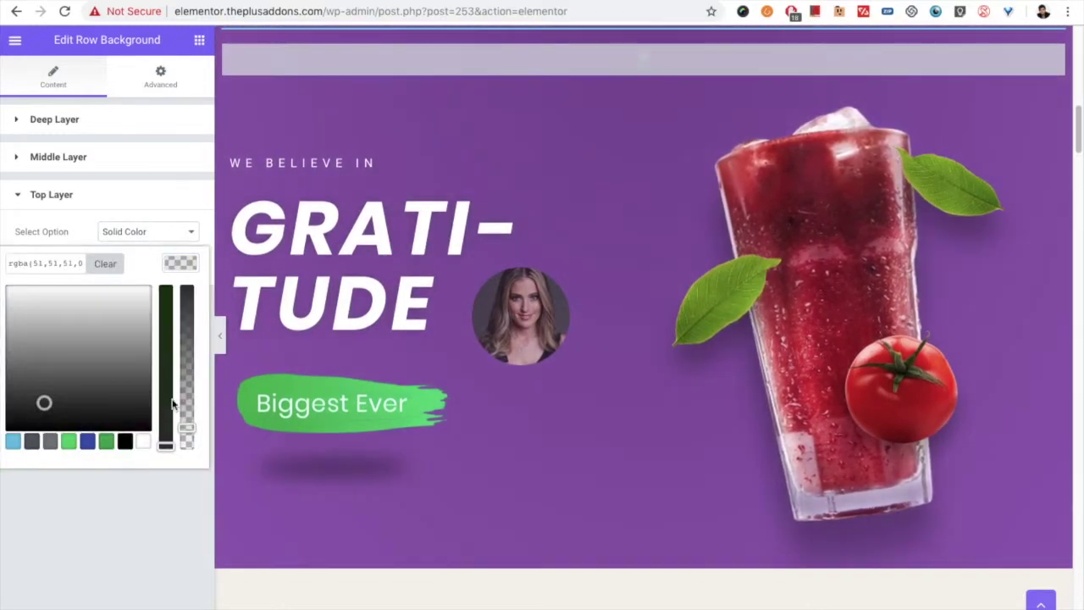
drag(187, 427, 184, 304)
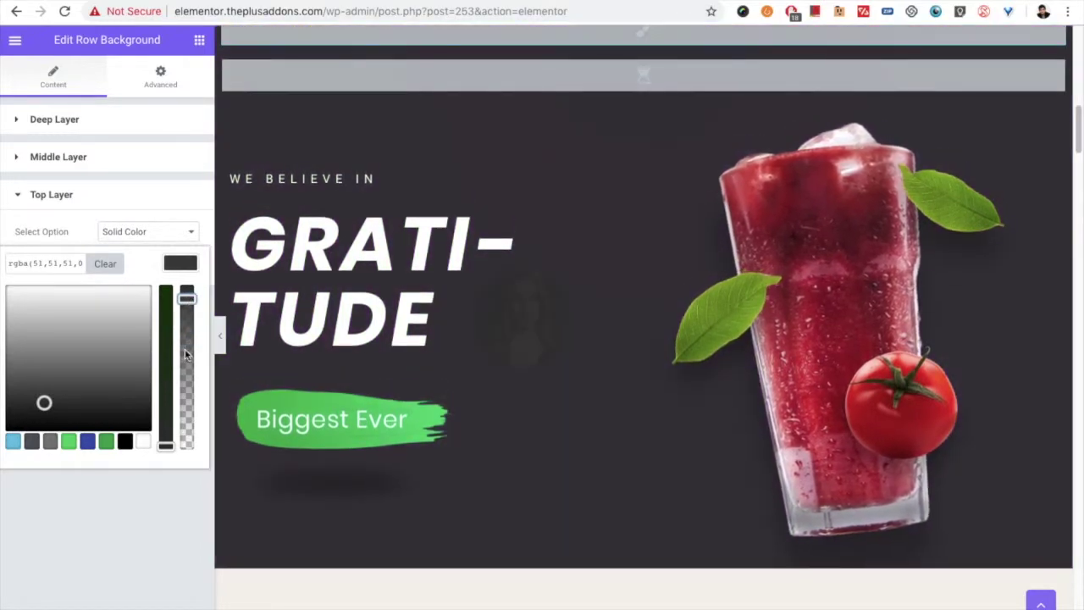
Lower the opacity of the Top Layer's solid overlay color and change the layer's option to Gradient Color.
click(186, 339)
click(184, 387)
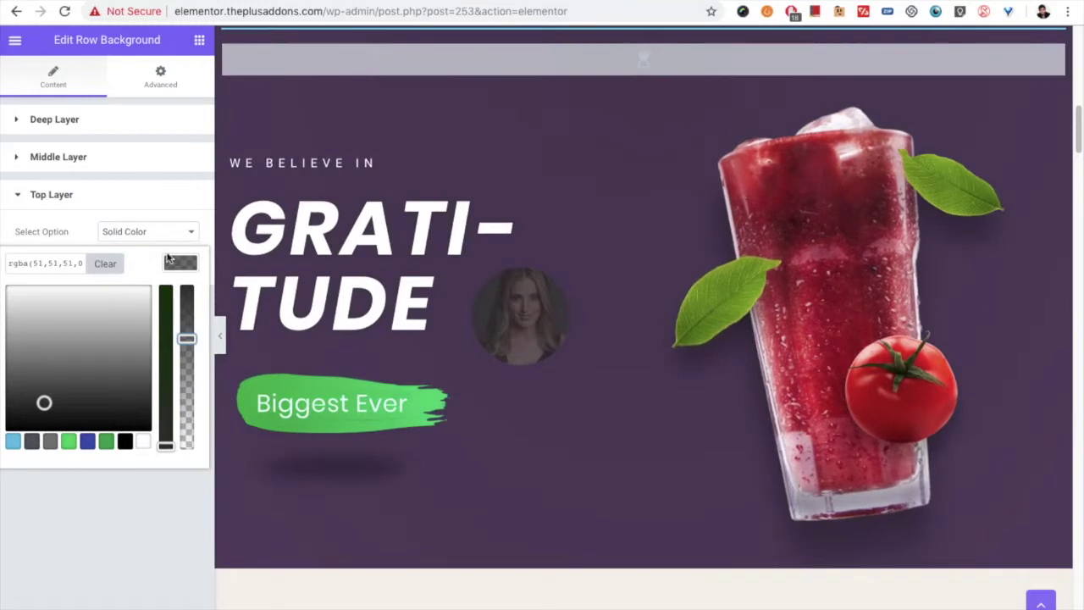
click(151, 232)
click(152, 245)
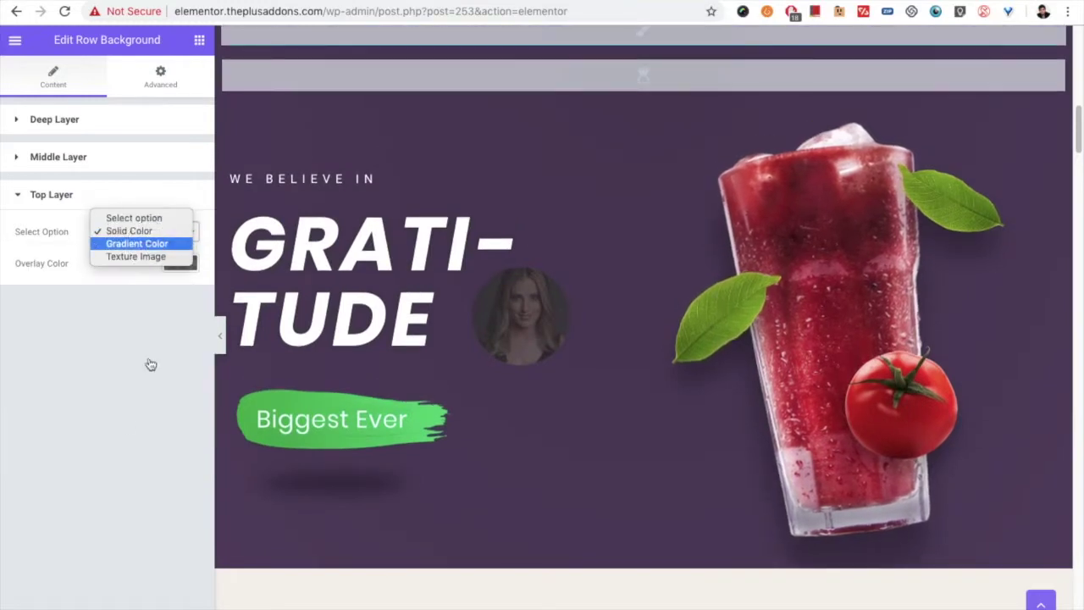
Raise the opacity of the Top Layer gradient's dark grey Color 1 to mostly opaque.
click(179, 264)
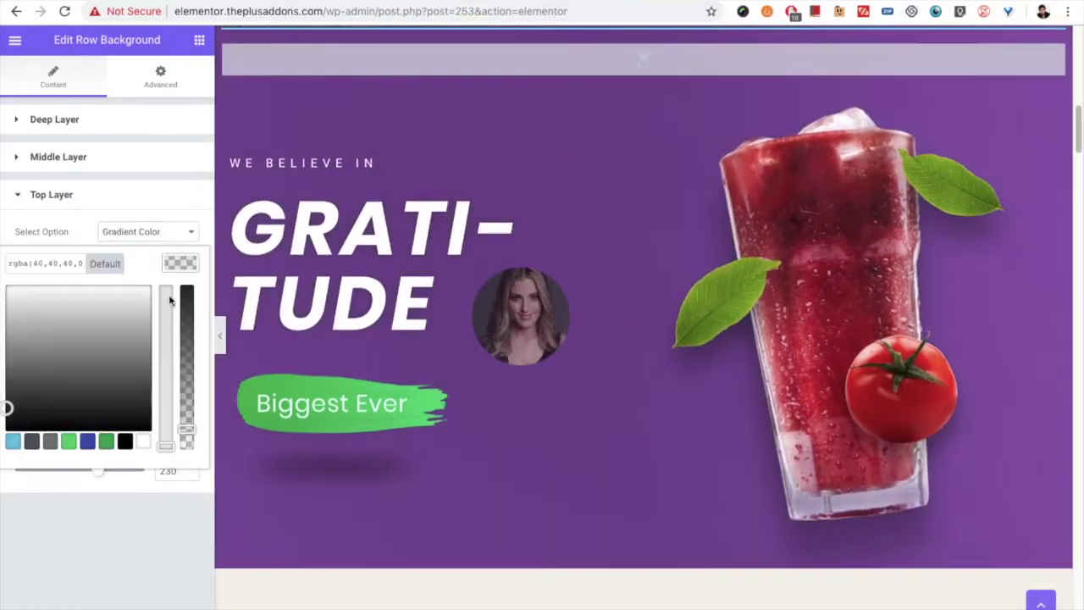
drag(176, 406, 187, 324)
click(179, 263)
Set the gradient's Color 2 to bright purple, rgb 172,0,229, and raise its opacity to mostly opaque.
click(177, 344)
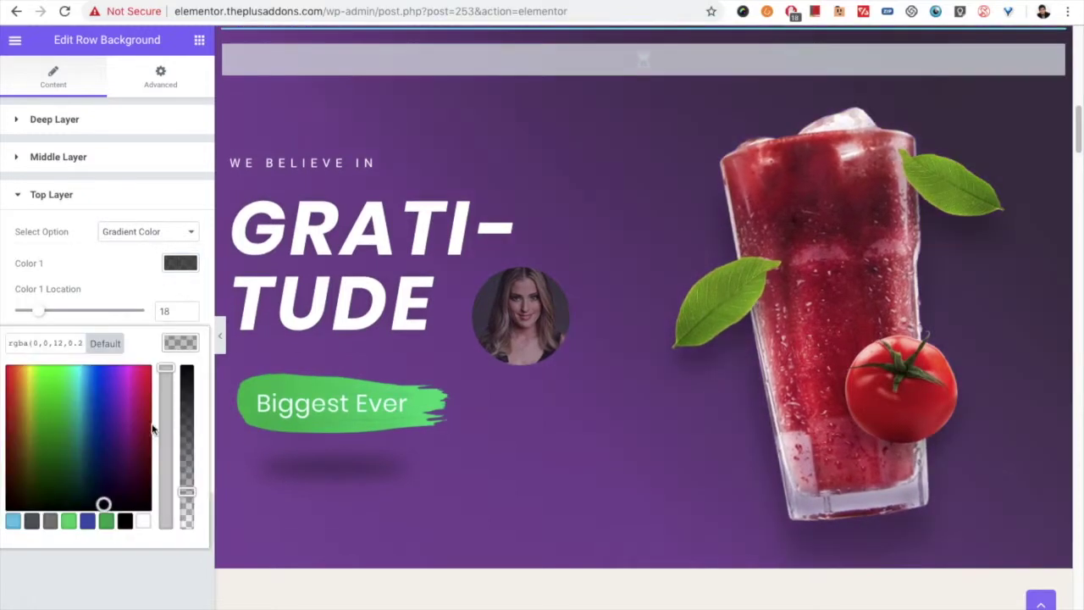
click(121, 379)
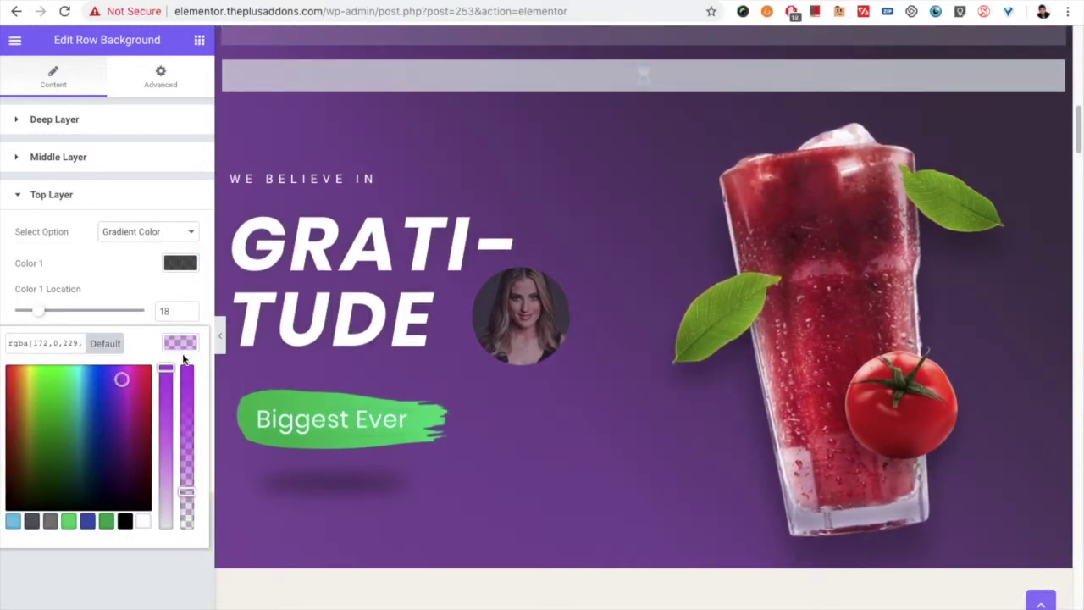
click(187, 397)
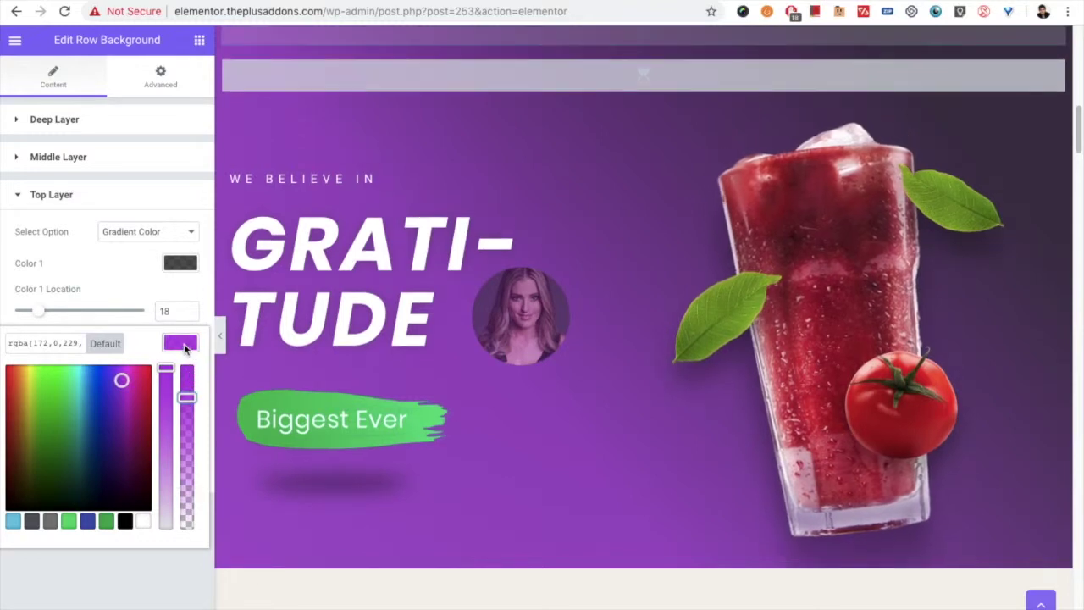
click(181, 344)
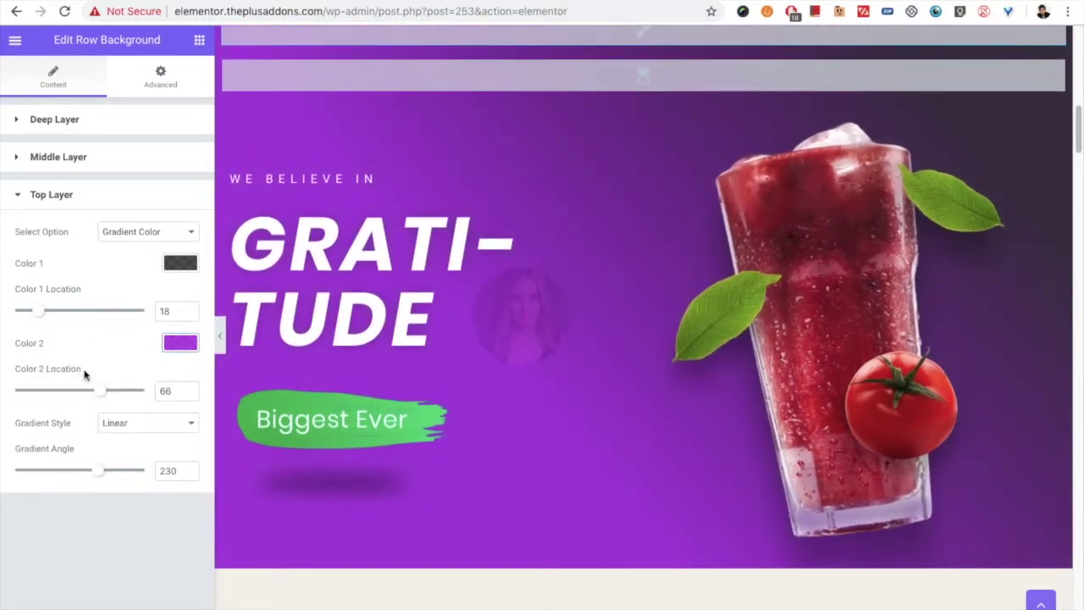
Try the Radial gradient style on the Top Layer and set it back to Linear.
click(129, 425)
click(128, 437)
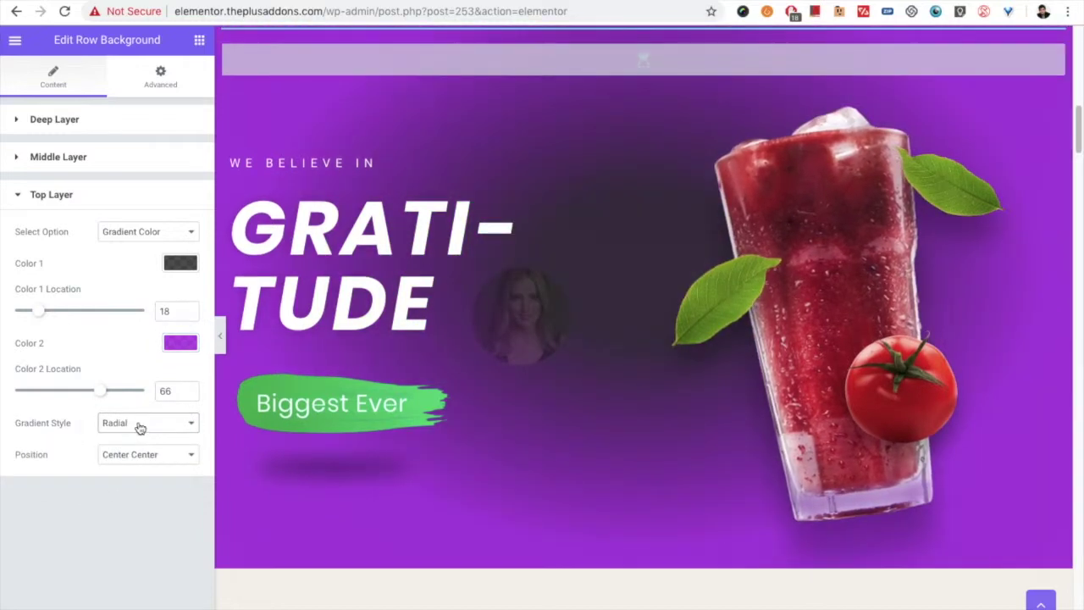
click(140, 424)
click(120, 410)
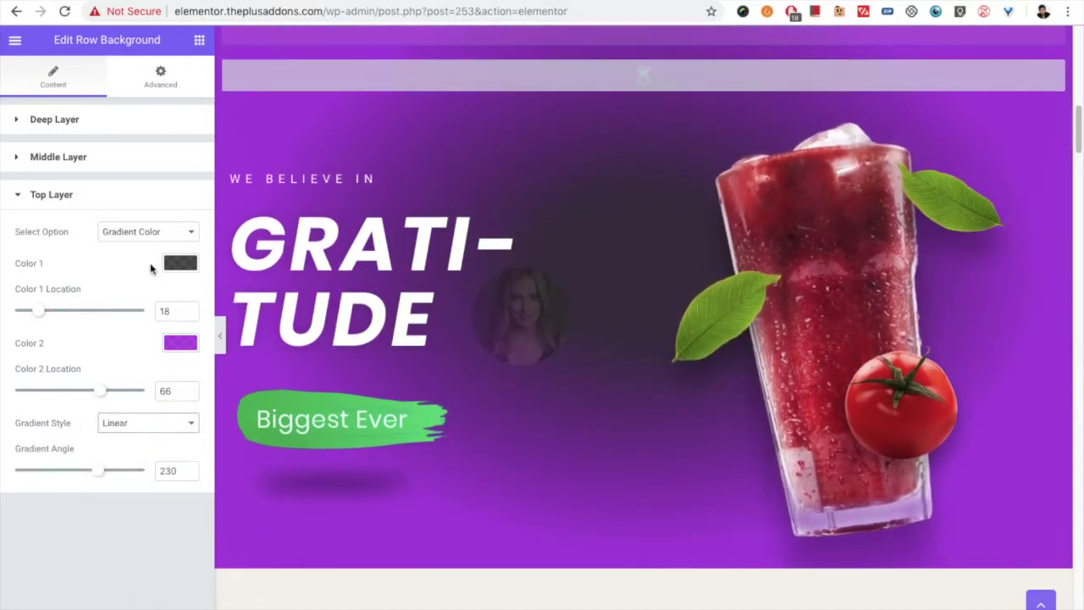
Change the Top Layer option to Texture Image and insert the Dart News Media logo from the media library.
click(119, 233)
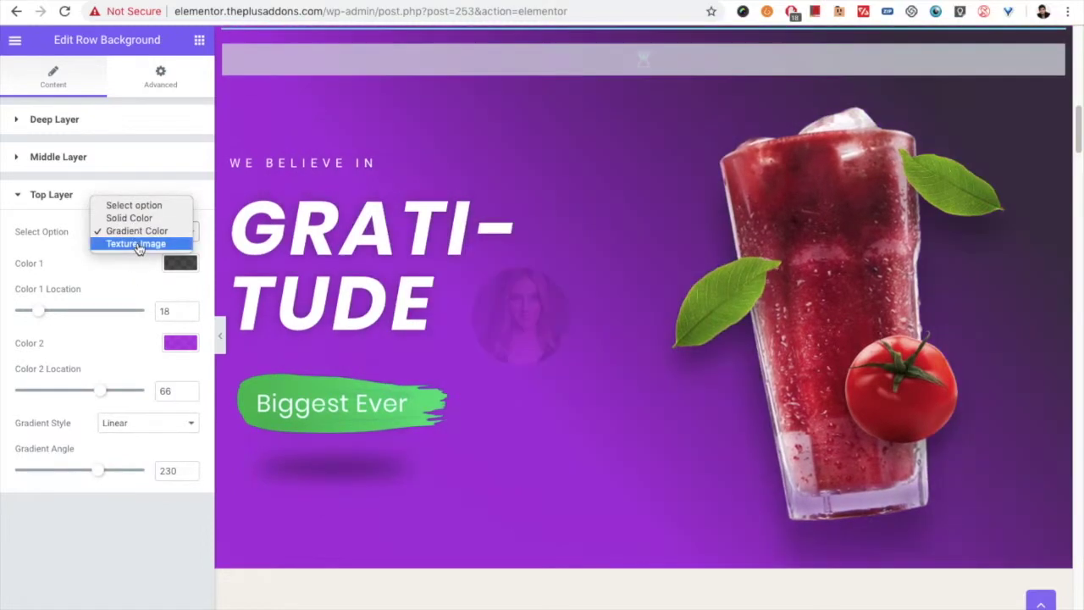
click(119, 294)
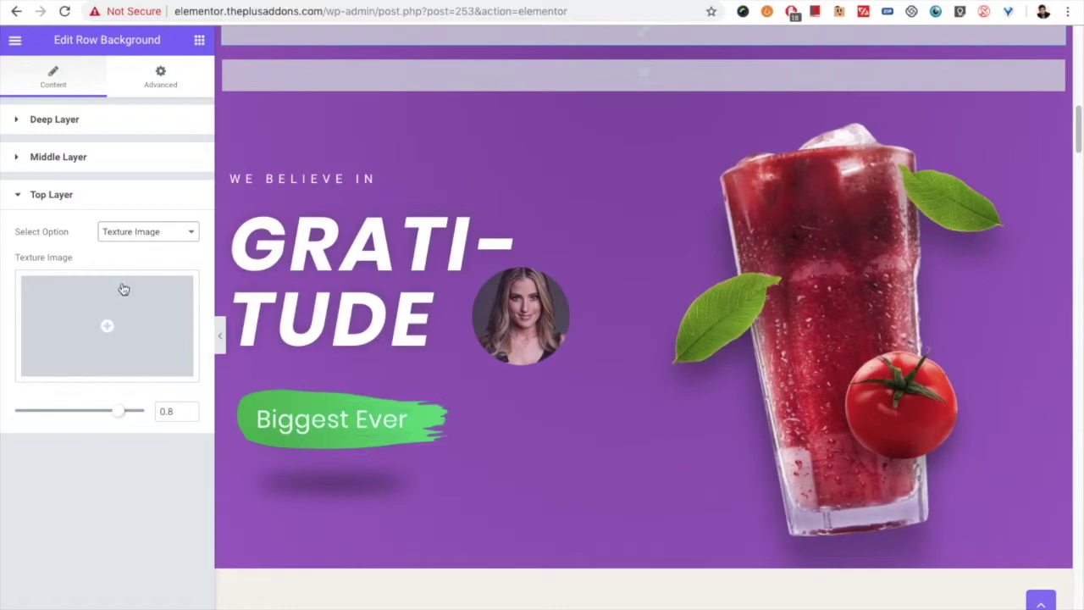
click(96, 369)
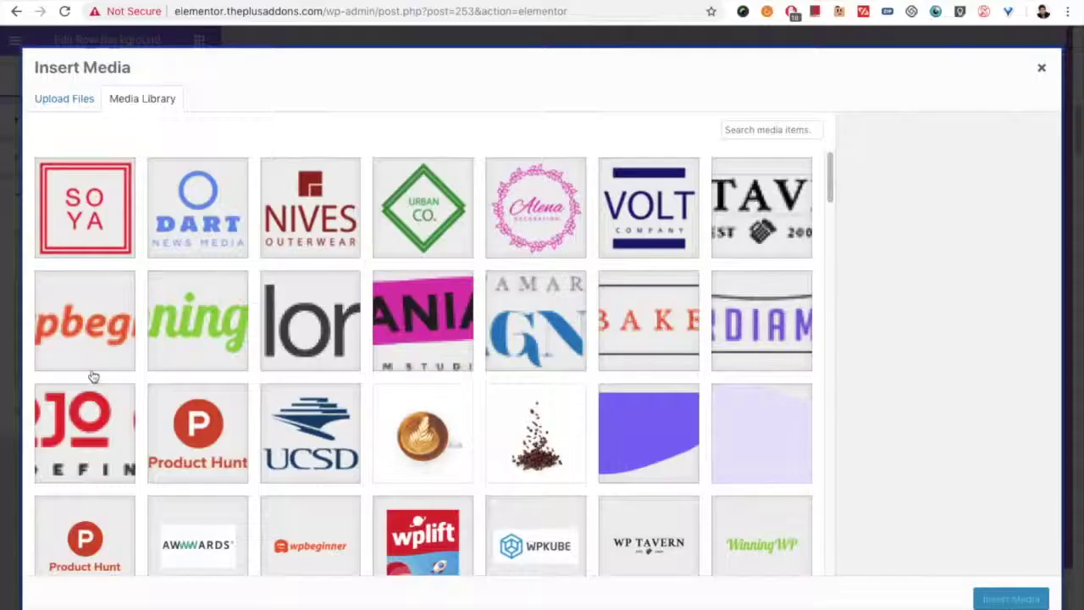
click(191, 179)
click(1003, 598)
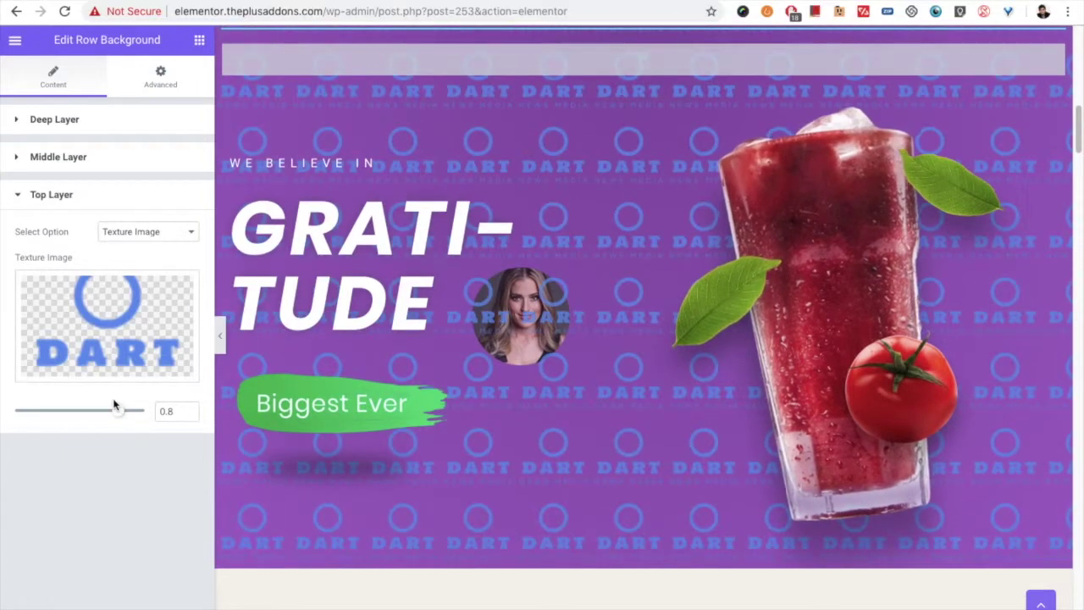
Reduce the texture image's opacity to 0.3.
mouse_move(86, 336)
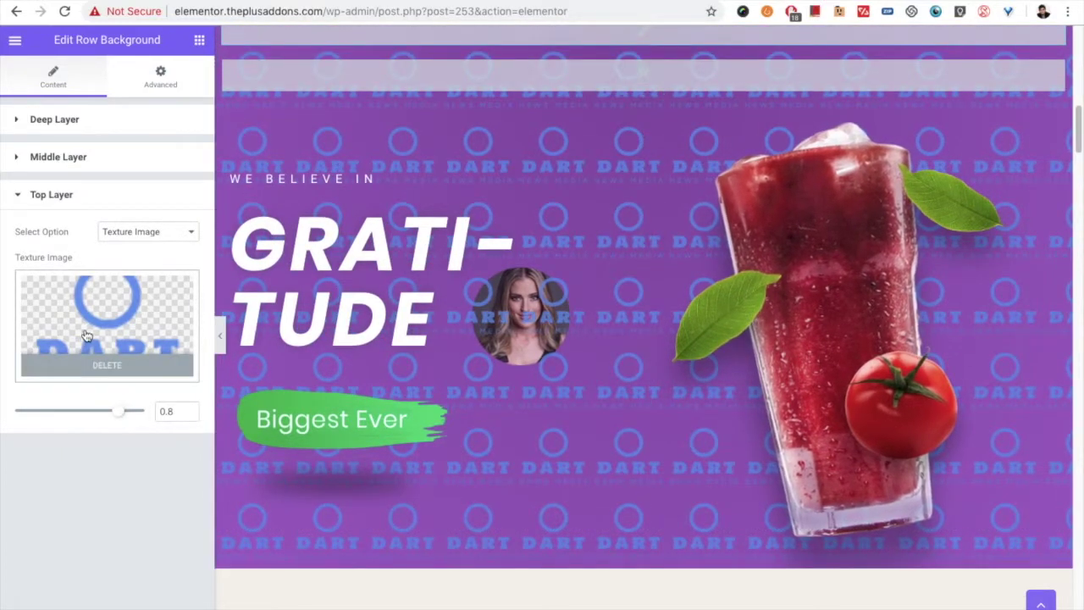
drag(117, 411, 59, 414)
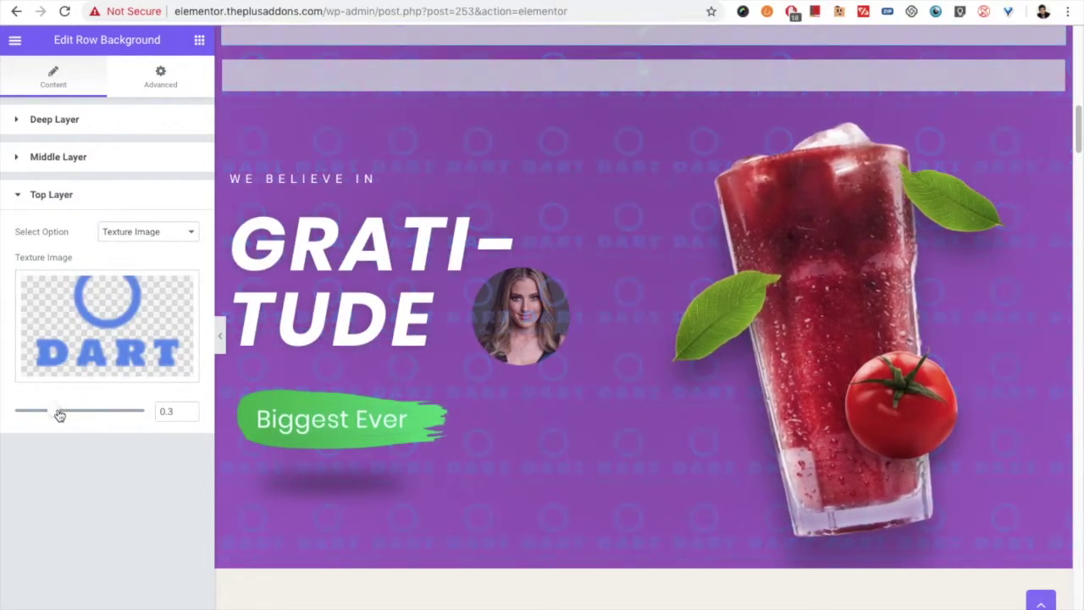
mouse_move(100, 339)
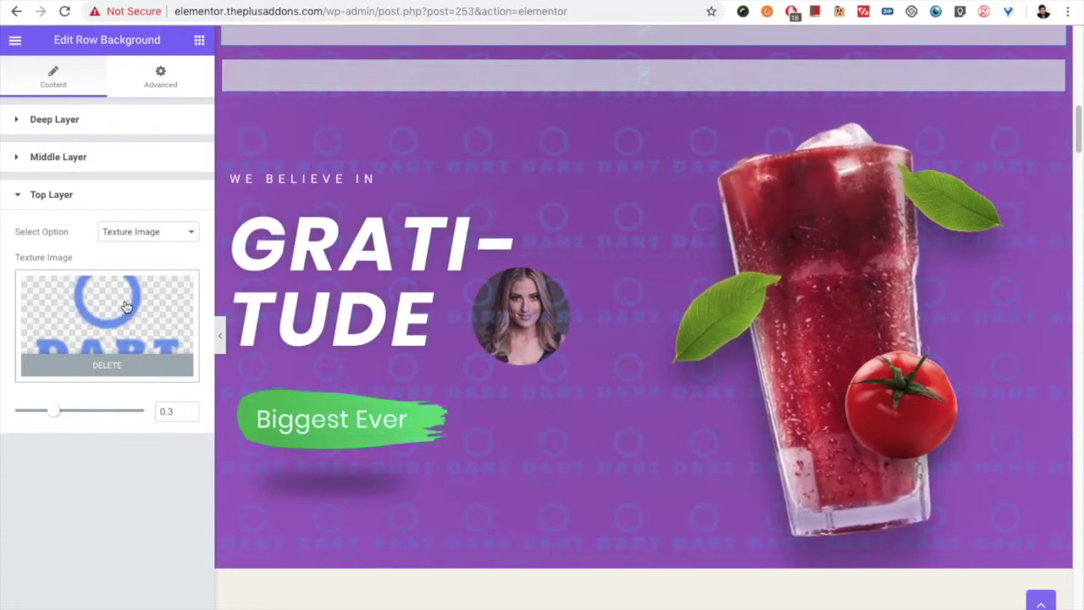
Look over the BALLER section below the Gratitude section and return to the Row Background header section at the start of the page.
scroll(626, 313, down, 2)
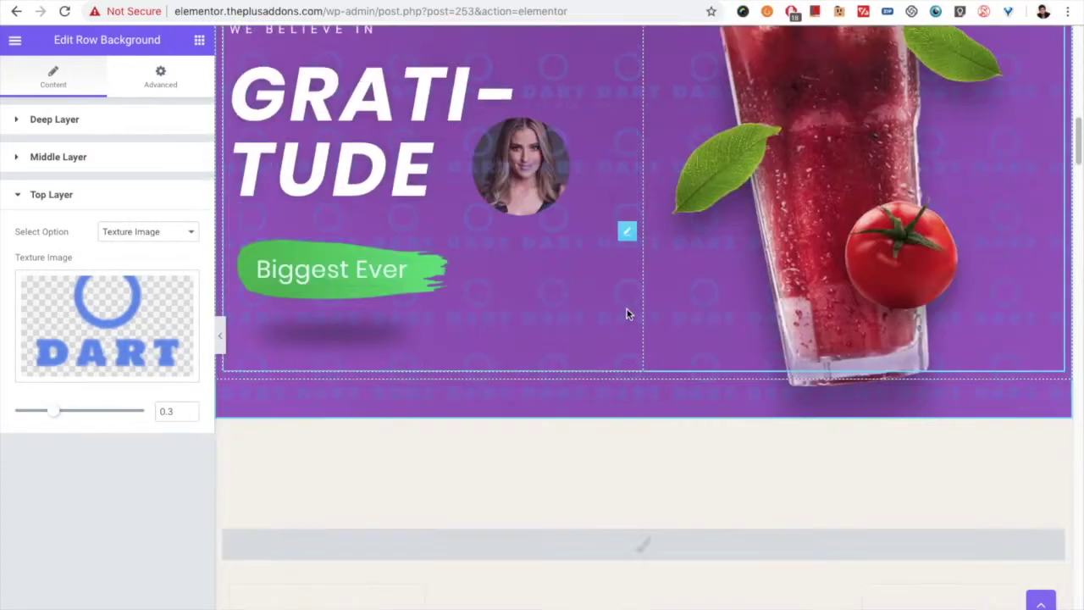
scroll(627, 313, down, 4)
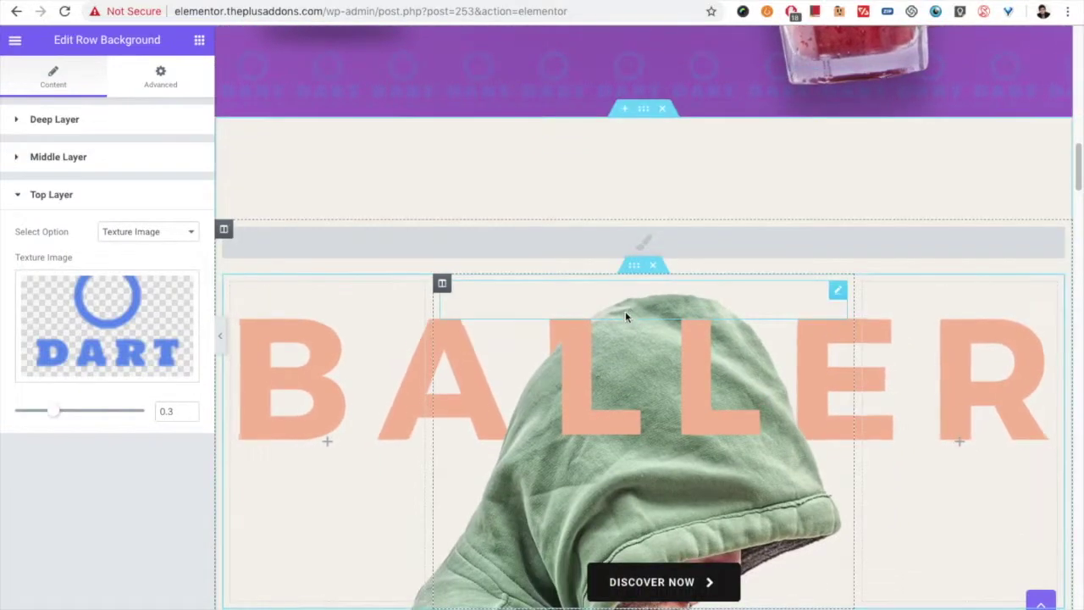
scroll(625, 311, down, 2)
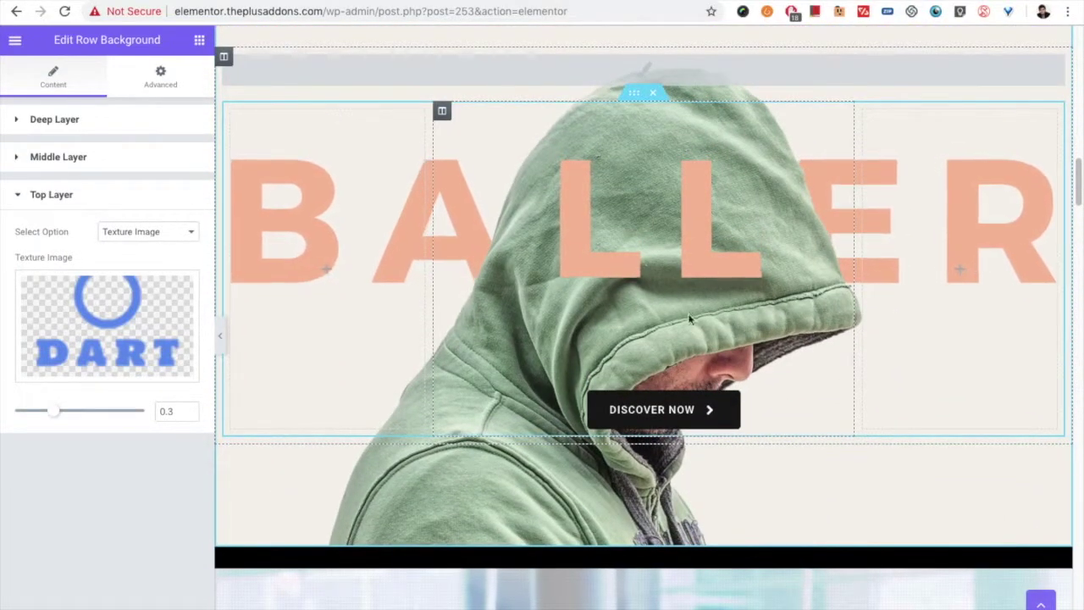
scroll(606, 338, up, 3)
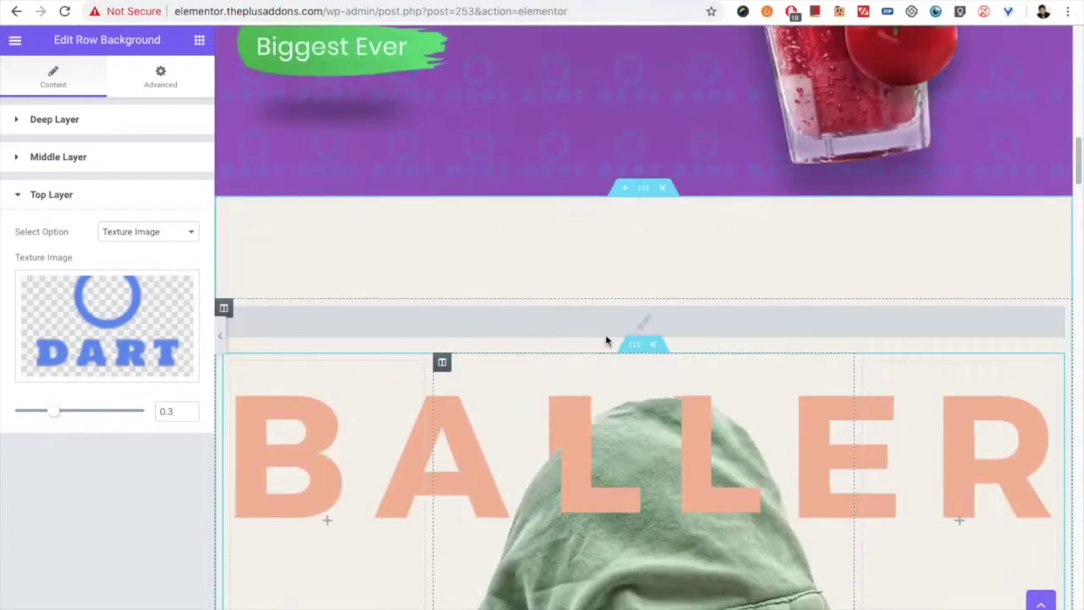
scroll(605, 340, up, 2)
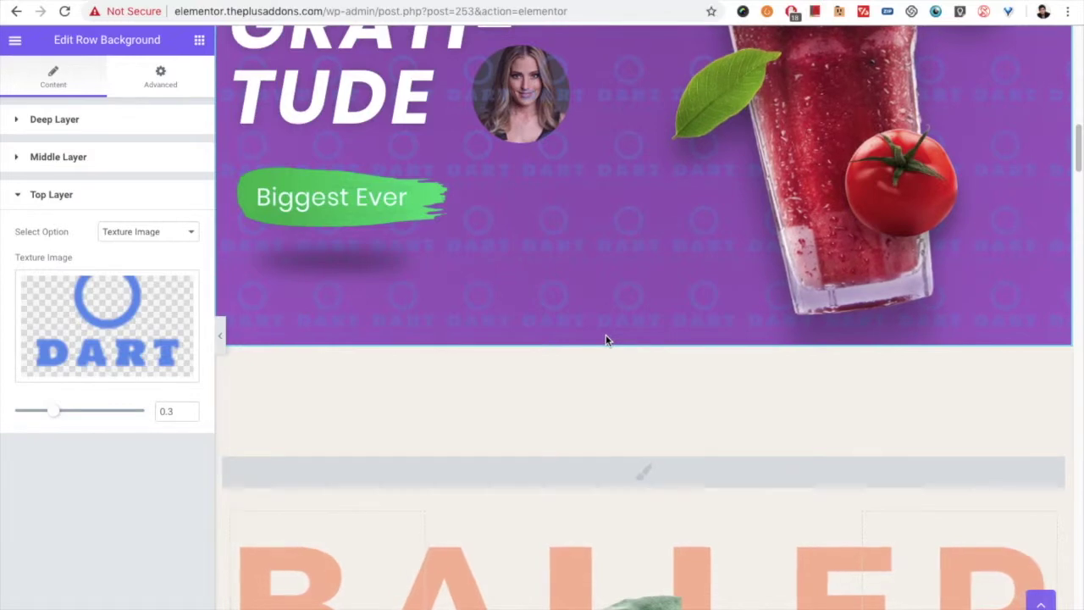
scroll(605, 339, up, 10)
scroll(605, 340, up, 4)
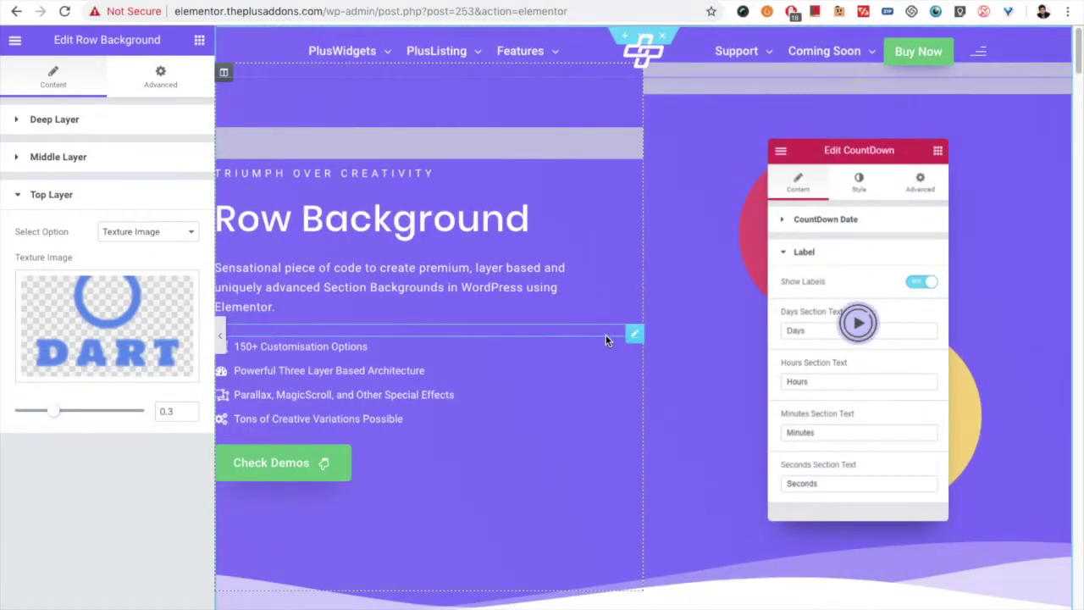